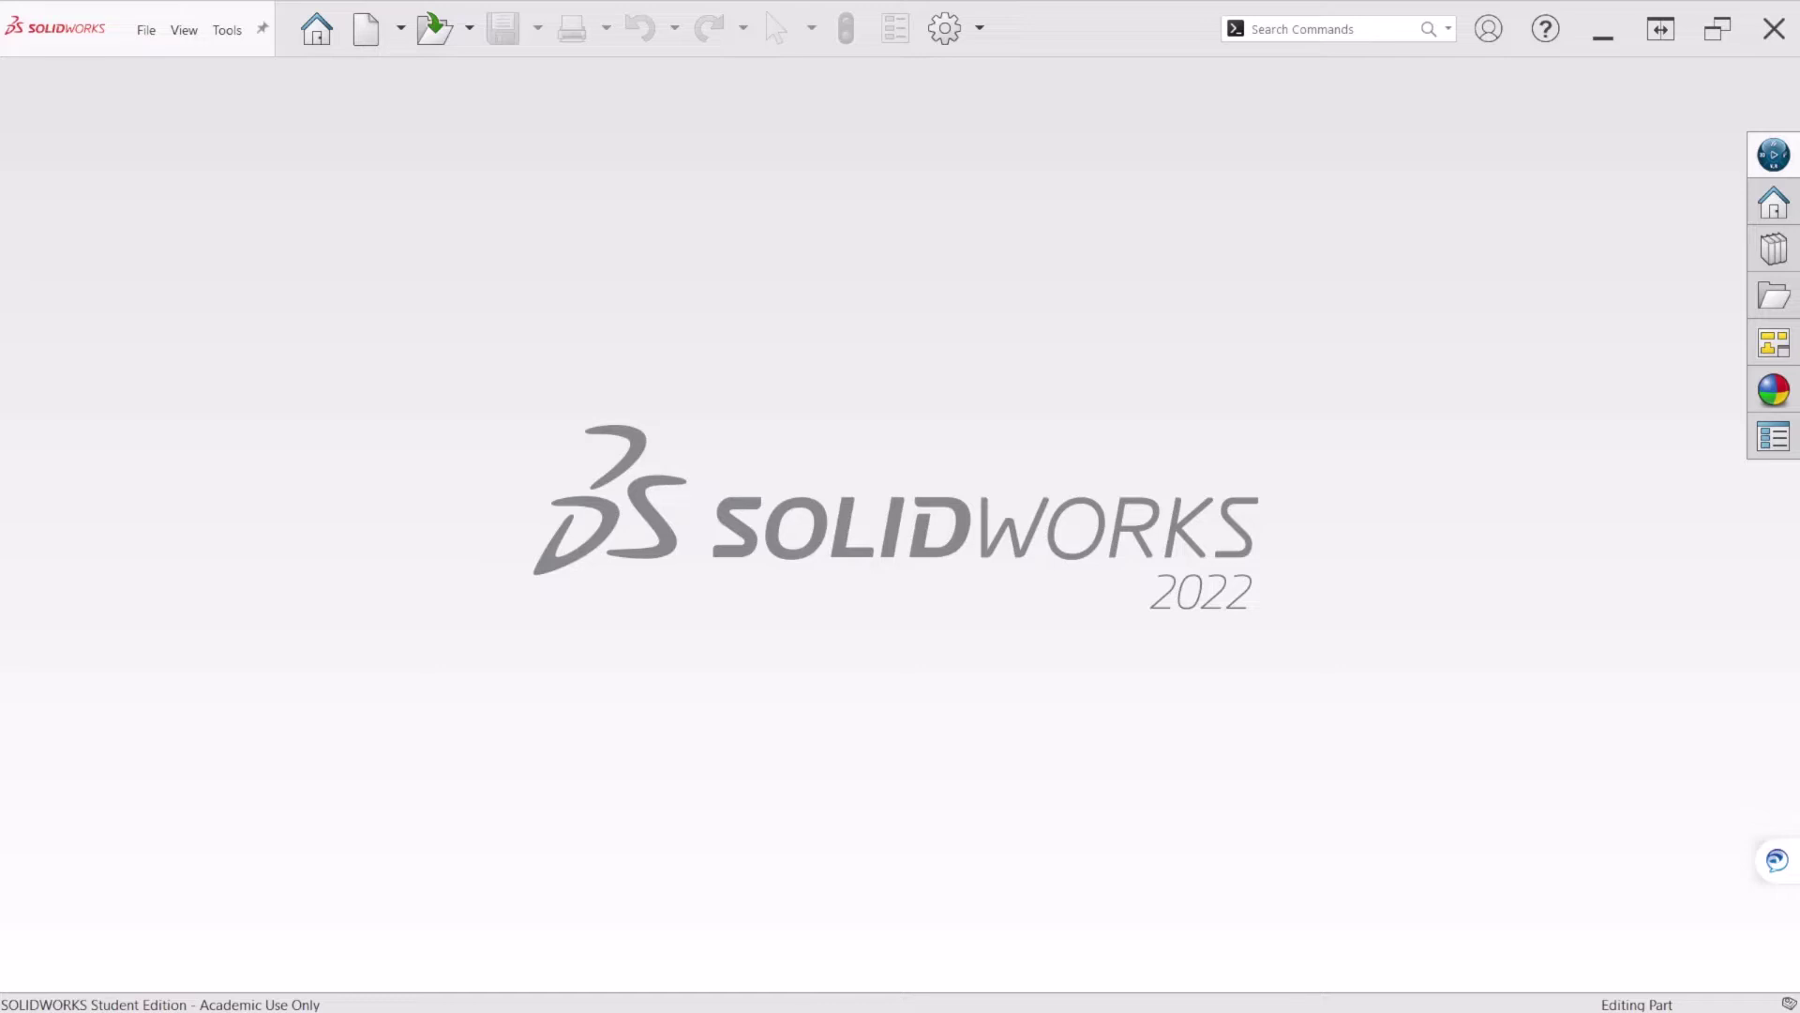
Create a new part document and check its unit system in the document properties
{"action": "left_click", "coordinate": [366, 29]}
{"action": "double_click", "coordinate": [392, 349]}
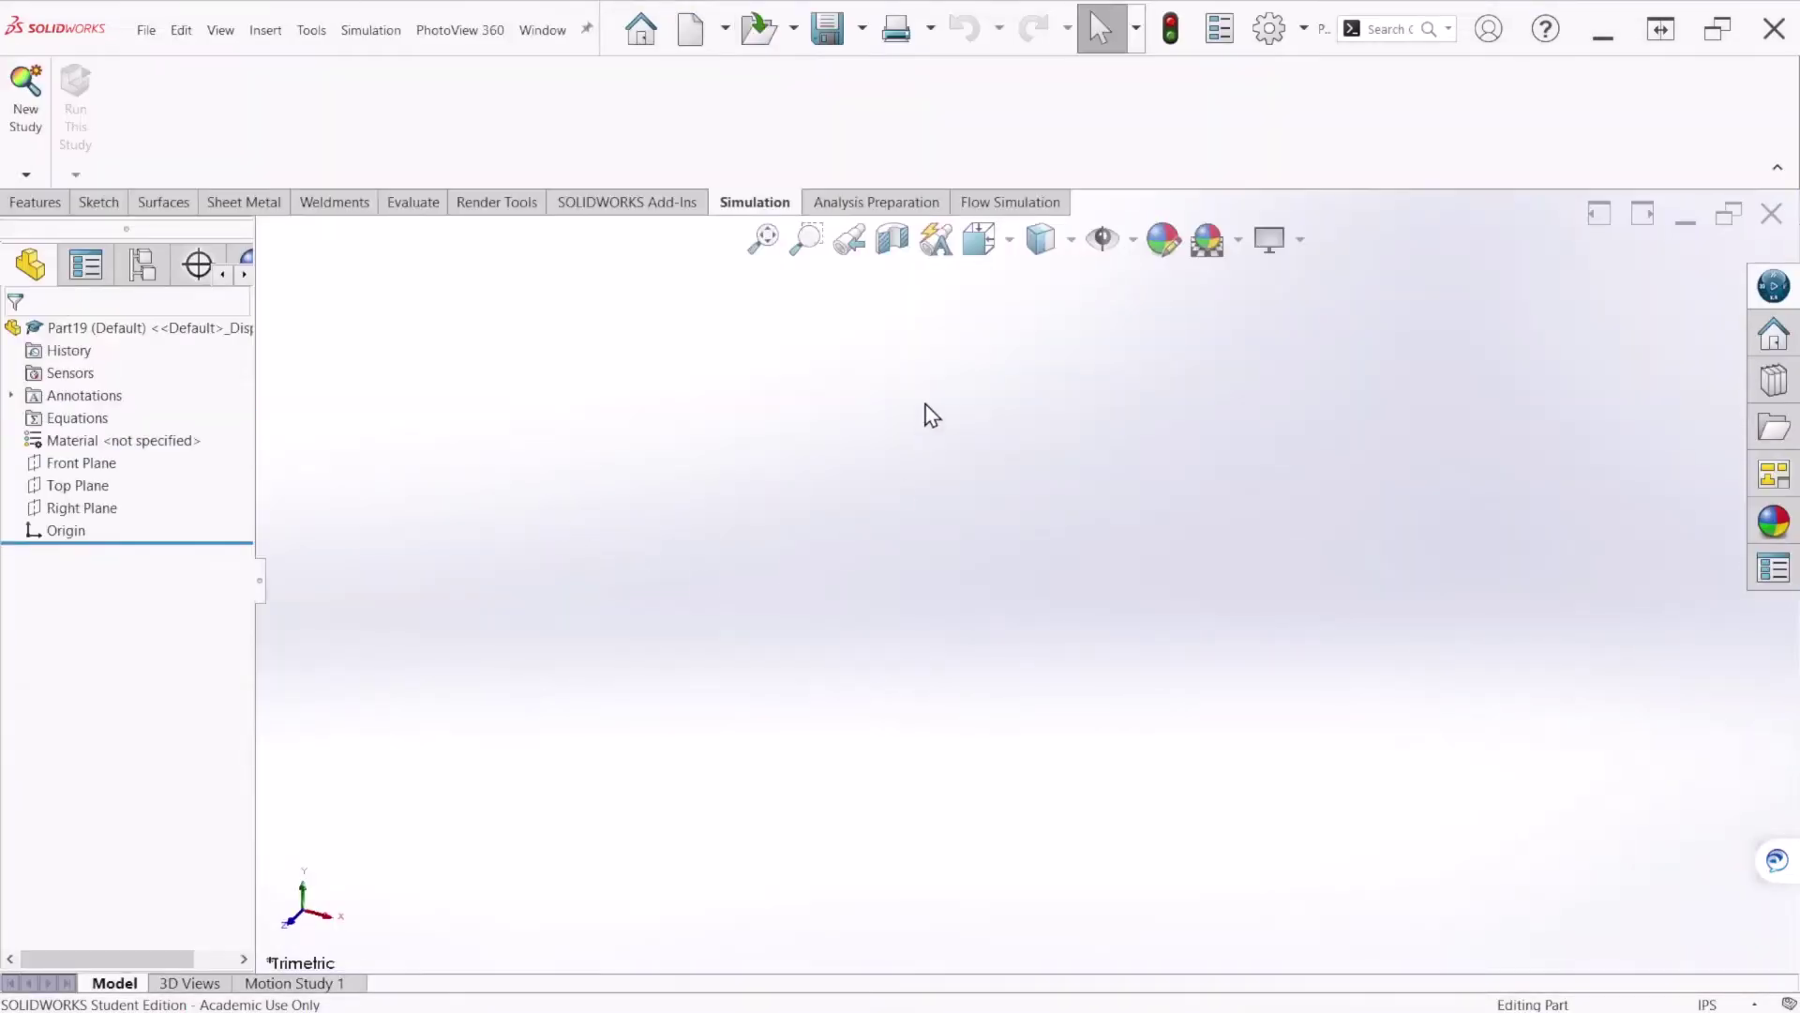
{"action": "left_click", "coordinate": [1266, 30]}
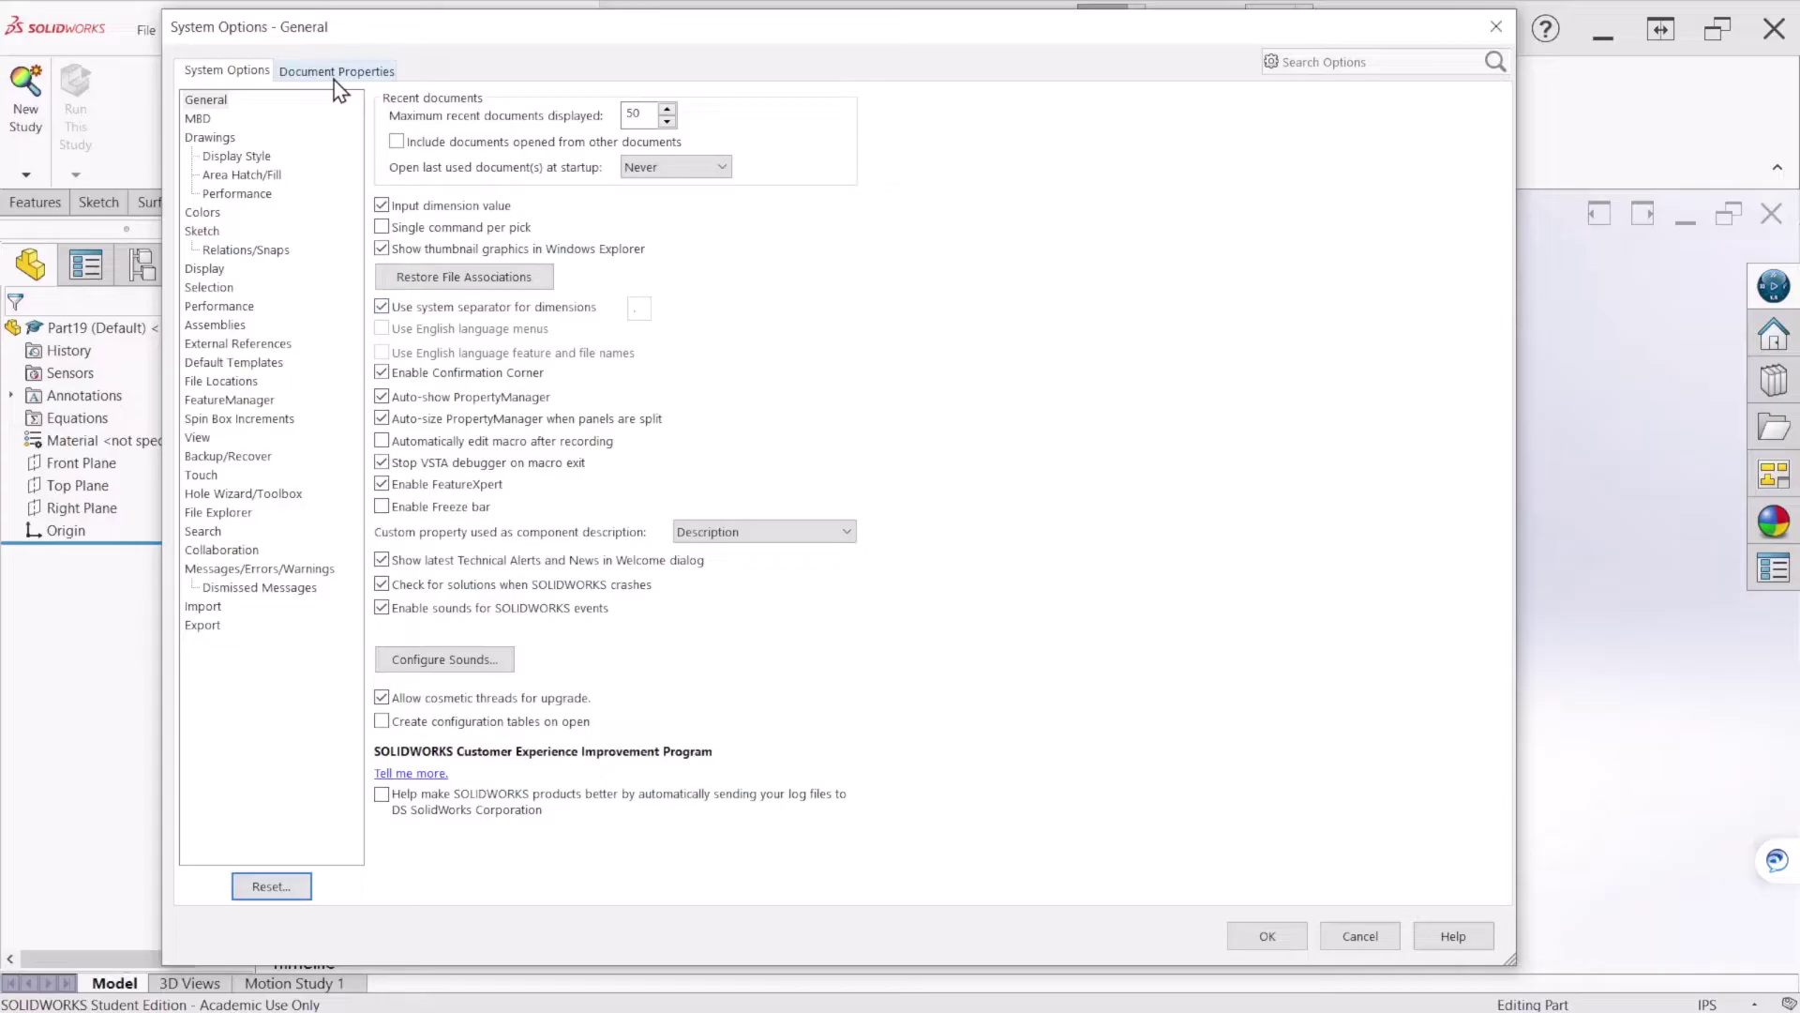
{"action": "left_click", "coordinate": [339, 75]}
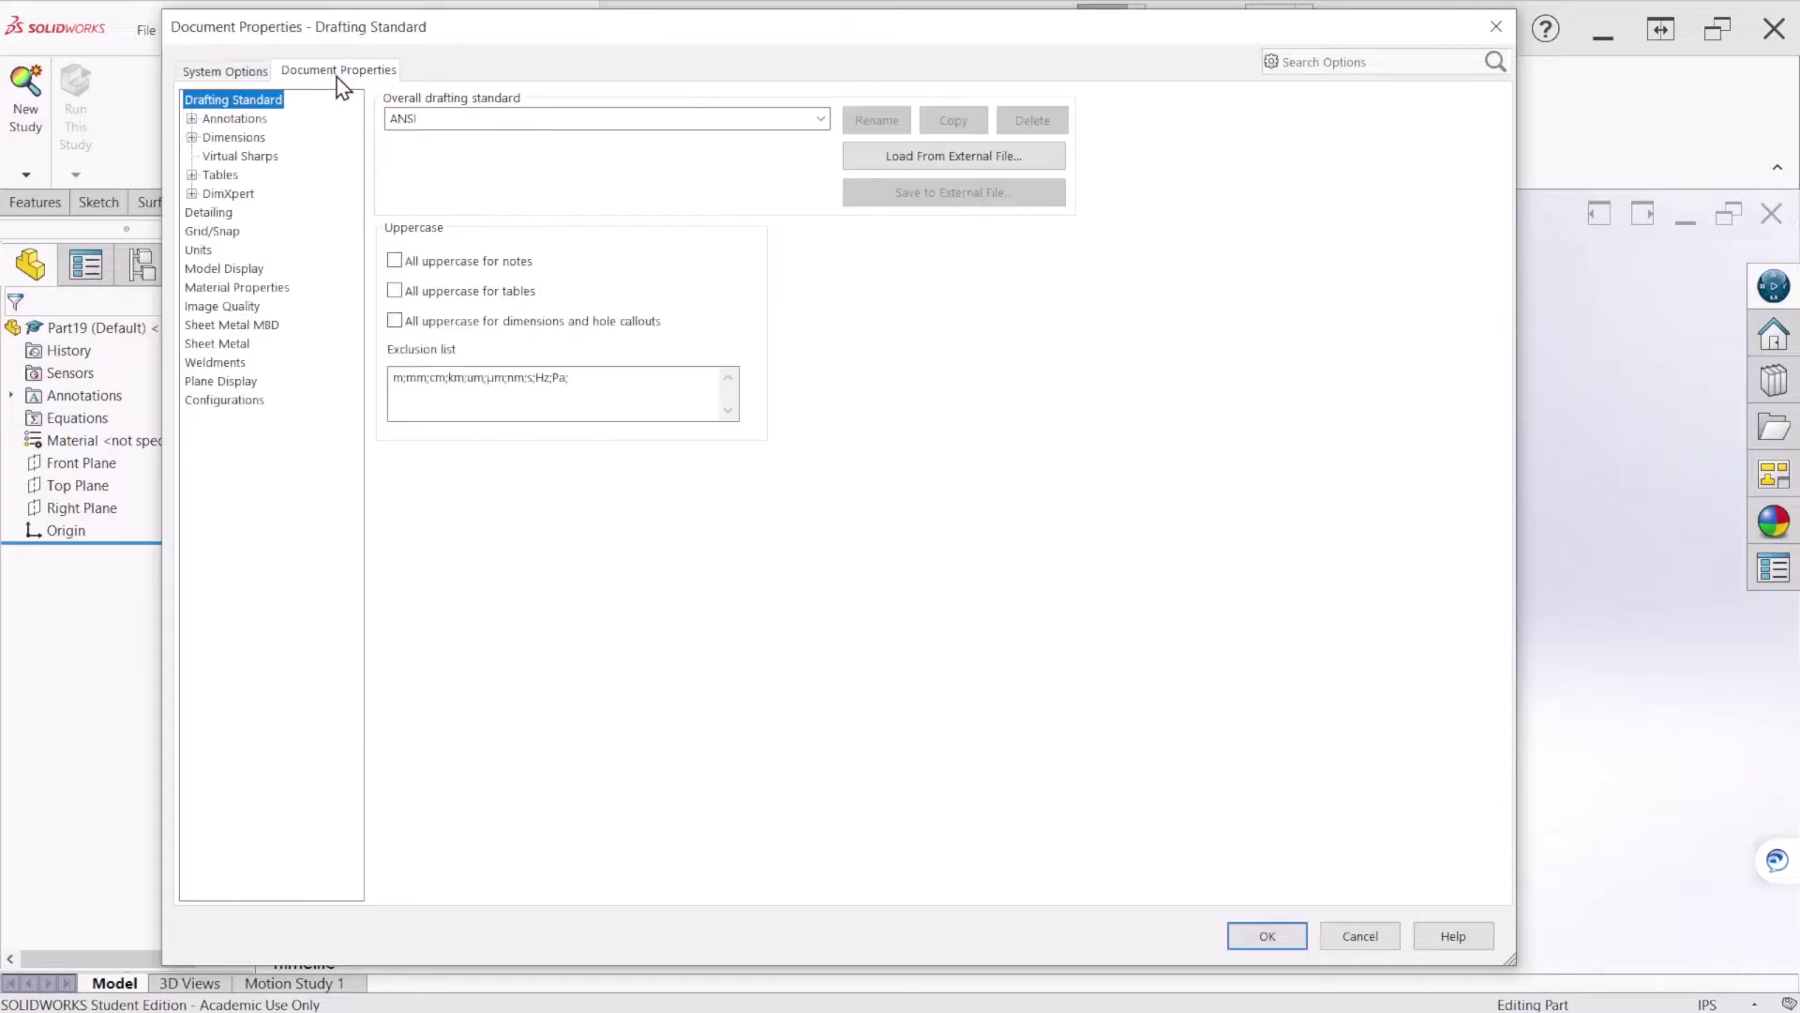
{"action": "left_click", "coordinate": [466, 122]}
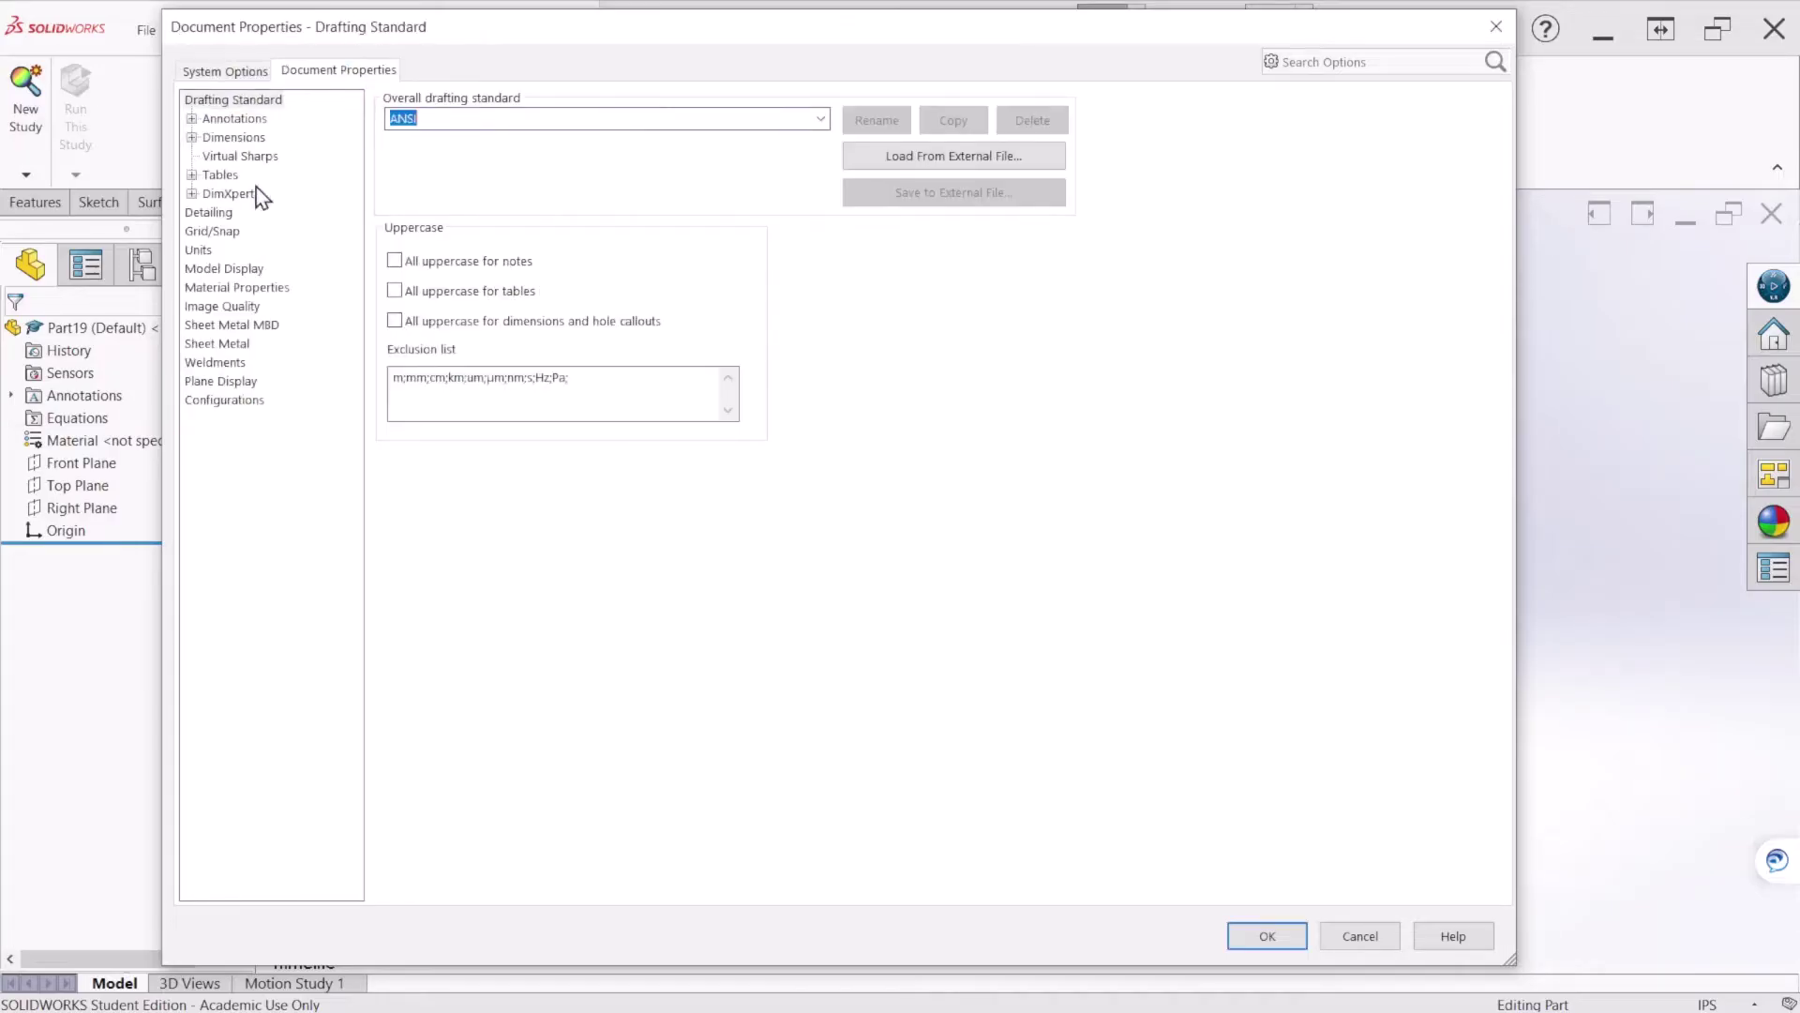
{"action": "left_click", "coordinate": [199, 250]}
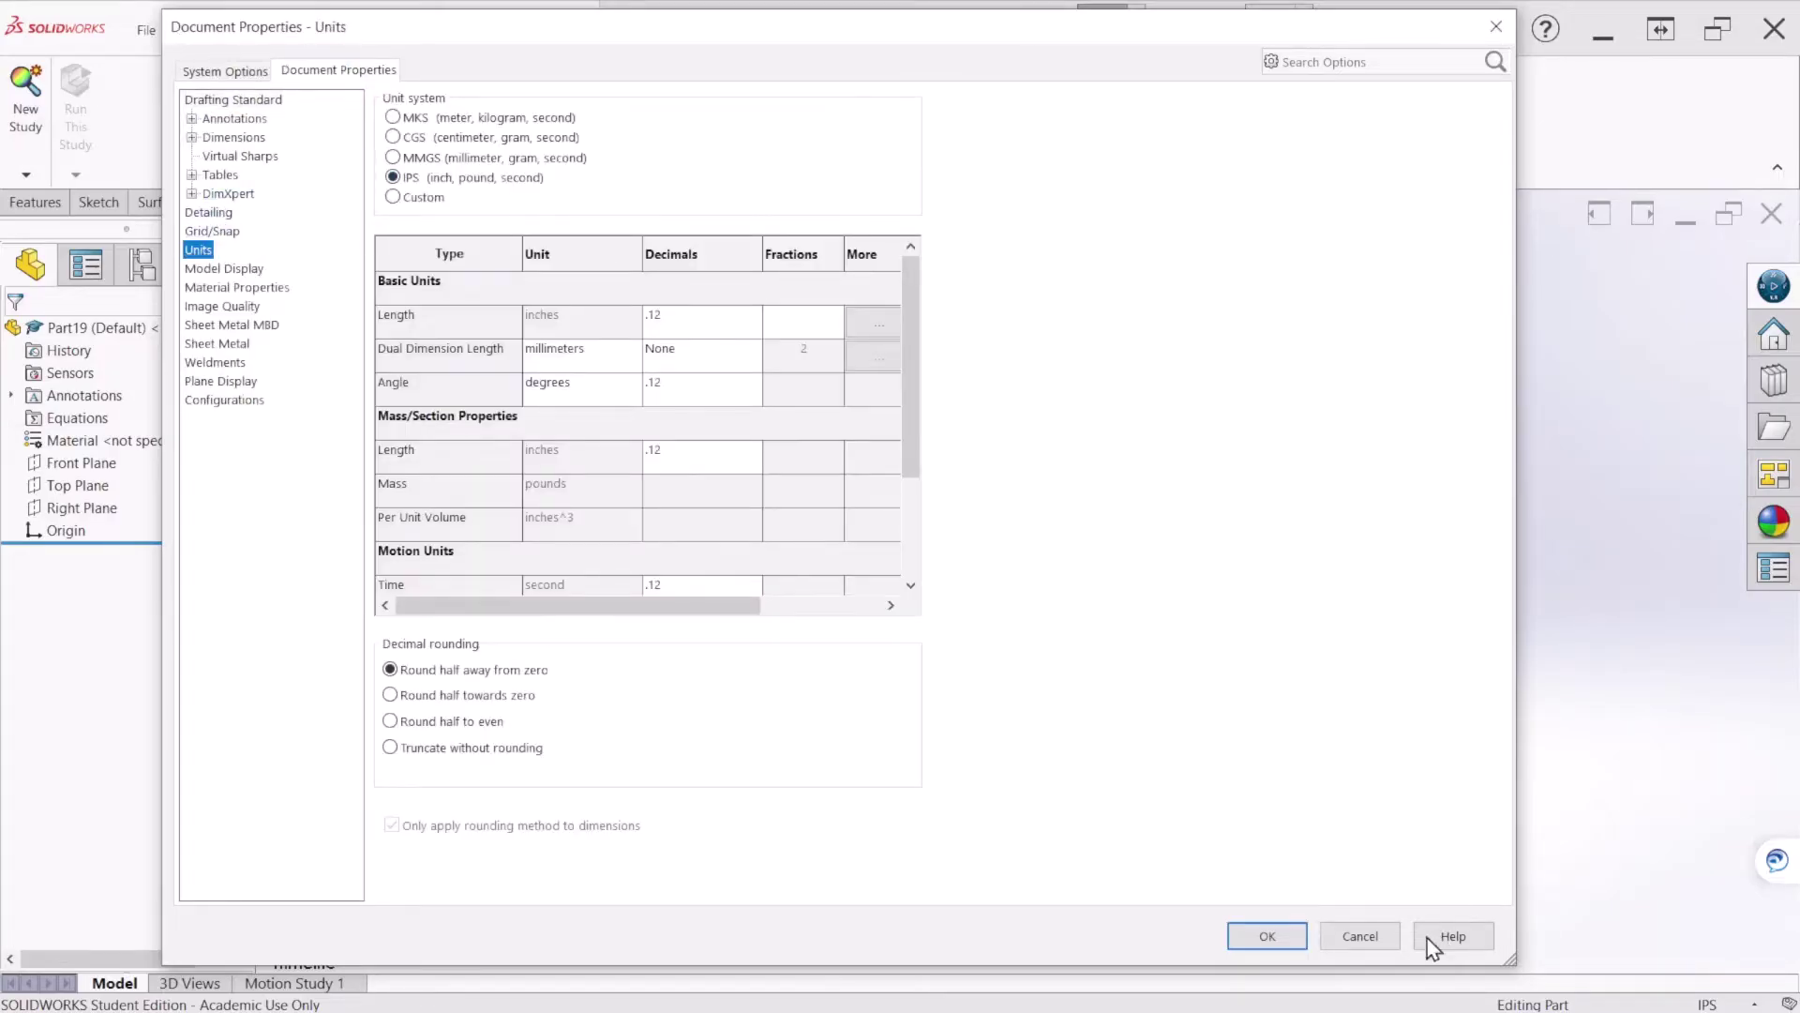
{"action": "left_click", "coordinate": [1256, 938]}
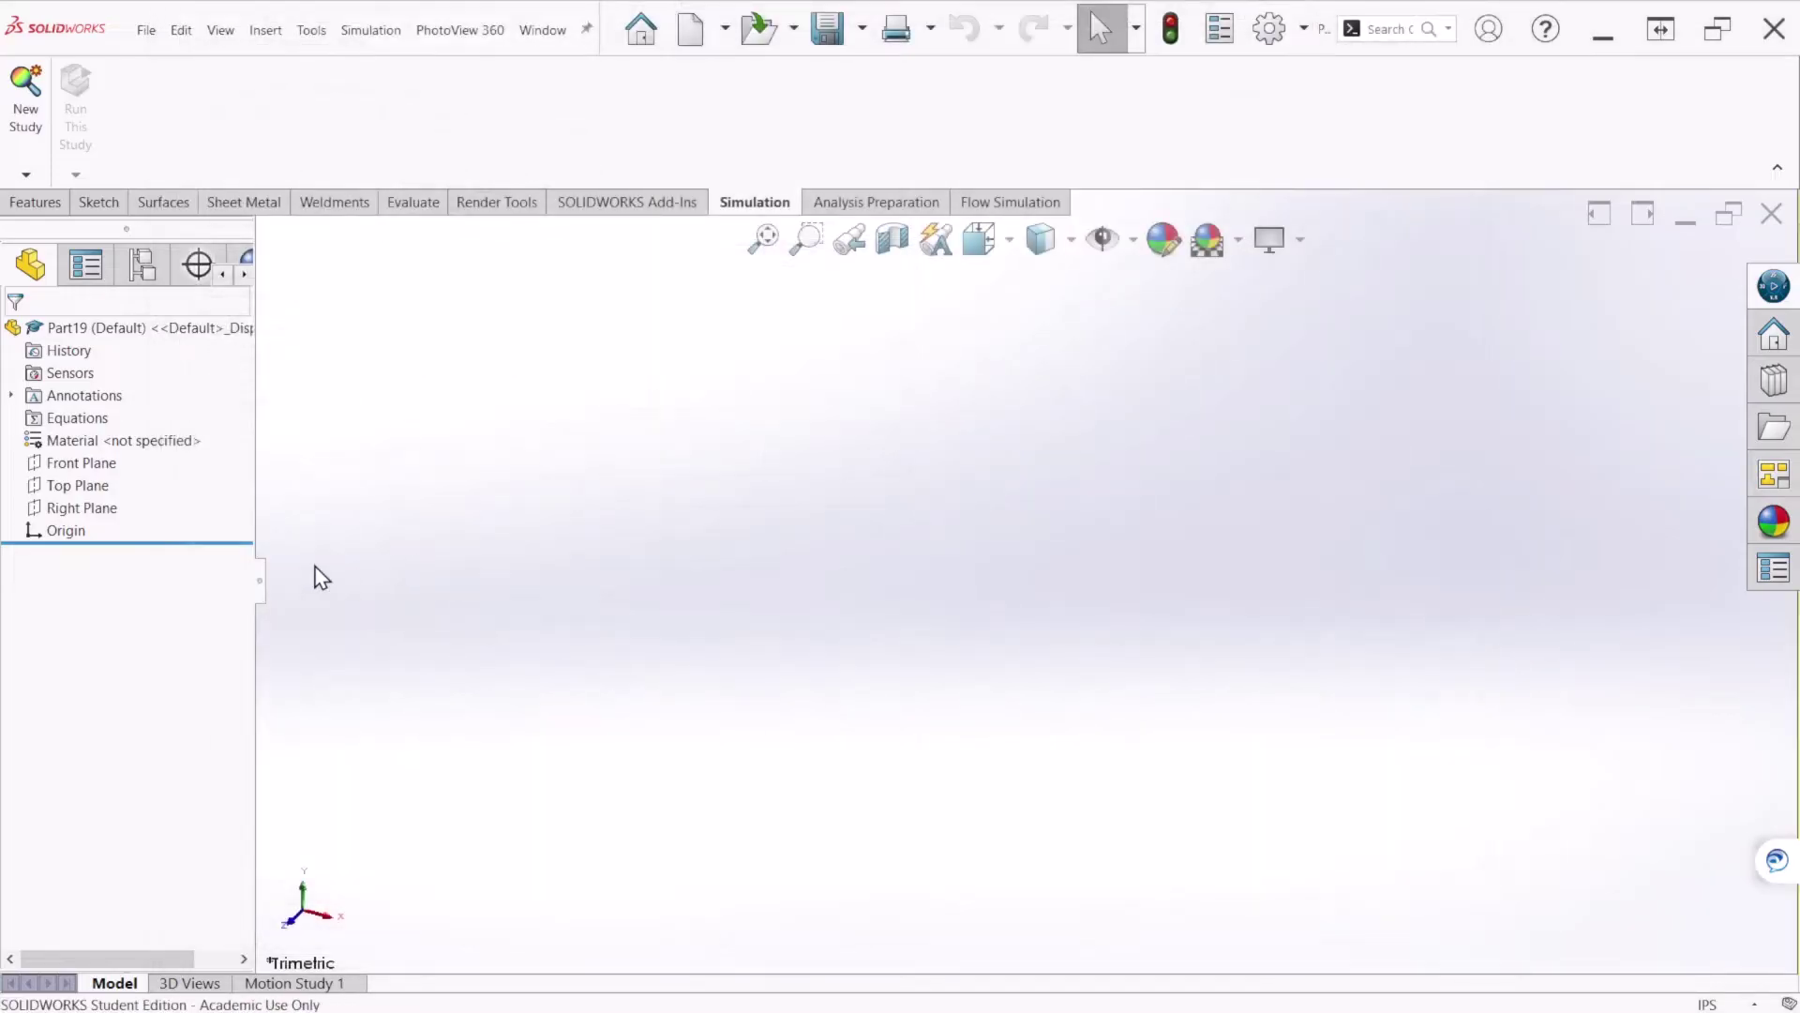
Sketch two end-to-end horizontal lines on the Front Plane, about 5.87 in and 6.29 in long, with the second passing through the origin
{"action": "left_click", "coordinate": [94, 464]}
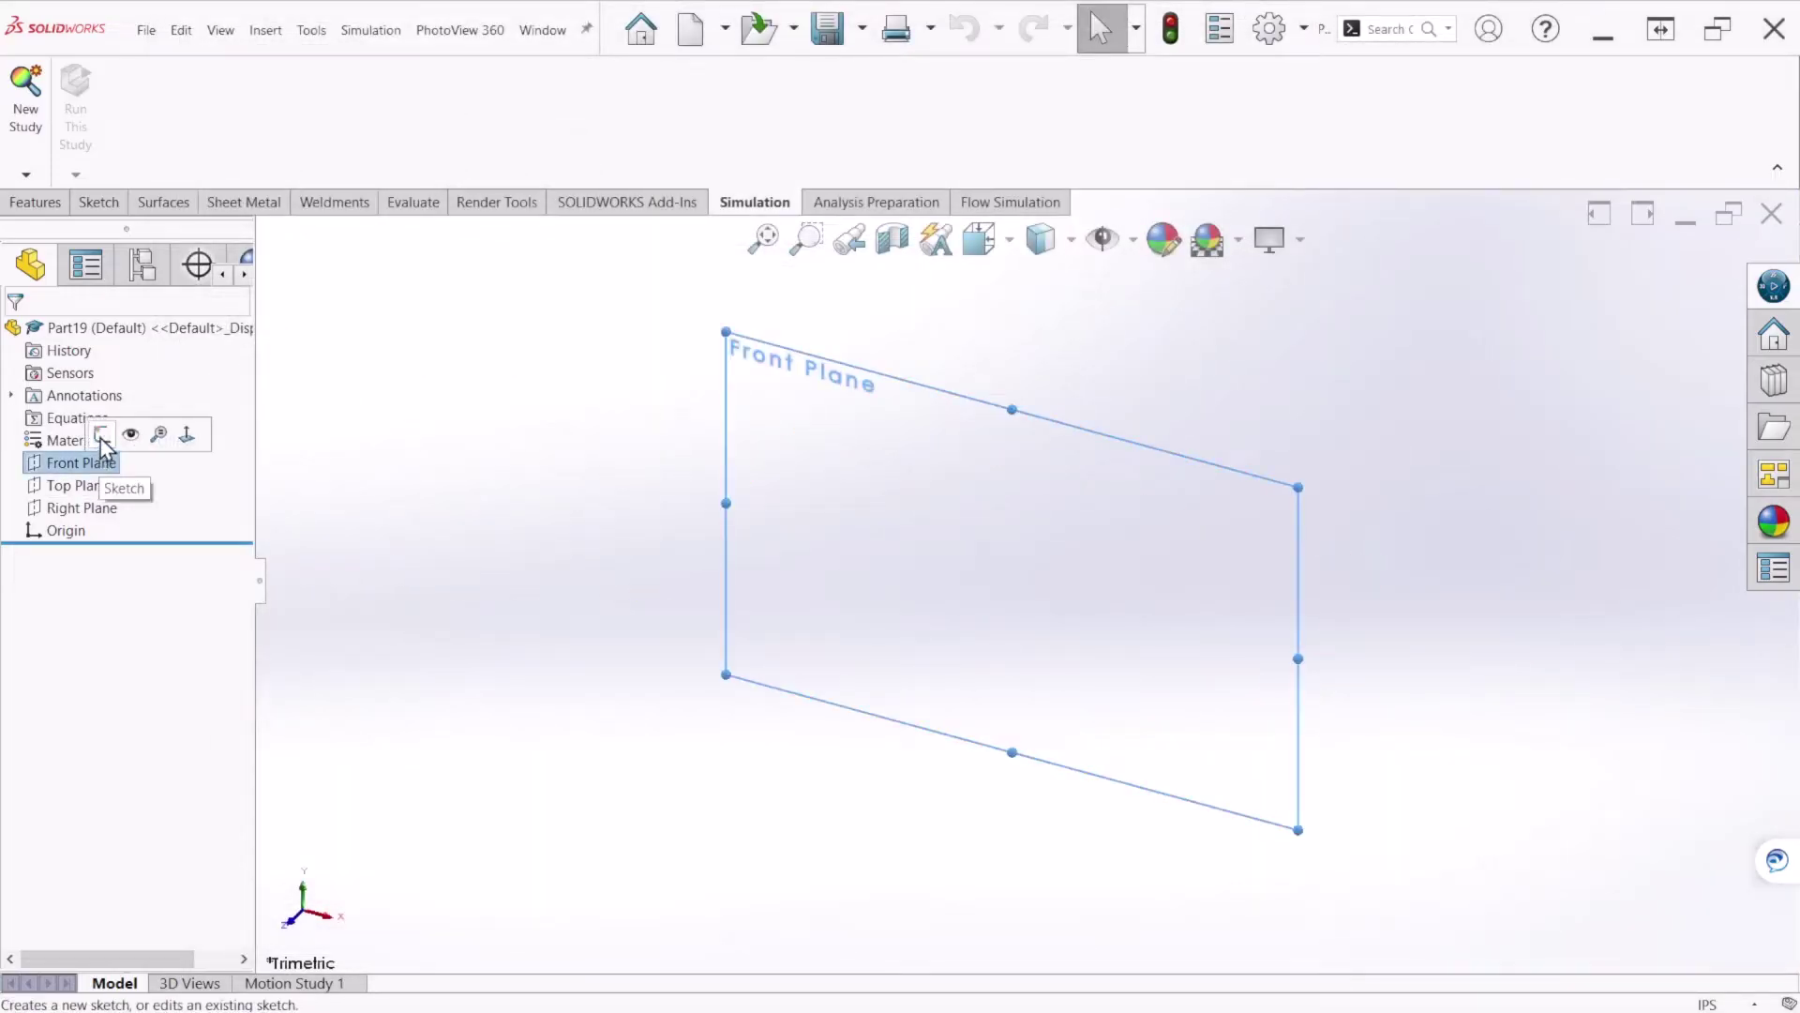
{"action": "left_click", "coordinate": [101, 437]}
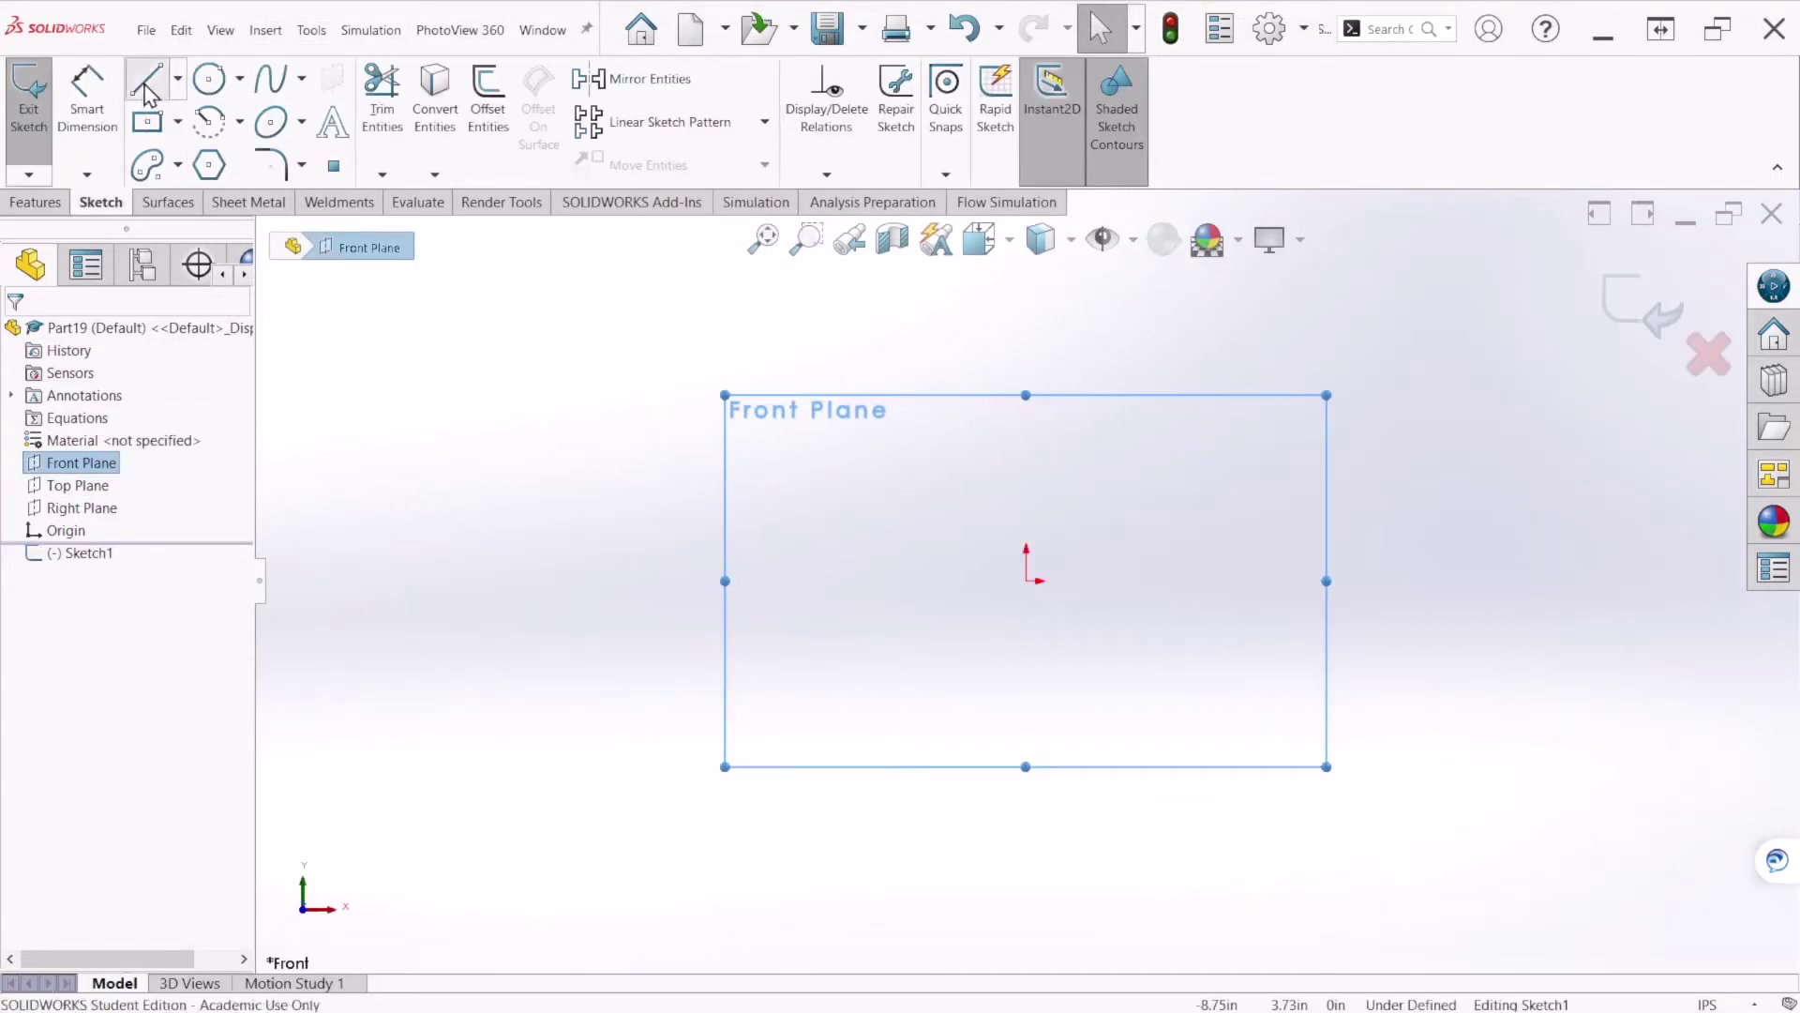
{"action": "left_click", "coordinate": [145, 86]}
{"action": "left_click", "coordinate": [362, 580]}
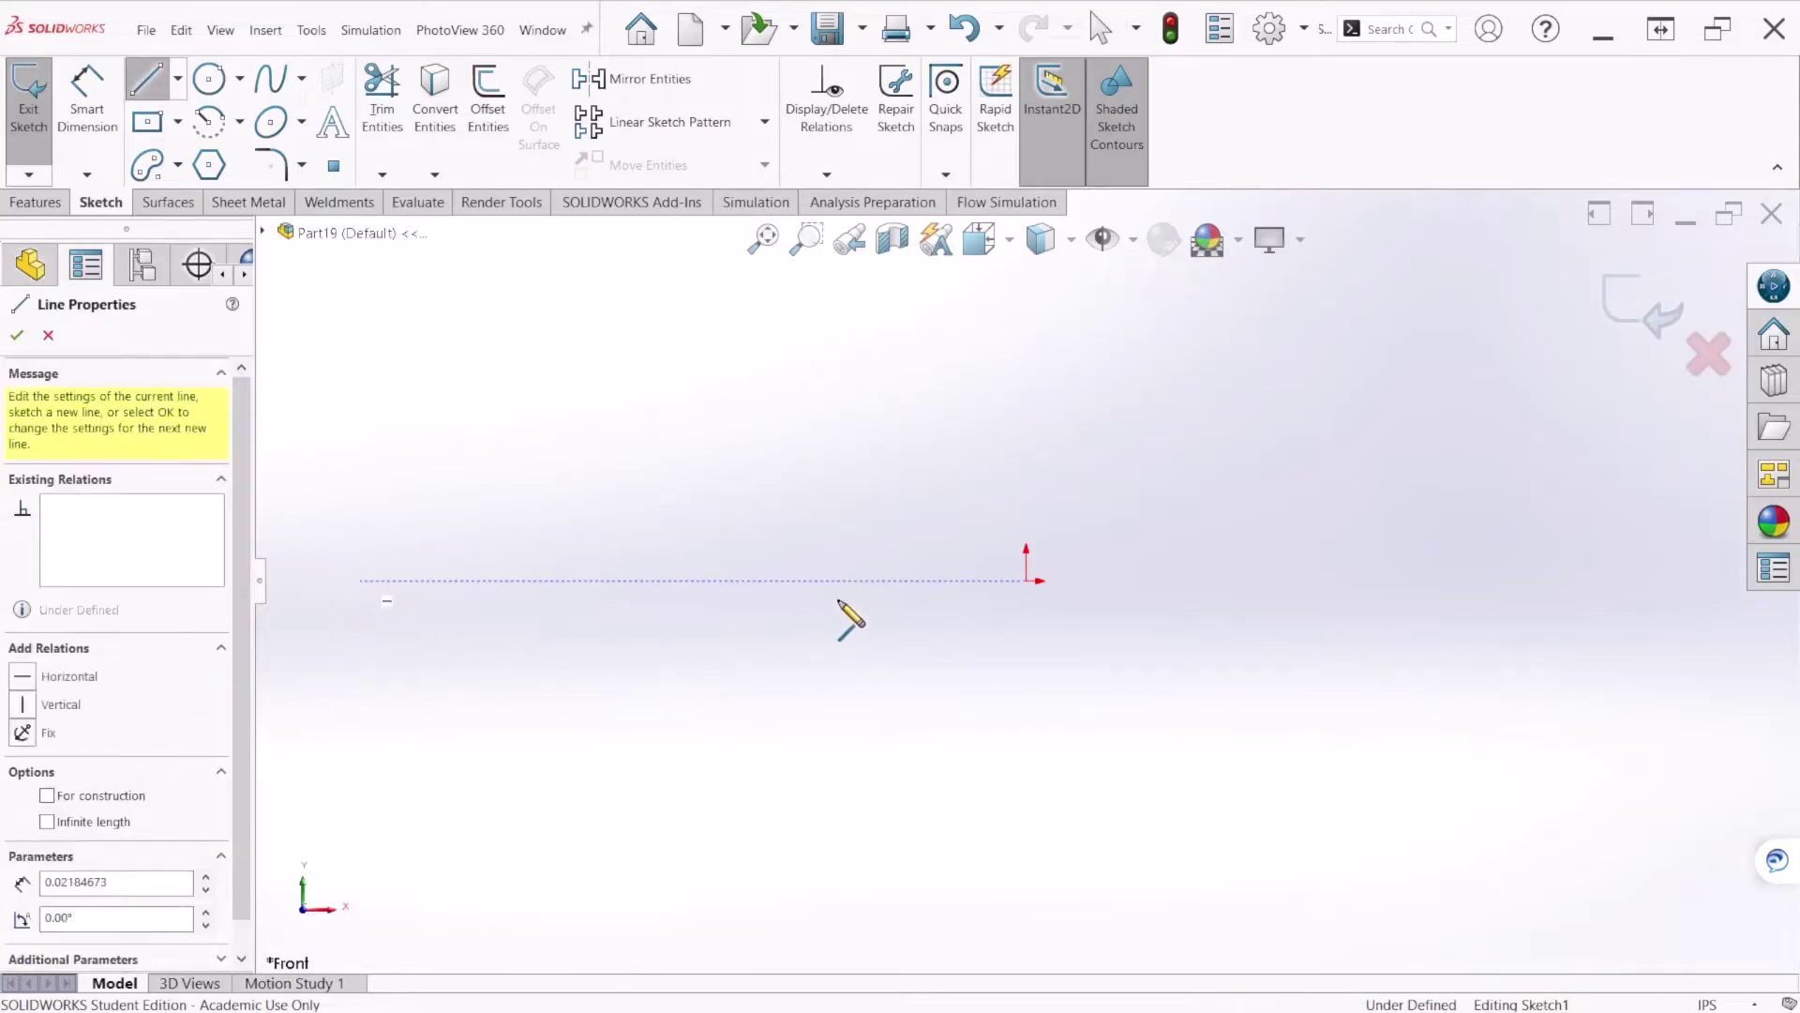
{"action": "left_click", "coordinate": [864, 580]}
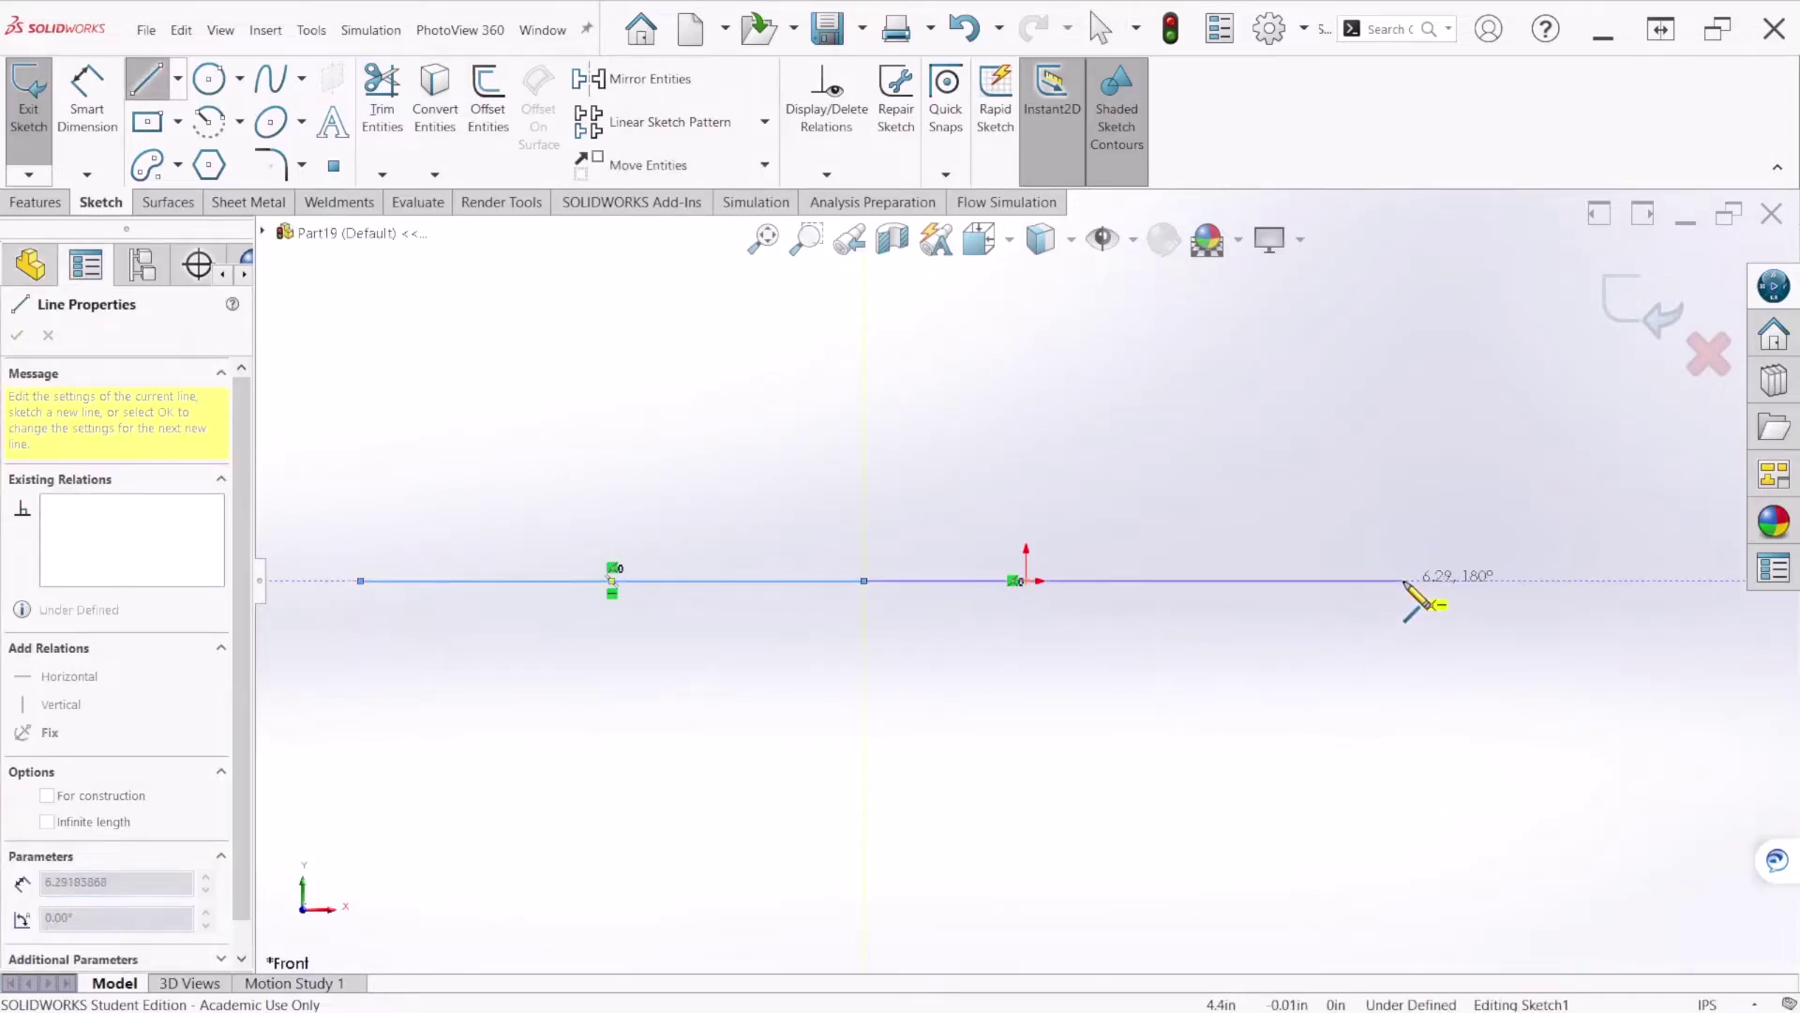
{"action": "left_click", "coordinate": [1403, 580]}
{"action": "key", "text": "Escape"}
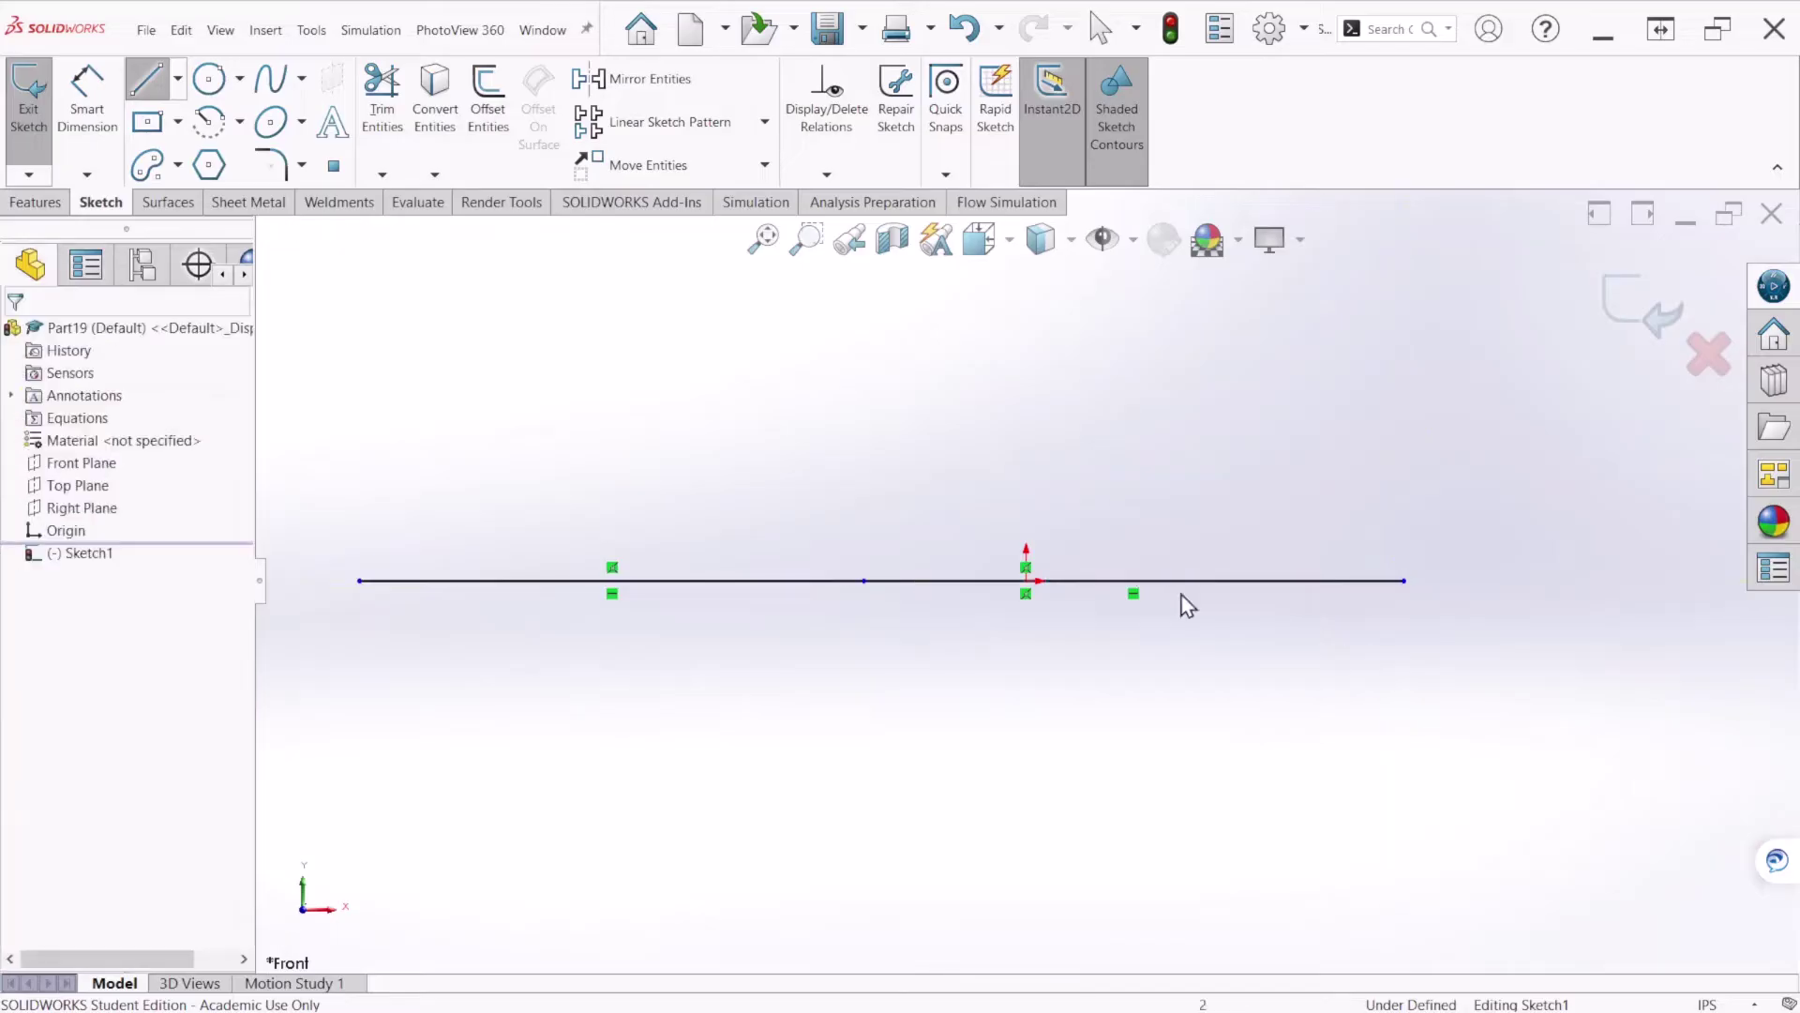
Dimension the first, left-hand line of the sketch to 3 in
{"action": "left_click", "coordinate": [90, 92]}
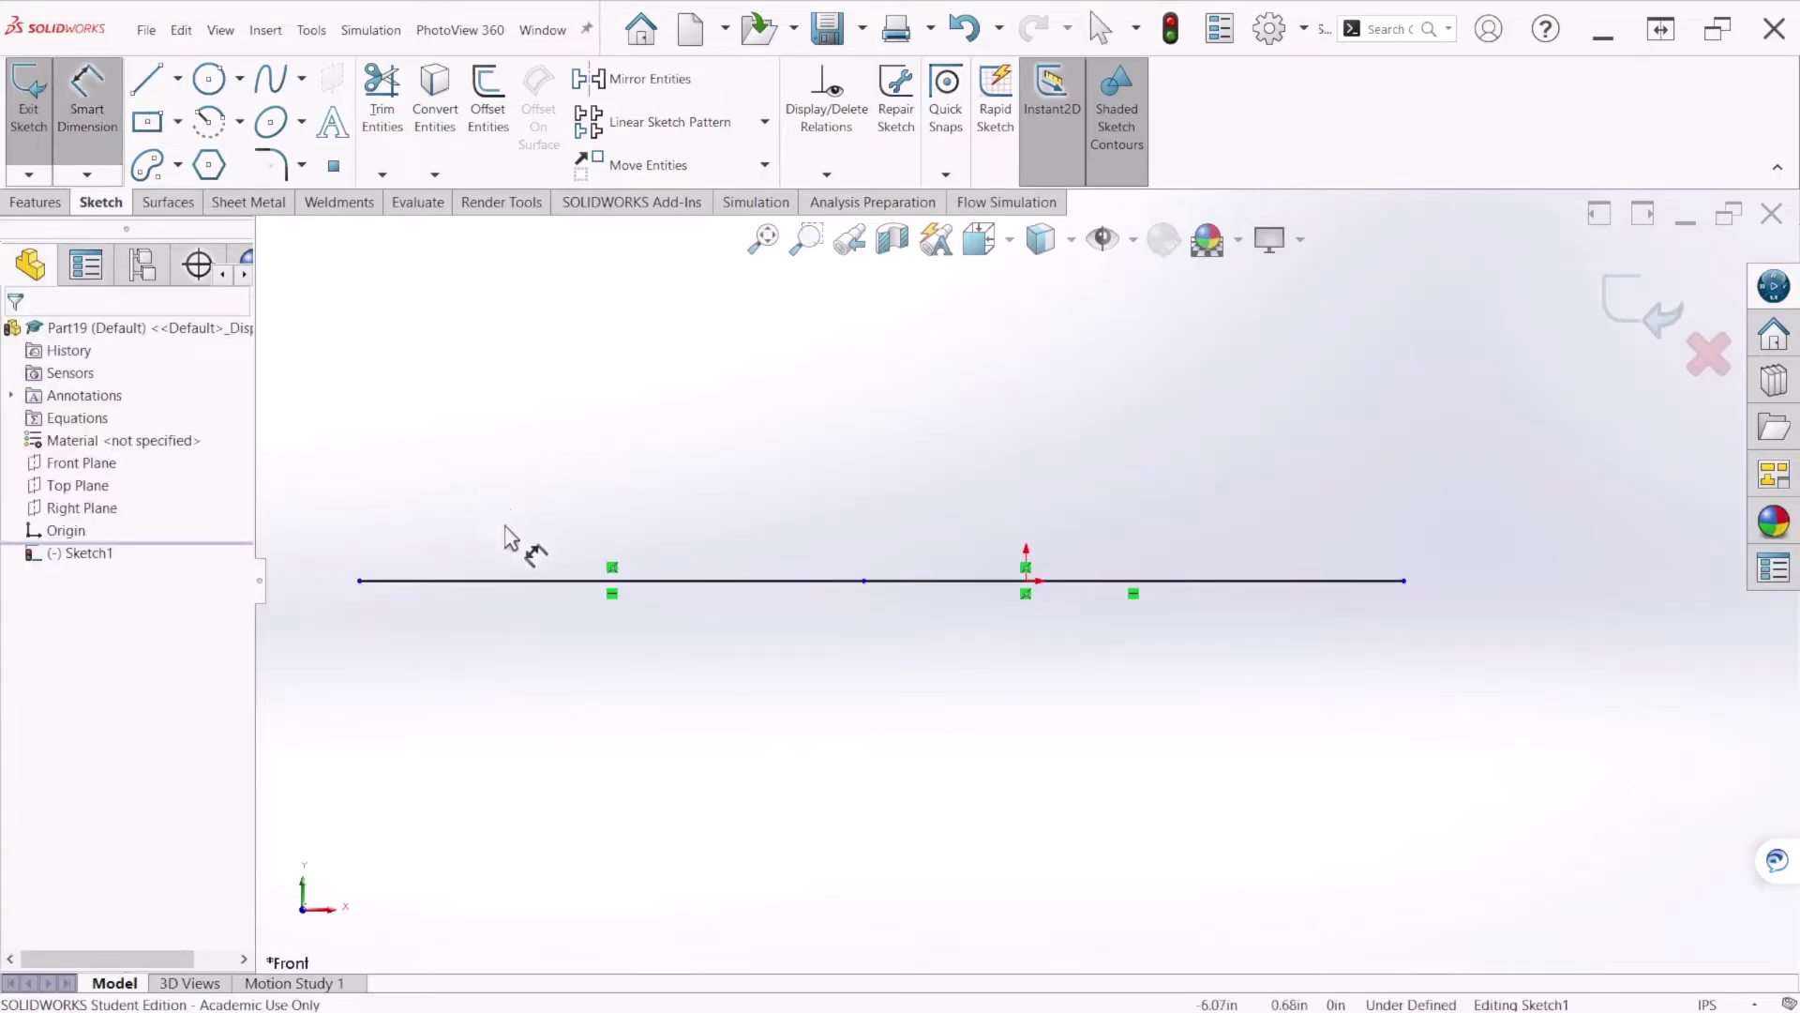
{"action": "left_click", "coordinate": [504, 581]}
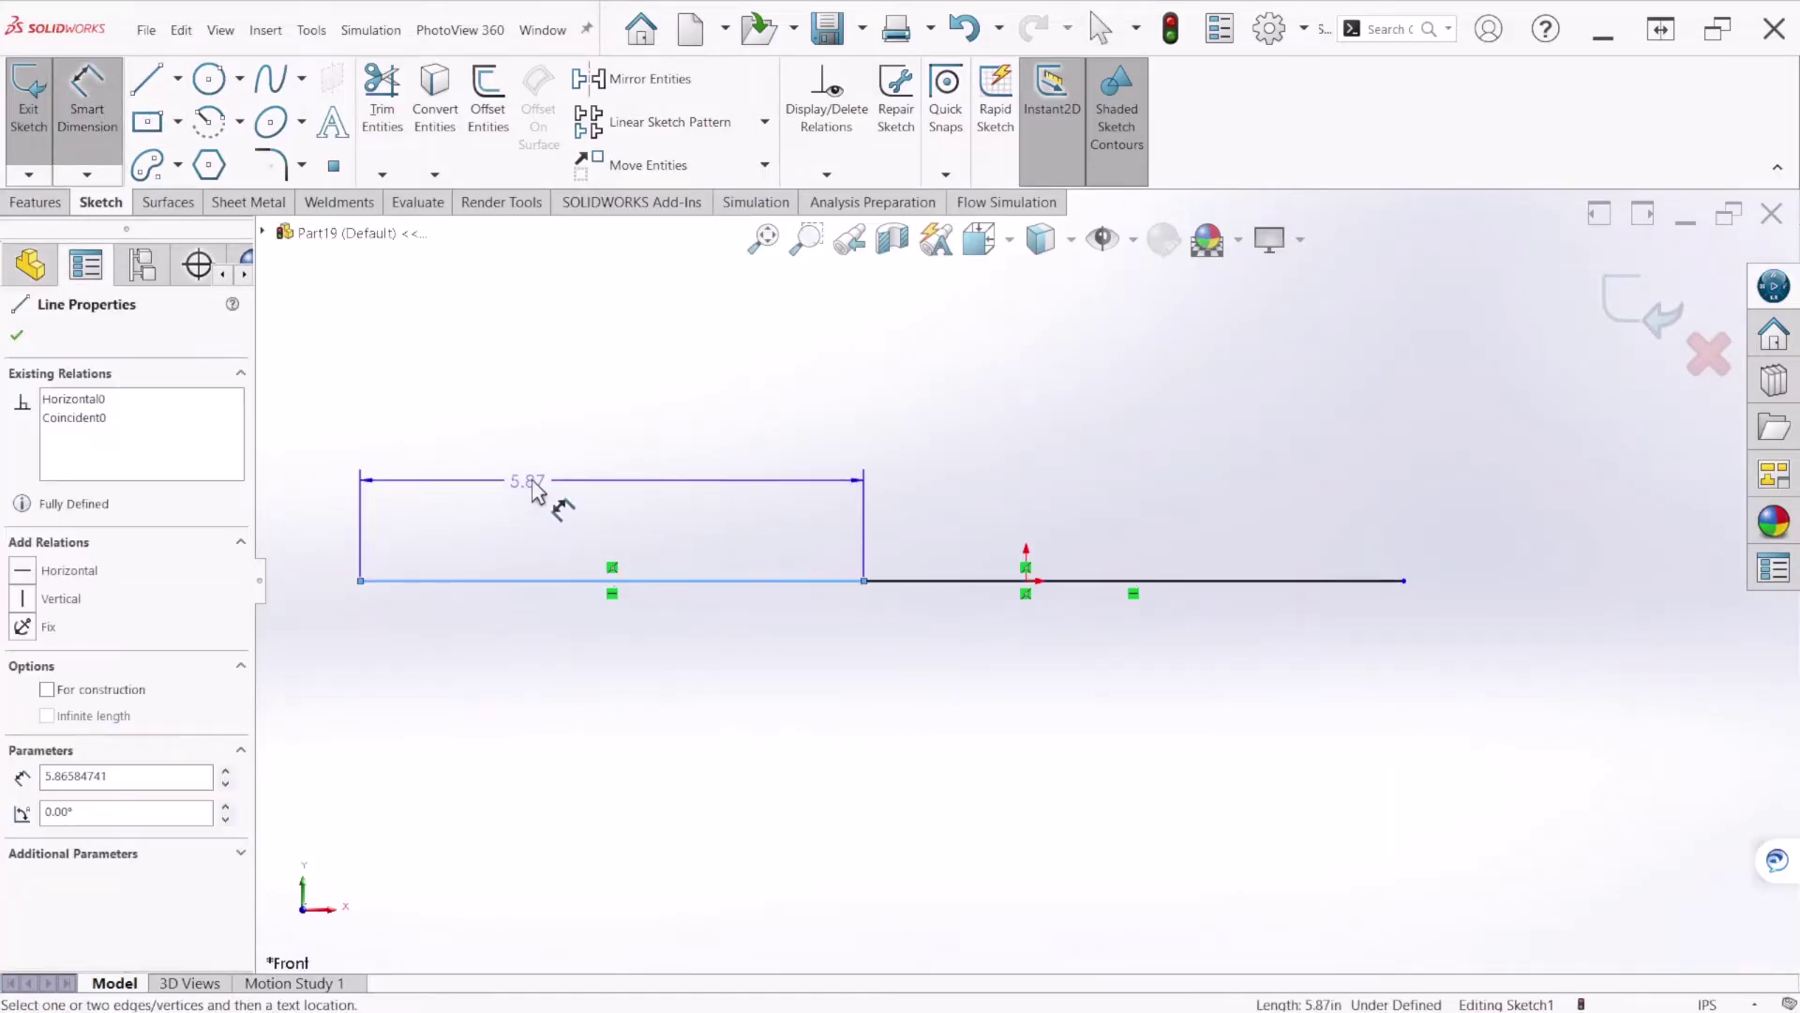
{"action": "left_click", "coordinate": [540, 491]}
{"action": "type", "text": "3"}
{"action": "key", "text": "Return"}
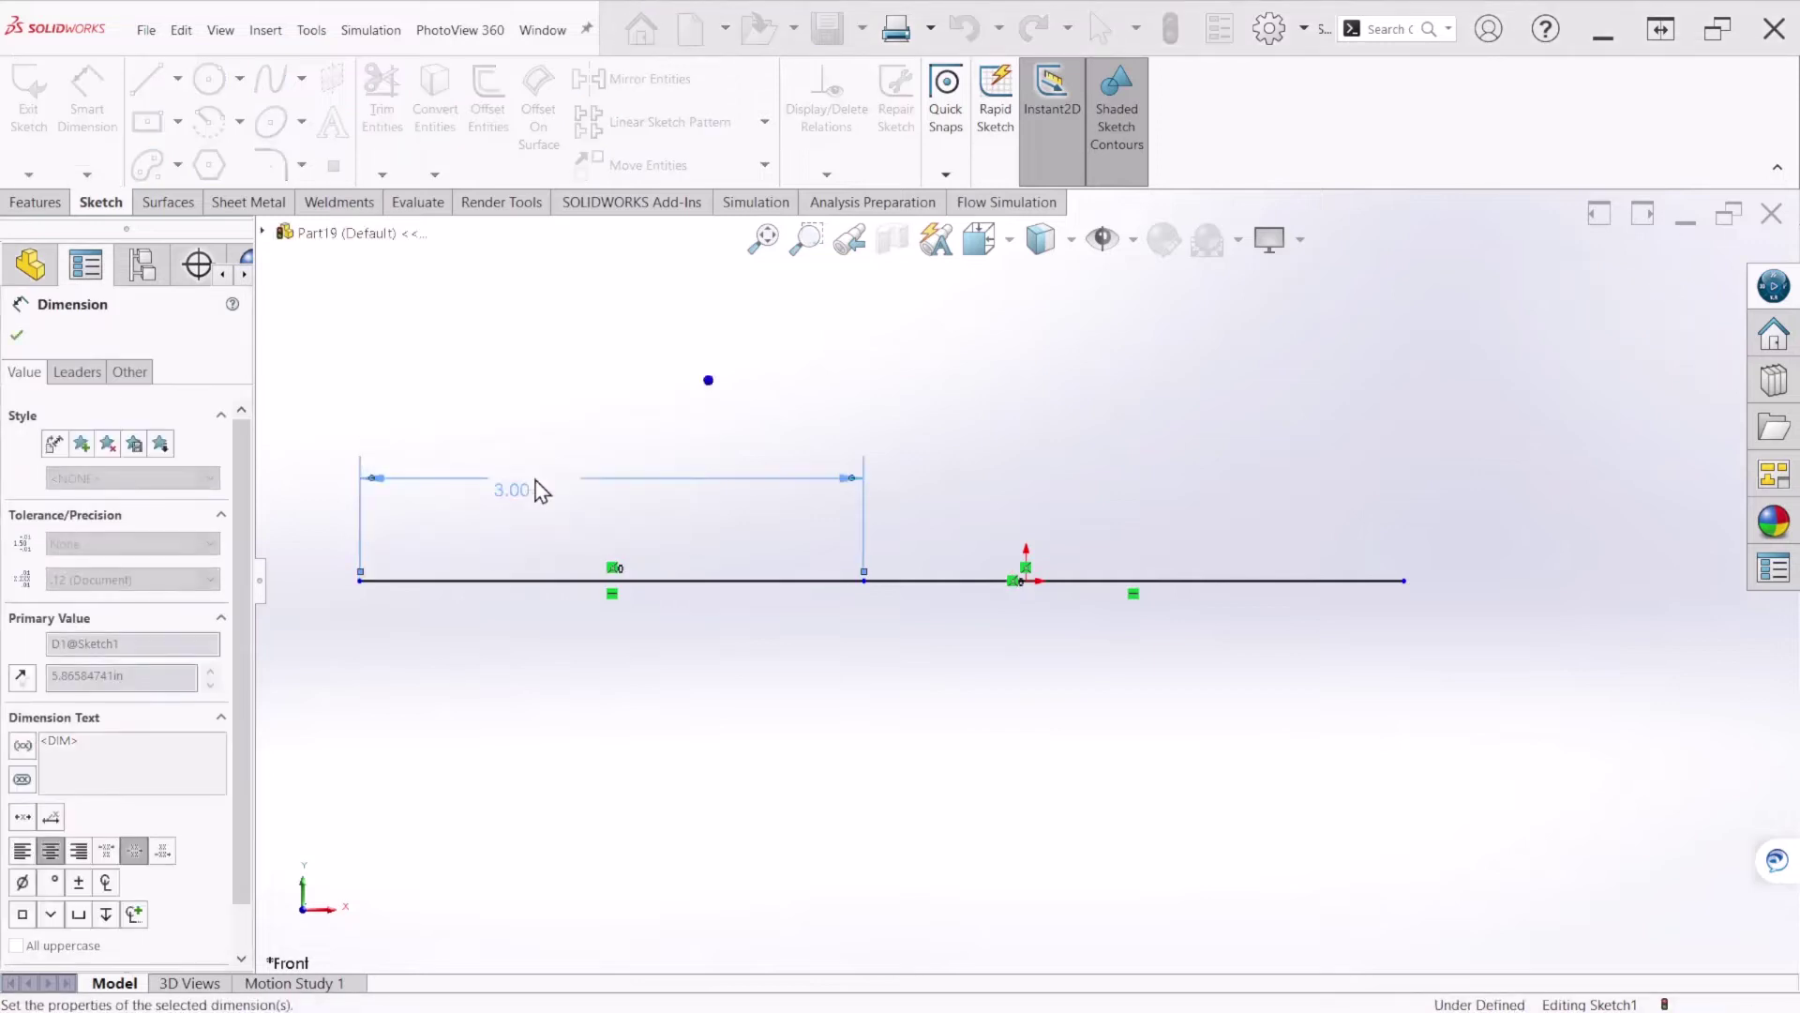
Dimension the right-hand line to 9 in and exit the sketch
{"action": "left_click", "coordinate": [1107, 582]}
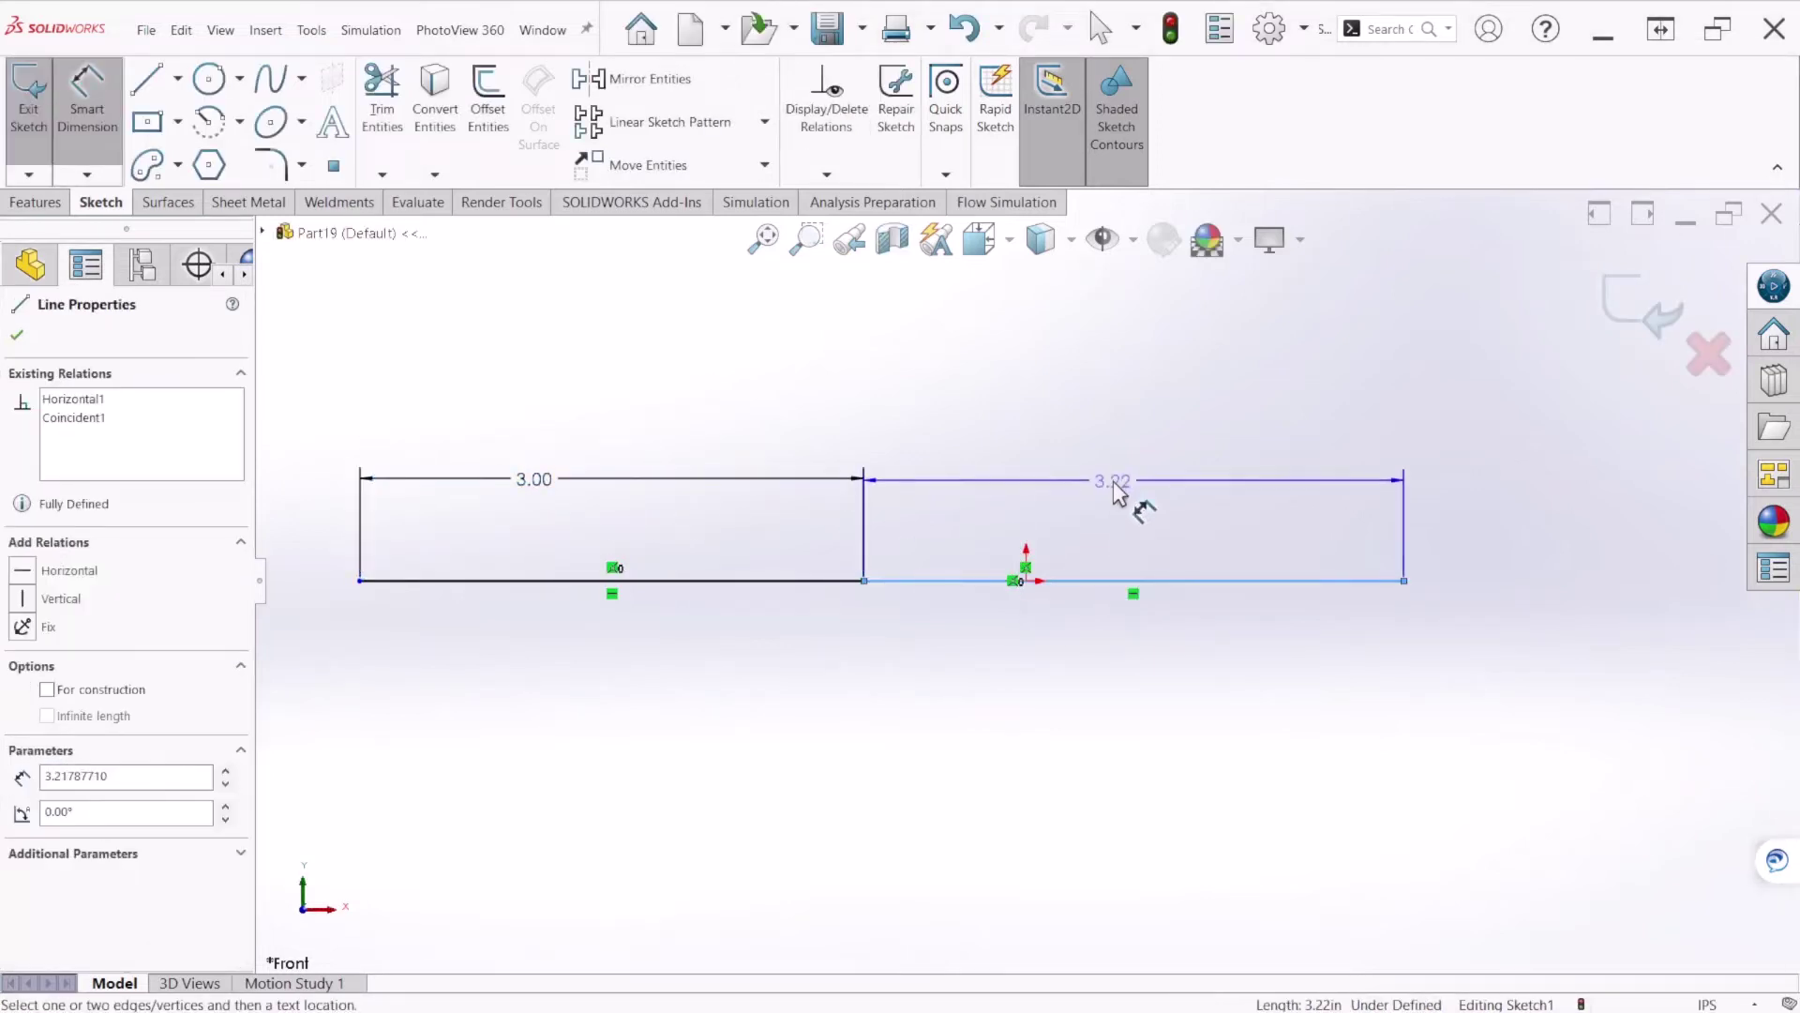
{"action": "left_click", "coordinate": [1118, 493]}
{"action": "type", "text": "9"}
{"action": "key", "text": "Return"}
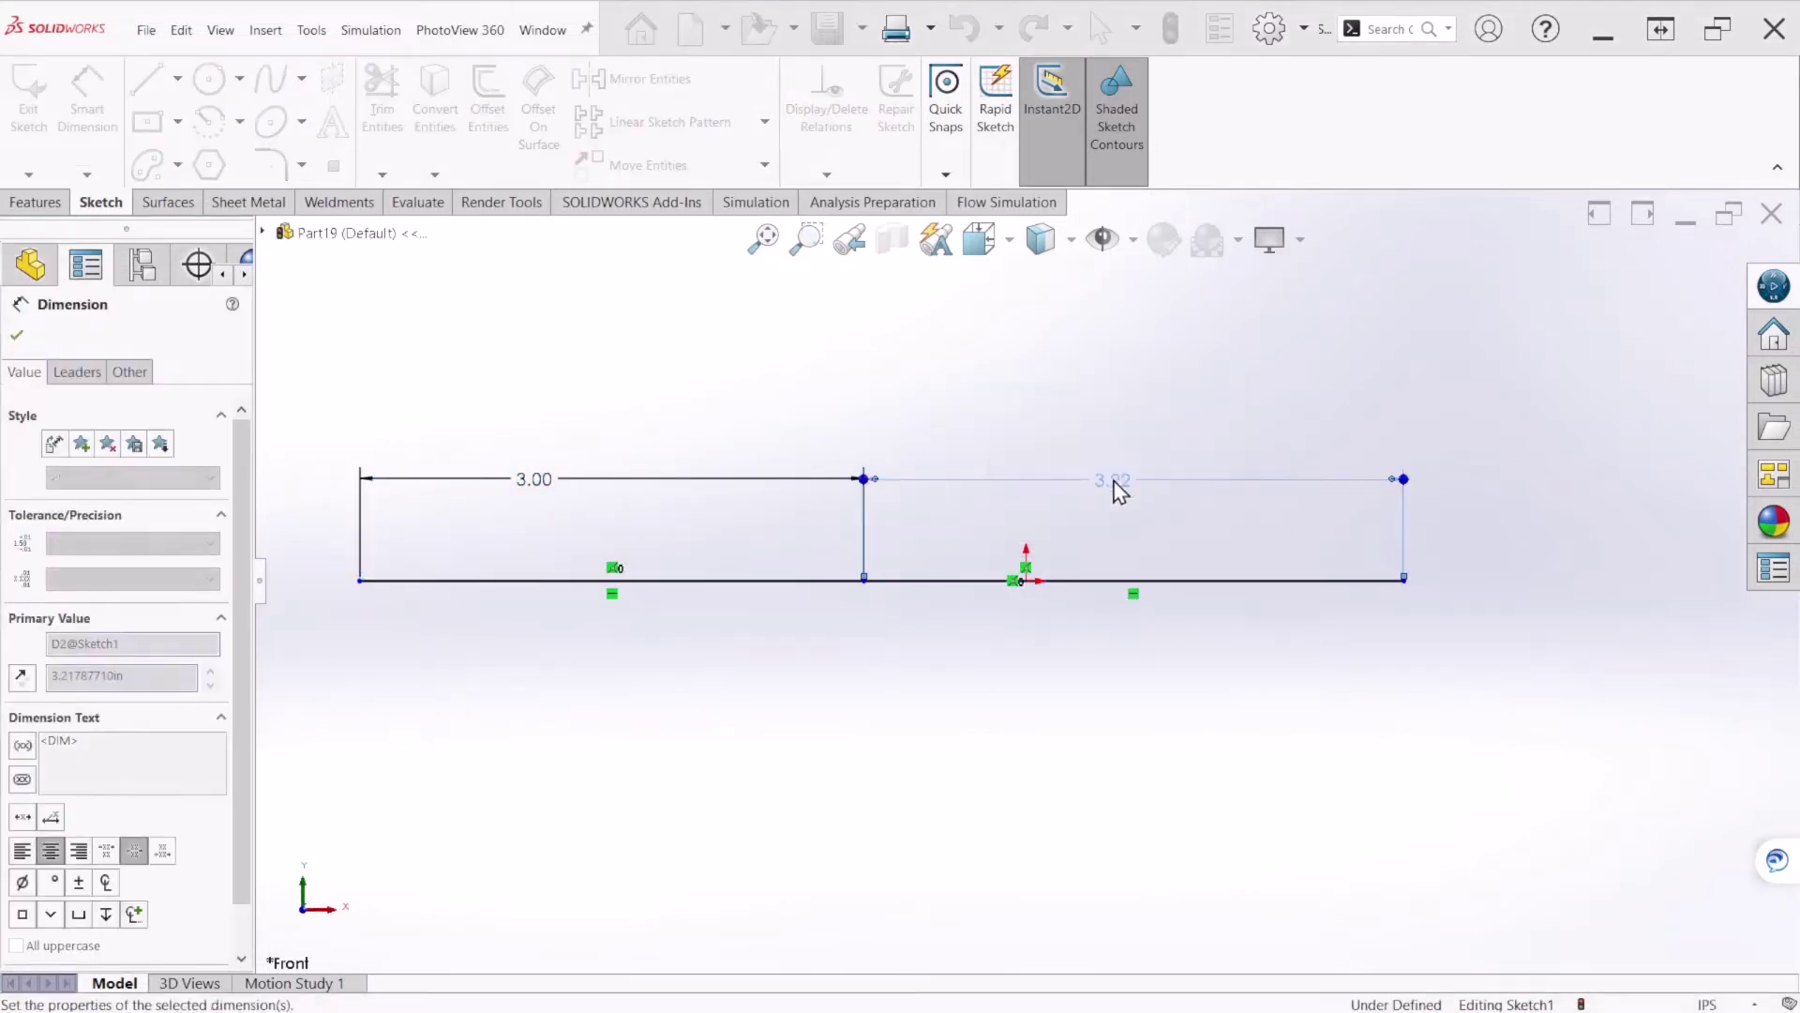
{"action": "scroll", "coordinate": [976, 594], "scroll_direction": "up", "scroll_amount": 5}
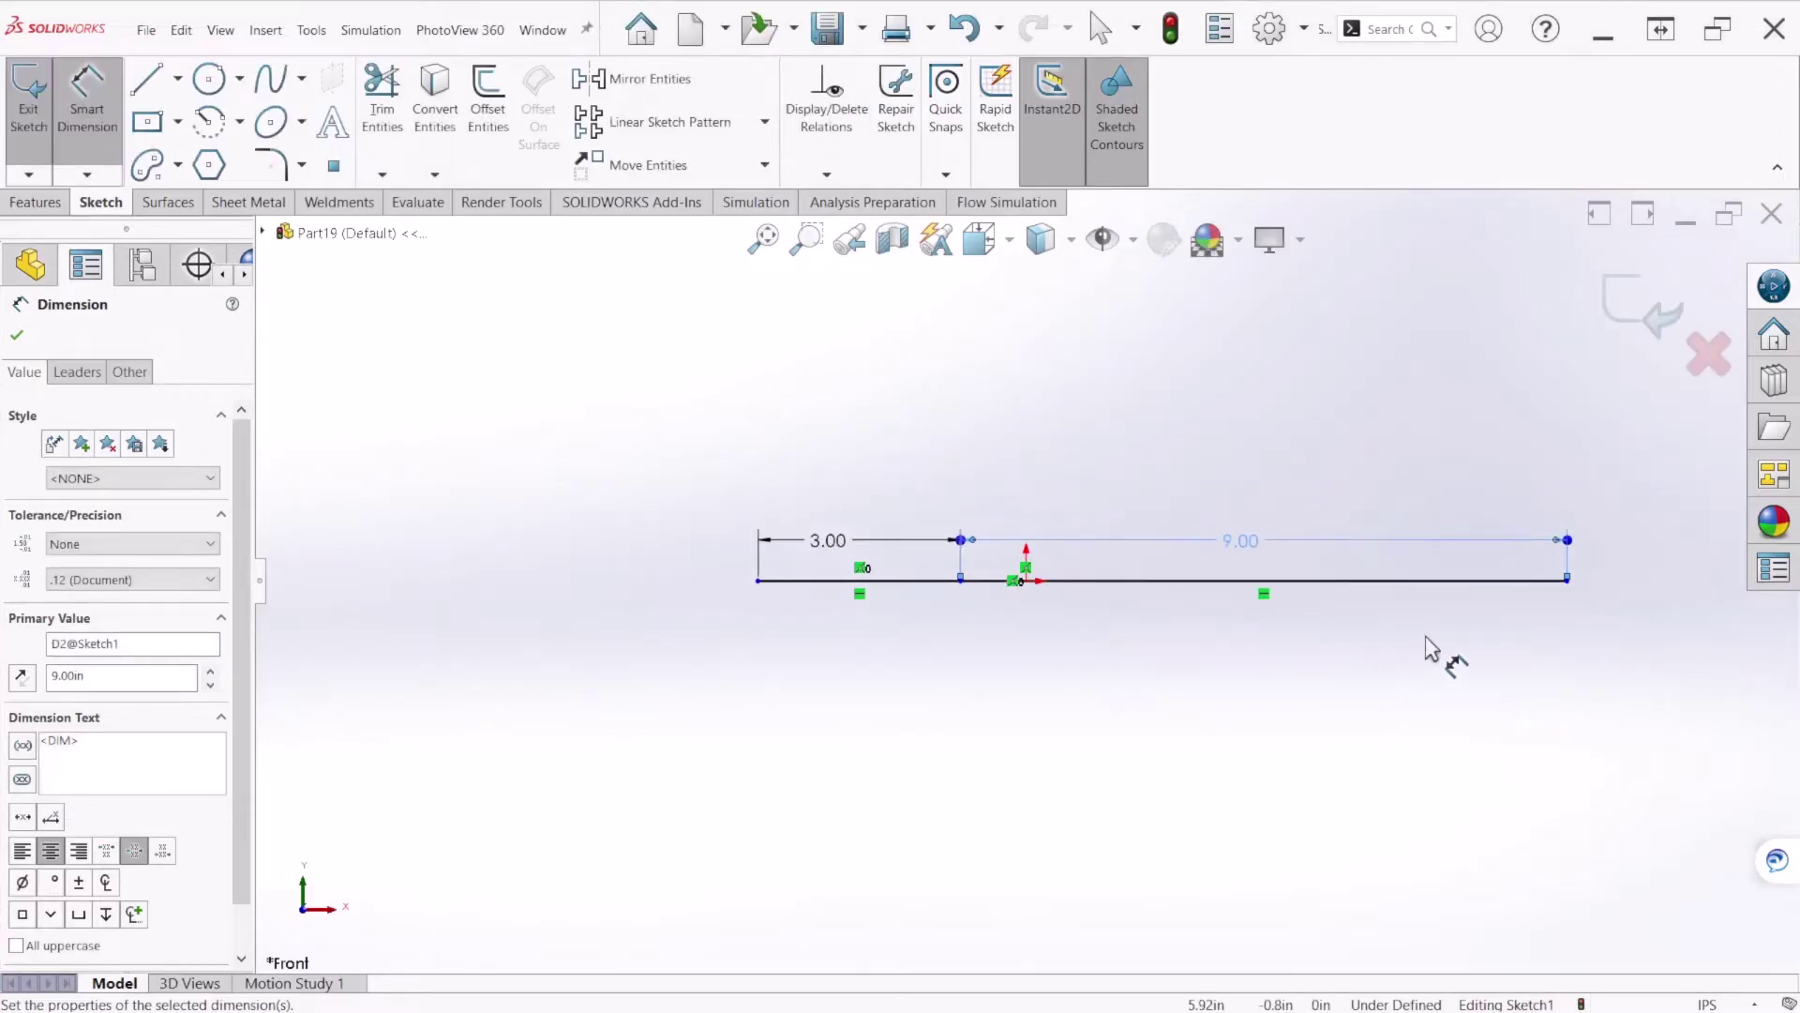
{"action": "scroll", "coordinate": [1068, 647], "scroll_direction": "down", "scroll_amount": 1}
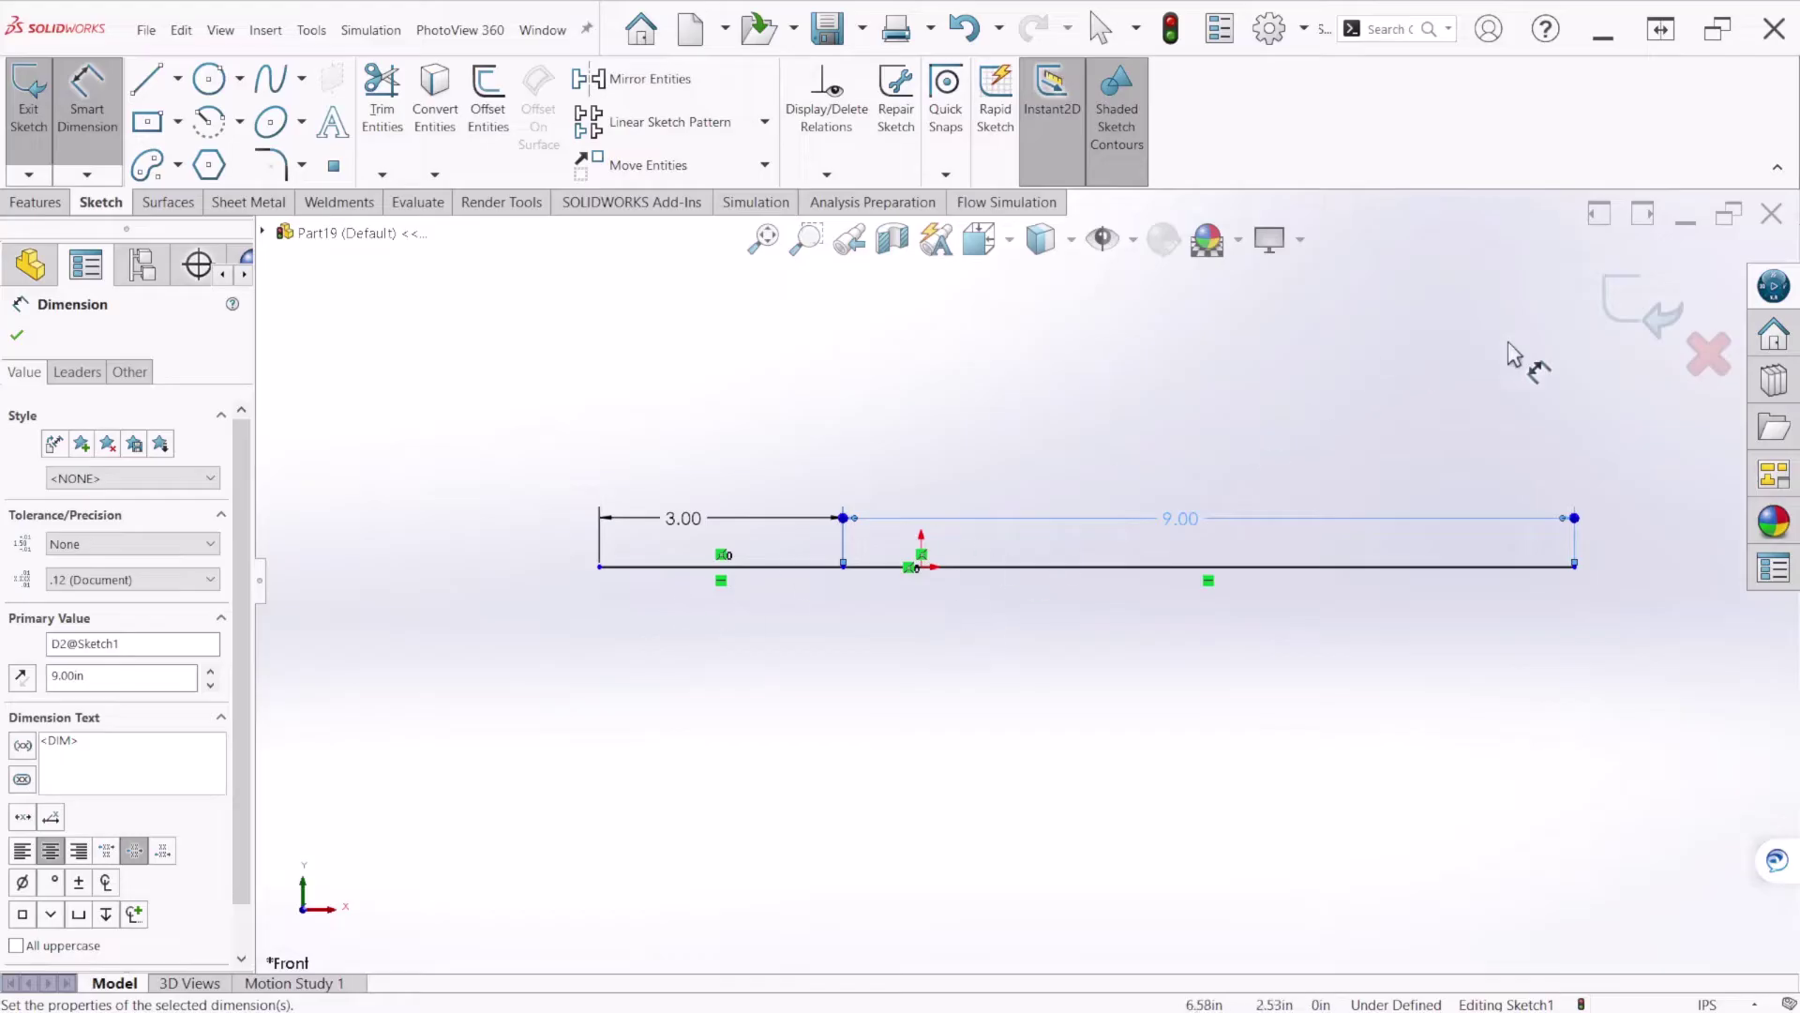
{"action": "left_click", "coordinate": [1643, 310]}
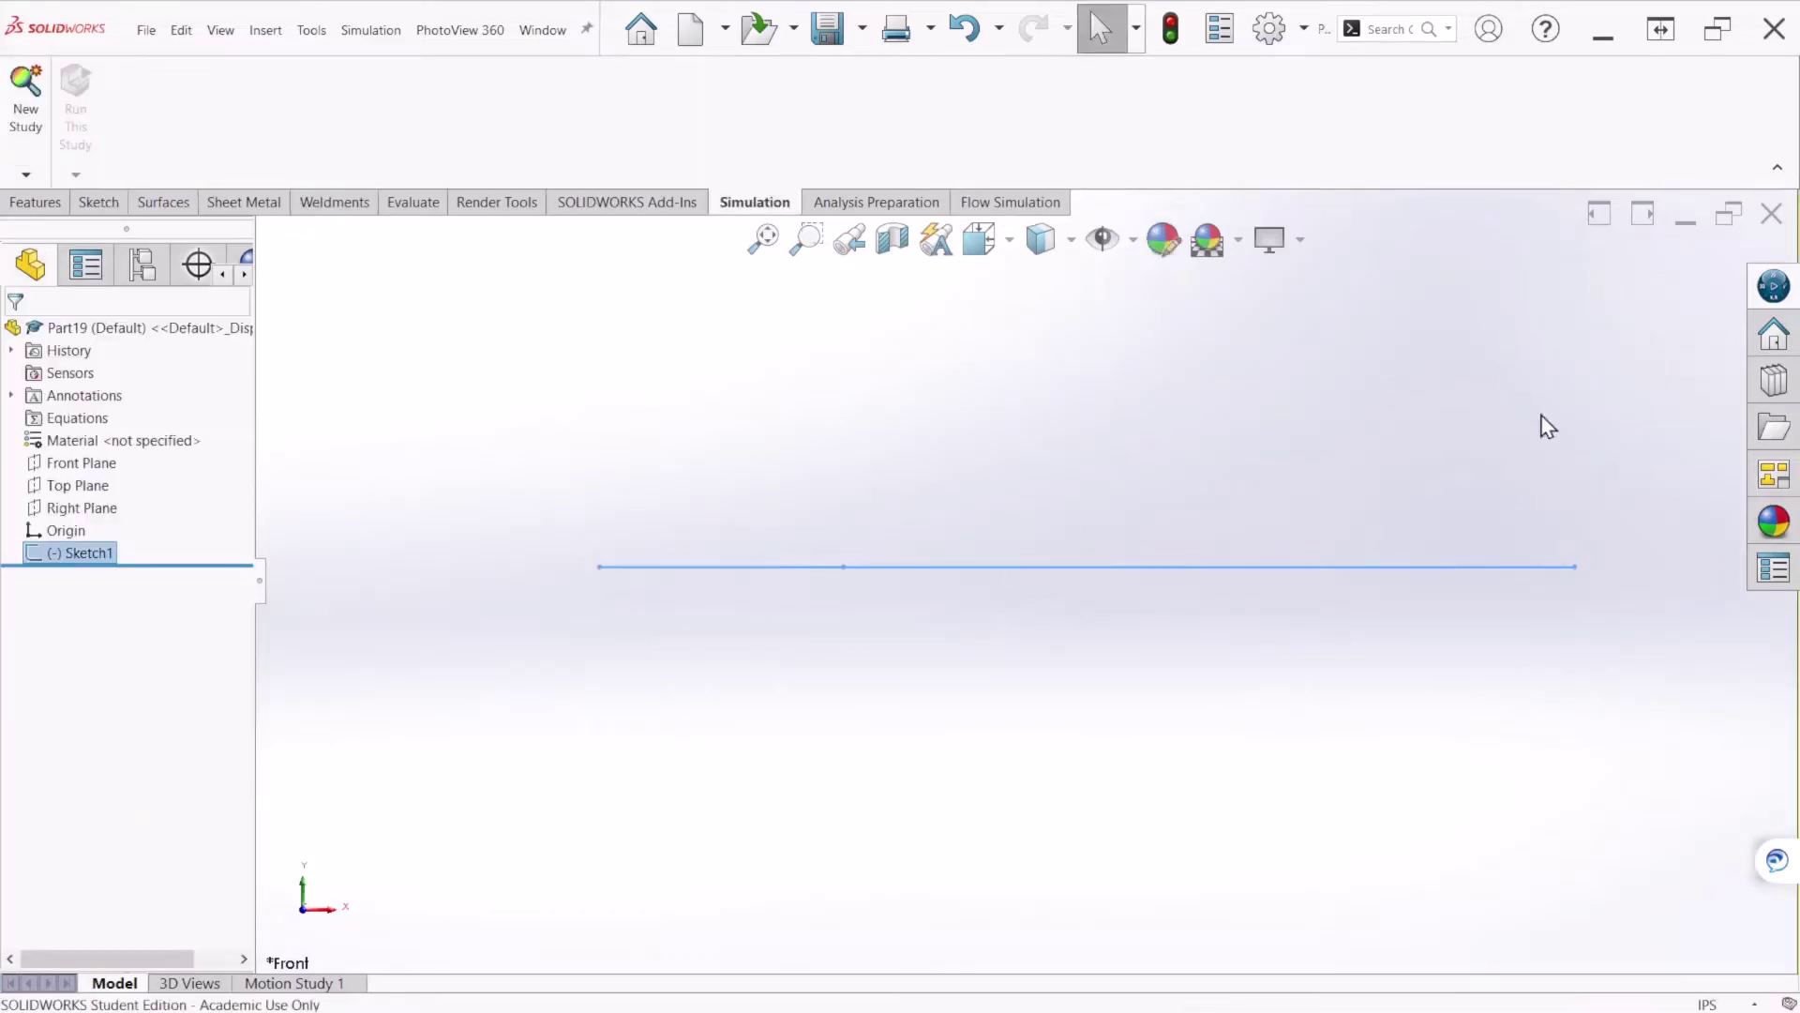
Add a weldment structural member along both sketch lines using the ansi inch standard, pipe type, size 0.5 sch 40
{"action": "left_click", "coordinate": [352, 204]}
{"action": "right_click", "coordinate": [349, 204]}
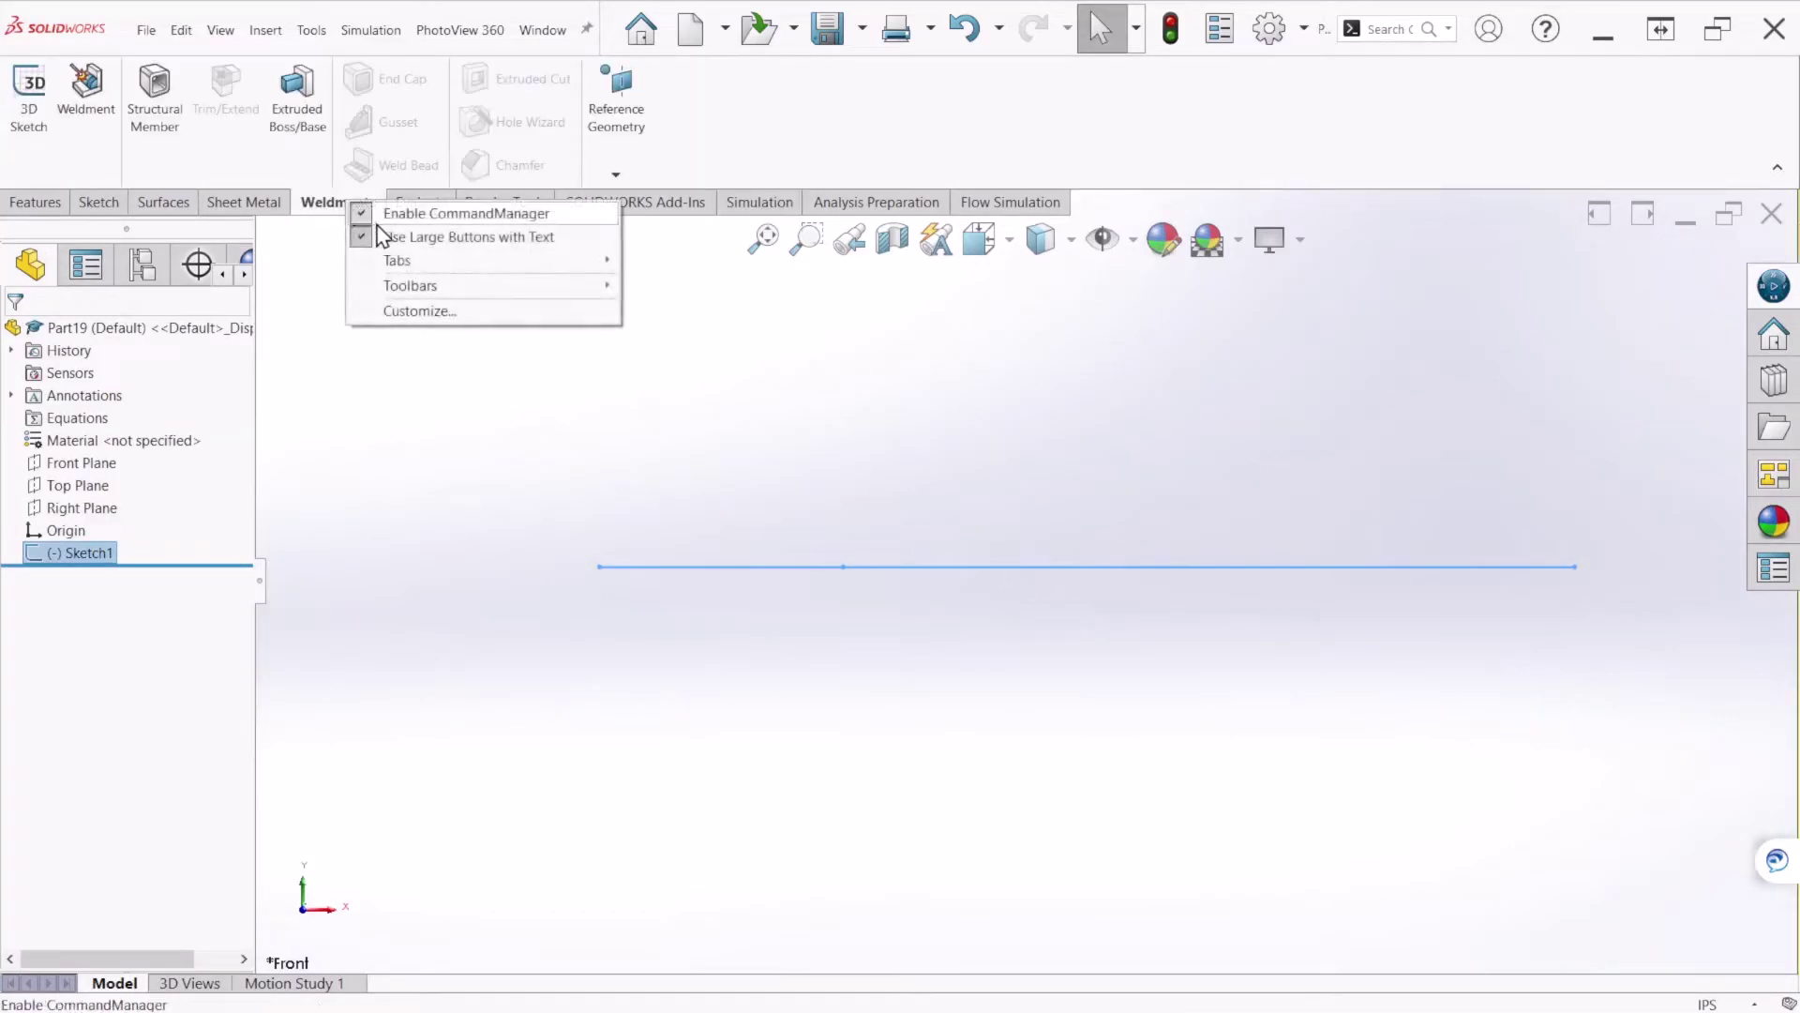
{"action": "mouse_move", "coordinate": [399, 261]}
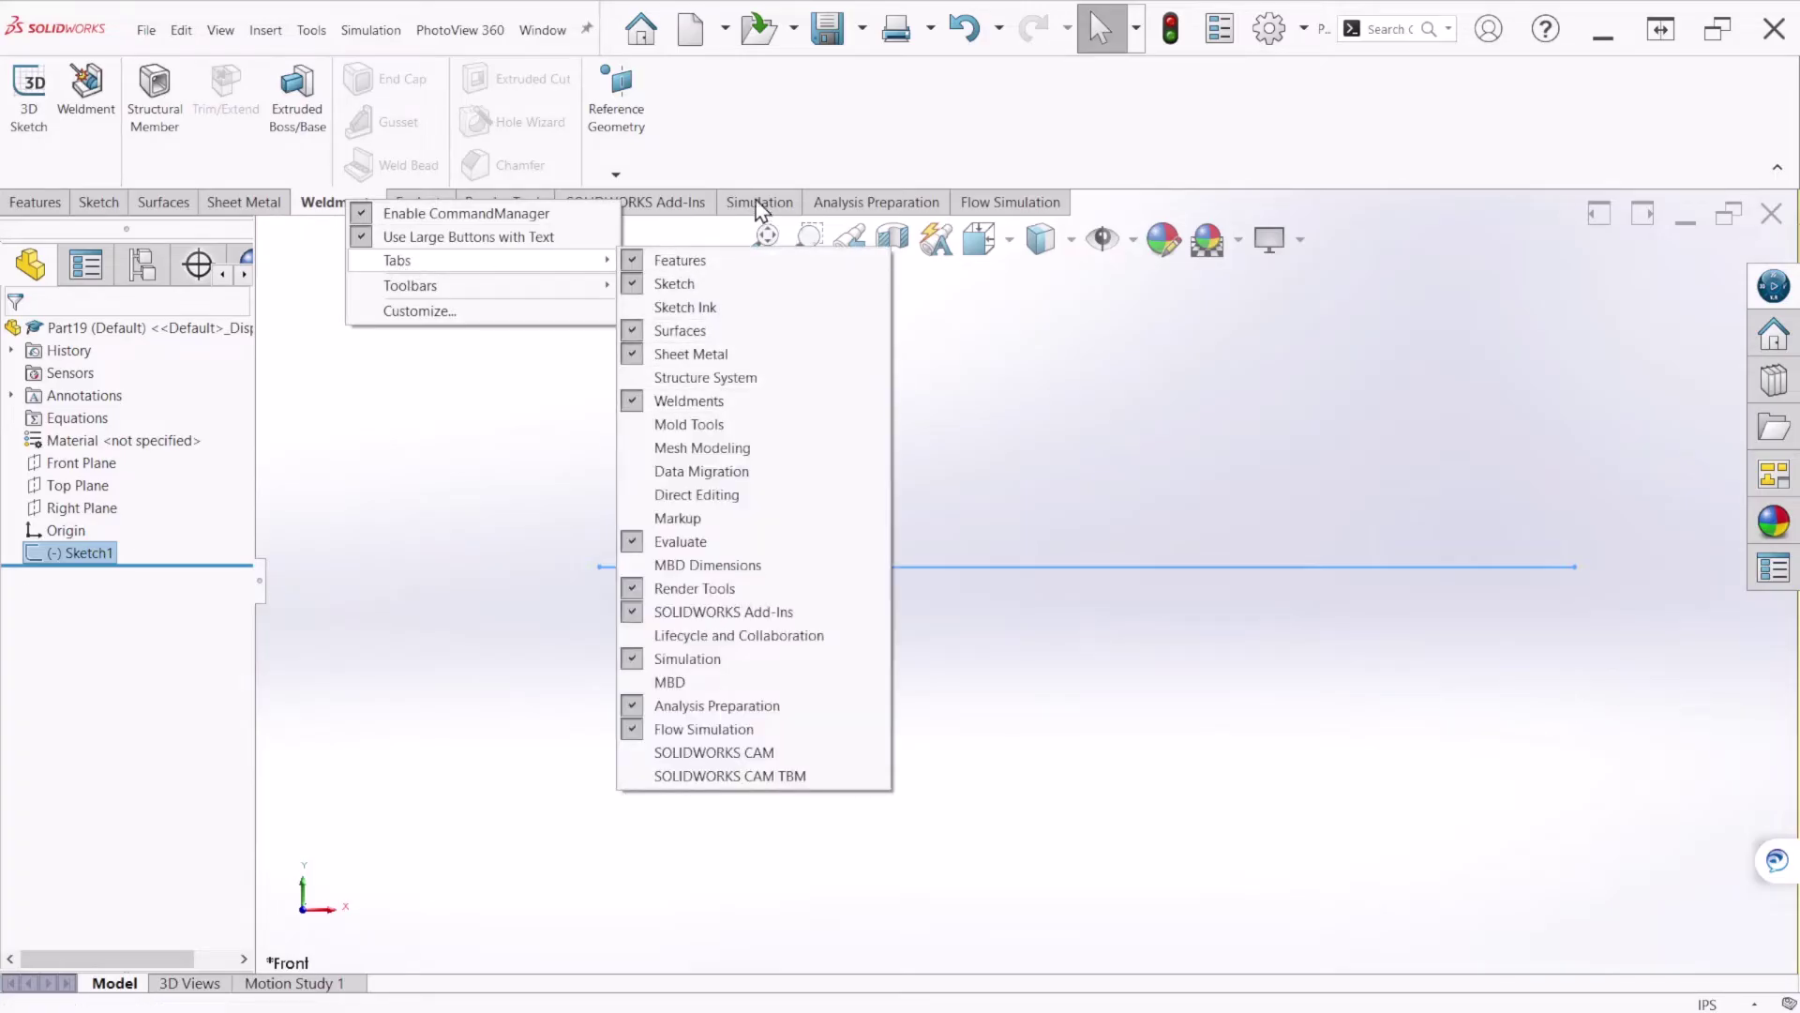
{"action": "left_click", "coordinate": [767, 142]}
{"action": "left_click", "coordinate": [182, 130]}
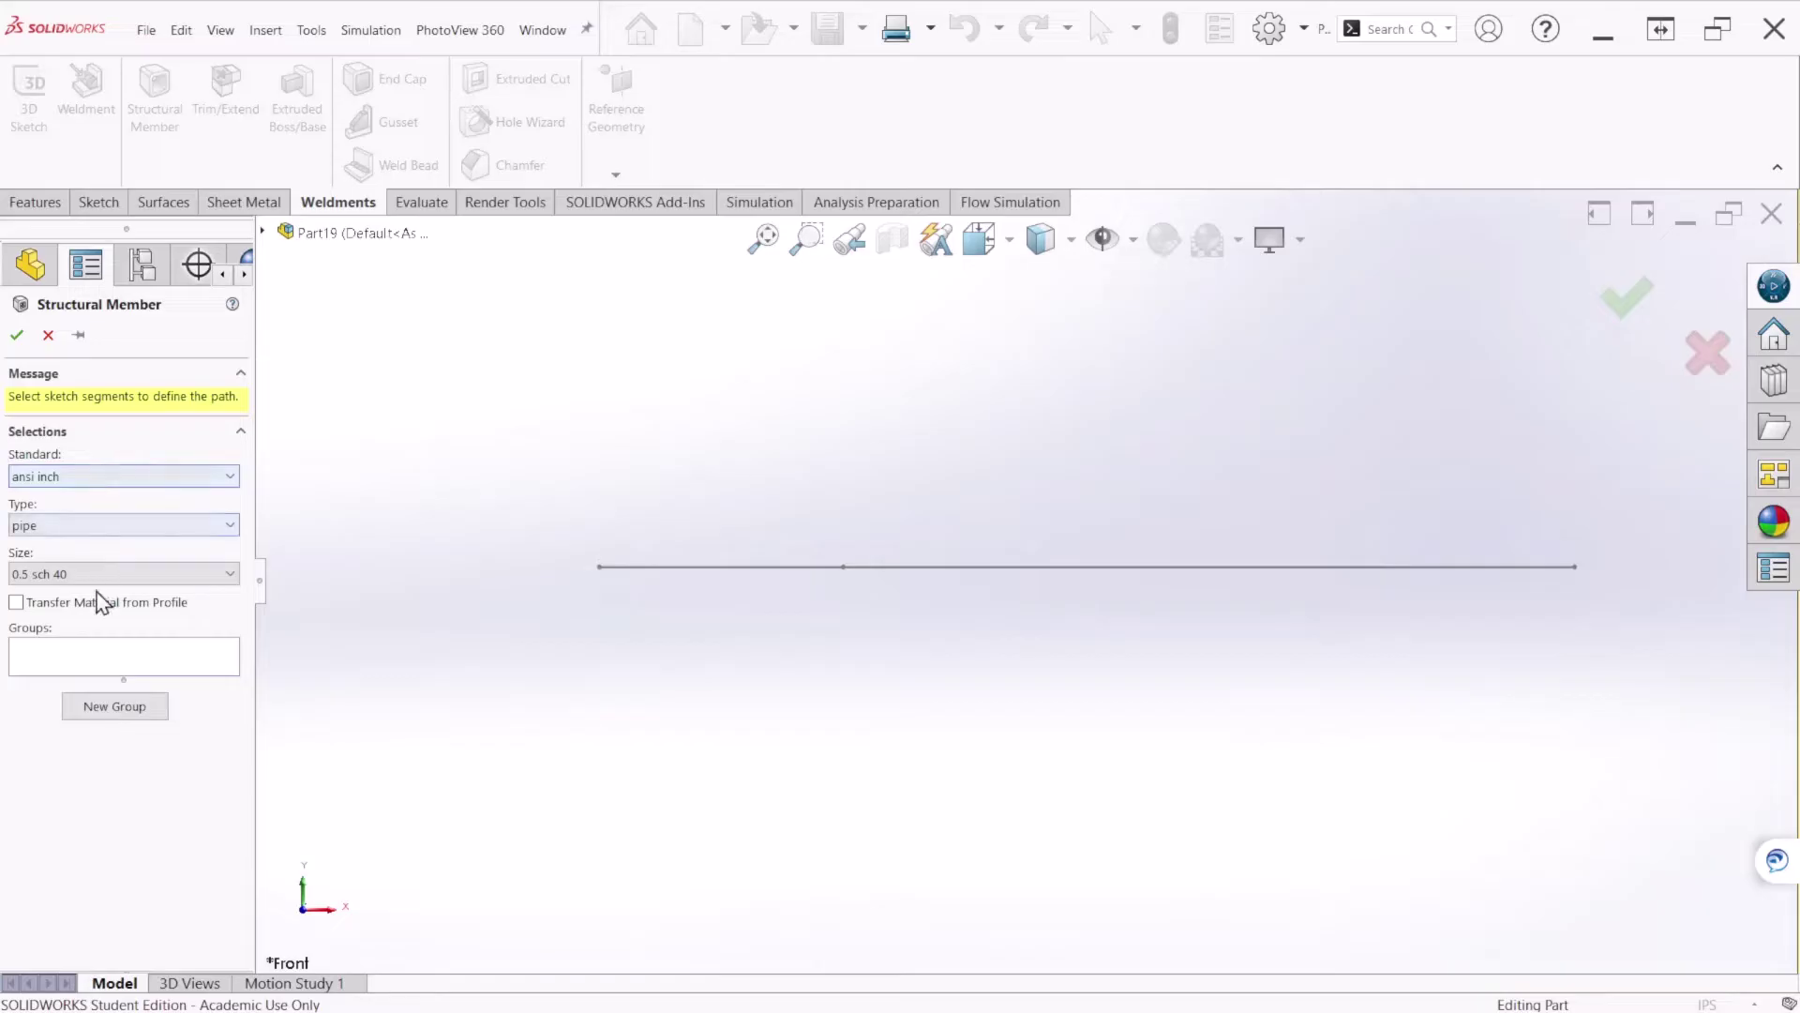
{"action": "left_click", "coordinate": [82, 673]}
{"action": "scroll", "coordinate": [711, 675], "scroll_direction": "up", "scroll_amount": 1}
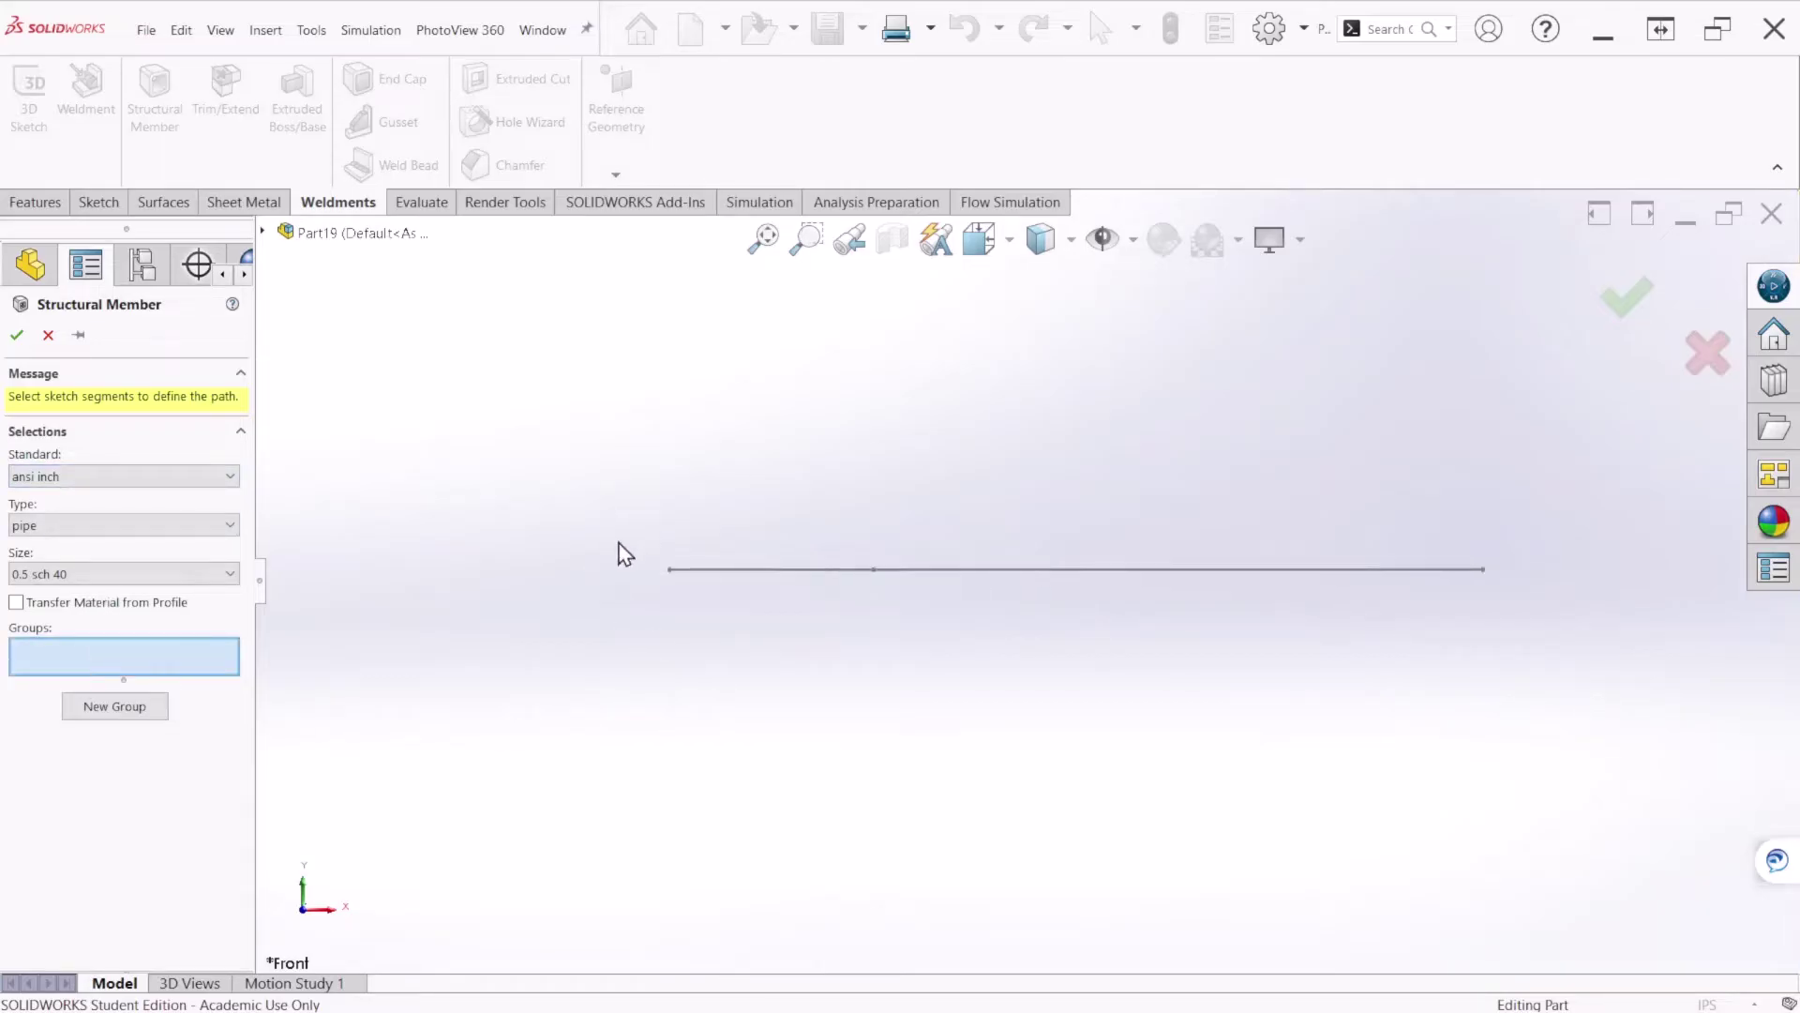
{"action": "left_click_drag", "start_coordinate": [618, 541], "coordinate": [1525, 585]}
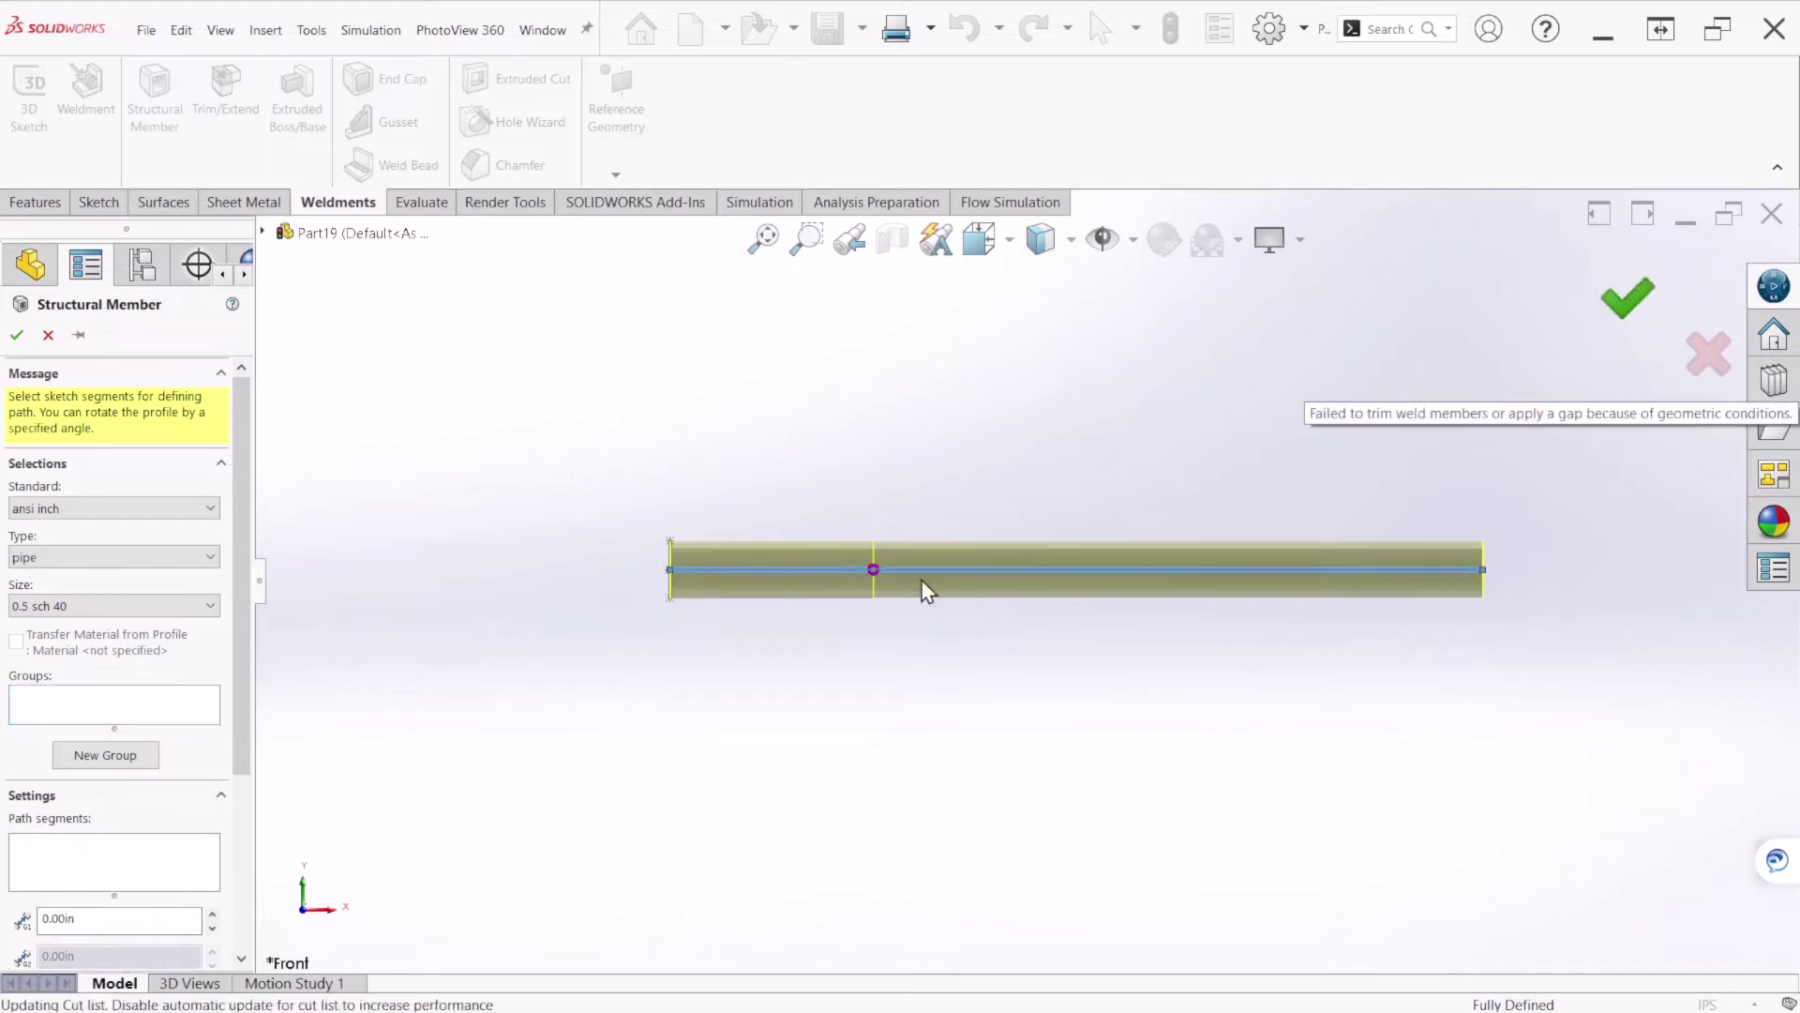
{"action": "key", "text": "Return"}
Open the pipe member's profile sketch for editing and delete all of its circles and dimensions
{"action": "middle_click_drag", "start_coordinate": [759, 656], "coordinate": [852, 663]}
{"action": "scroll", "coordinate": [840, 595], "scroll_direction": "up", "scroll_amount": 5}
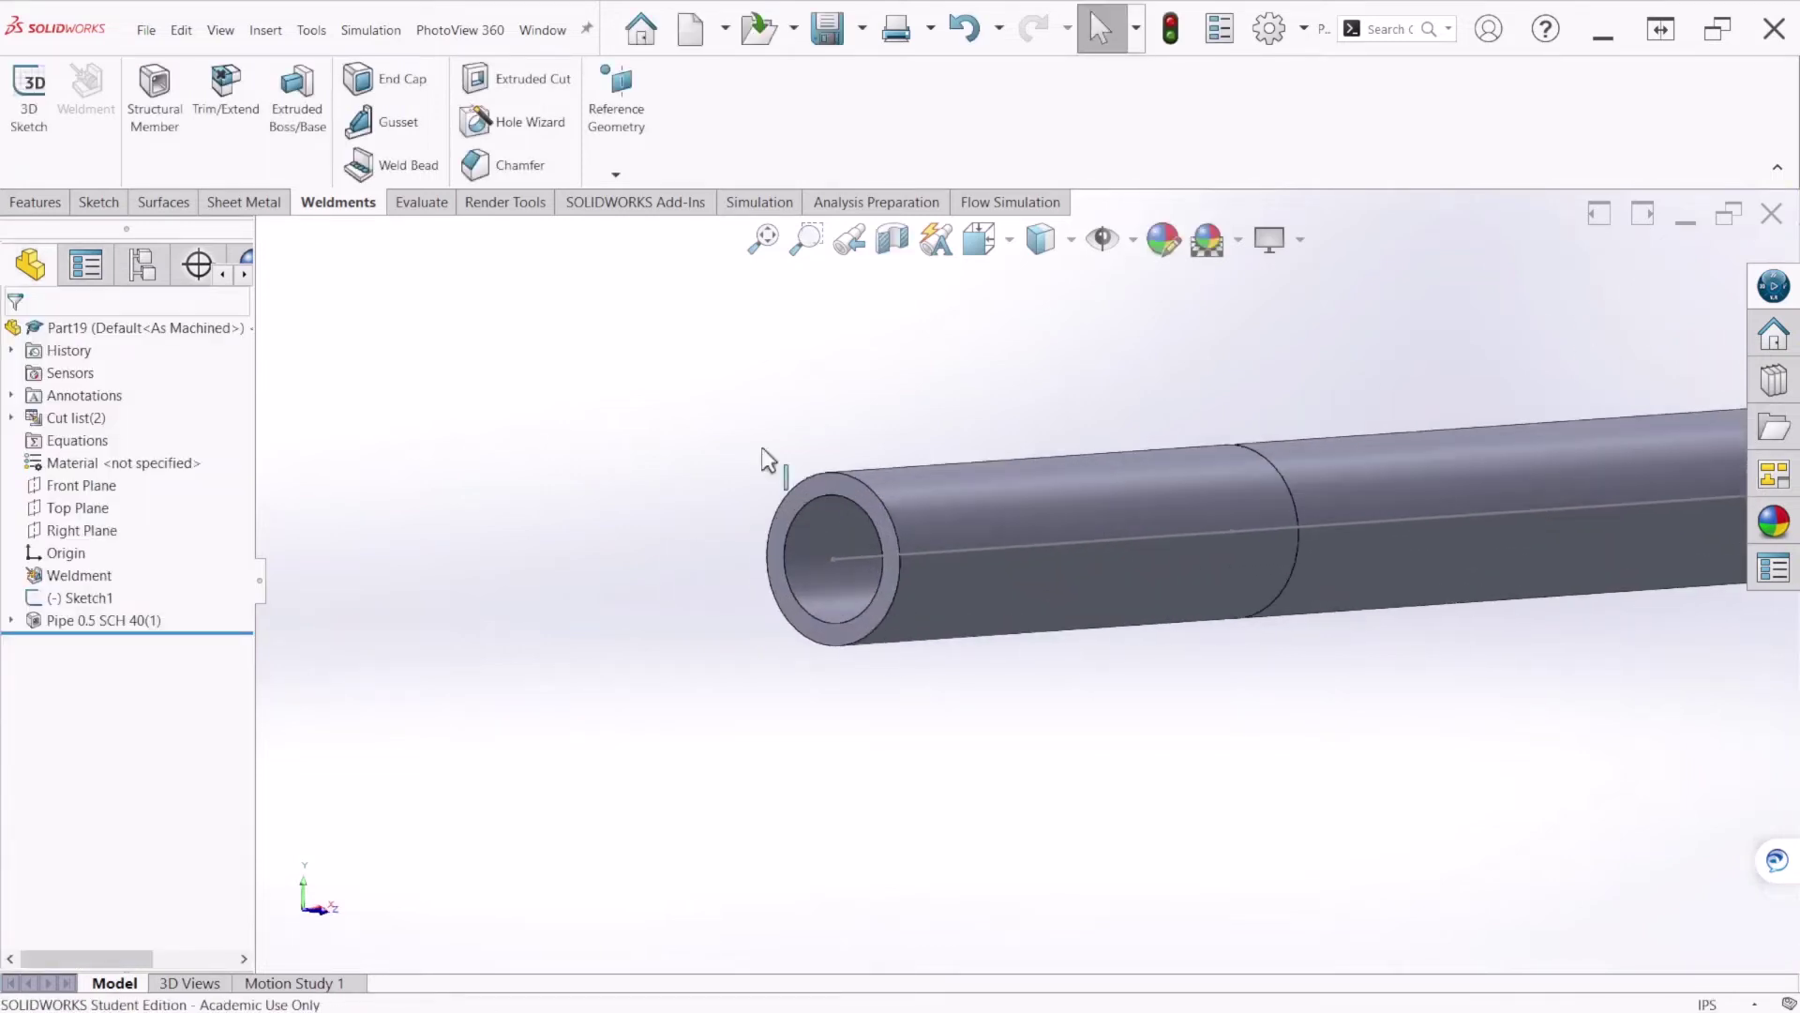
{"action": "left_click", "coordinate": [105, 621]}
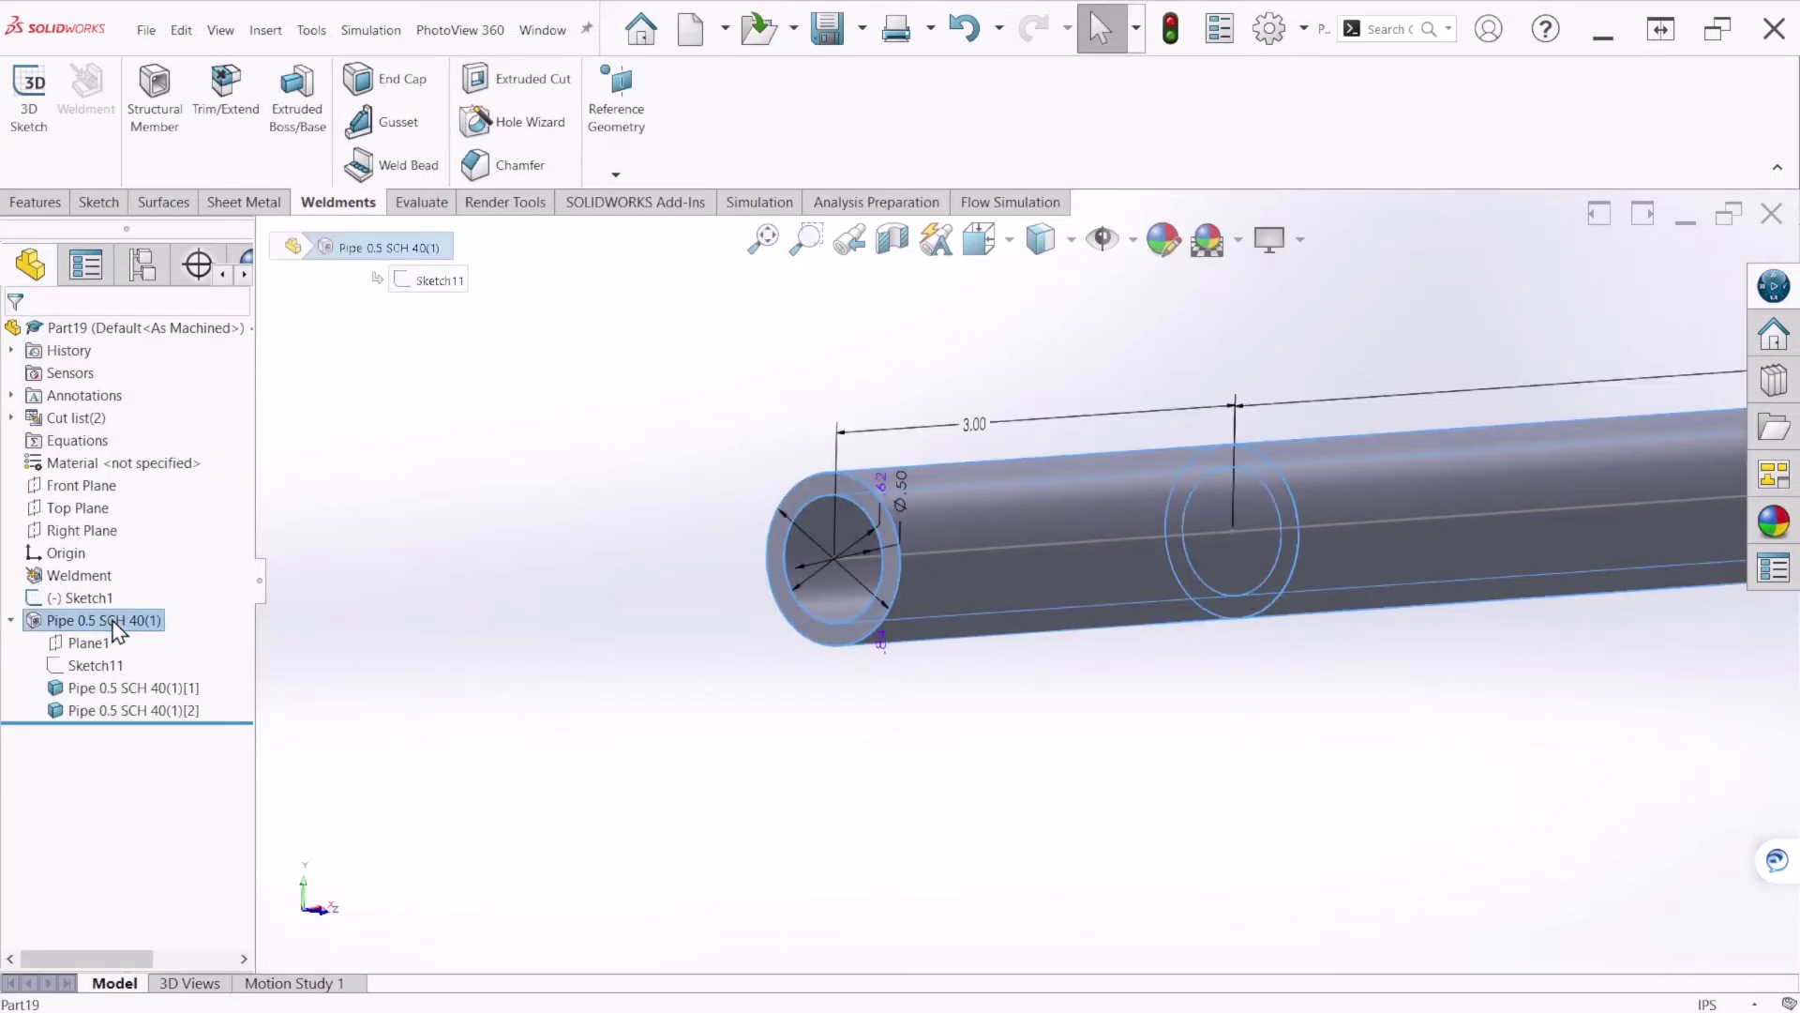
{"action": "left_click", "coordinate": [101, 667]}
{"action": "left_click", "coordinate": [122, 614]}
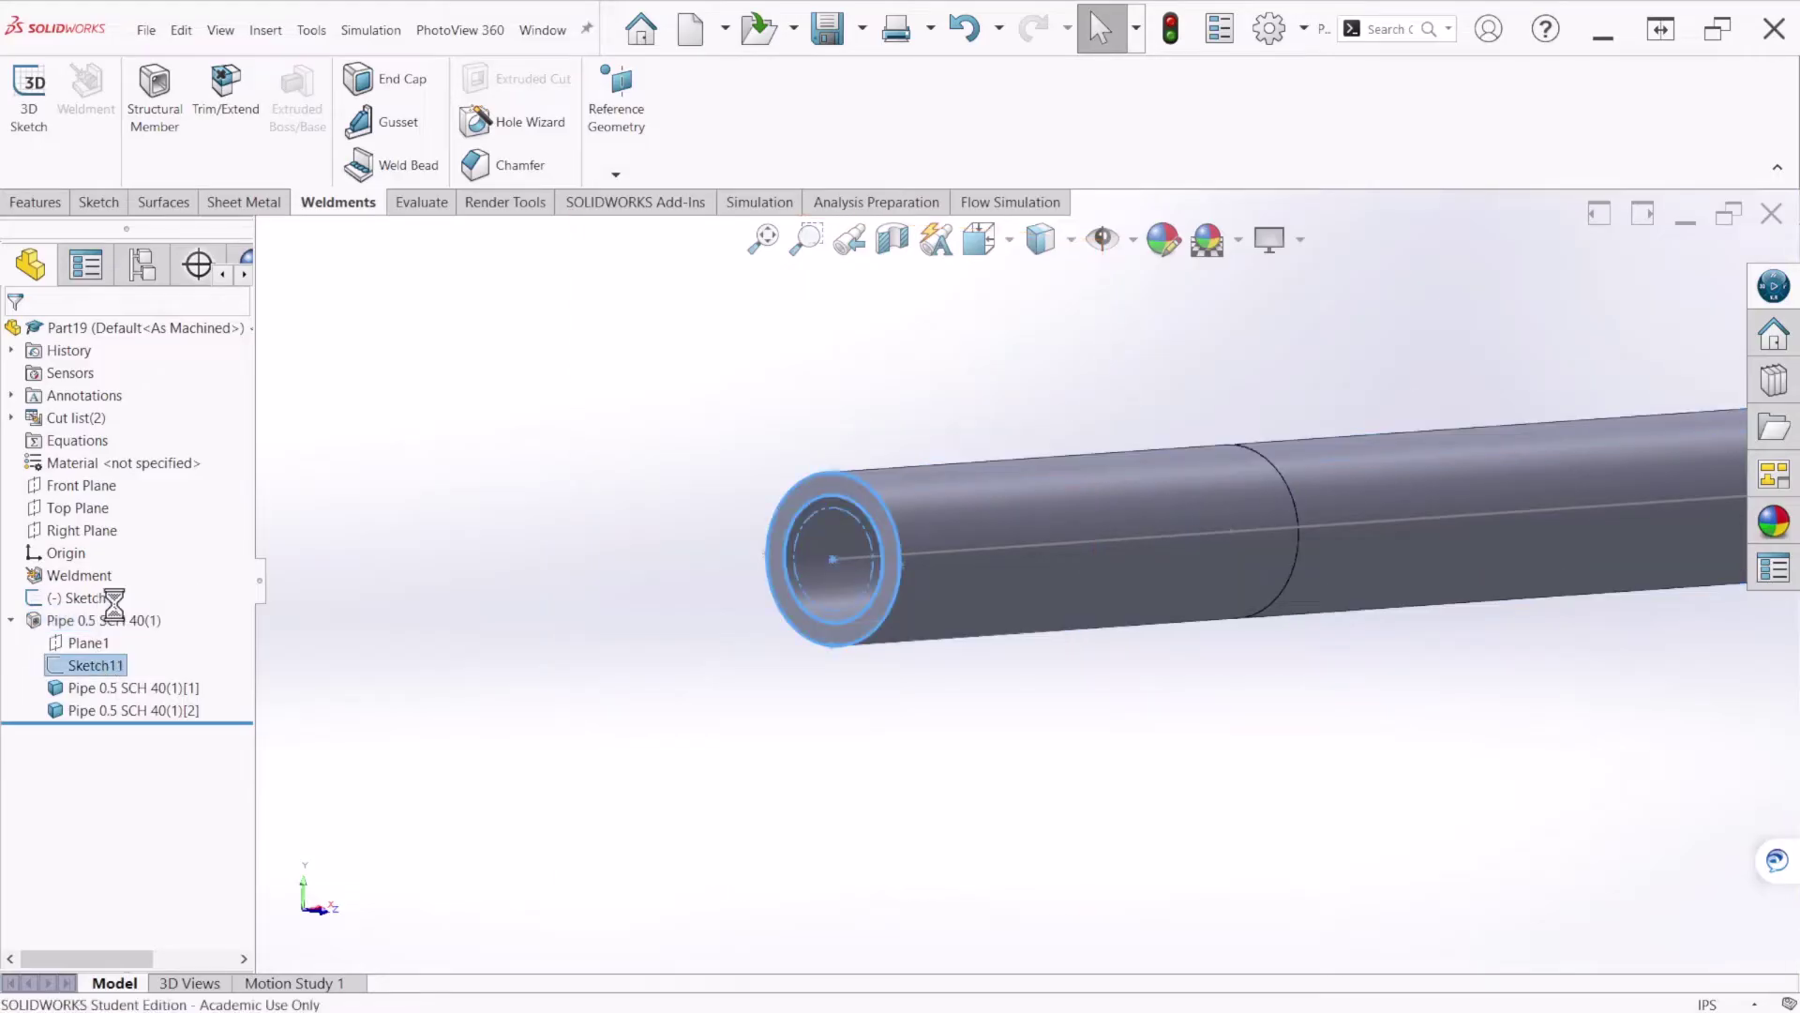
{"action": "scroll", "coordinate": [1079, 600], "scroll_direction": "up", "scroll_amount": 6}
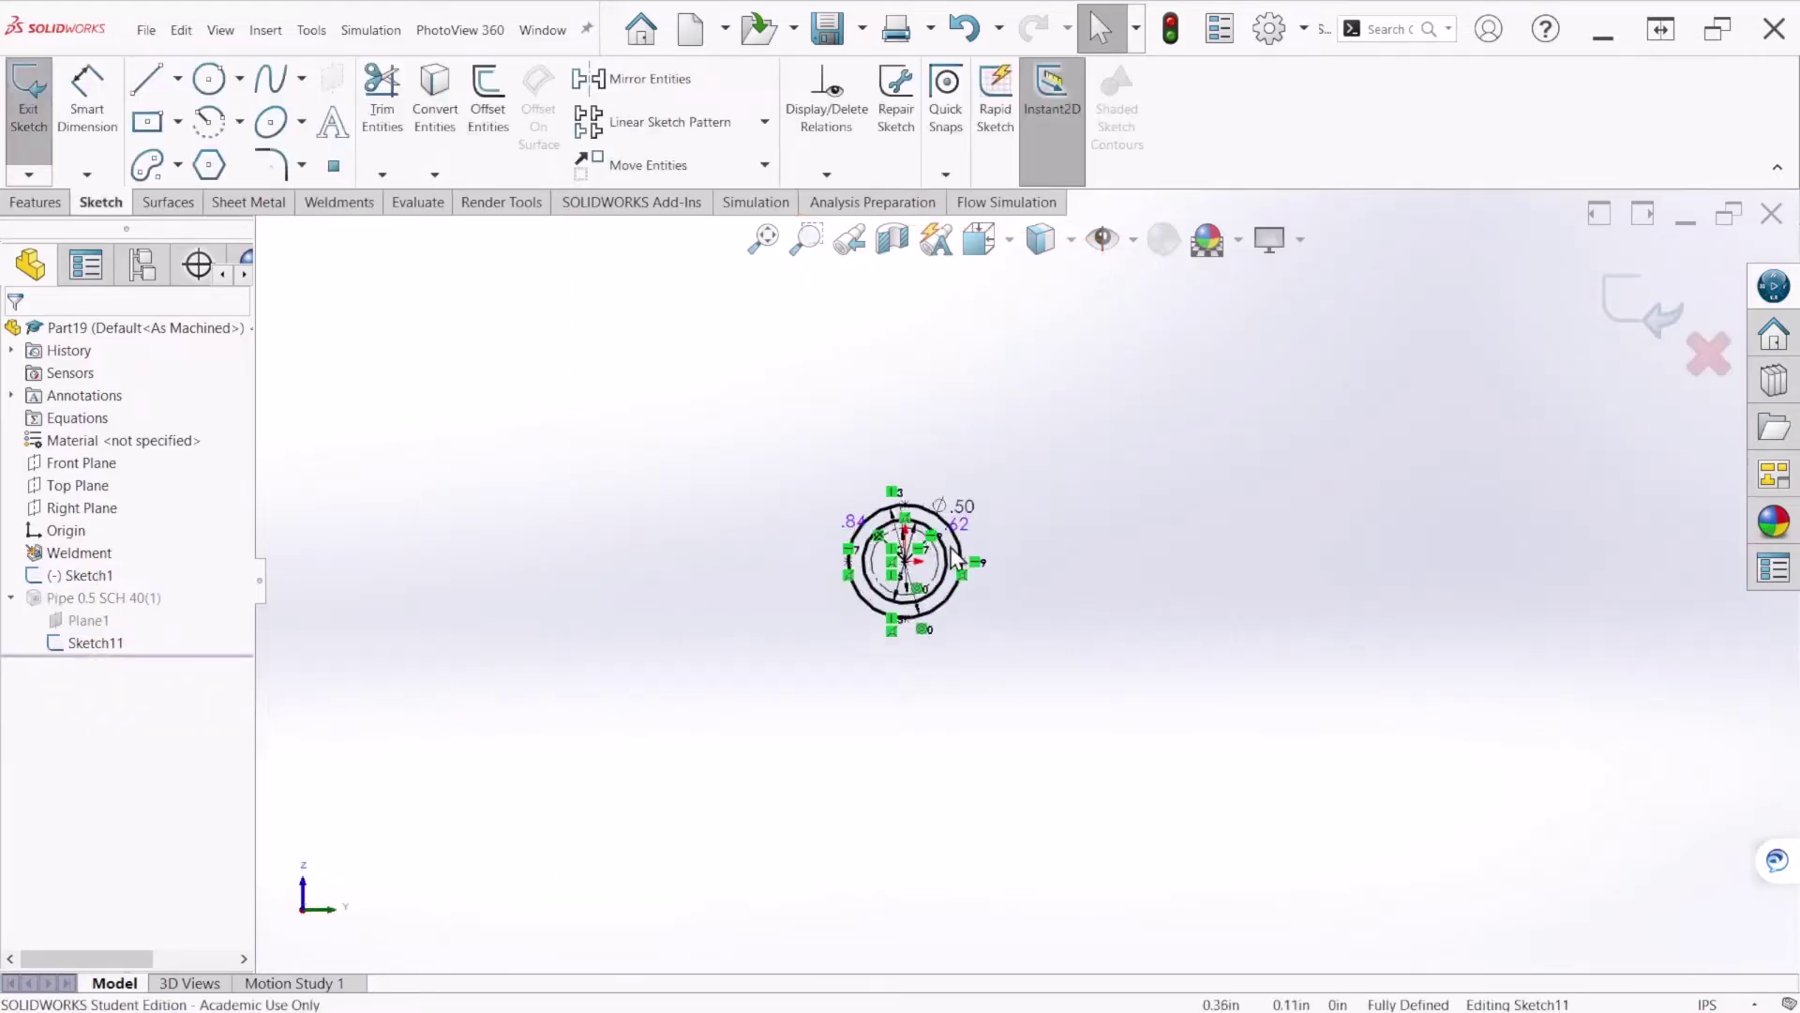
{"action": "scroll", "coordinate": [967, 574], "scroll_direction": "up", "scroll_amount": 1}
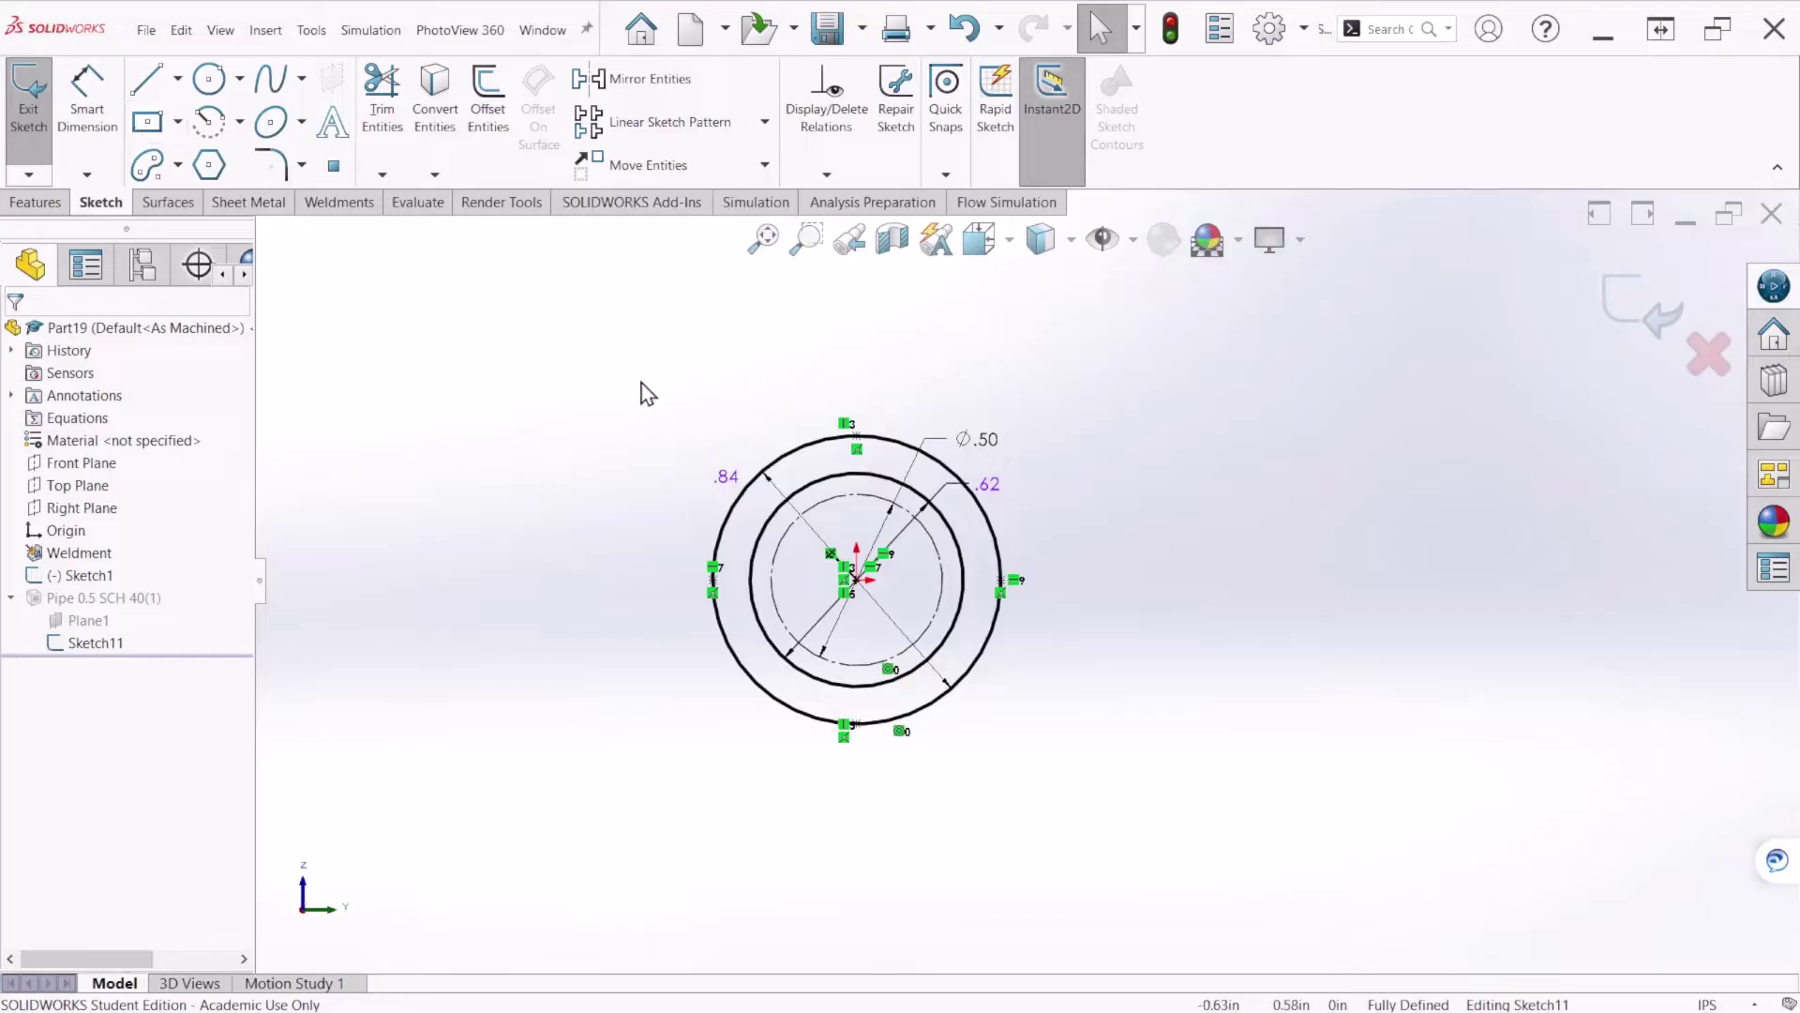
{"action": "mouse_move", "coordinate": [492, 334]}
{"action": "left_mouse_down"}
{"action": "mouse_move", "coordinate": [624, 439]}
{"action": "mouse_move", "coordinate": [1236, 819]}
{"action": "left_mouse_up"}
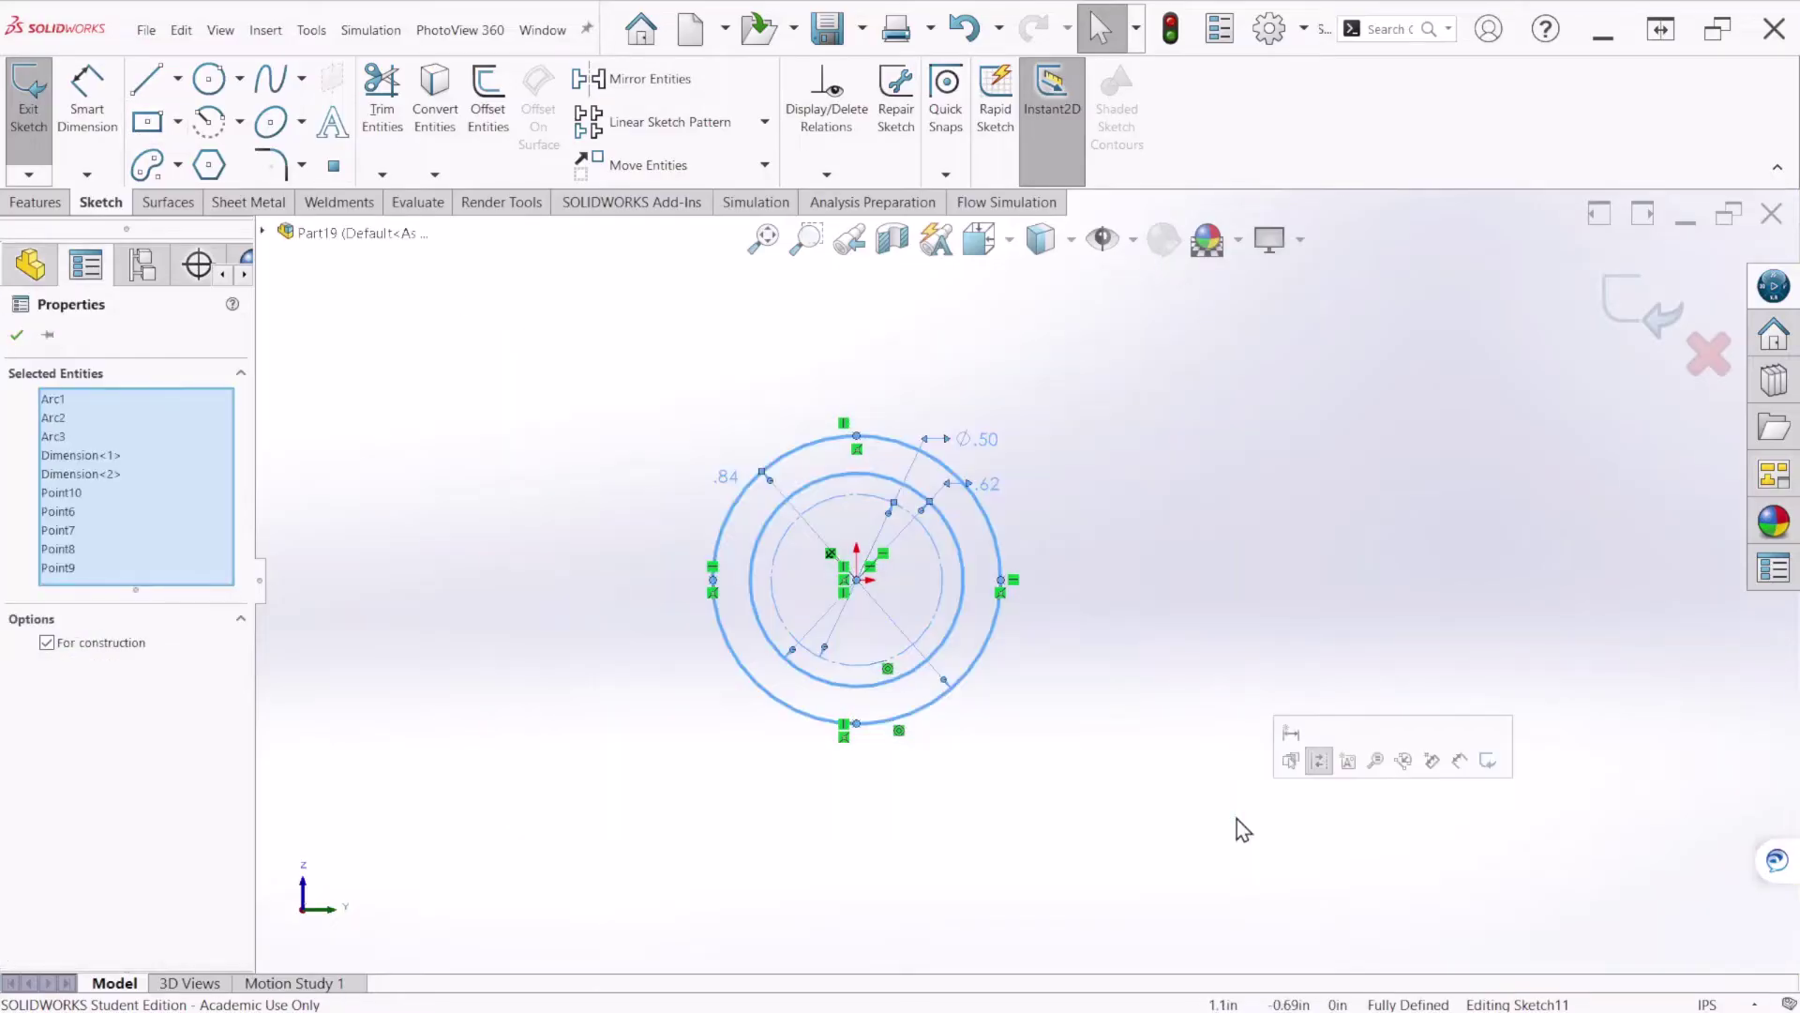
{"action": "key", "text": "Delete"}
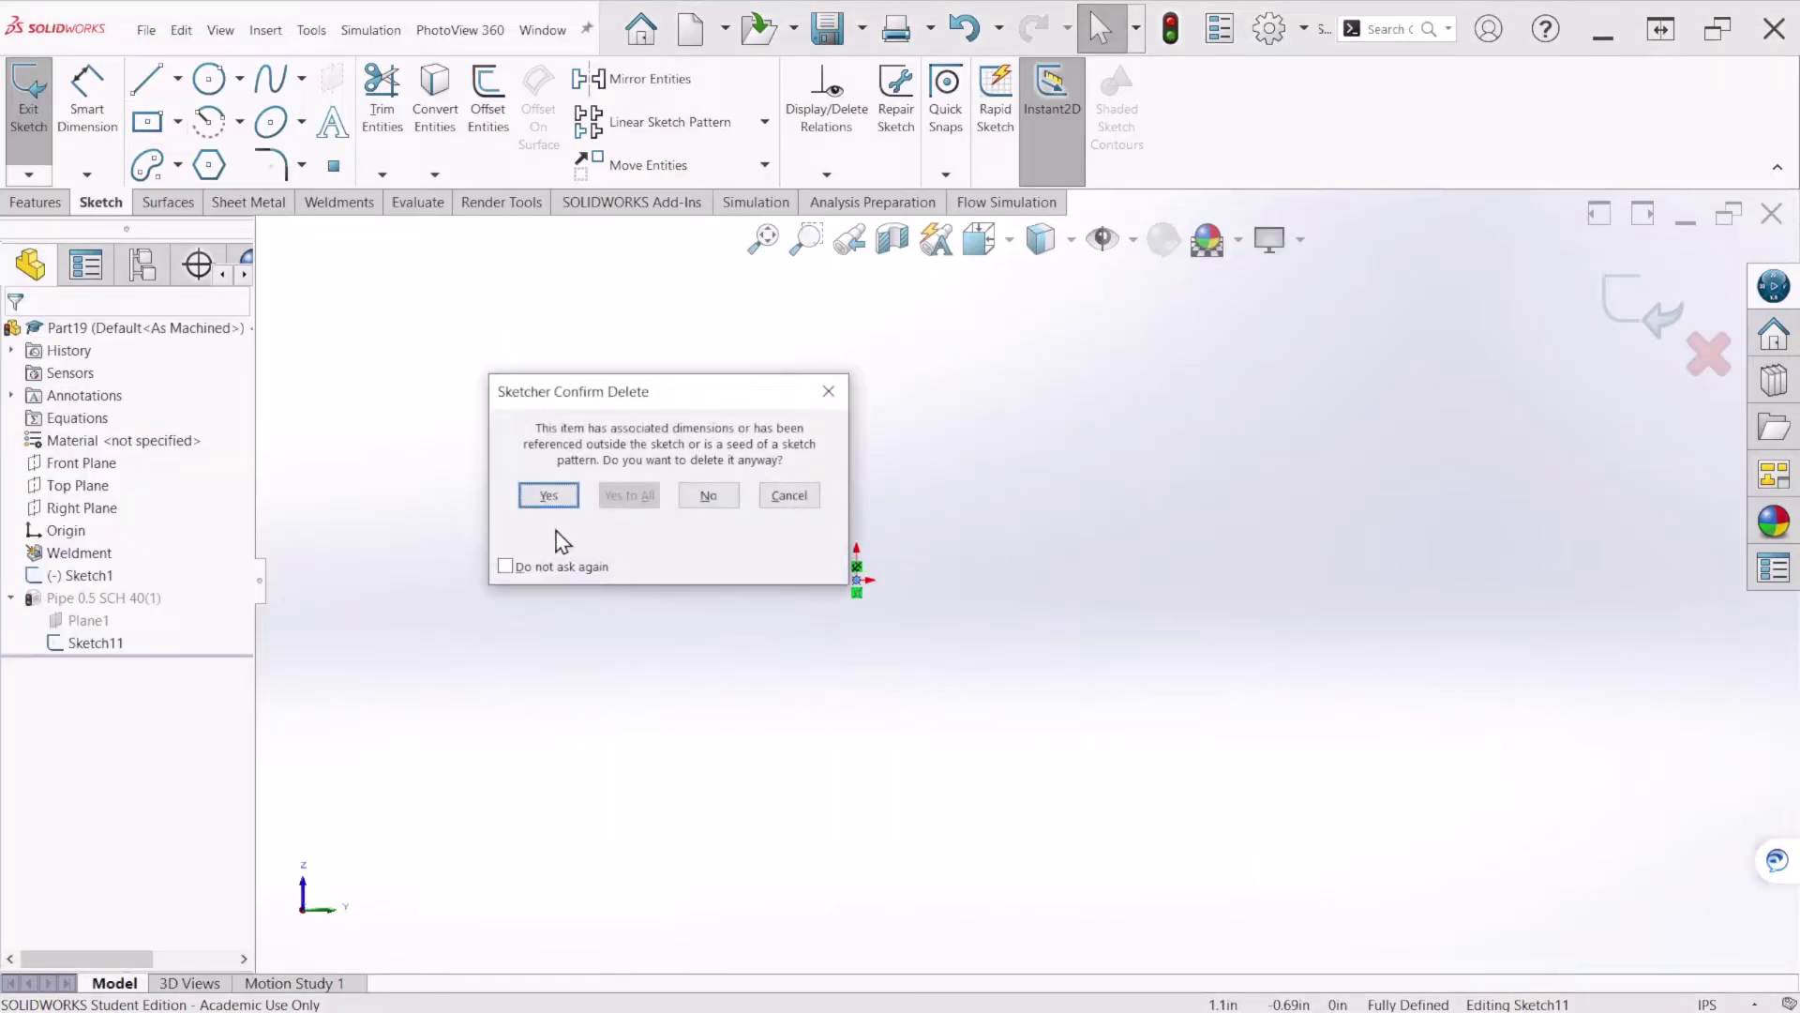
{"action": "left_click", "coordinate": [546, 500]}
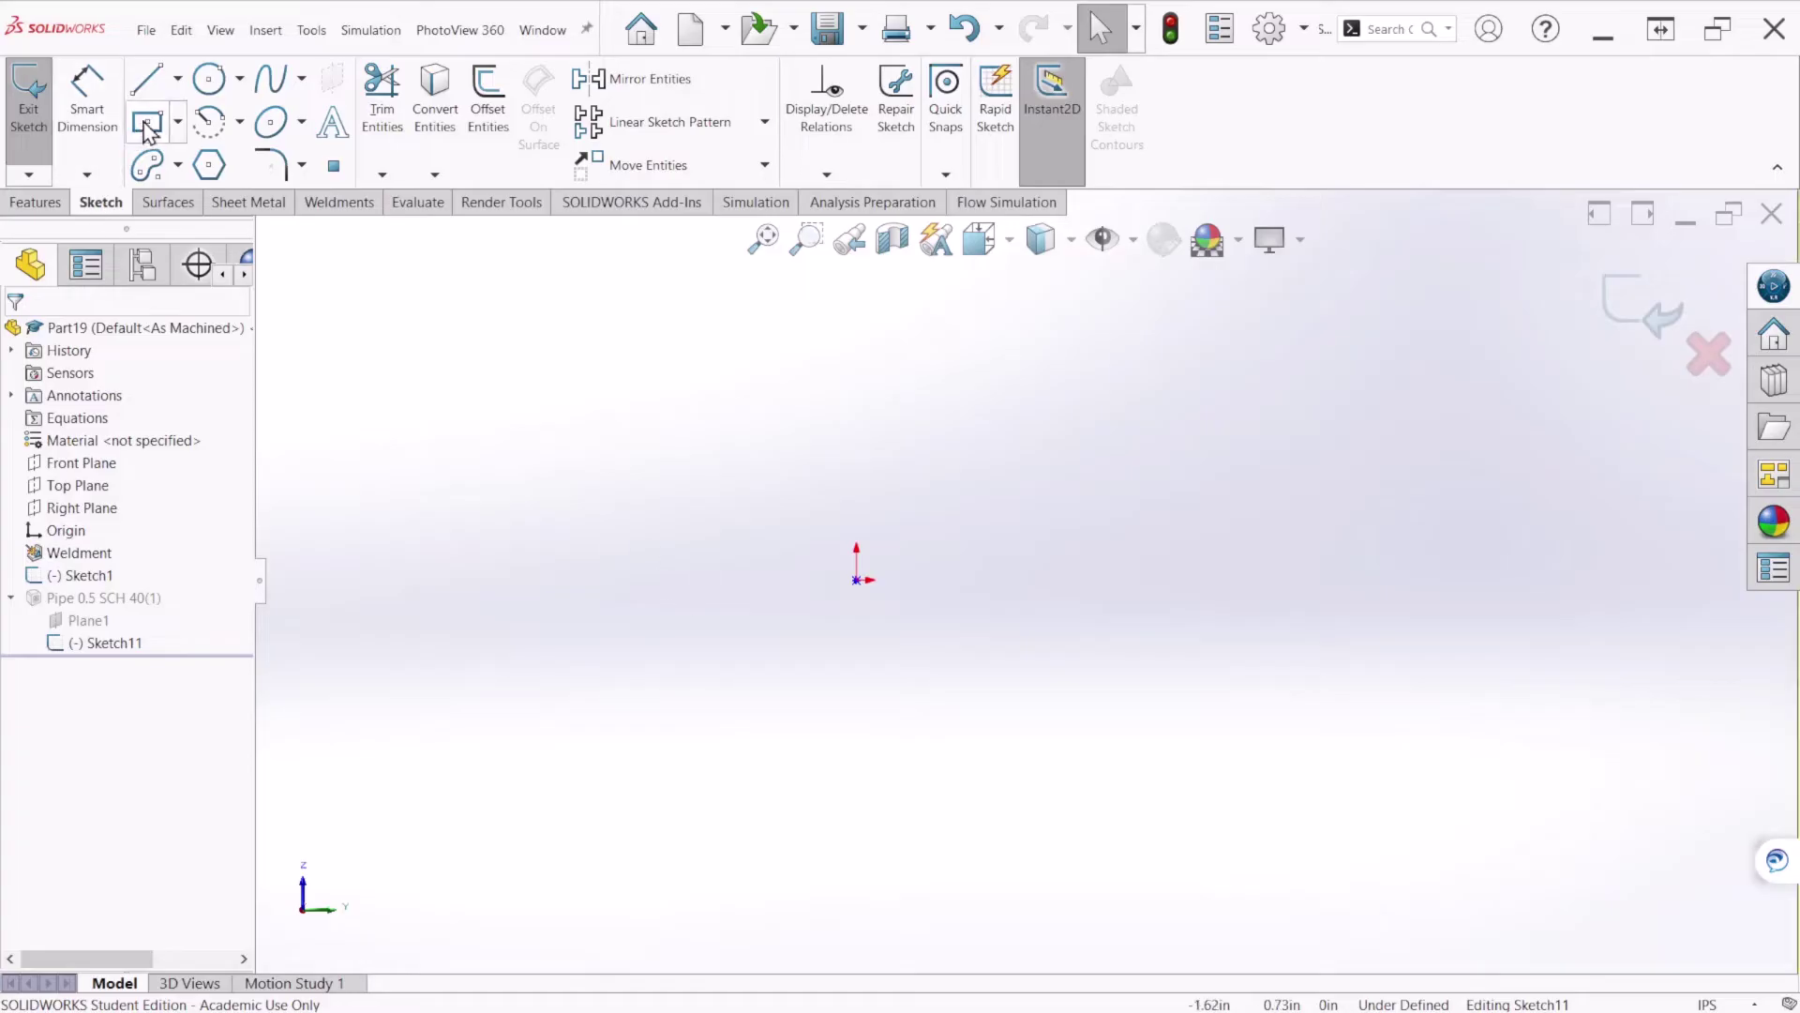
Sketch a tall, narrow center rectangle centred on the origin in the profile sketch
{"action": "left_click", "coordinate": [856, 580]}
{"action": "left_click", "coordinate": [826, 387]}
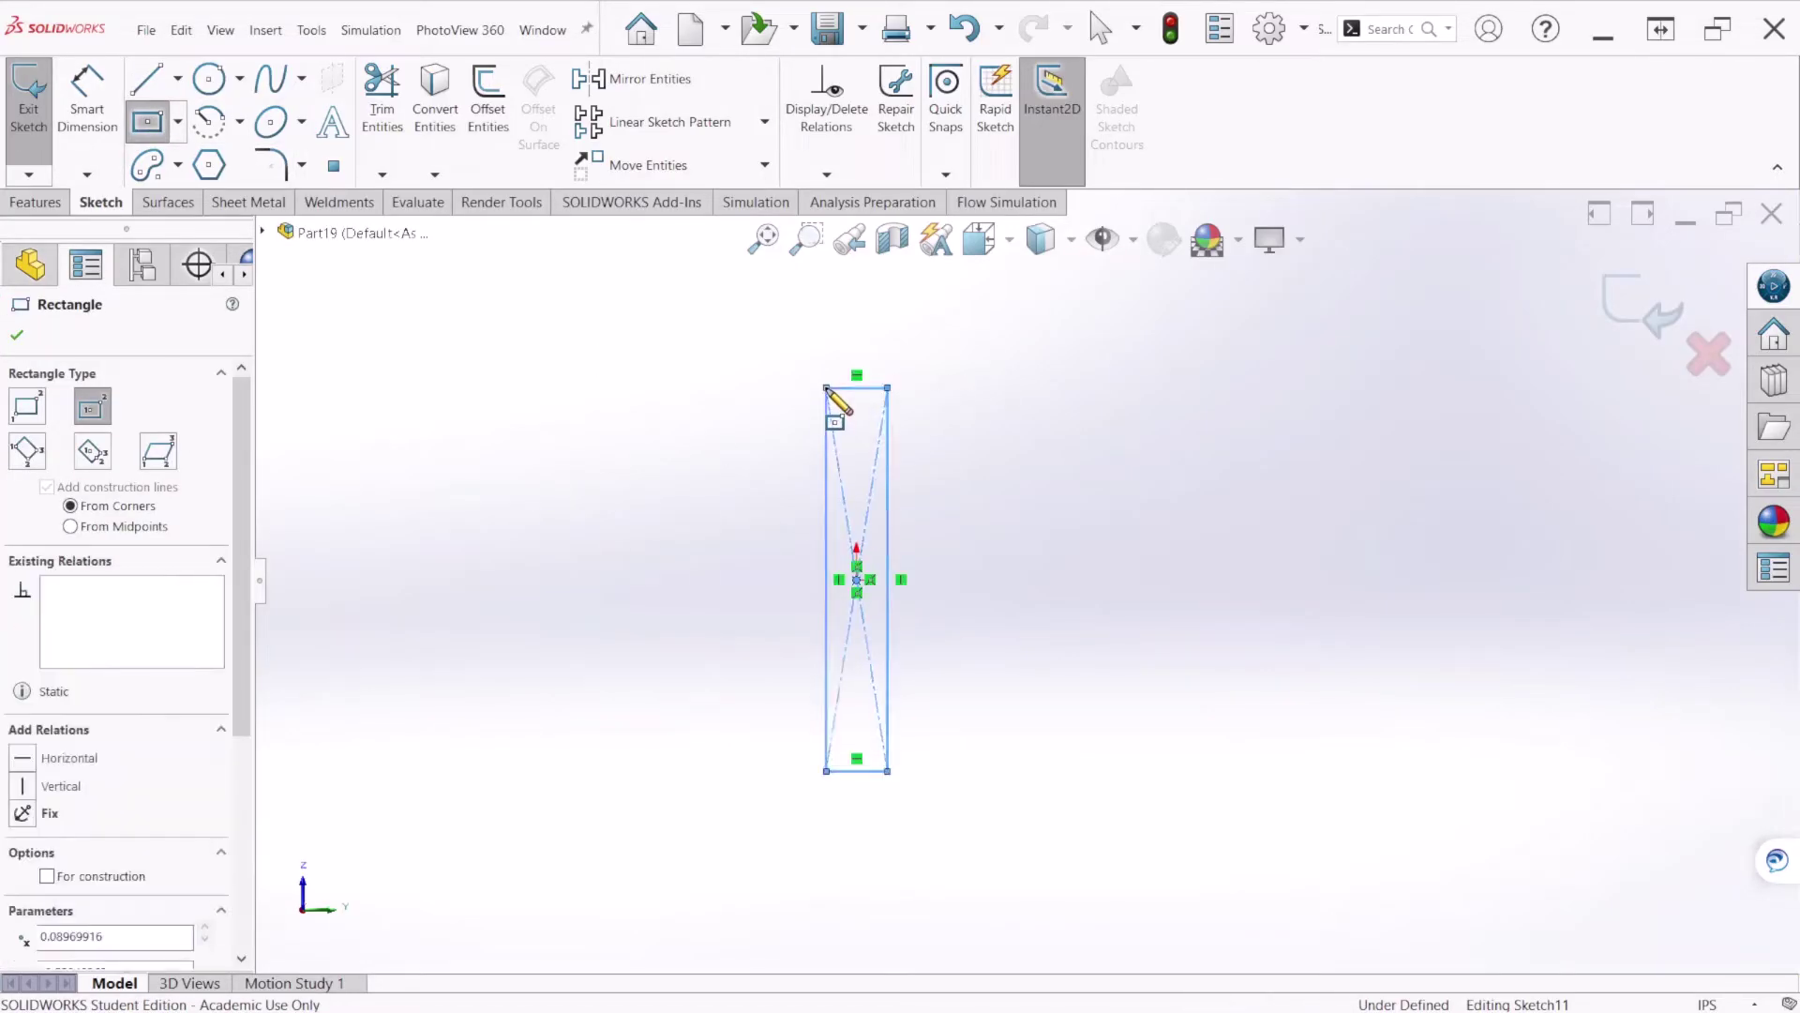
Sketch a flange outline about 1.6 in wide and 0.24 in high with lines joining both upper corners of the narrow rectangle
{"action": "key", "text": "l"}
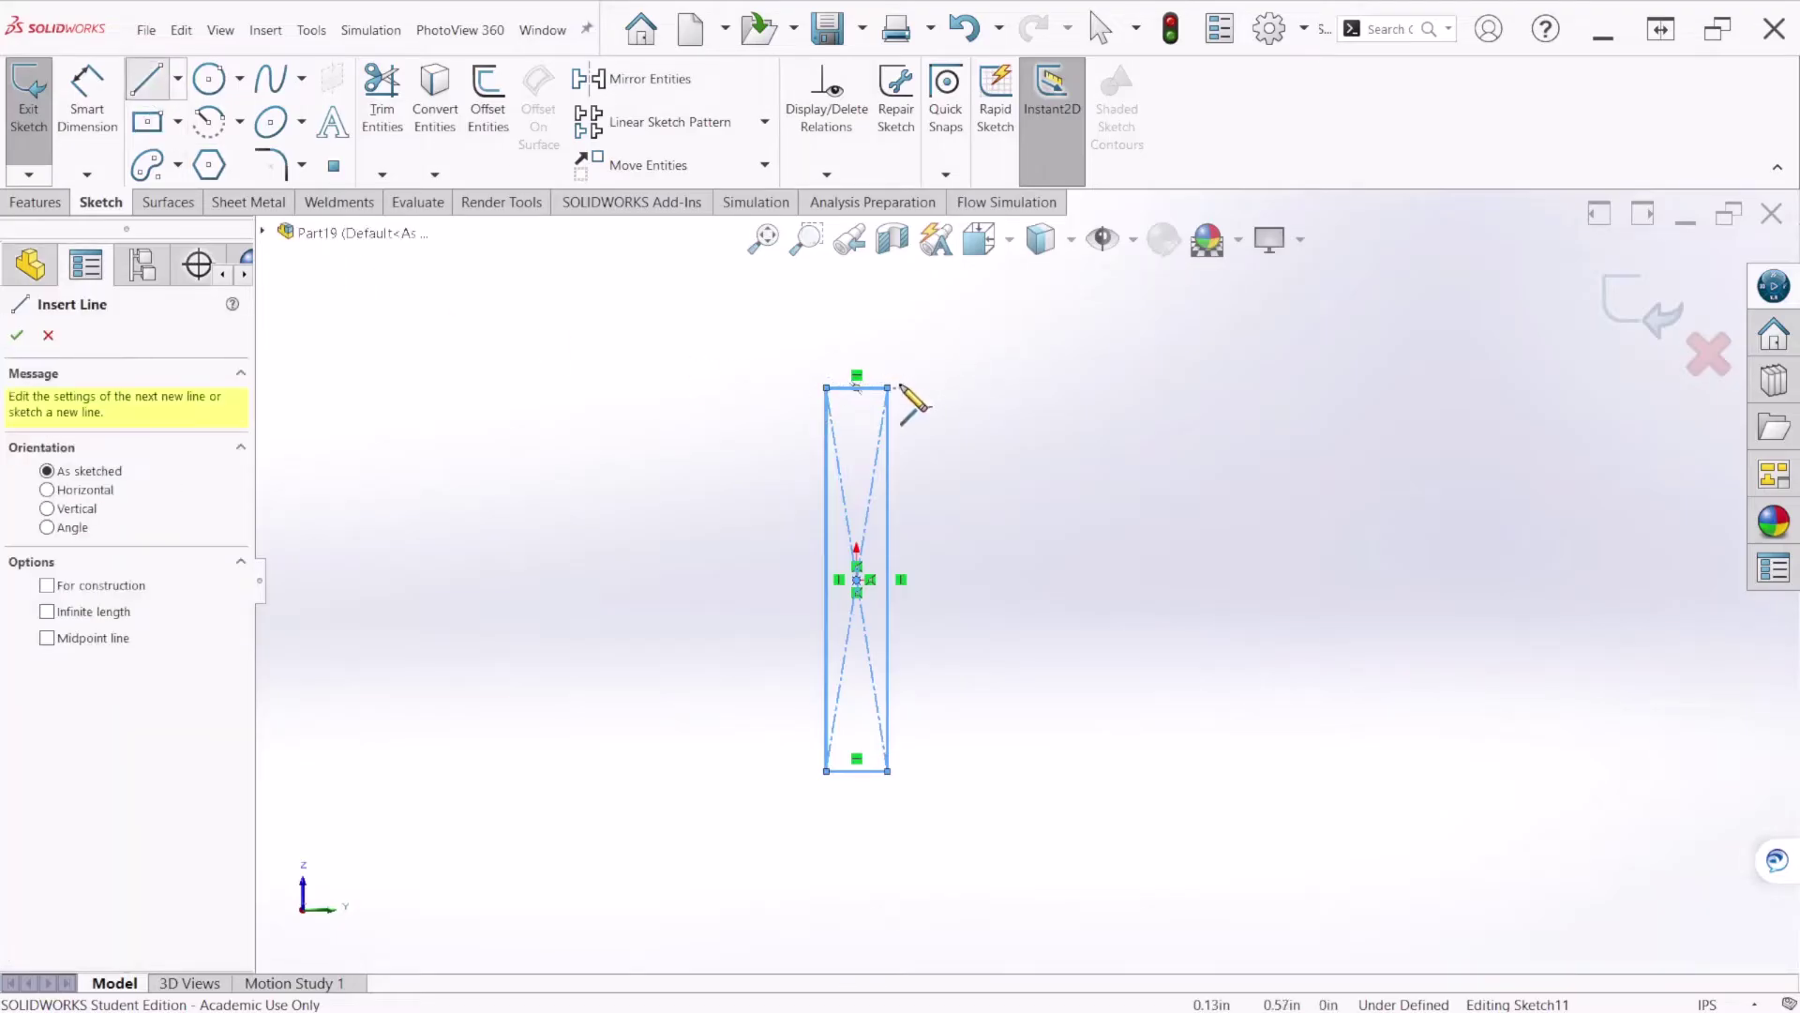
{"action": "left_click", "coordinate": [888, 387]}
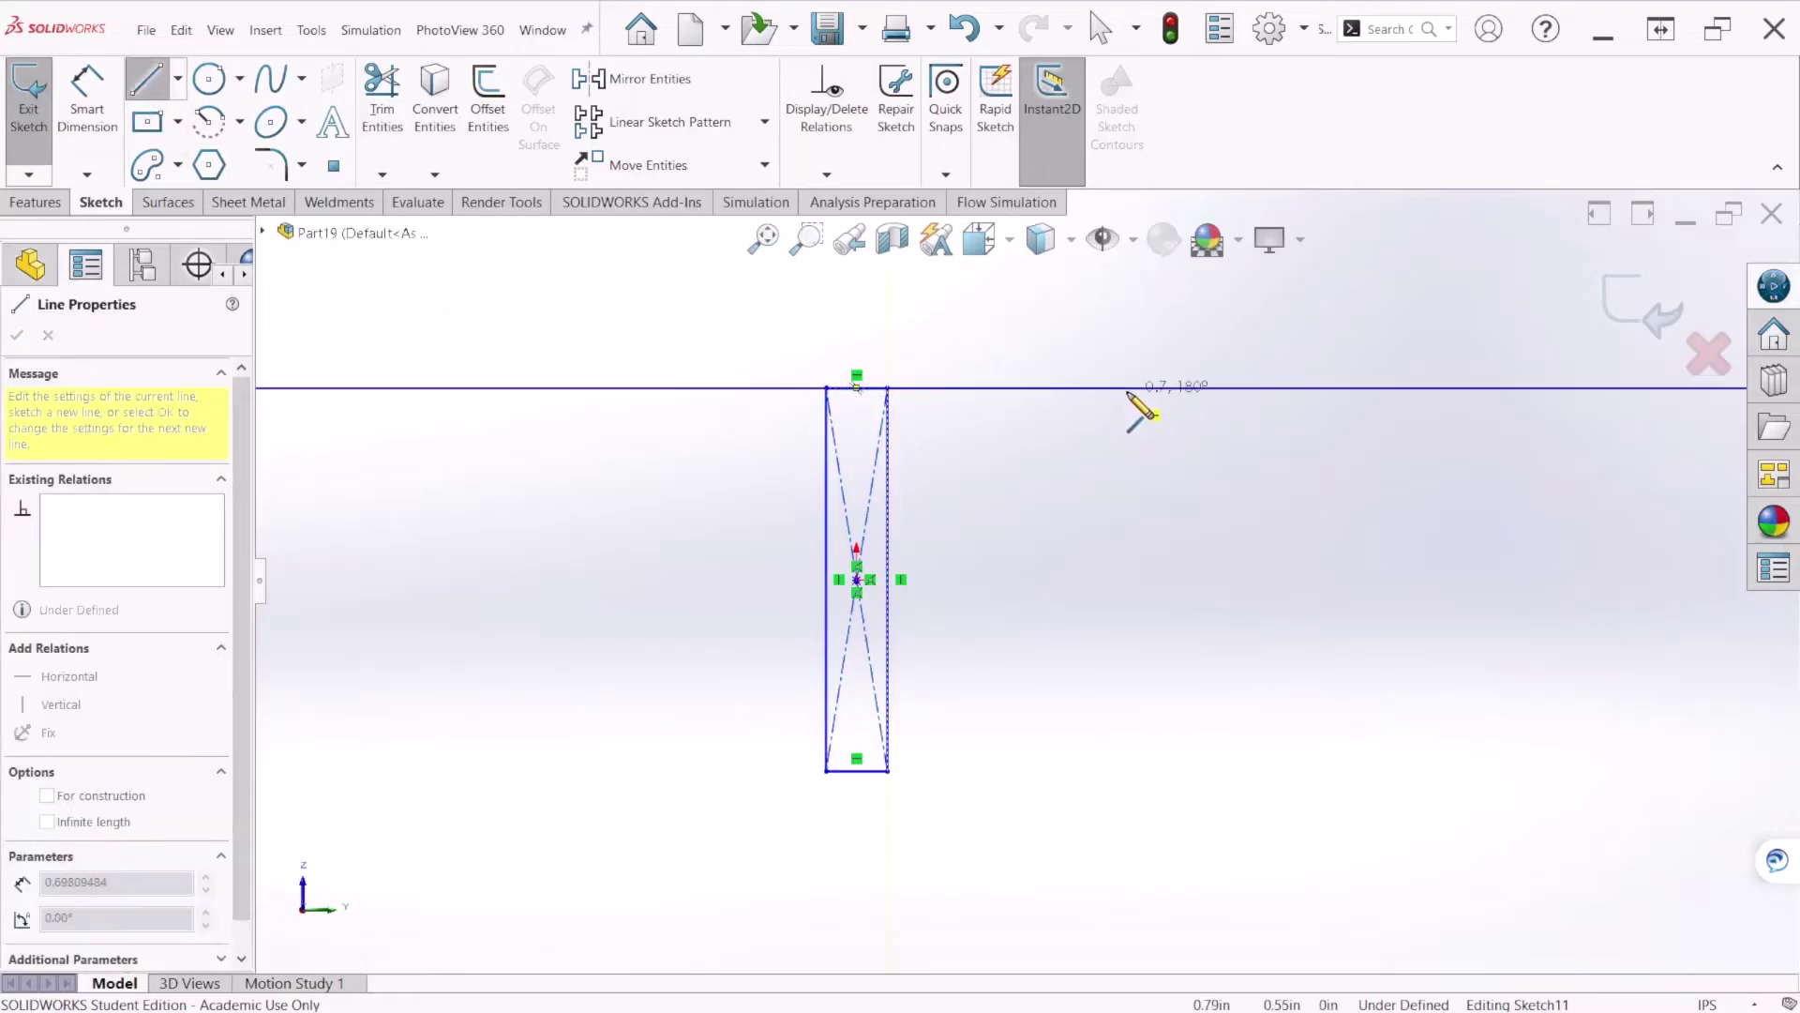
{"action": "left_click", "coordinate": [1127, 387]}
{"action": "left_click", "coordinate": [1127, 306]}
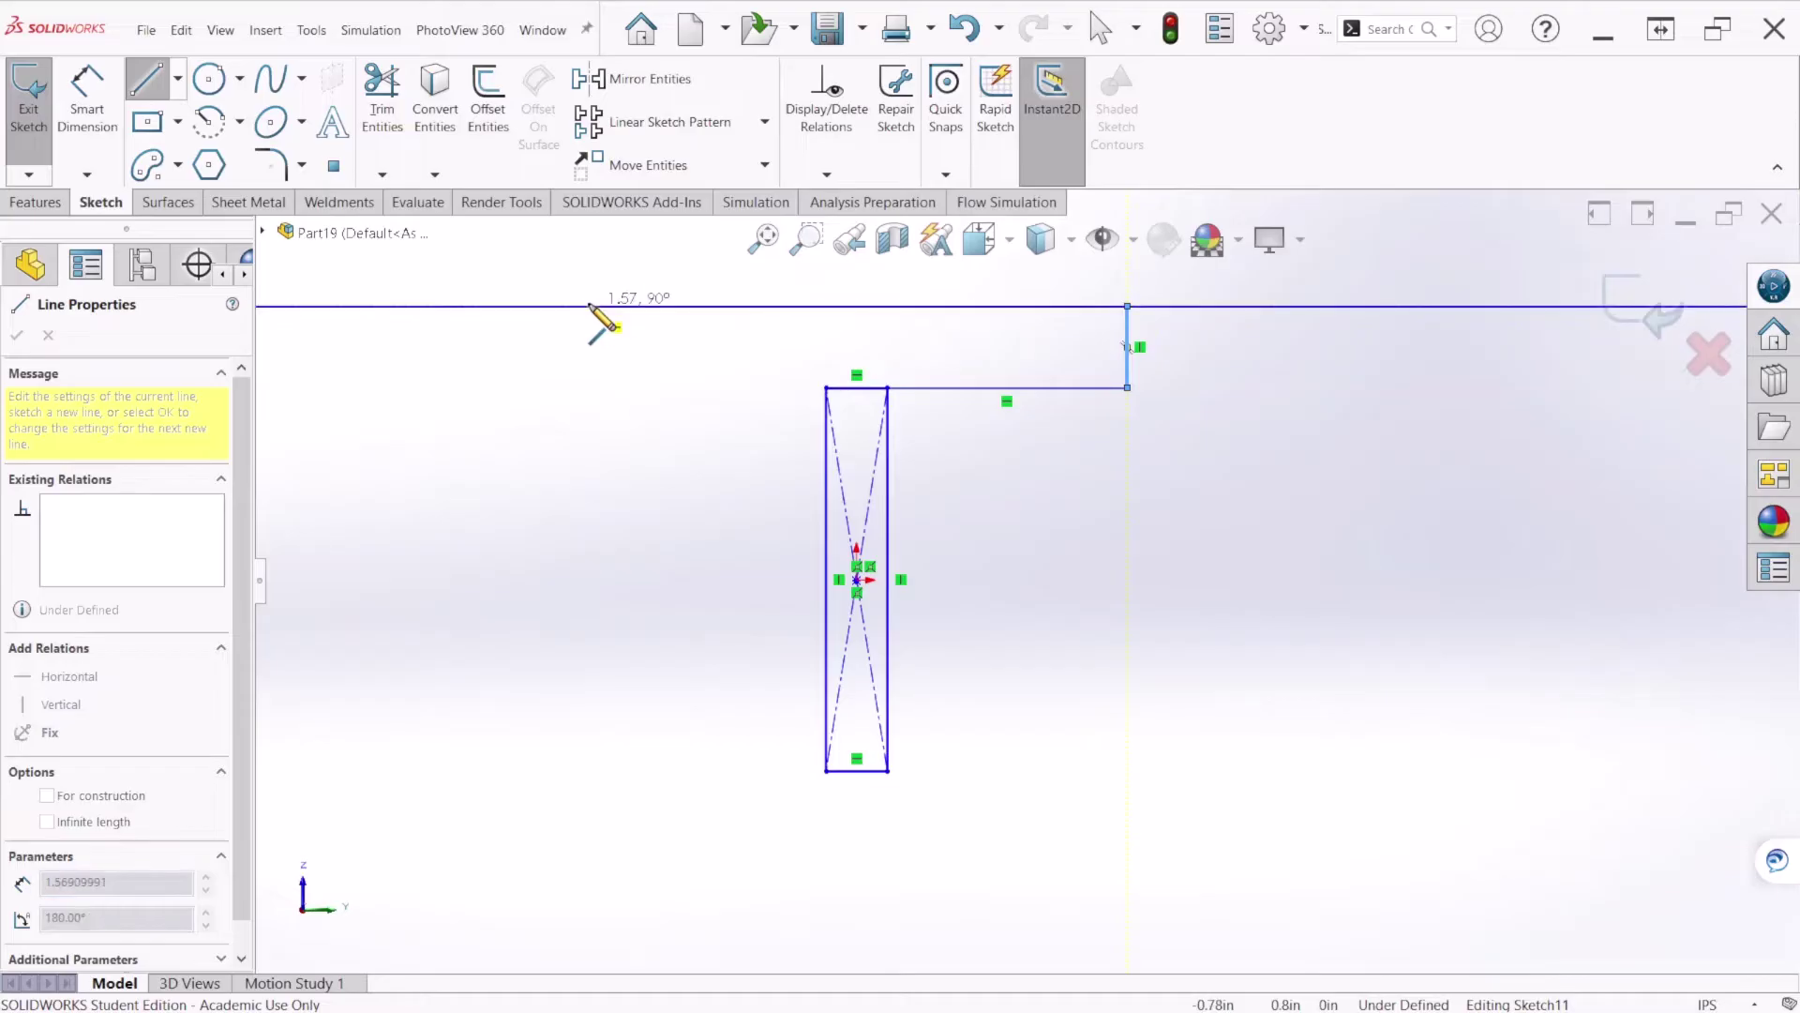
{"action": "left_click", "coordinate": [580, 306]}
{"action": "left_click", "coordinate": [579, 387]}
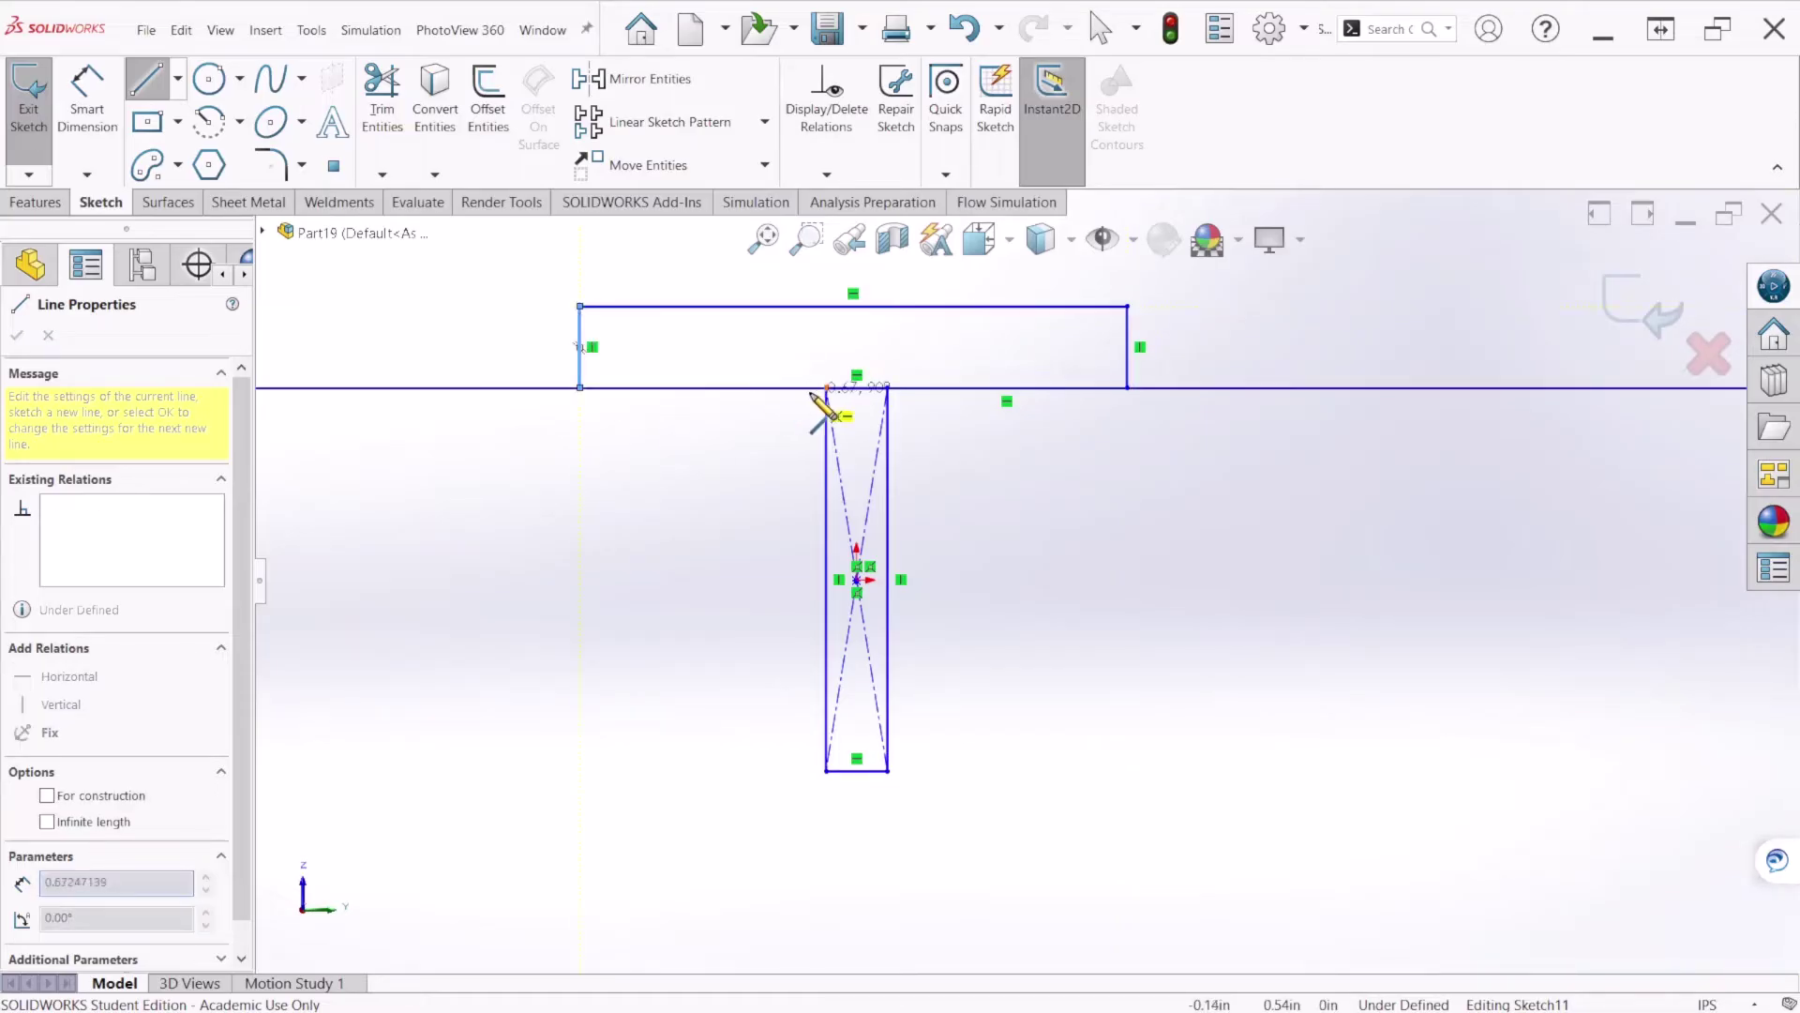
{"action": "double_click", "coordinate": [826, 387]}
{"action": "key", "text": "Escape"}
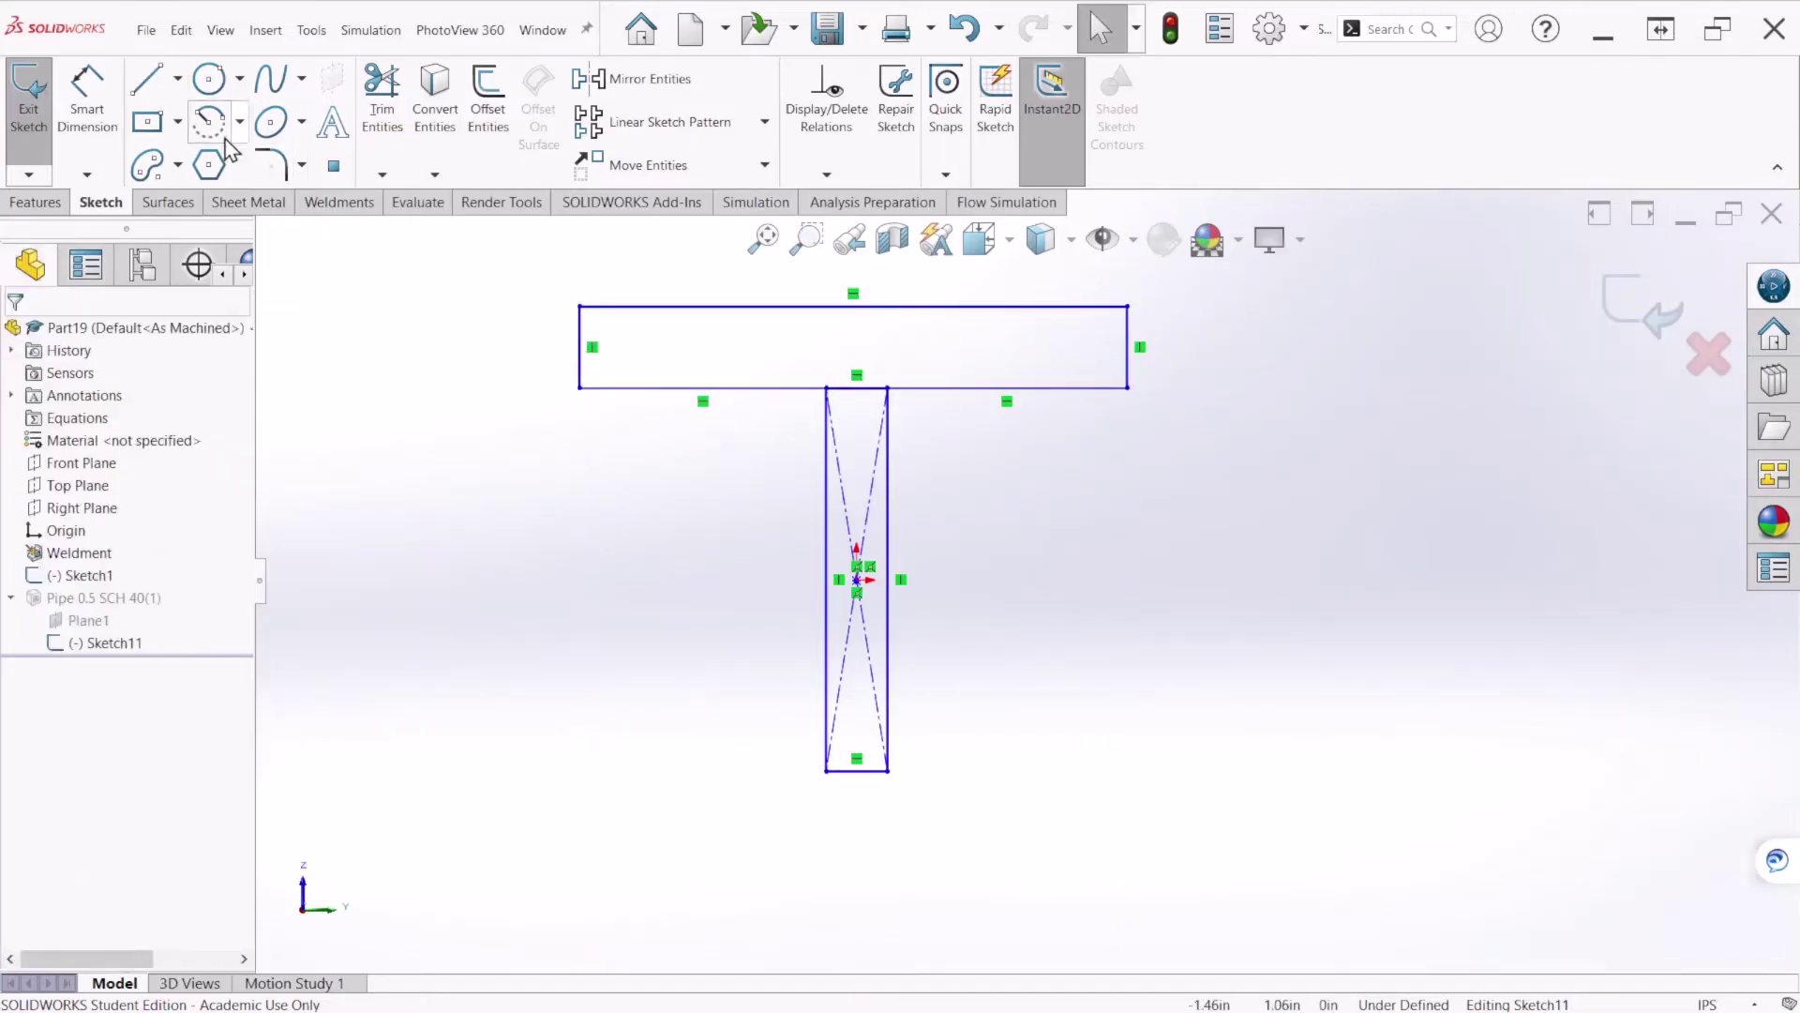
Draw a horizontal centerline about 3.1 in long through the origin, extending past both sides of the web
{"action": "left_click", "coordinate": [177, 78]}
{"action": "left_click", "coordinate": [211, 141]}
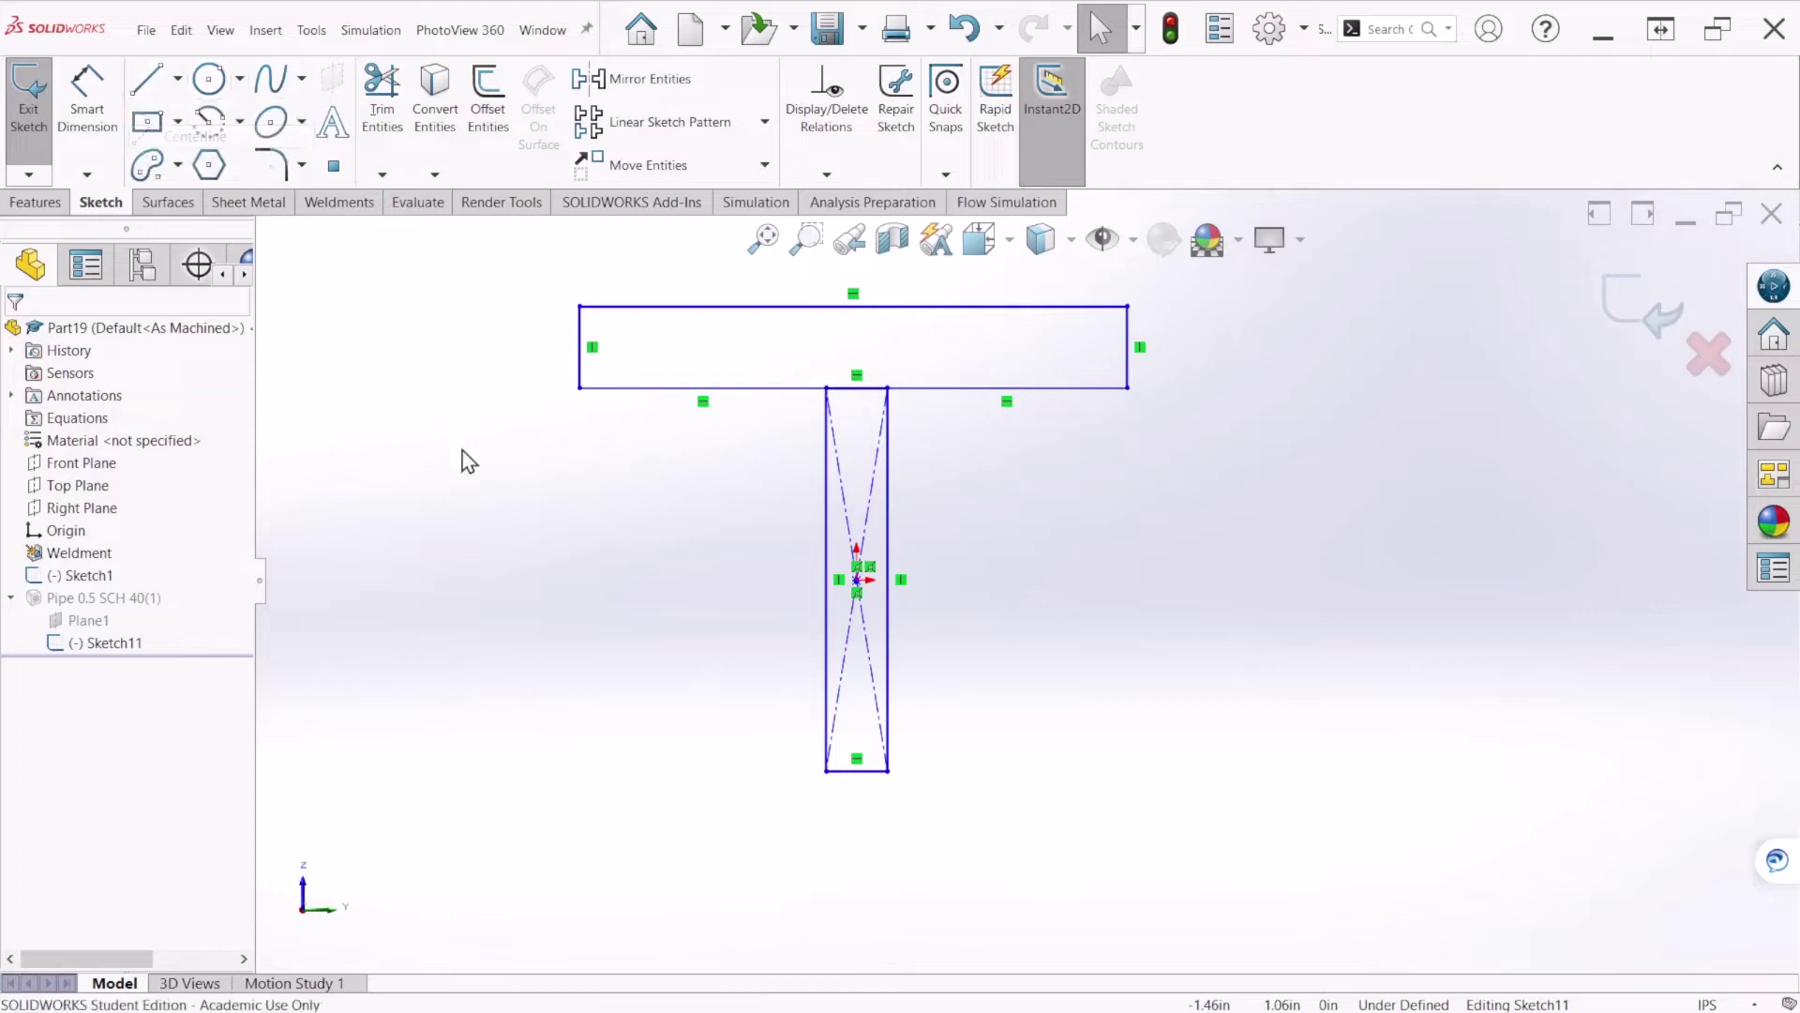
{"action": "left_click", "coordinate": [420, 580]}
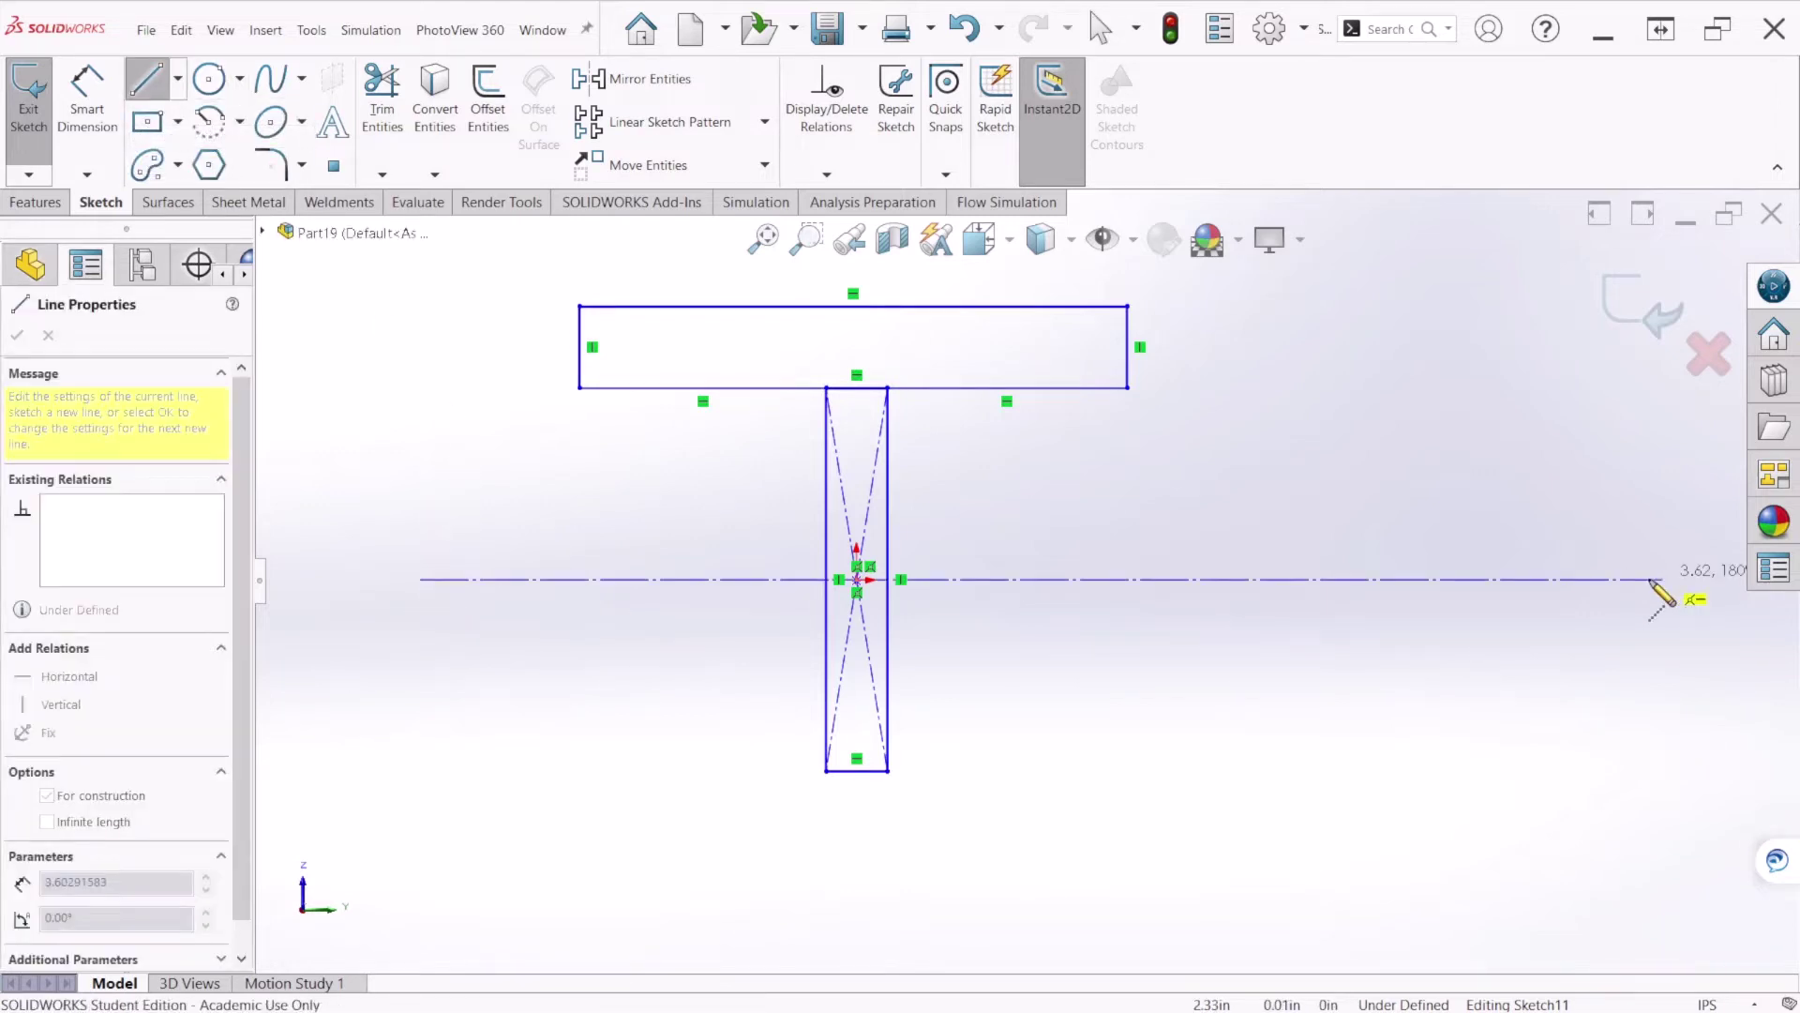
{"action": "double_click", "coordinate": [1482, 579]}
{"action": "key", "text": "Escape"}
Dimension the flange's upper edge to 2.33 in
{"action": "left_click", "coordinate": [88, 94]}
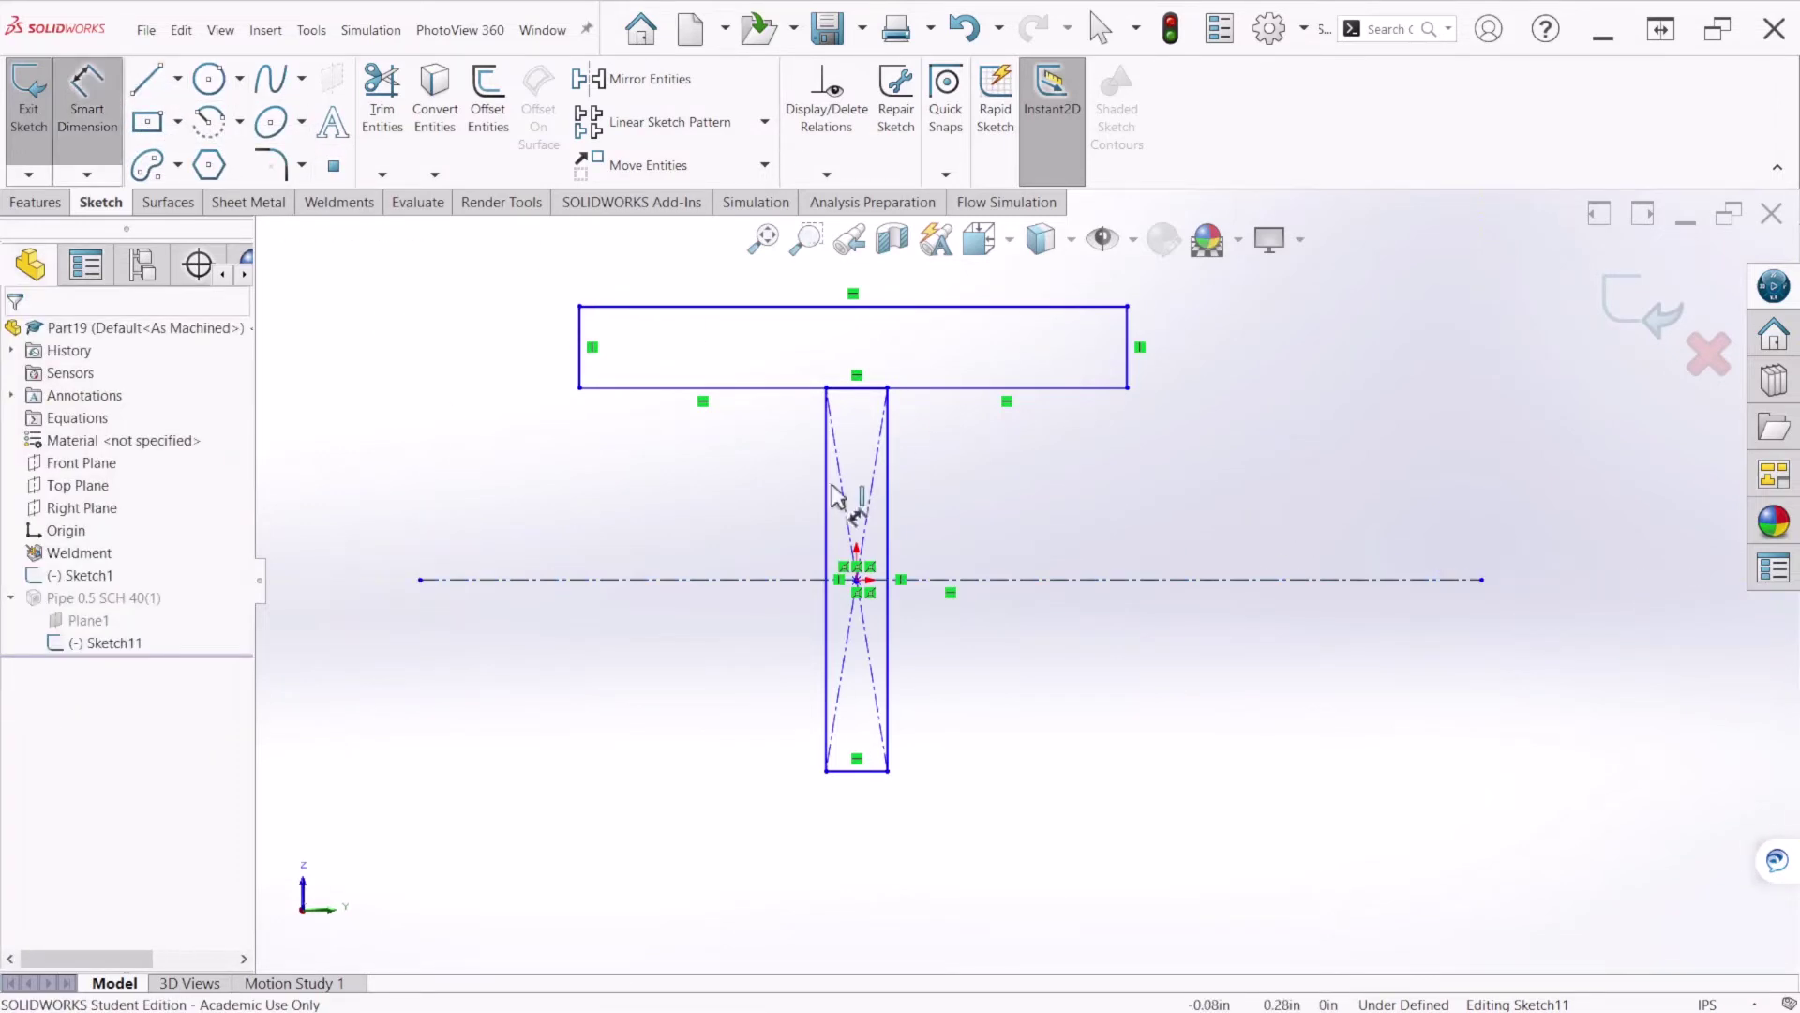
{"action": "scroll", "coordinate": [891, 469], "scroll_direction": "up", "scroll_amount": 1}
{"action": "left_click", "coordinate": [919, 355]}
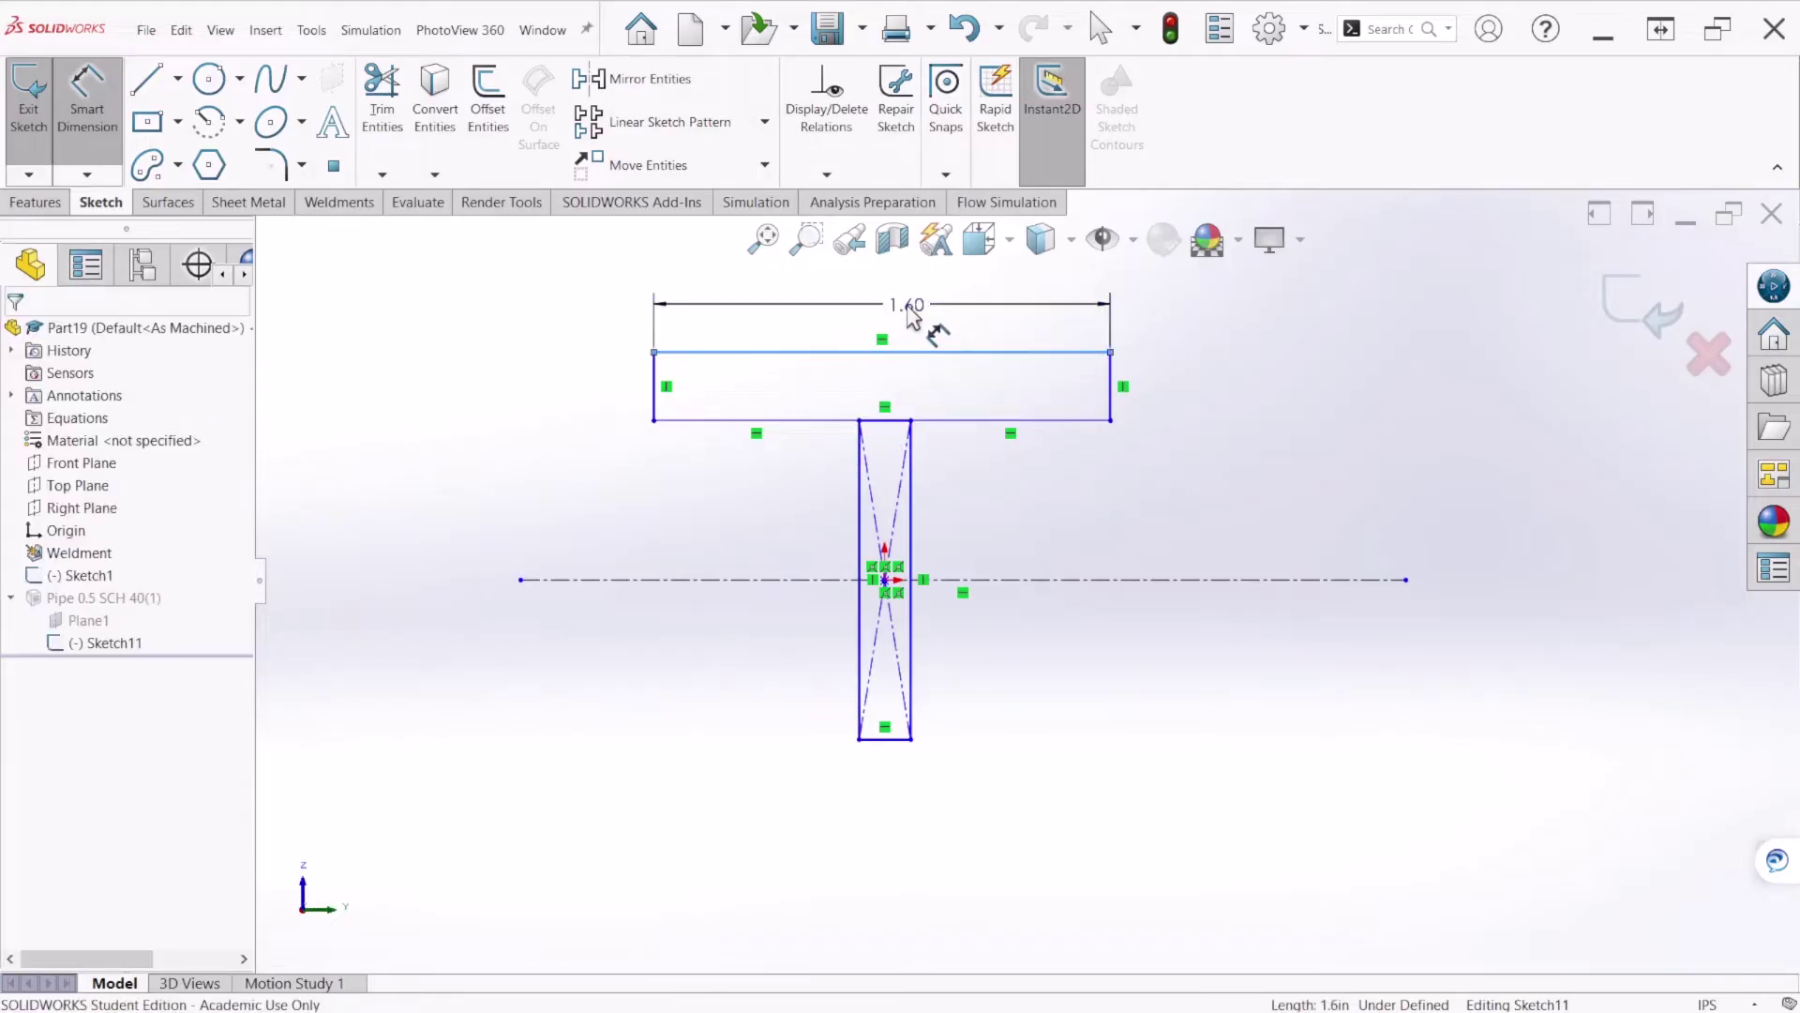
{"action": "left_click", "coordinate": [908, 309]}
{"action": "type", "text": "2."}
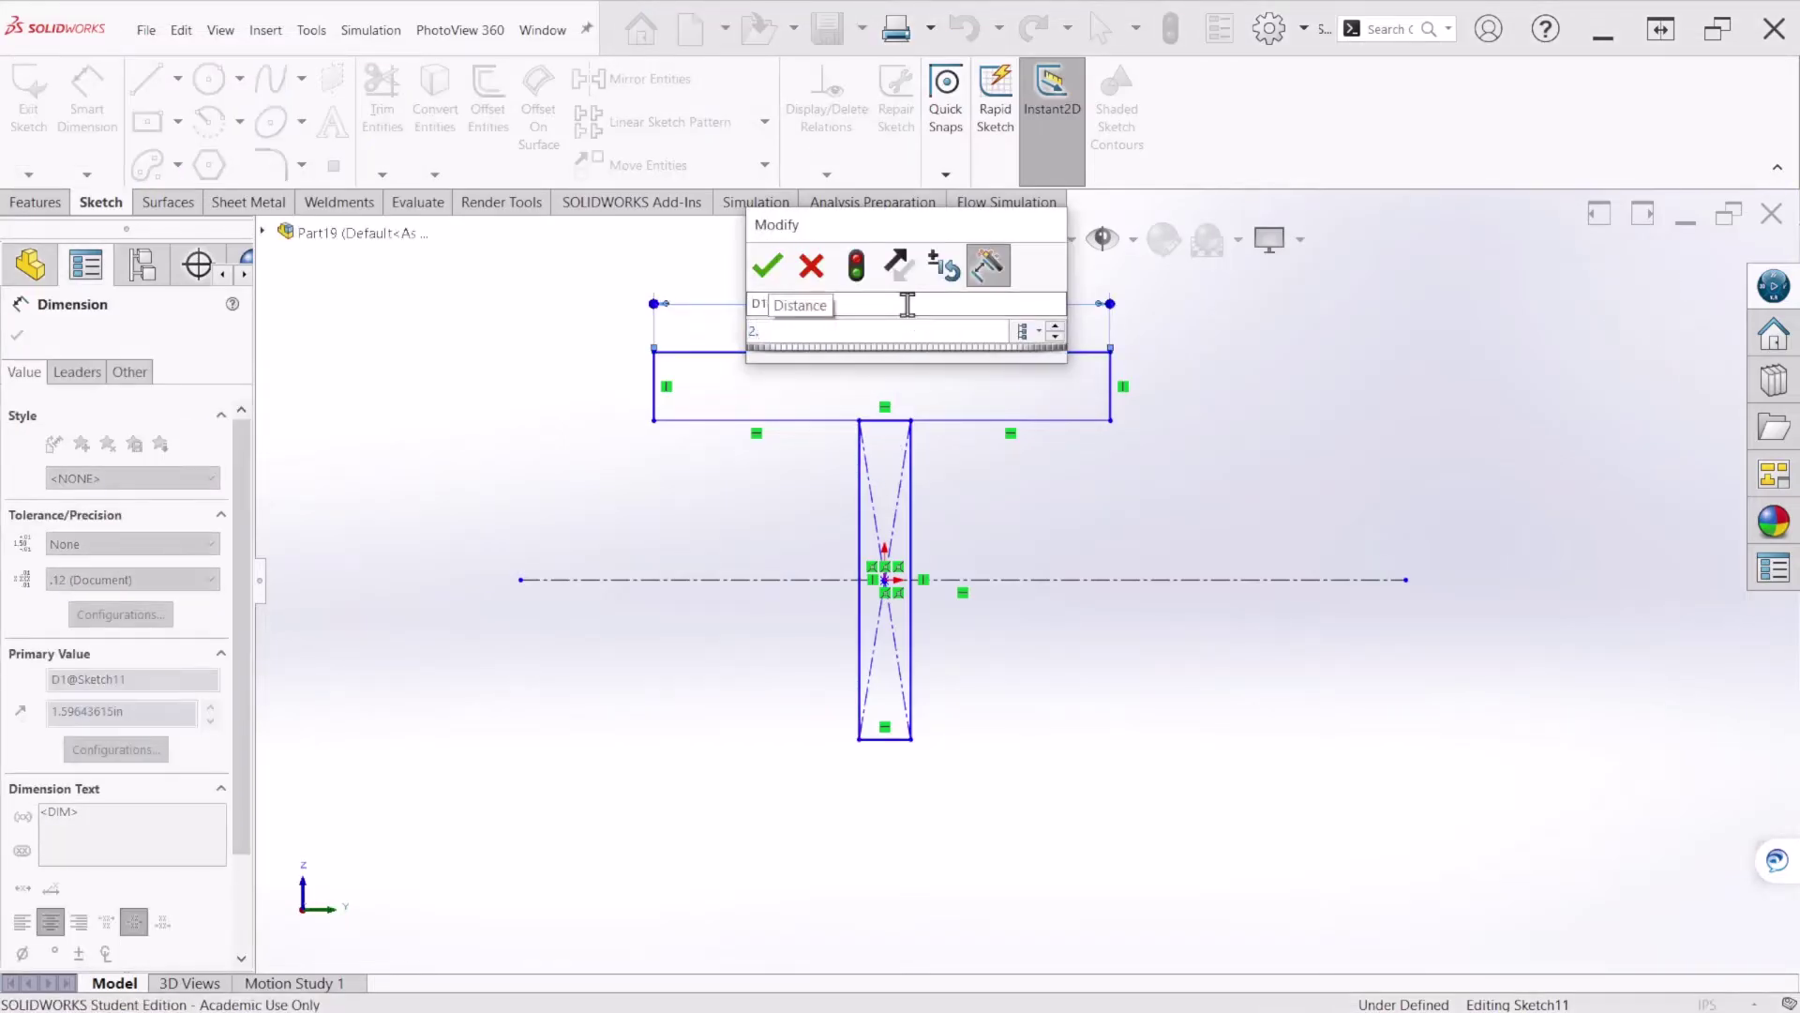
{"action": "type", "text": "33"}
{"action": "key", "text": "Return"}
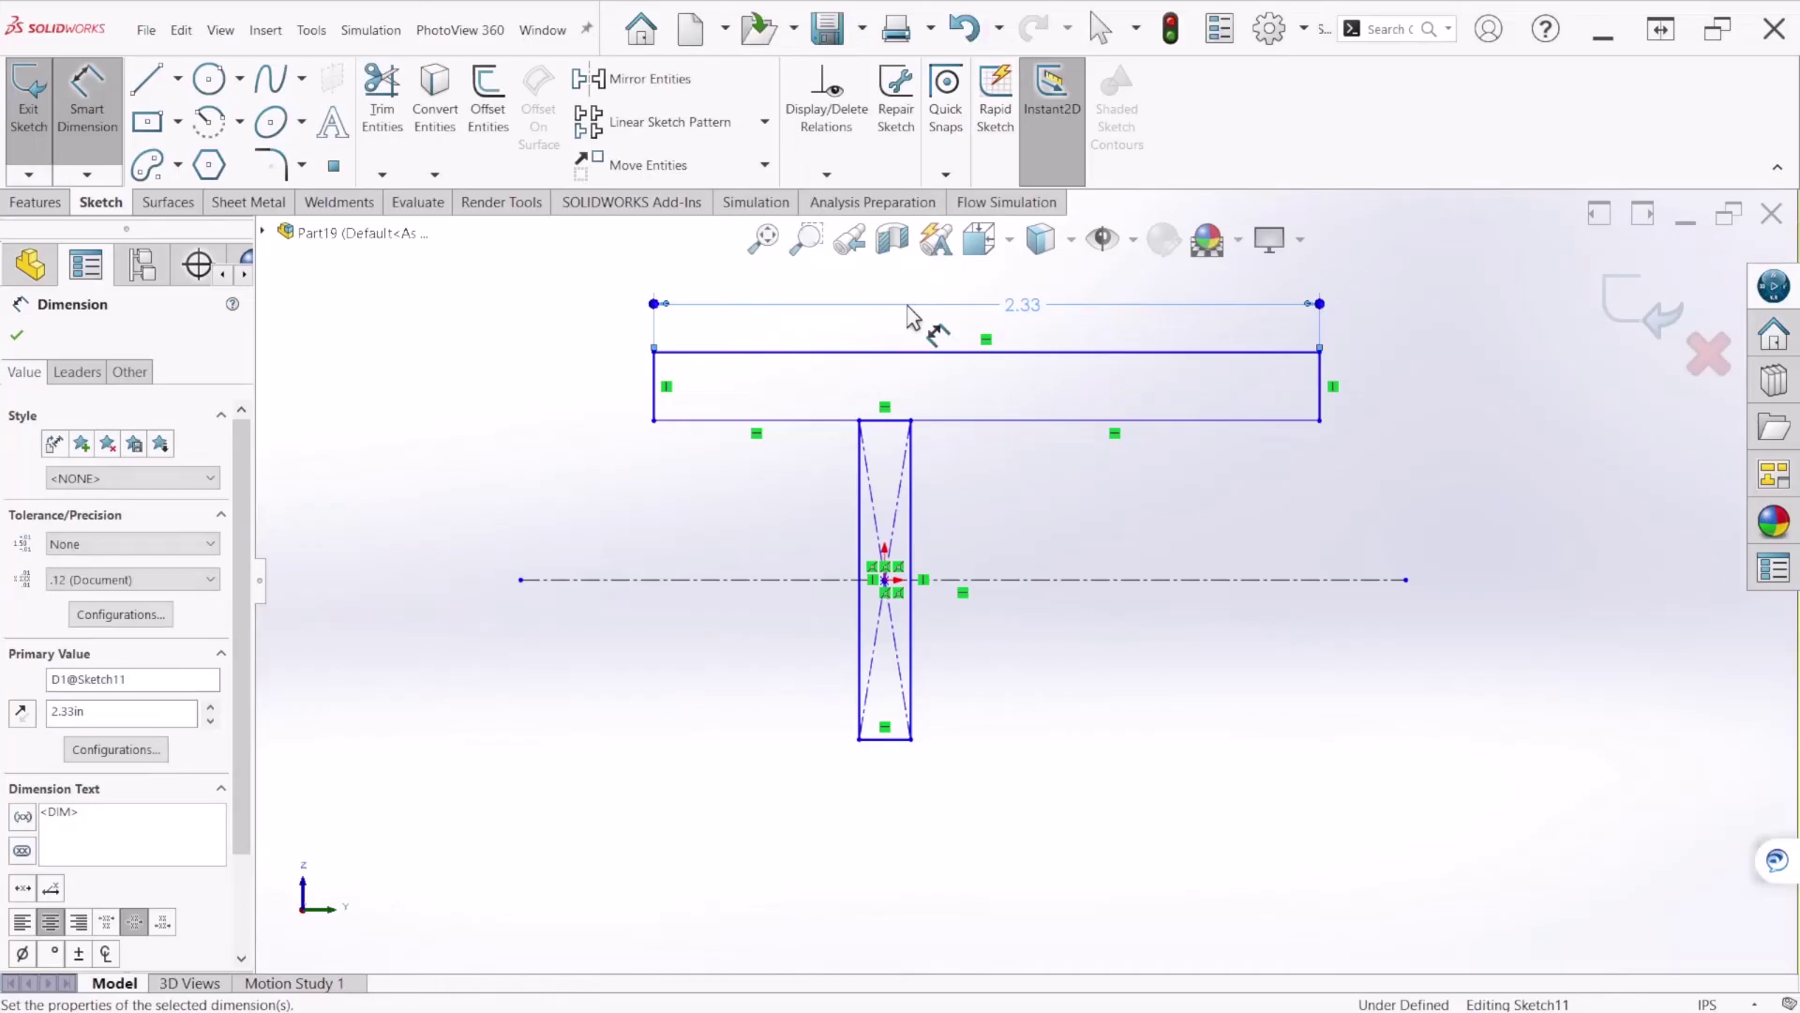
Dimension the web rectangle's lower edge to set the web thickness to 0.17 in
{"action": "left_click", "coordinate": [889, 753]}
{"action": "left_click", "coordinate": [975, 807]}
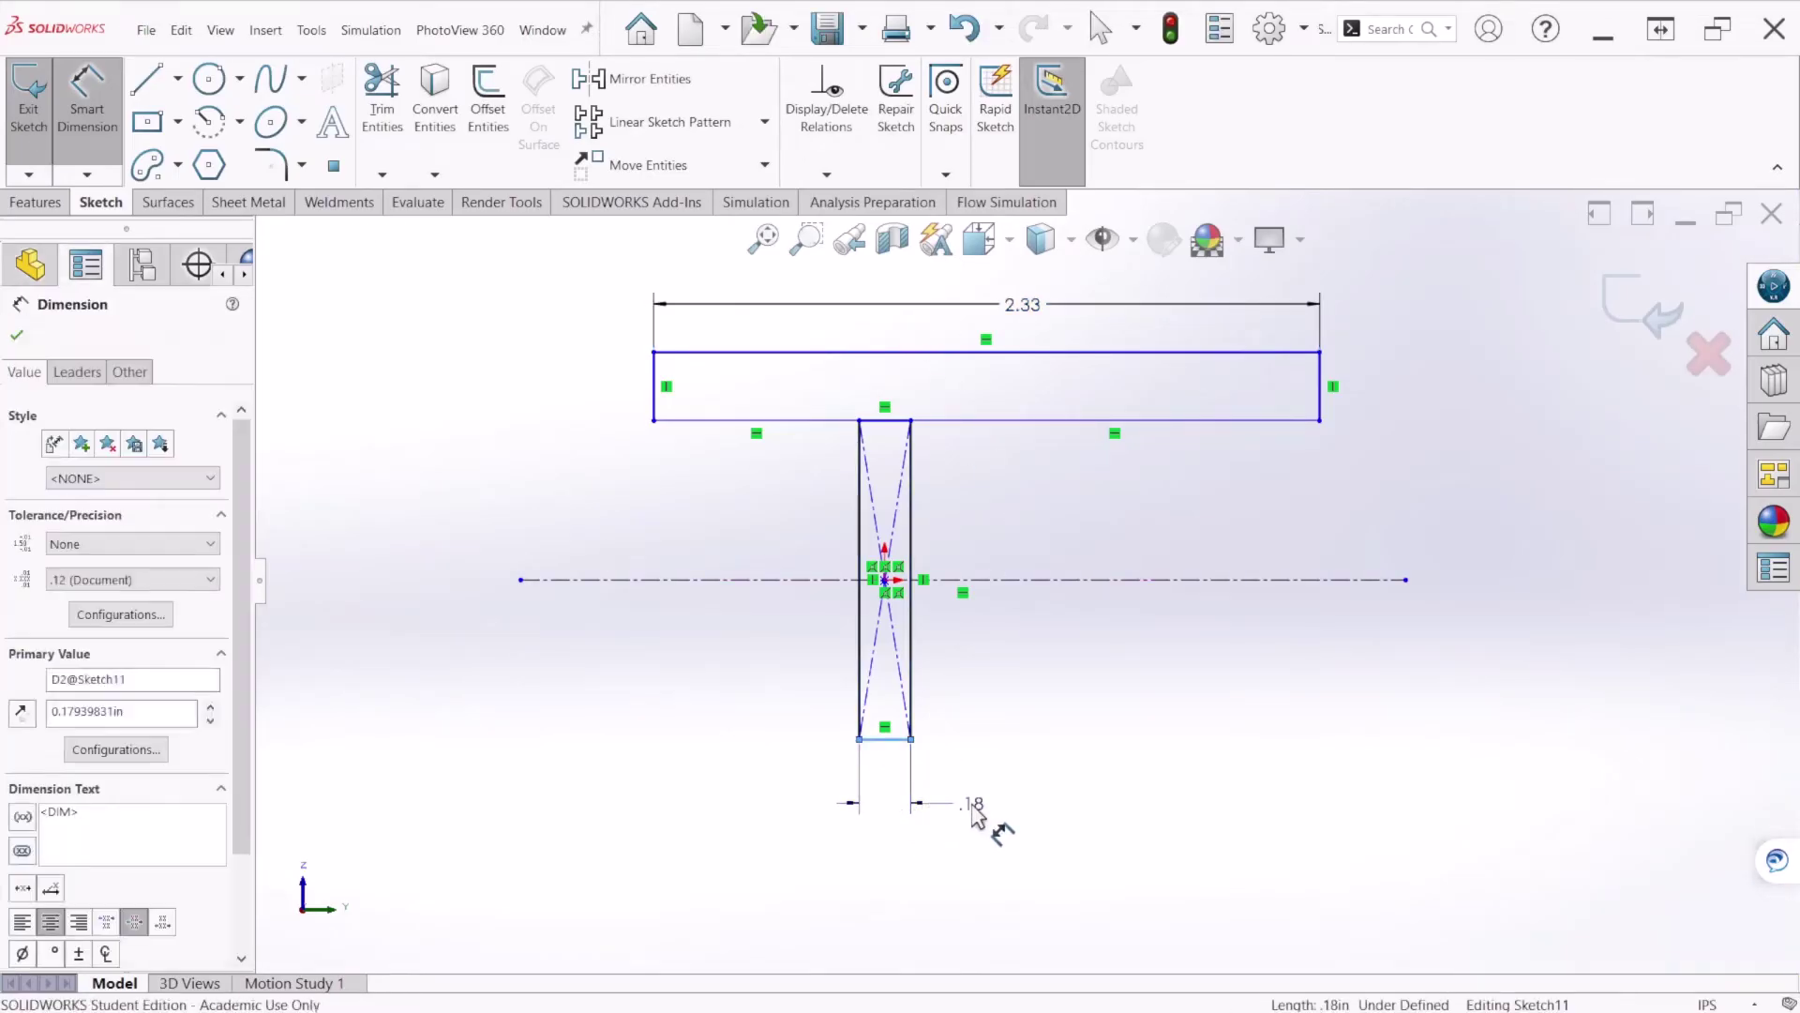
{"action": "type", "text": ".17"}
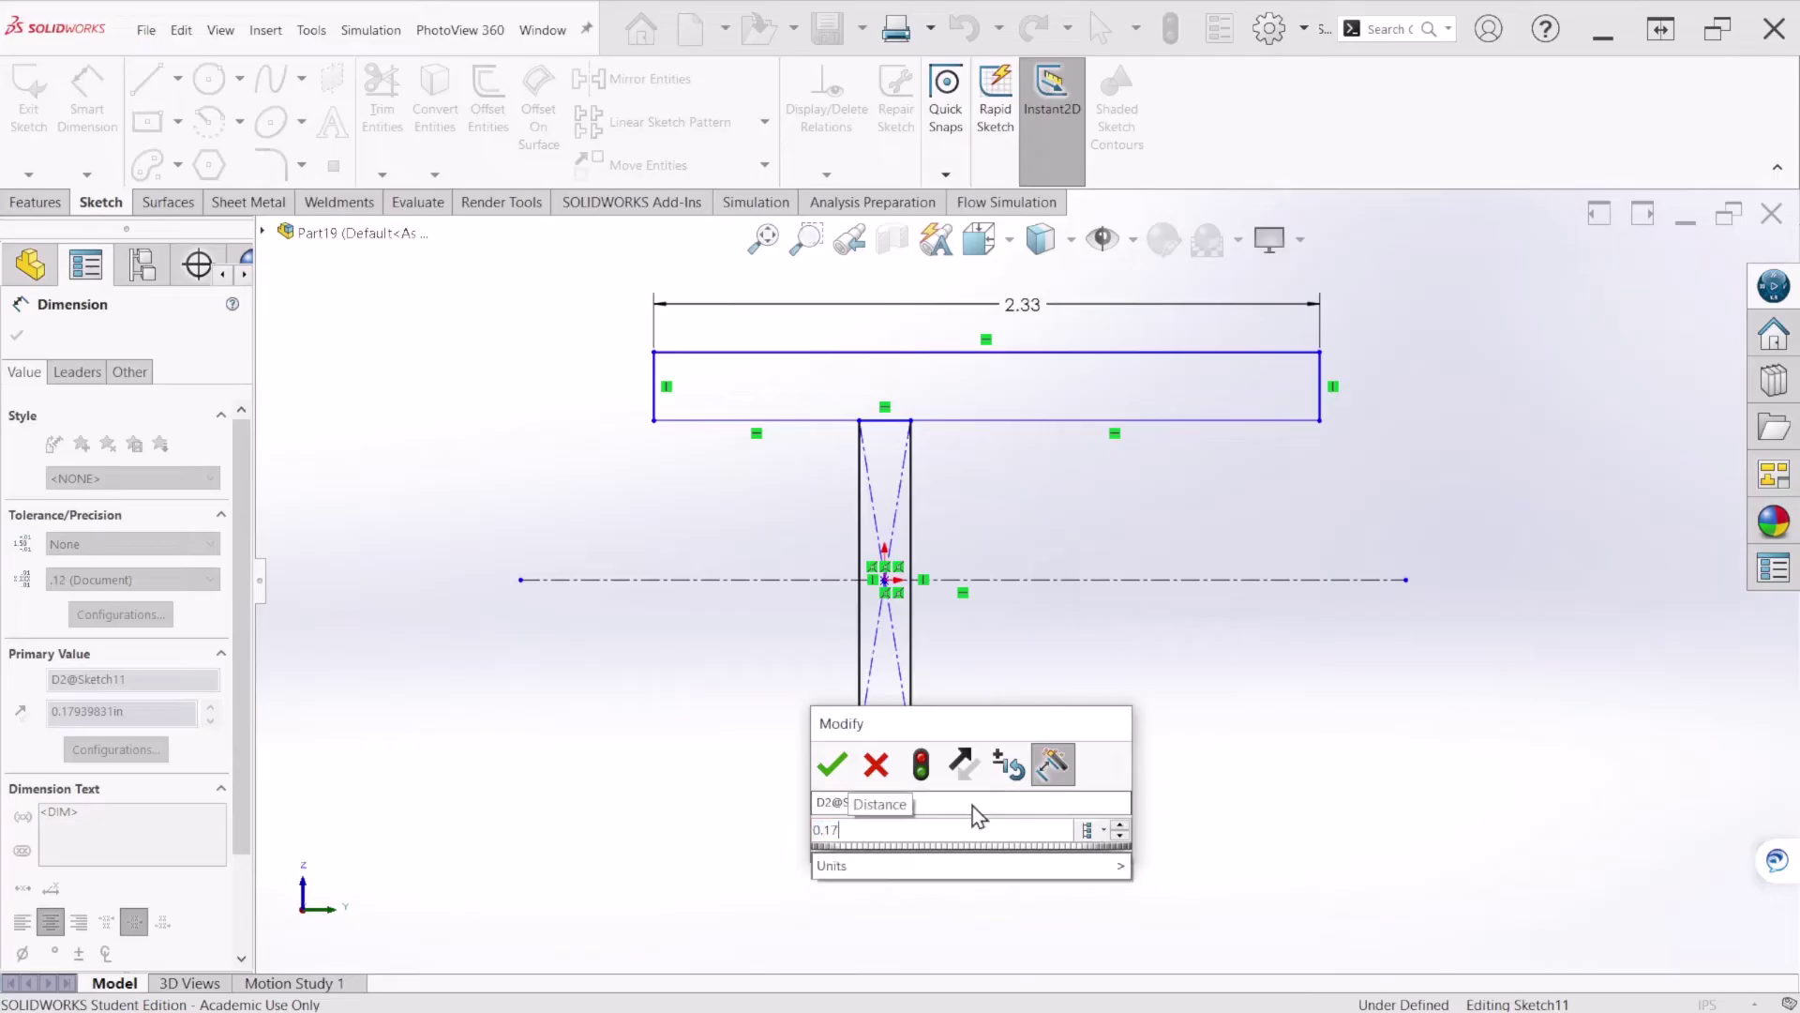
{"action": "key", "text": "Return"}
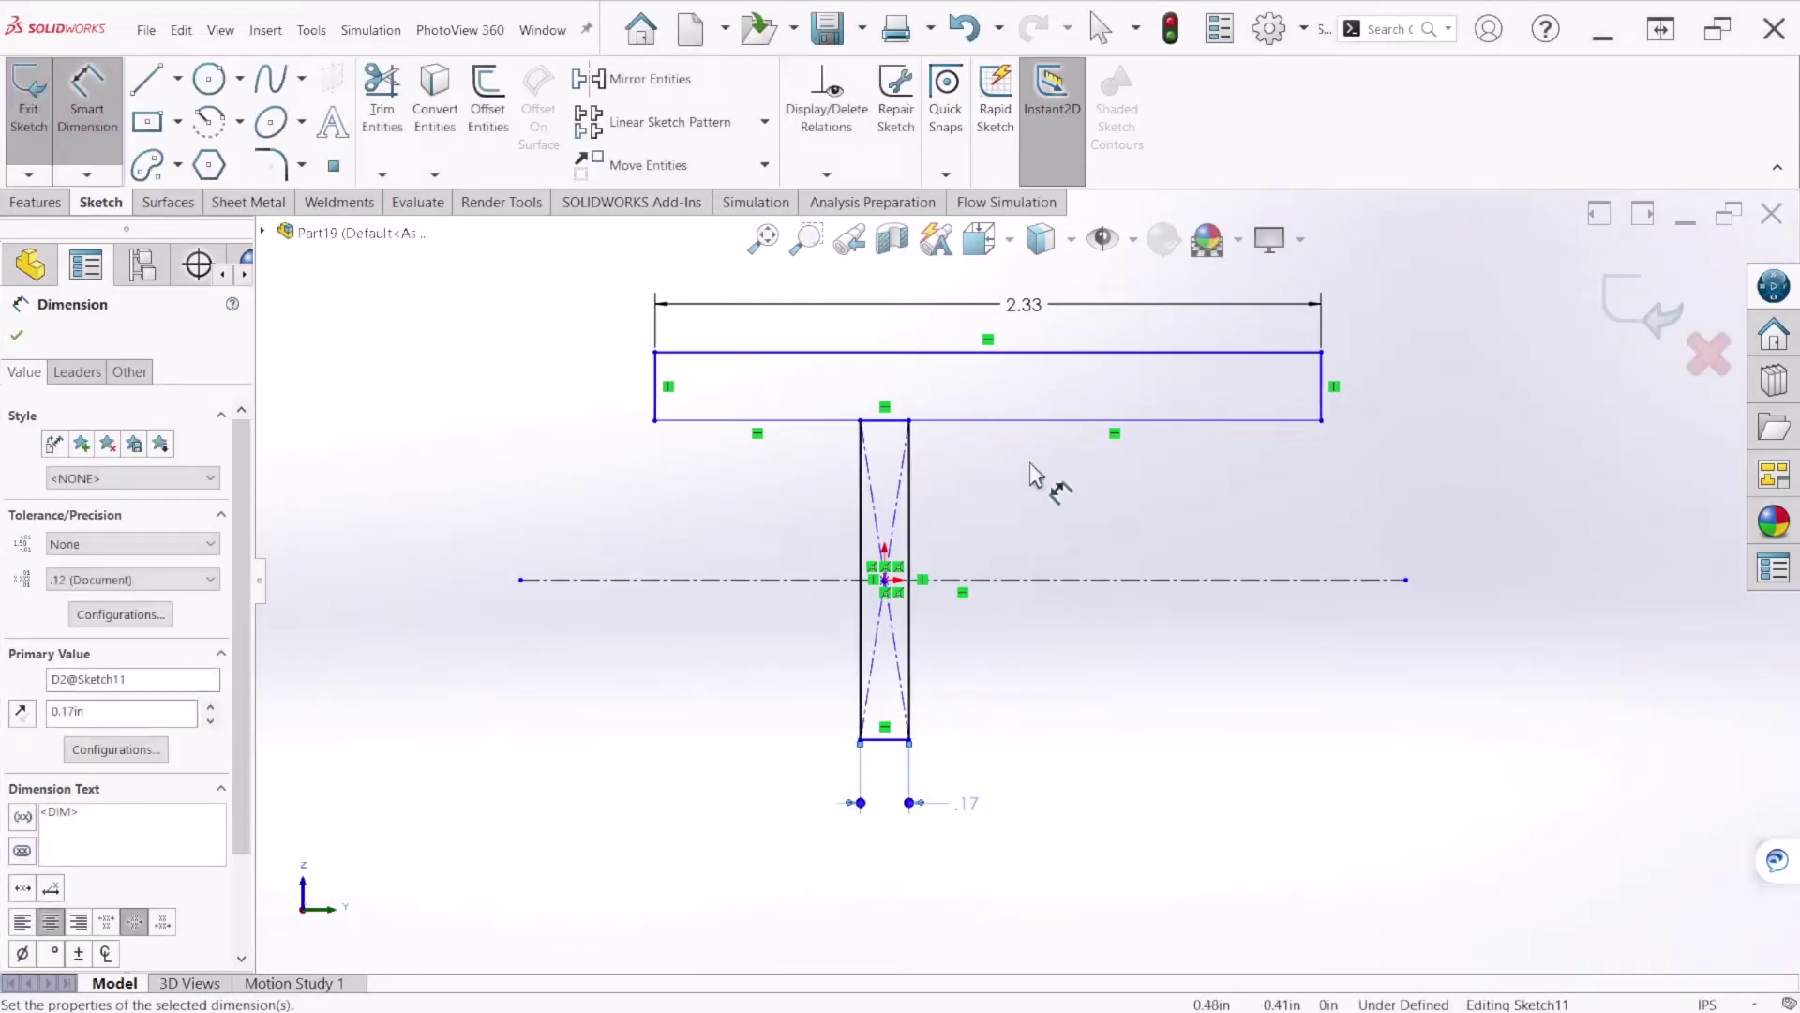
Dimension the flange's short vertical edge to 0.26 in and finish dimensioning
{"action": "left_click", "coordinate": [1324, 403]}
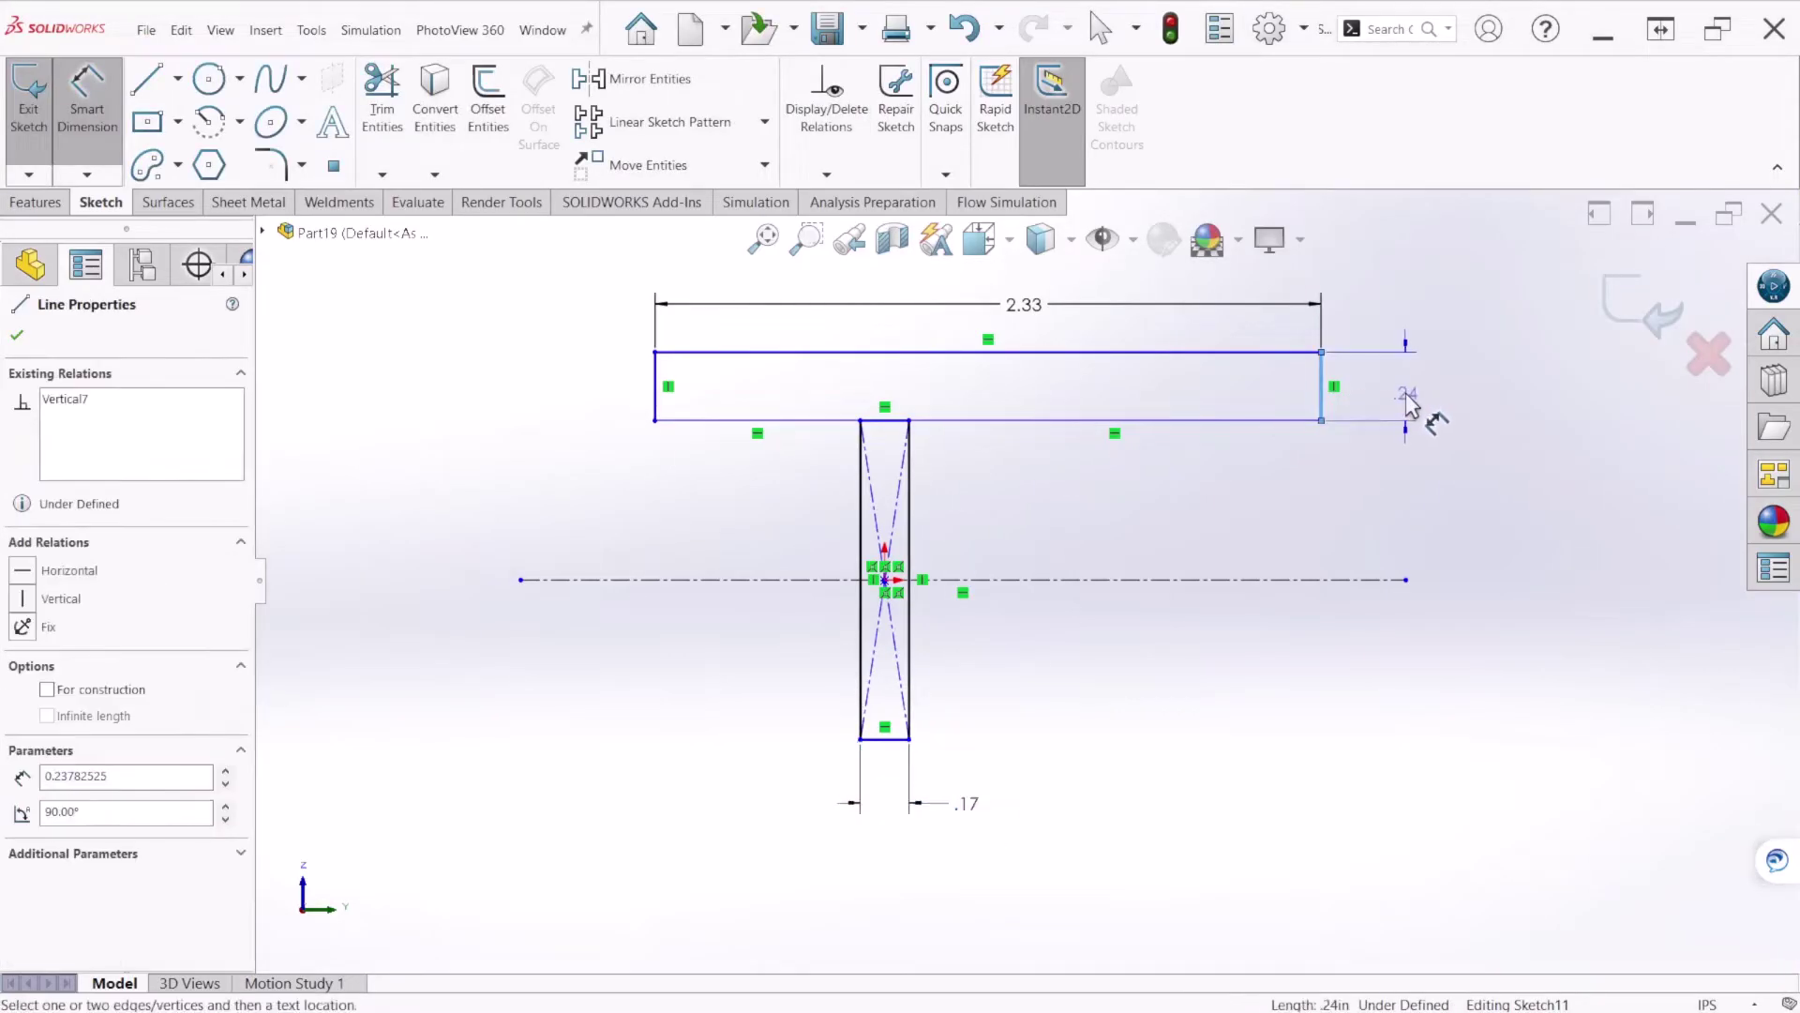
{"action": "left_click", "coordinate": [1430, 414]}
{"action": "type", "text": ".26"}
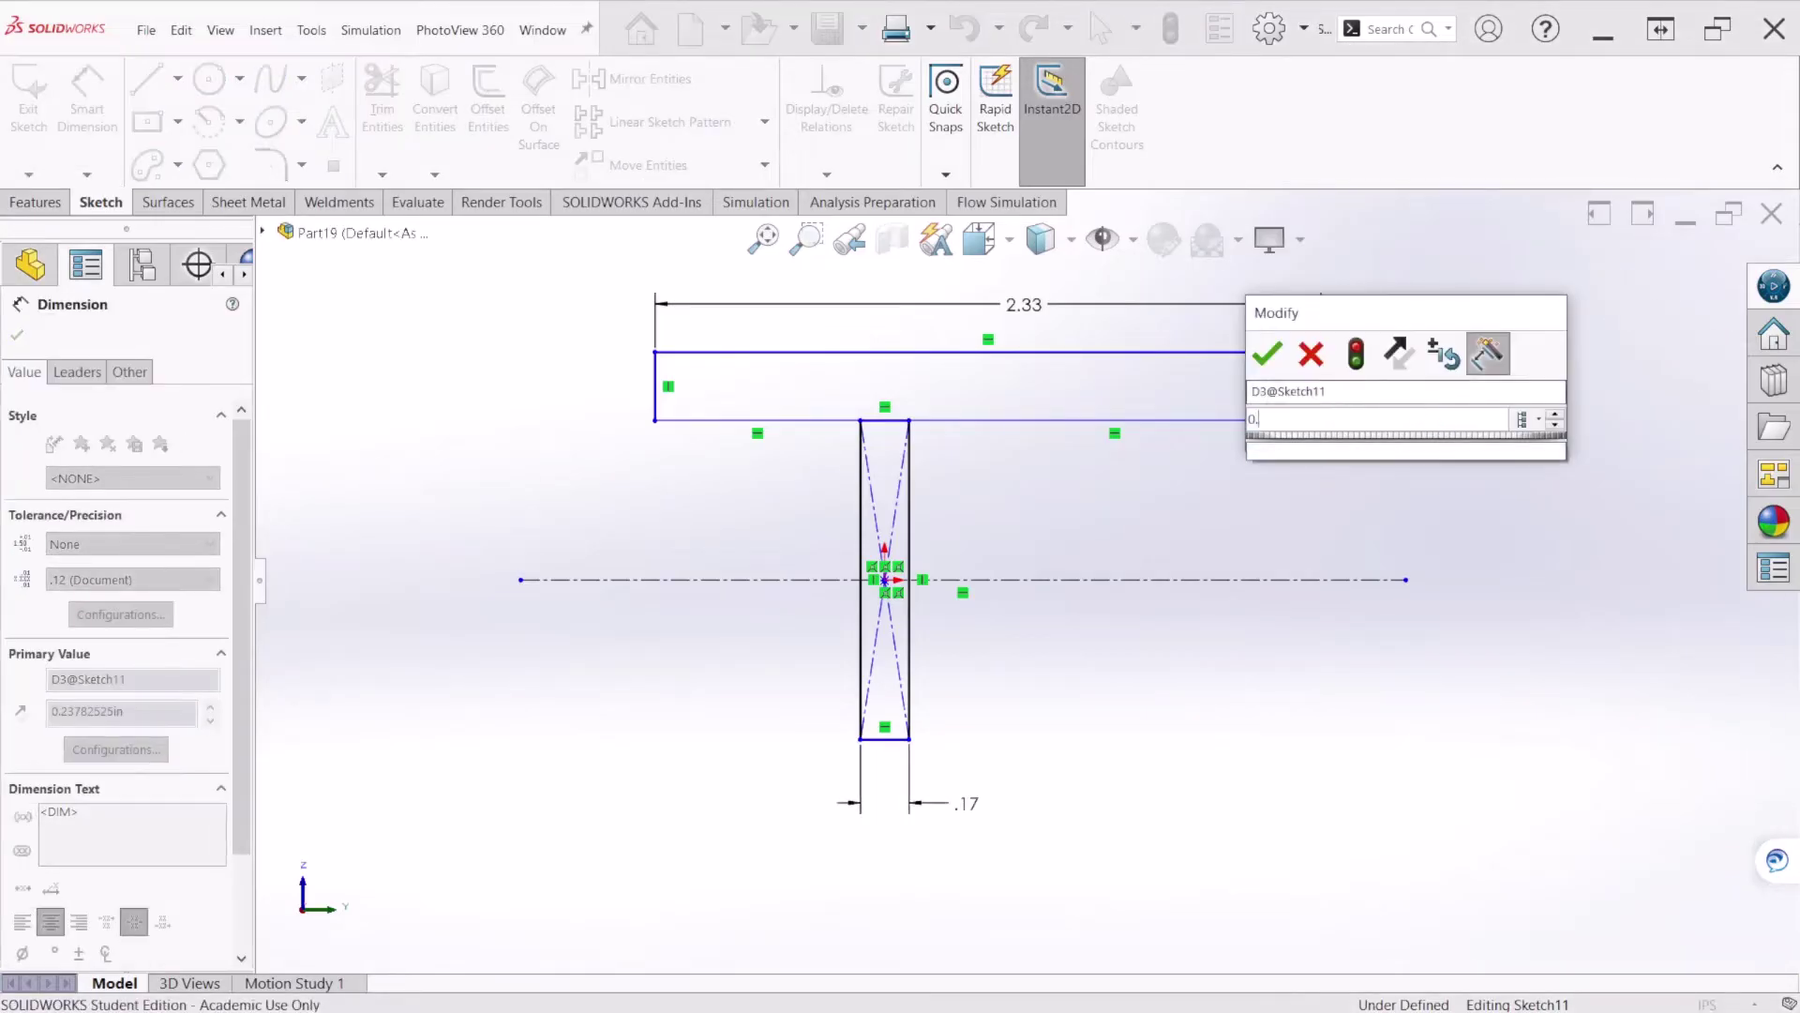
{"action": "key", "text": "Return"}
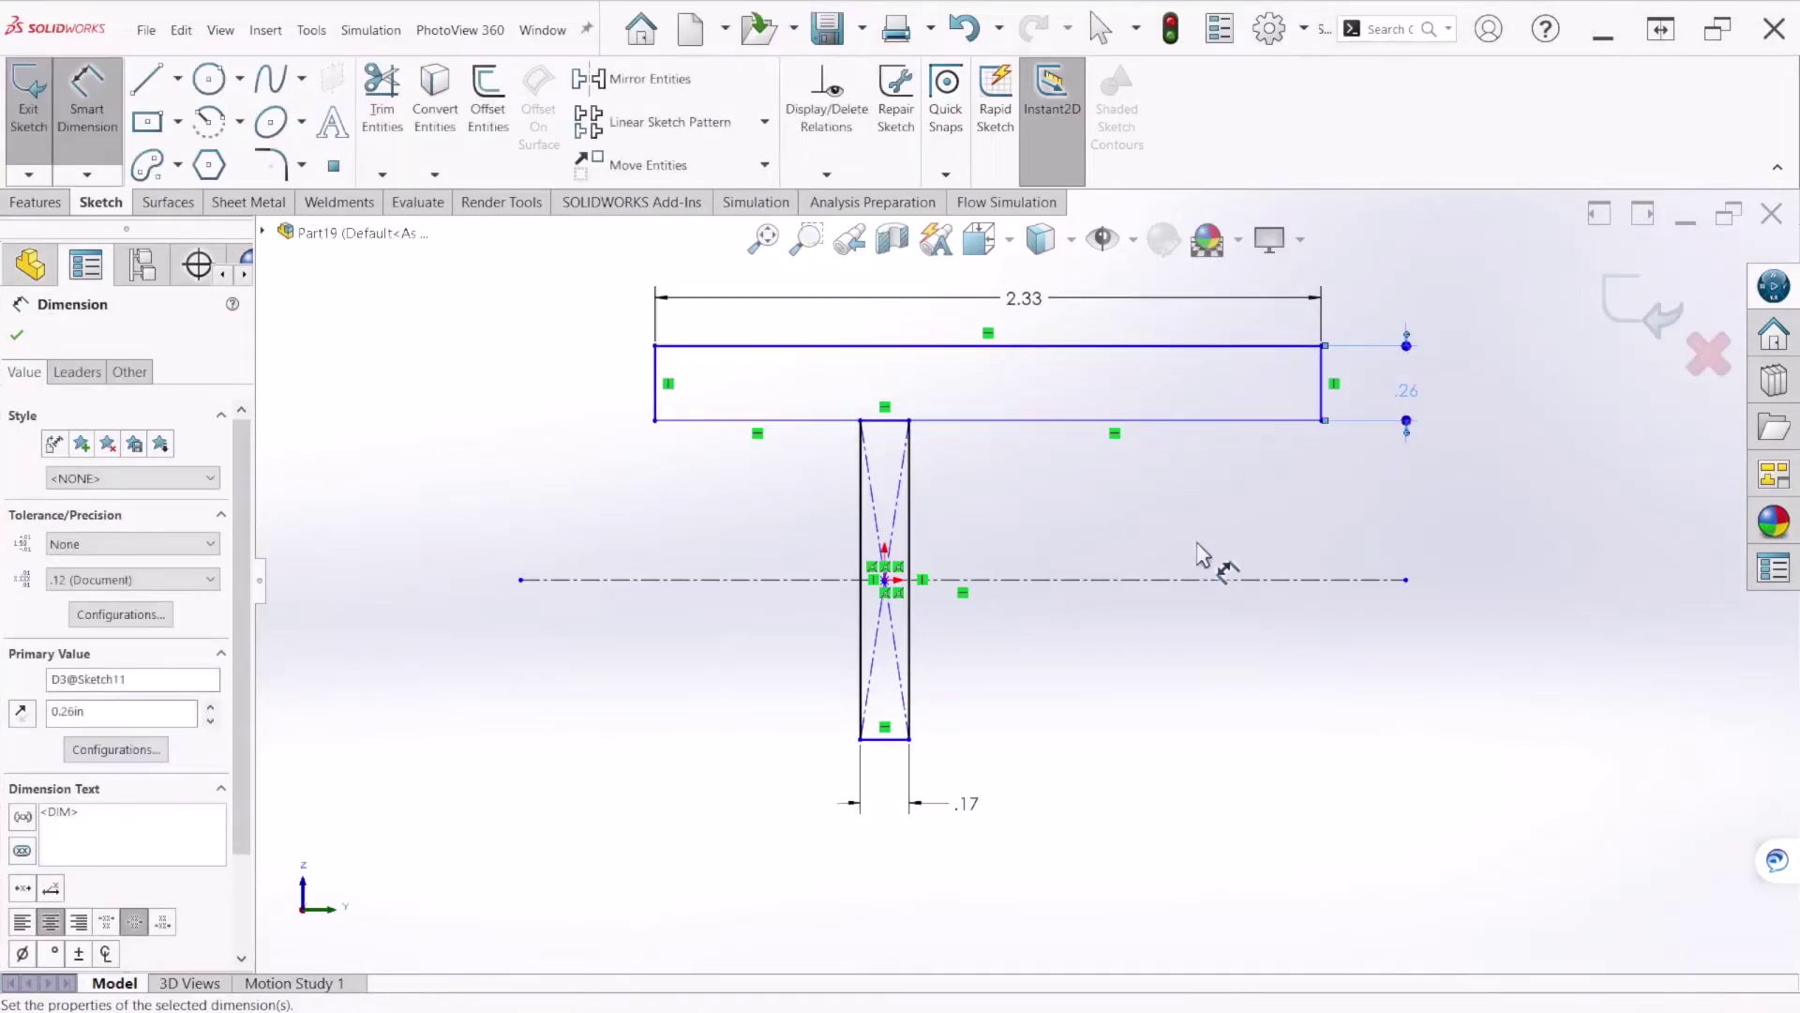
{"action": "key", "text": "Escape"}
Make the flange's two lower edges on either side of the web equal in length
{"action": "left_click", "coordinate": [1059, 421]}
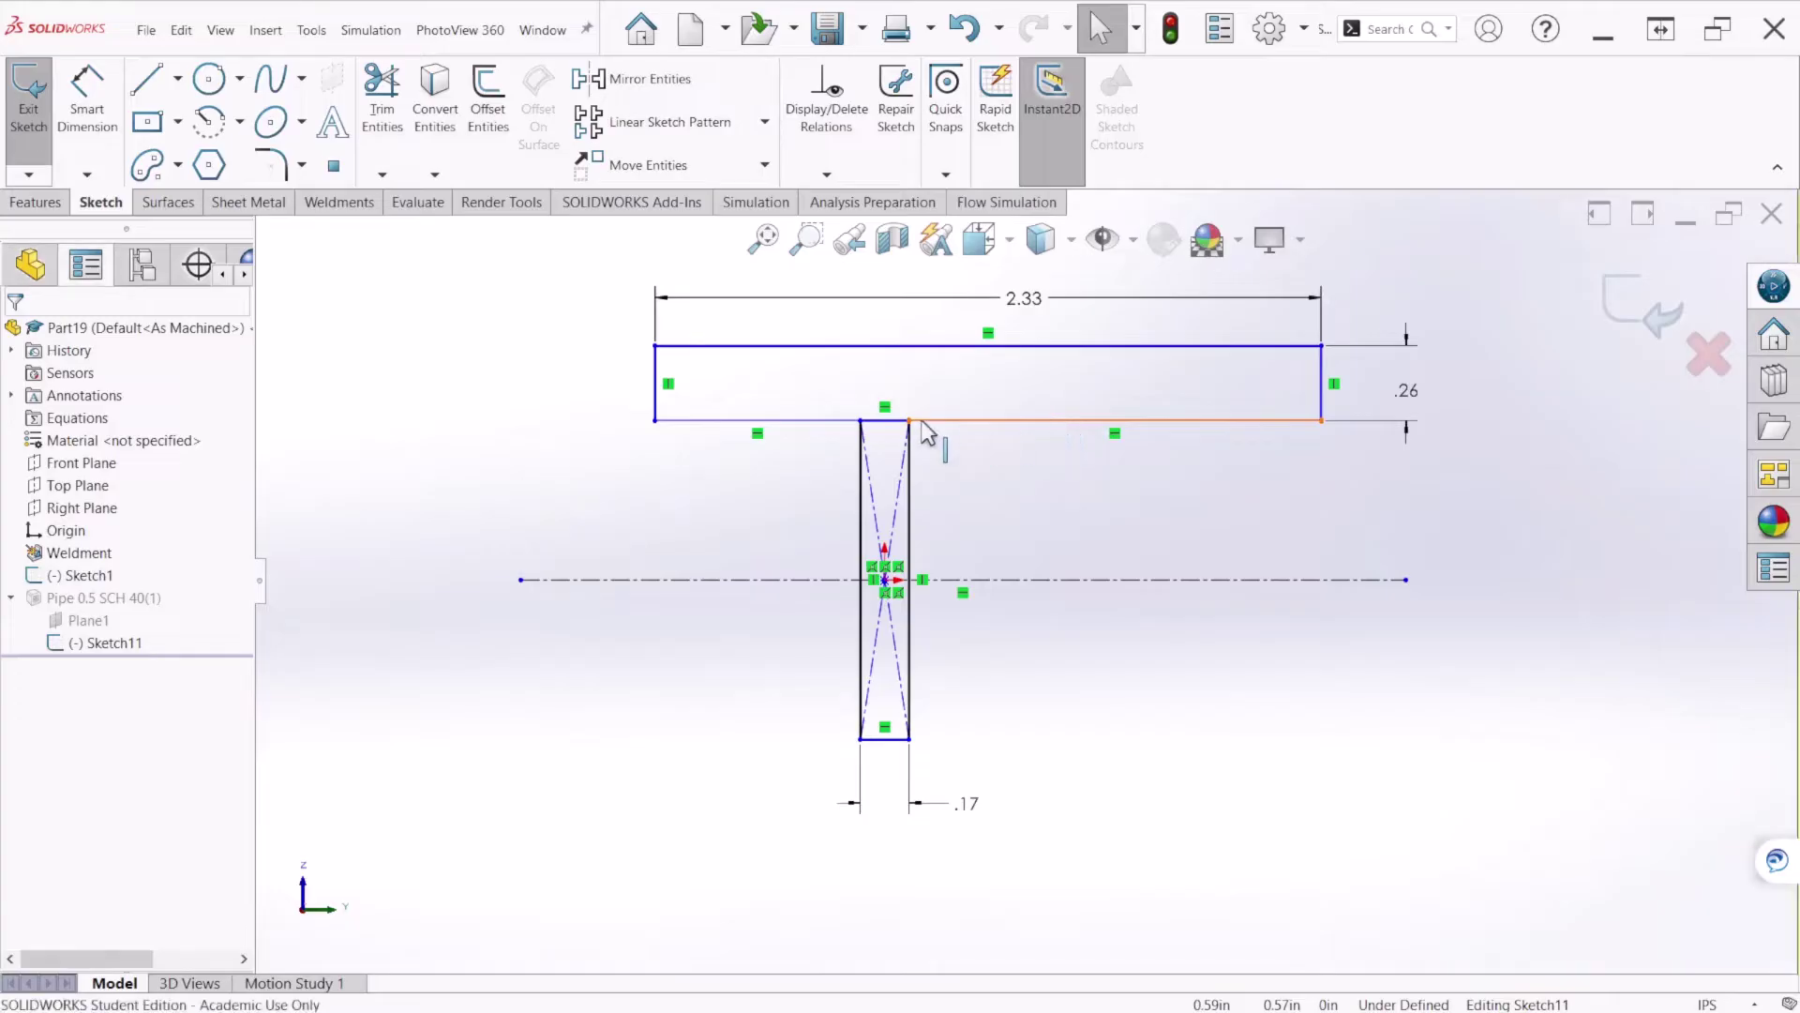
{"action": "left_click", "coordinate": [808, 427], "text": "ctrl"}
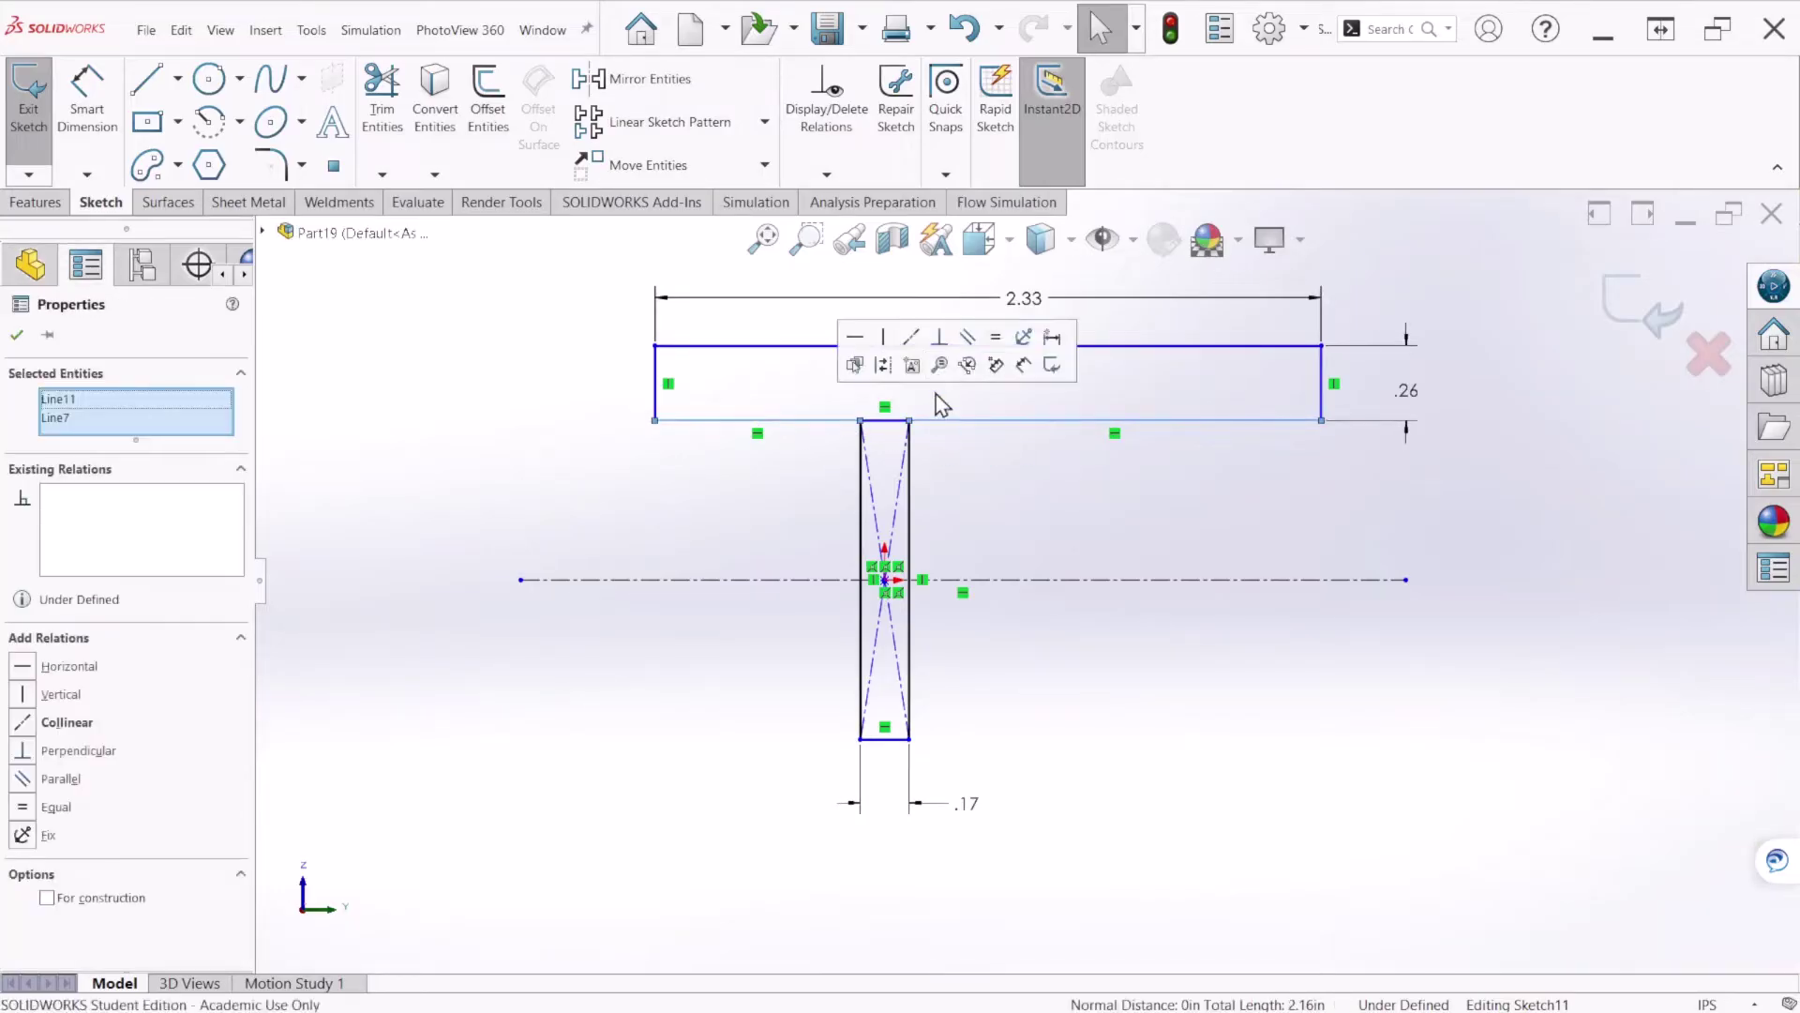
{"action": "left_click", "coordinate": [998, 343]}
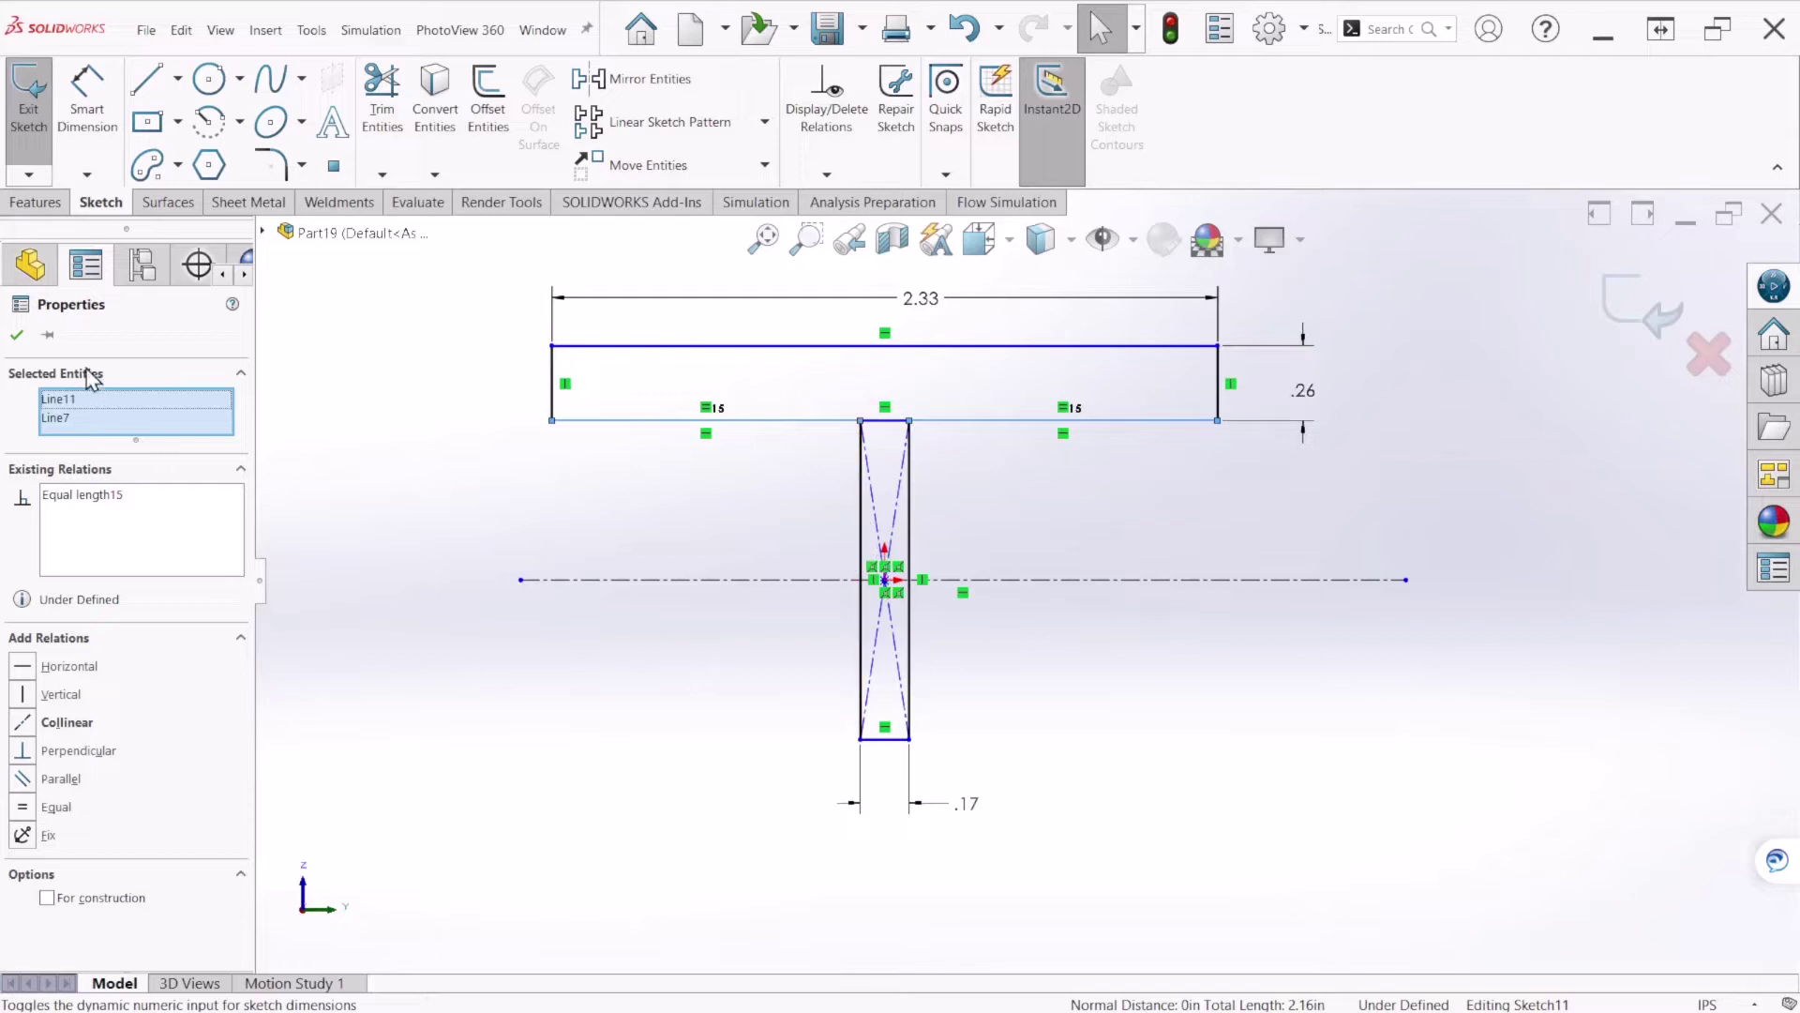
Dimension the distance from the flange's upper edge to the horizontal centerline to 1.5 in
{"action": "left_click", "coordinate": [87, 94]}
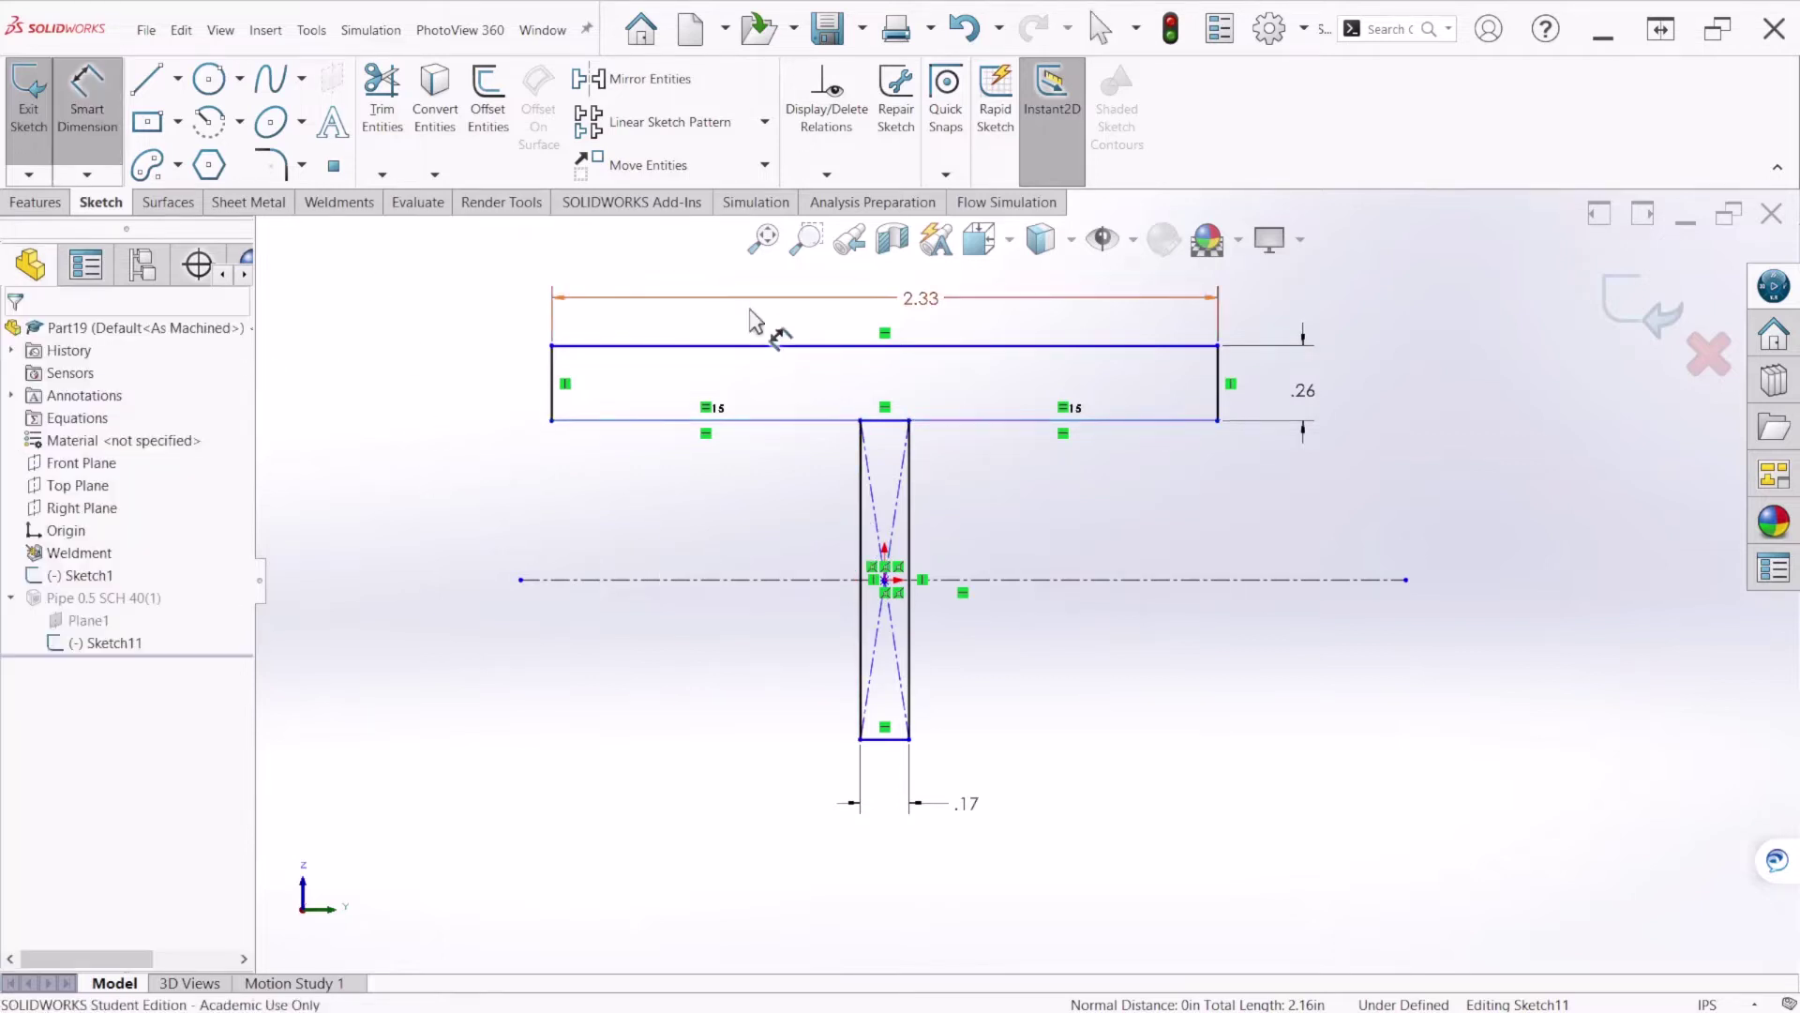
{"action": "left_click", "coordinate": [759, 346]}
{"action": "left_click", "coordinate": [776, 580]}
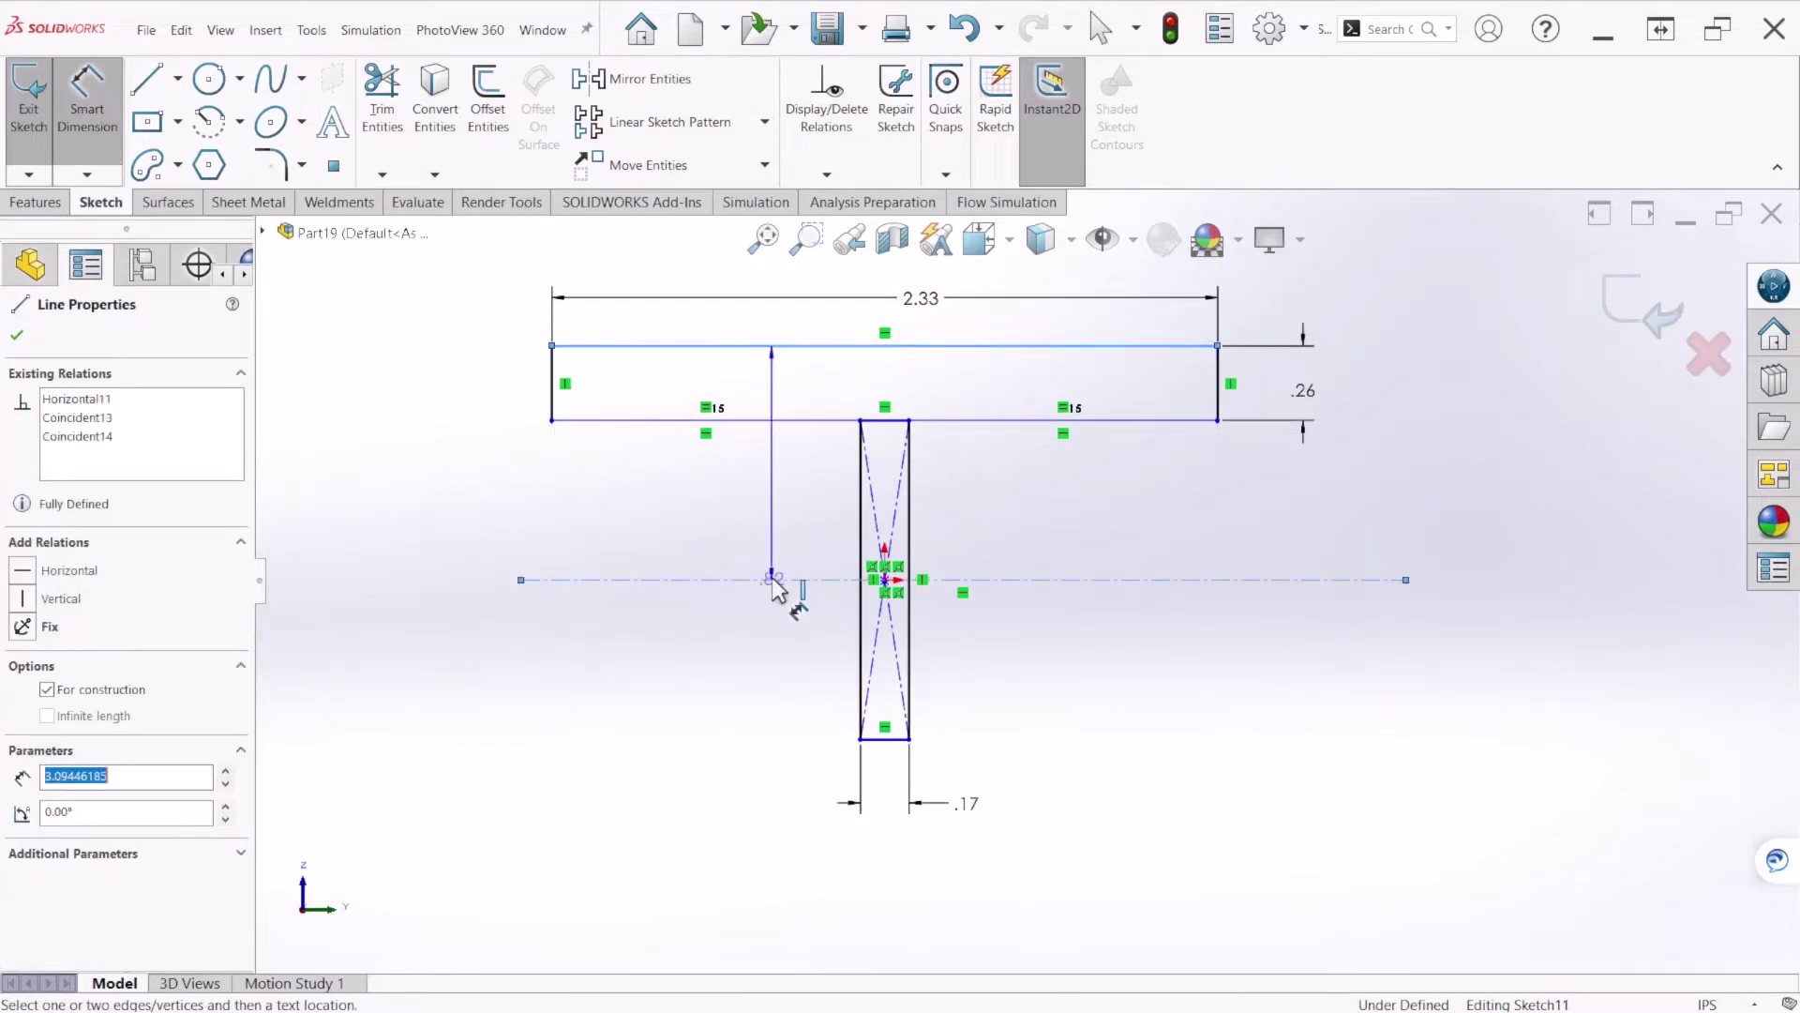
{"action": "left_click", "coordinate": [521, 490]}
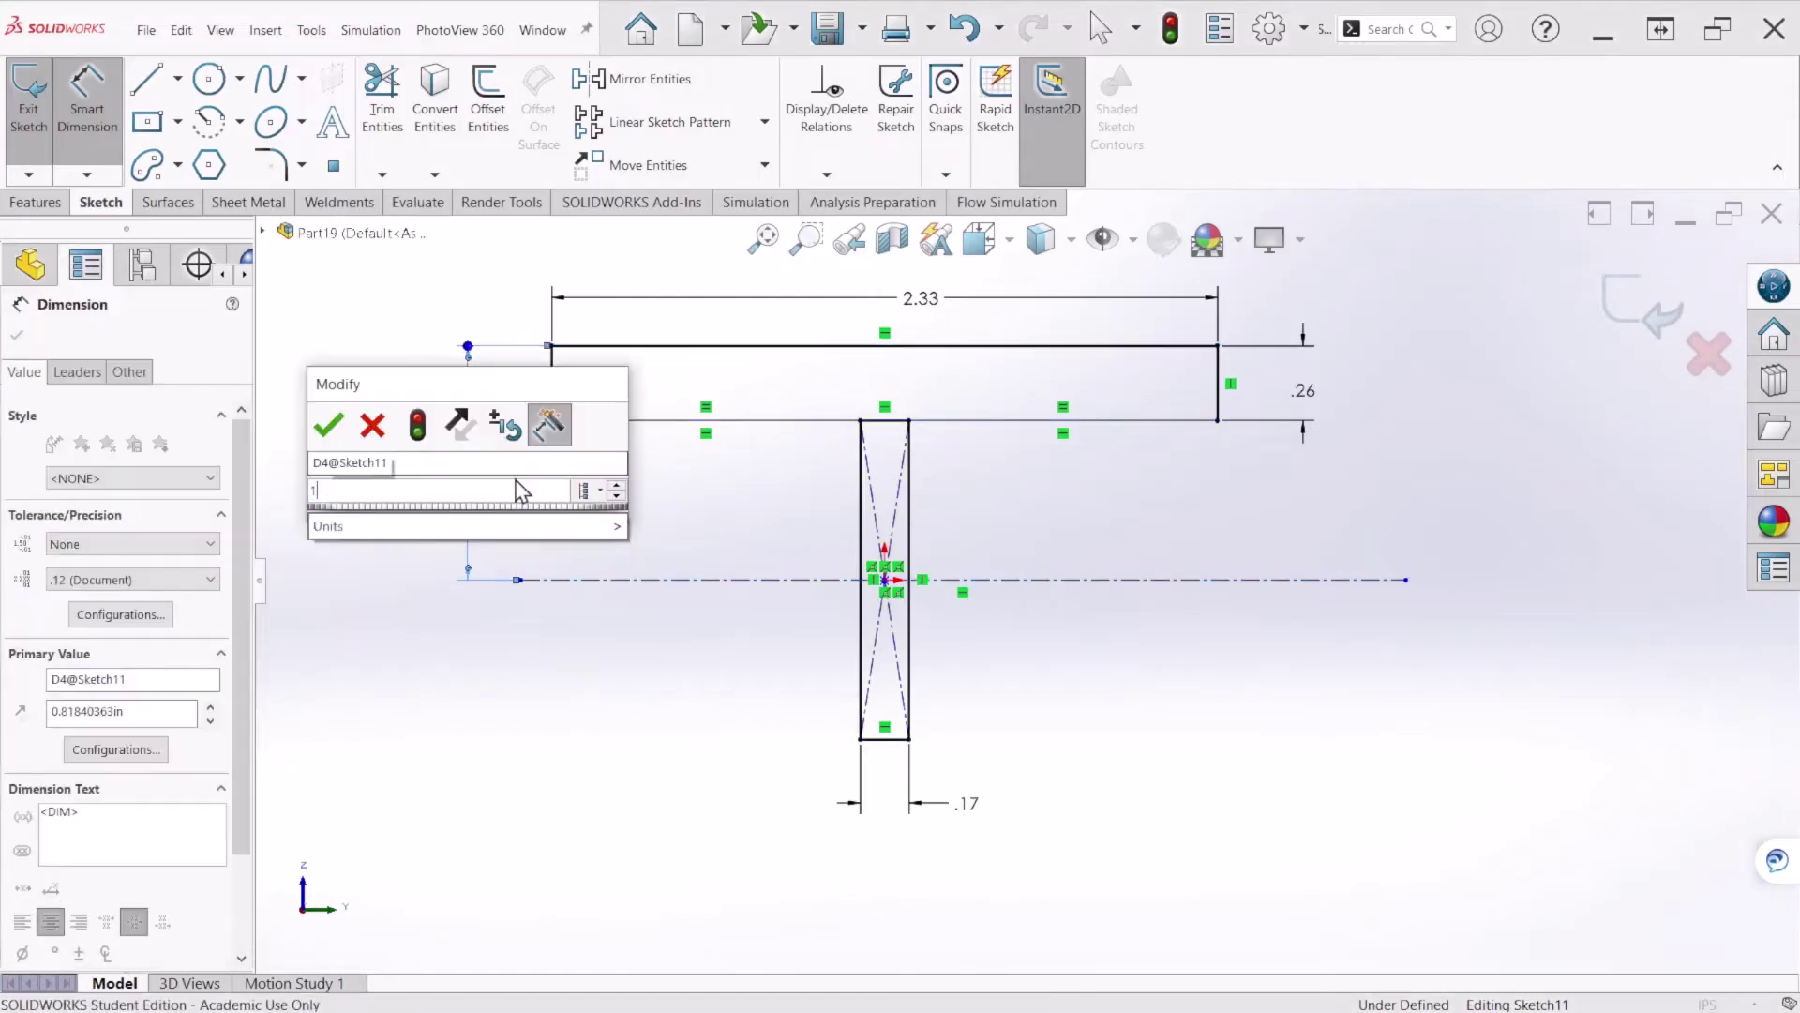
{"action": "type", "text": "1.5"}
{"action": "key", "text": "Return"}
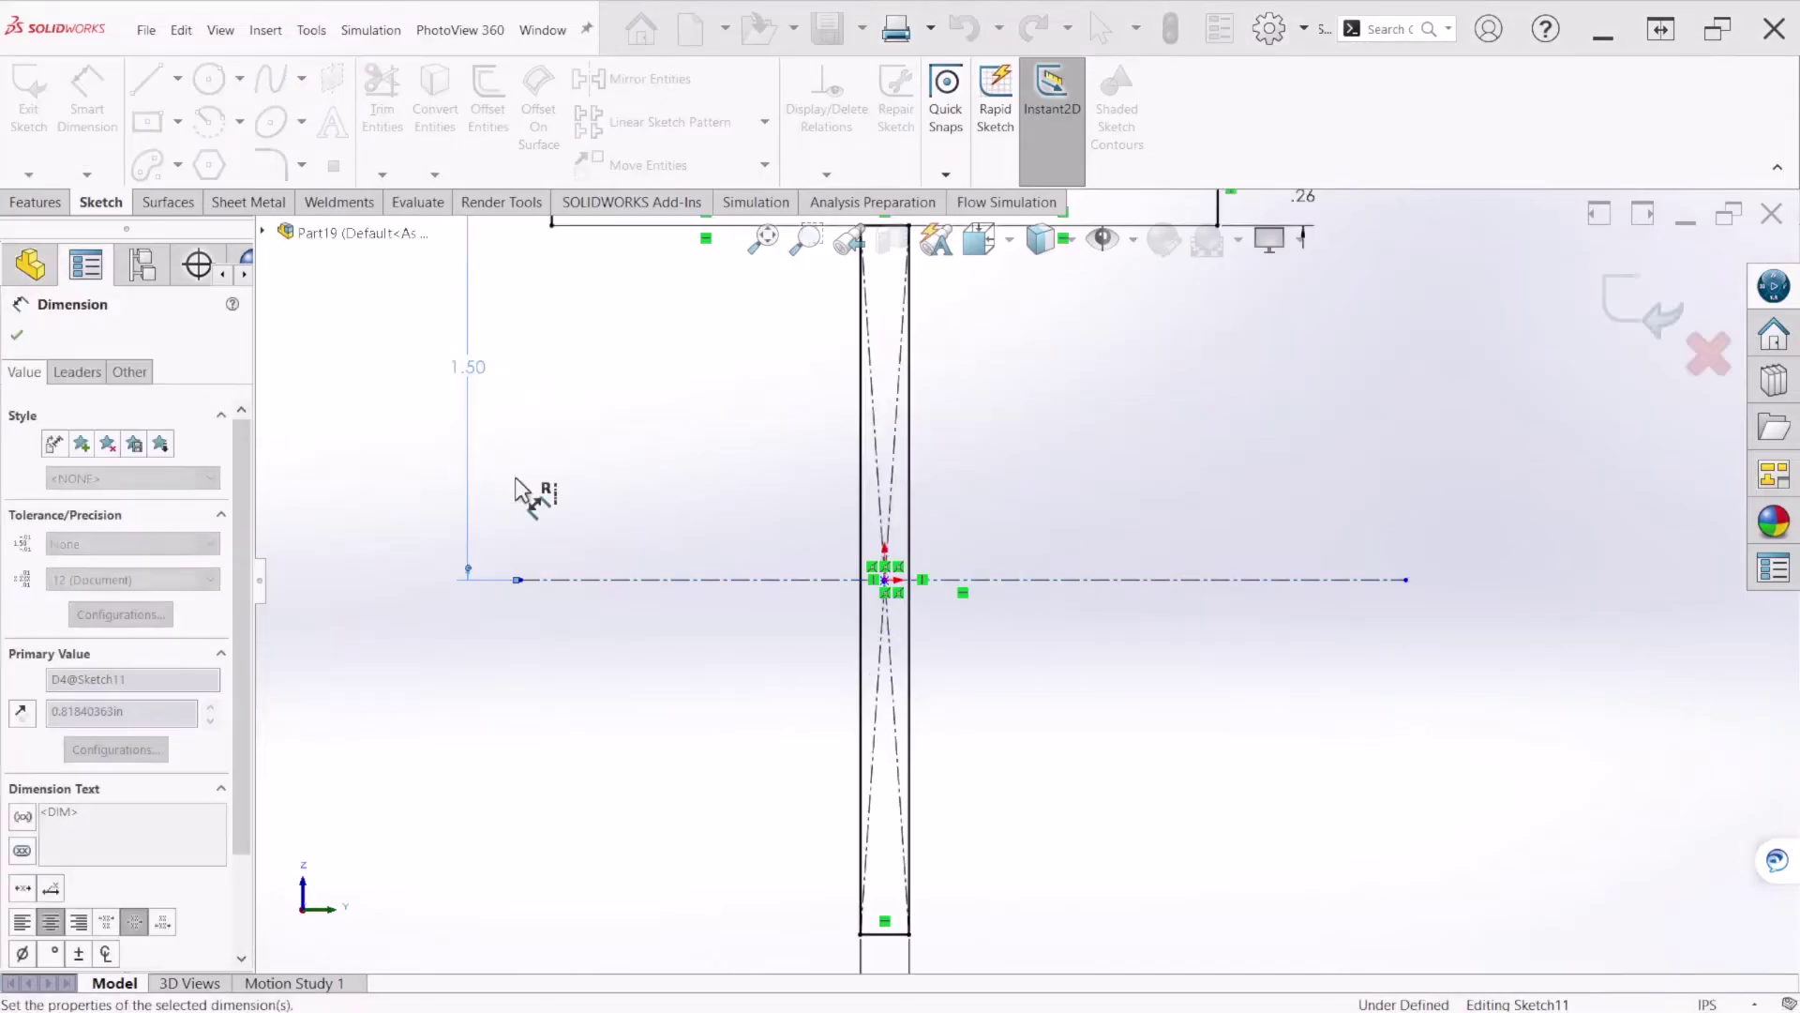
{"action": "key", "text": "f"}
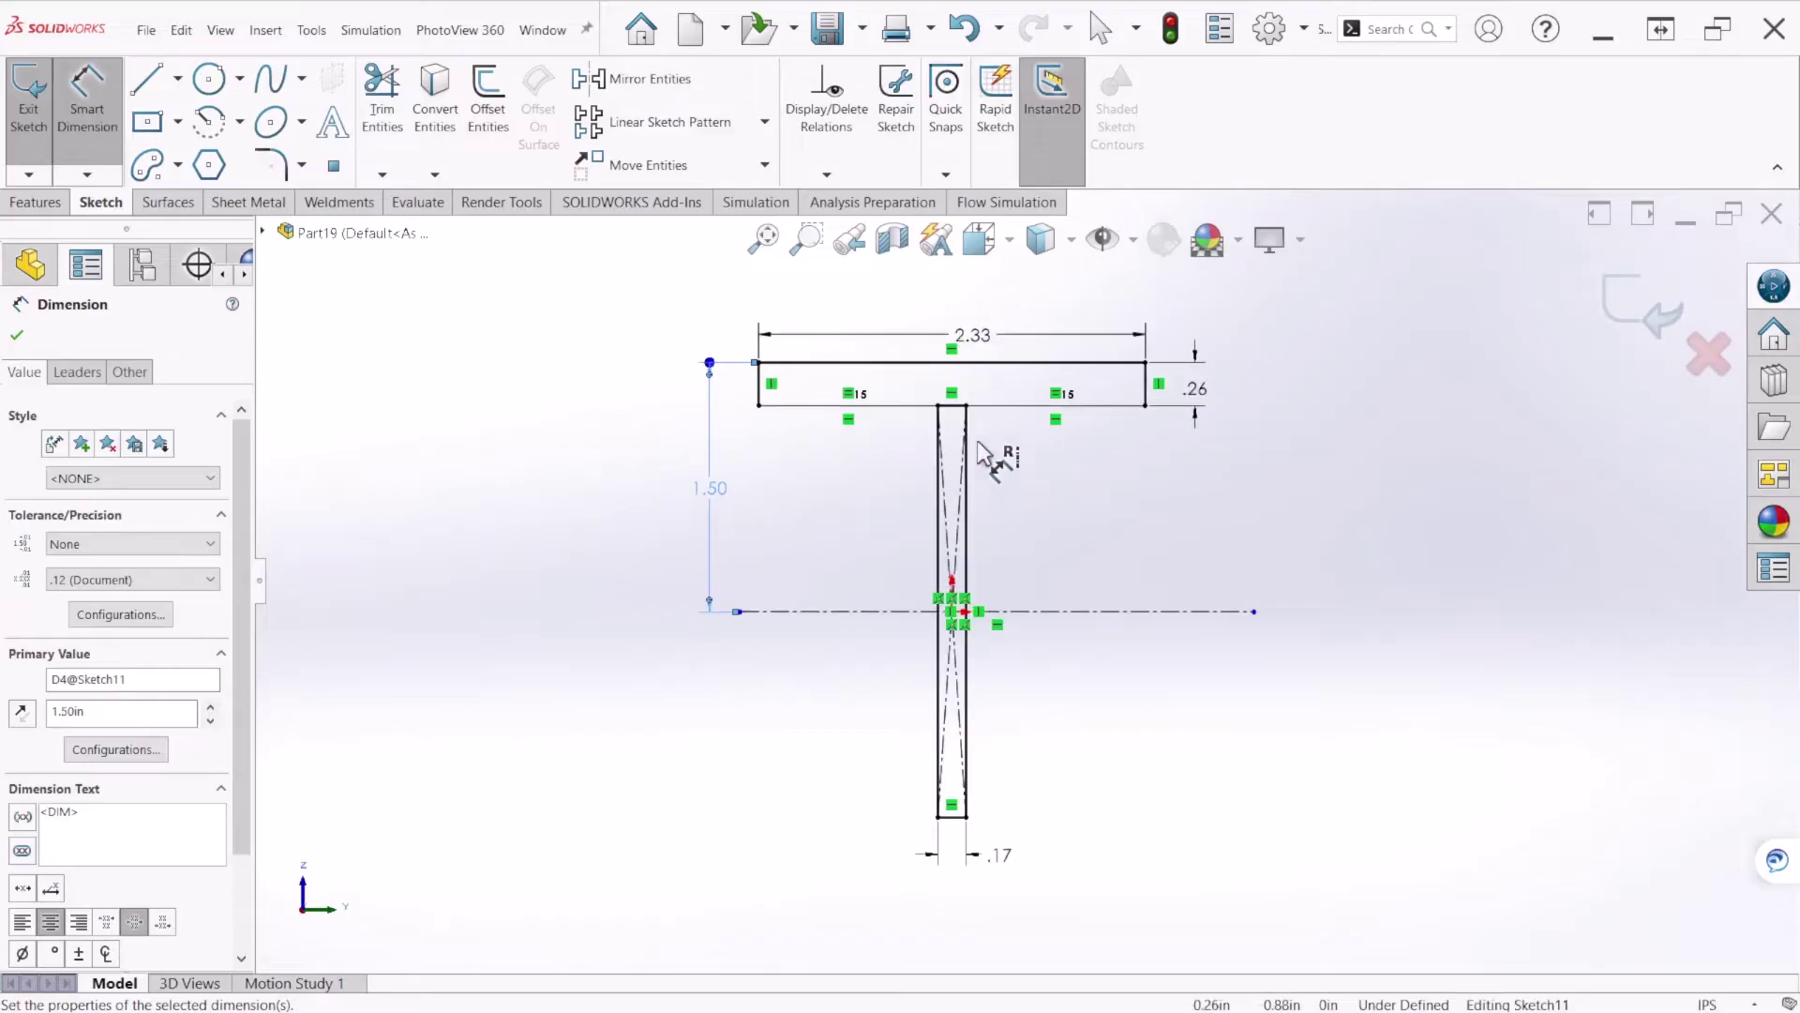
Trim away the short line between the web and the upper flange
{"action": "left_click", "coordinate": [381, 99]}
{"action": "scroll", "coordinate": [976, 460], "scroll_direction": "down", "scroll_amount": 5}
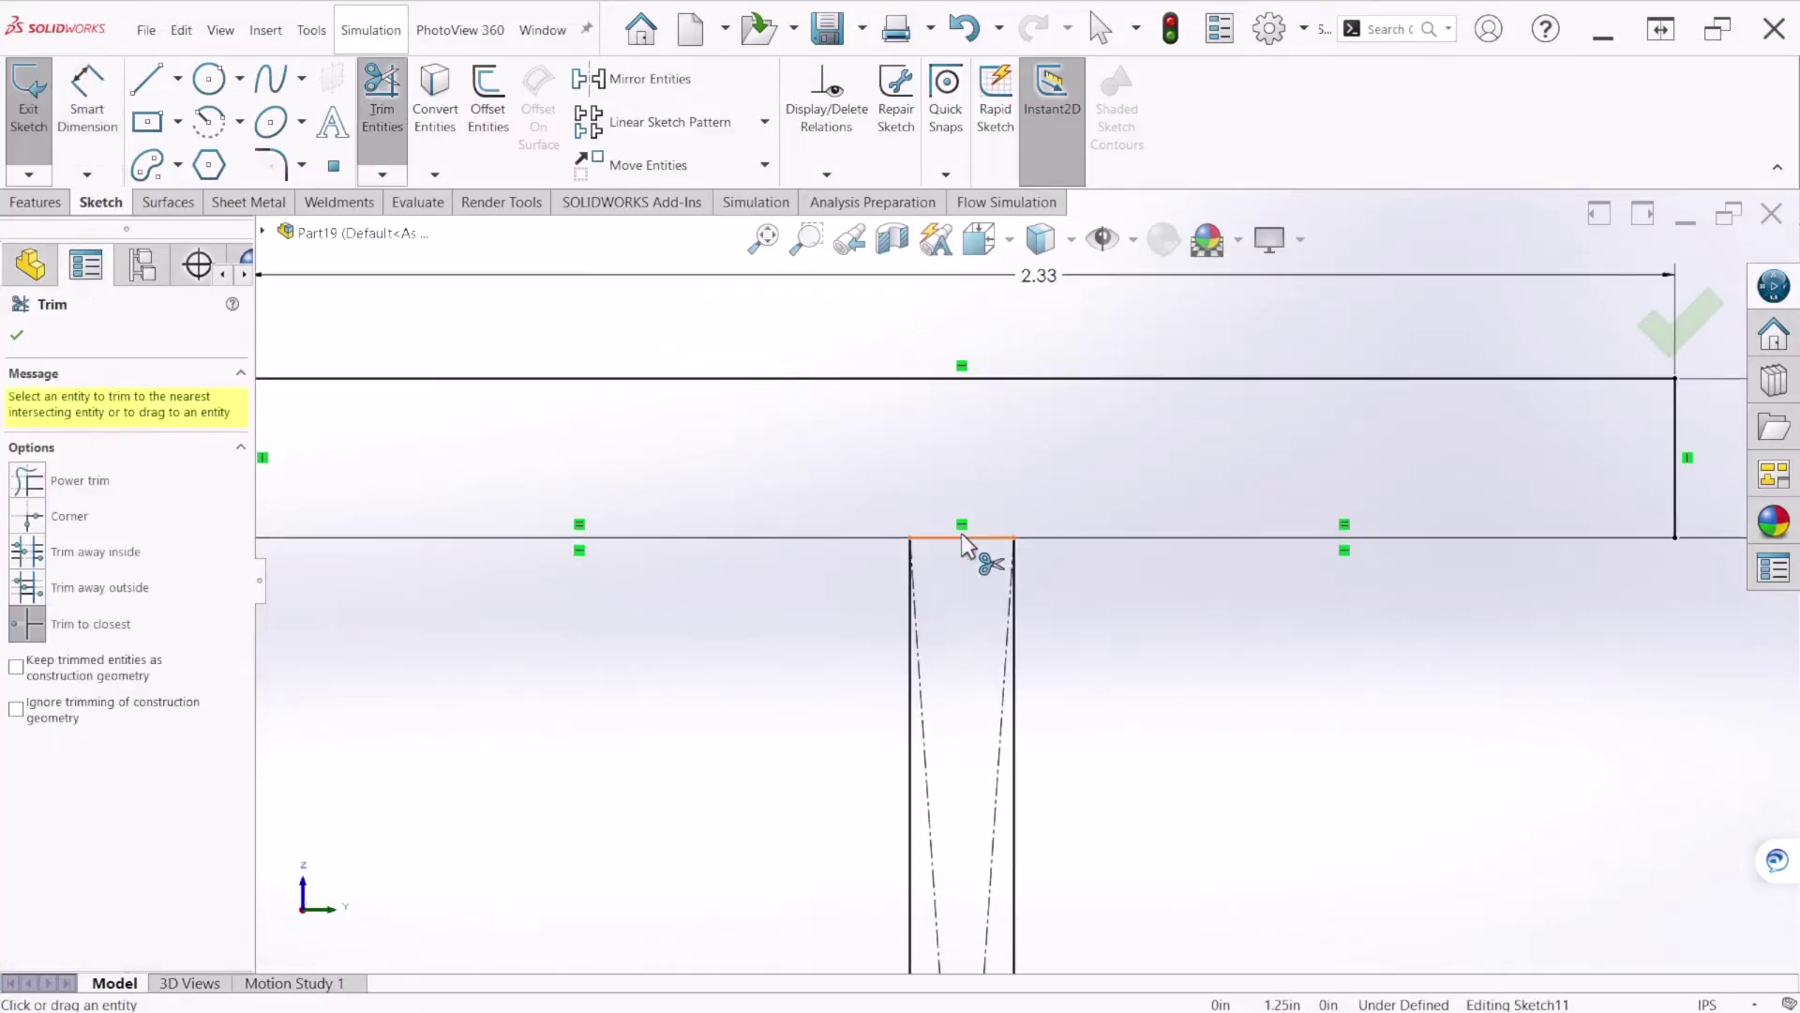
{"action": "left_click", "coordinate": [965, 540]}
{"action": "scroll", "coordinate": [973, 572], "scroll_direction": "up", "scroll_amount": 5}
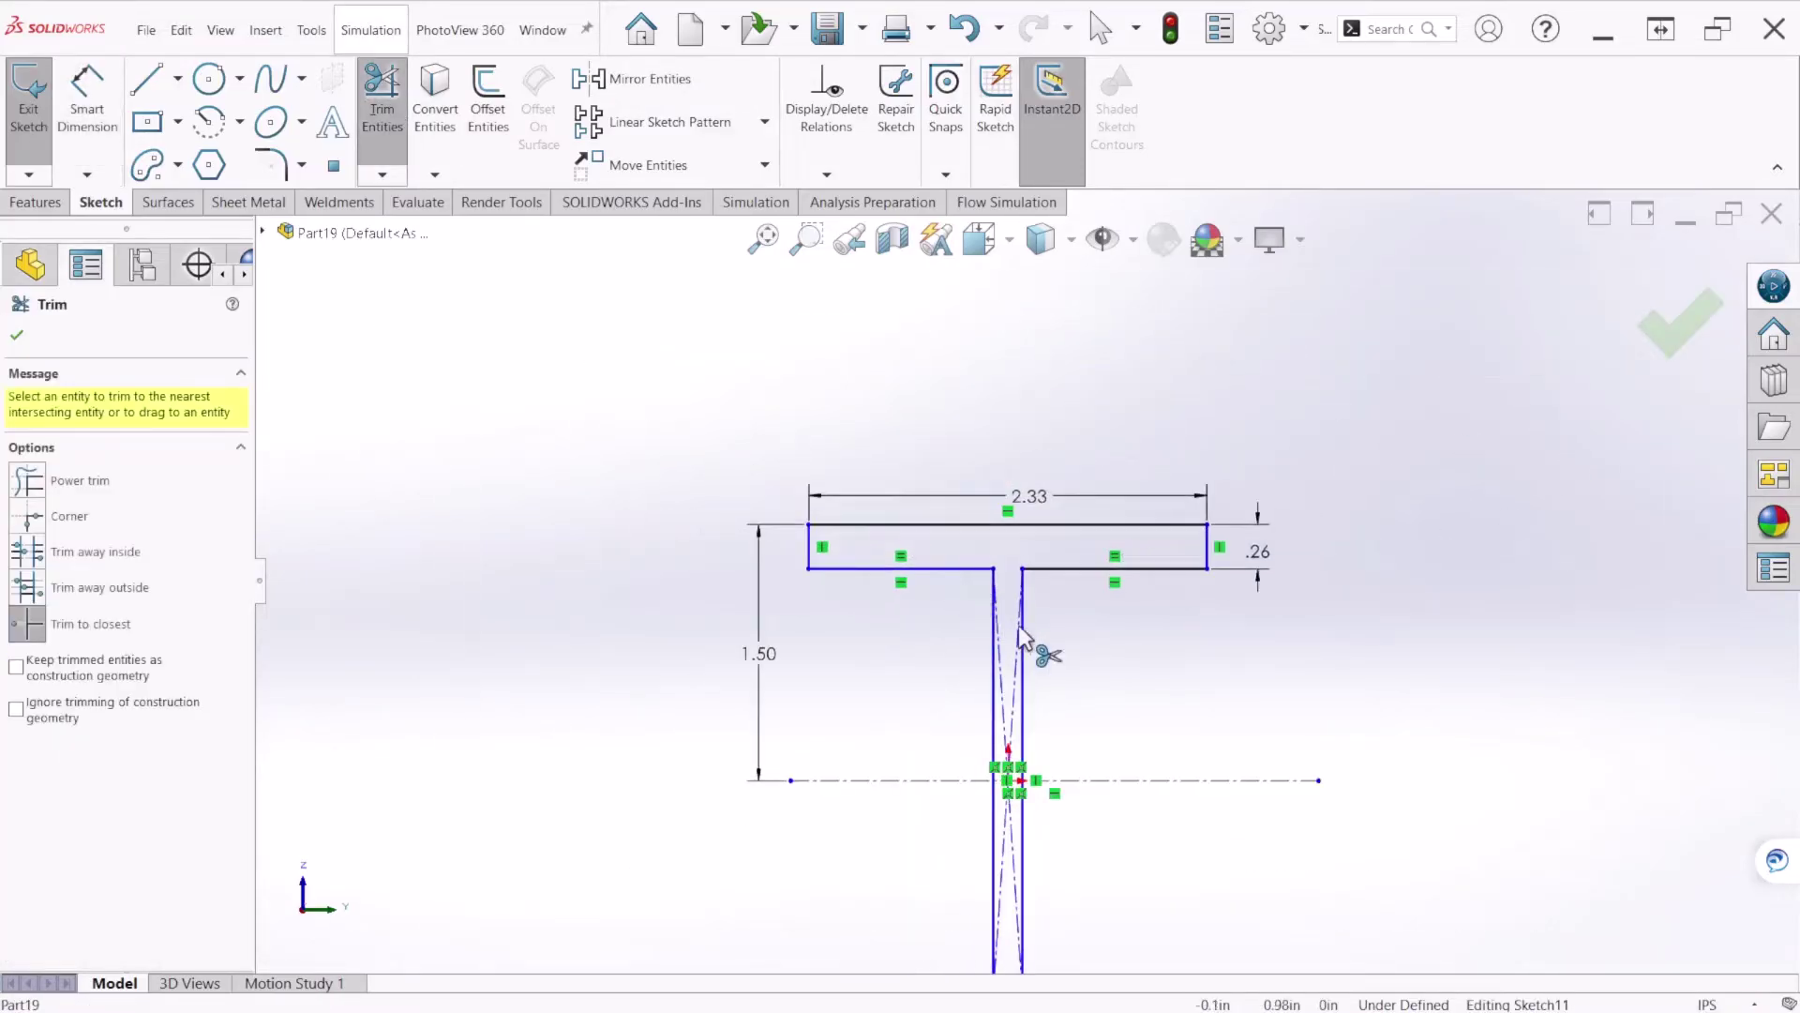
{"action": "key", "text": "Escape"}
Mirror the five upper flange lines about the horizontal centerline, keeping the originals
{"action": "left_click_drag", "start_coordinate": [769, 433], "coordinate": [1350, 609]}
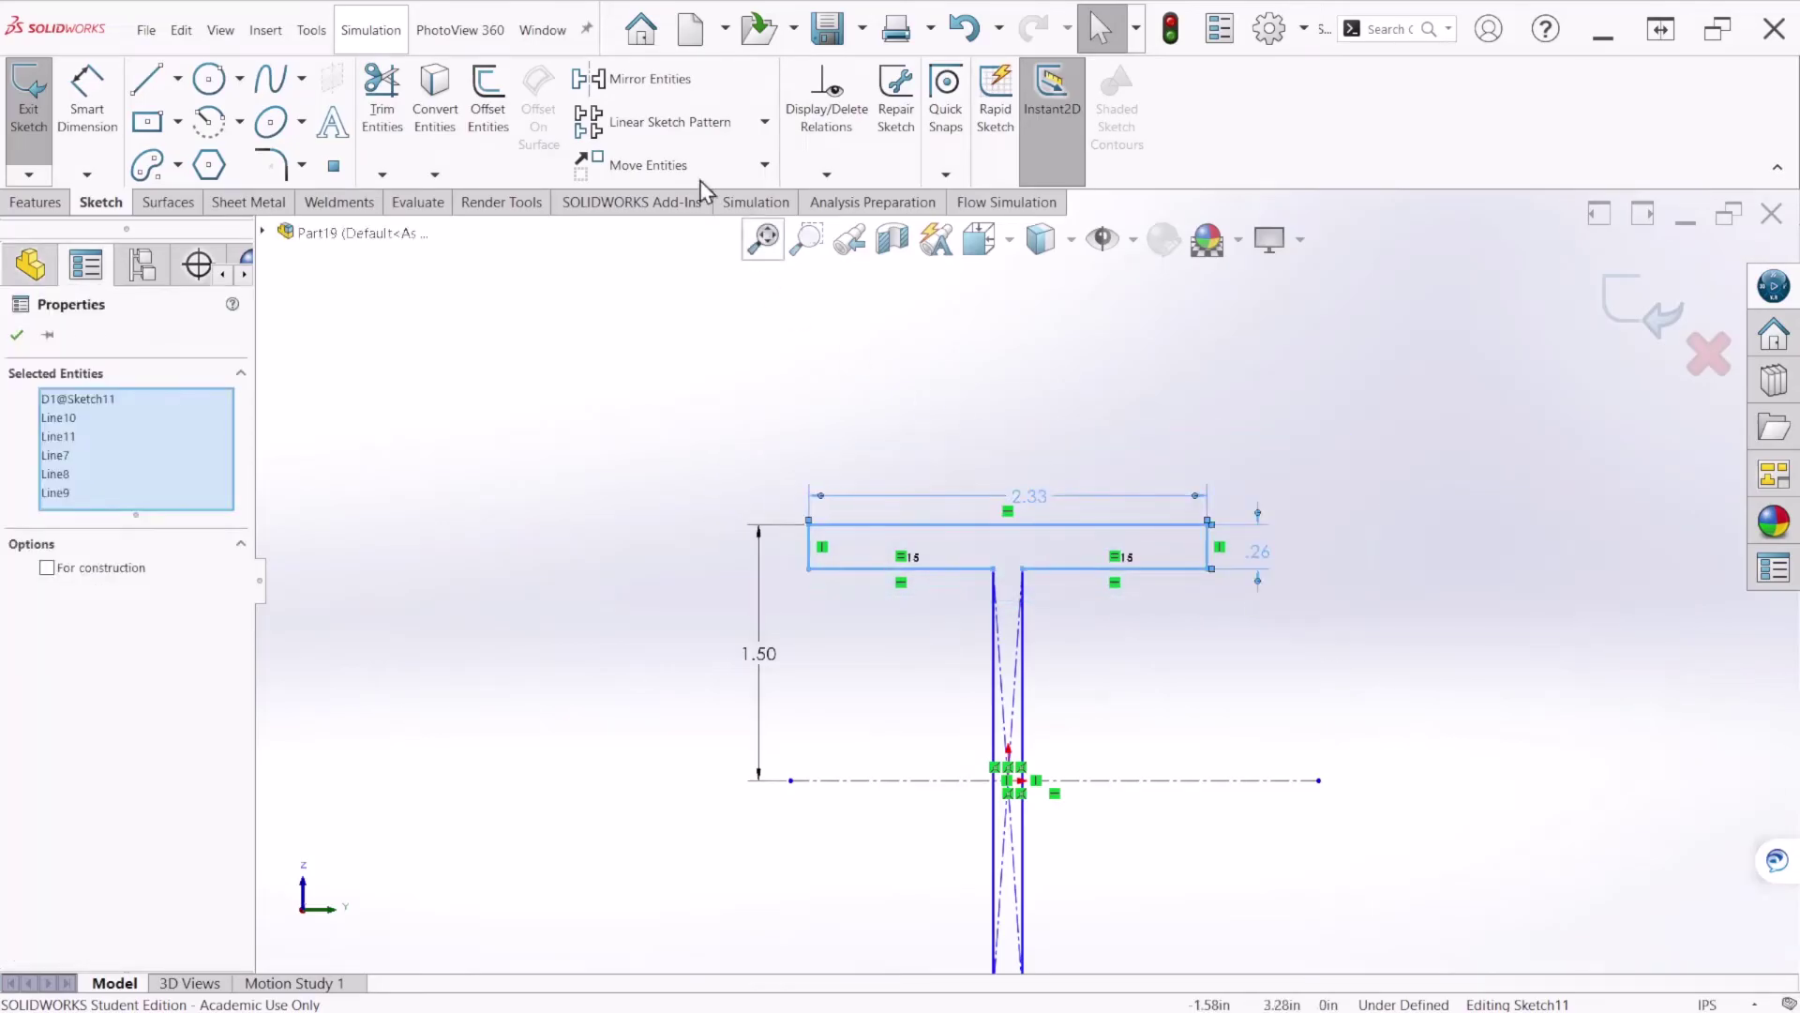
{"action": "left_click", "coordinate": [634, 92]}
{"action": "scroll", "coordinate": [868, 581], "scroll_direction": "up", "scroll_amount": 2}
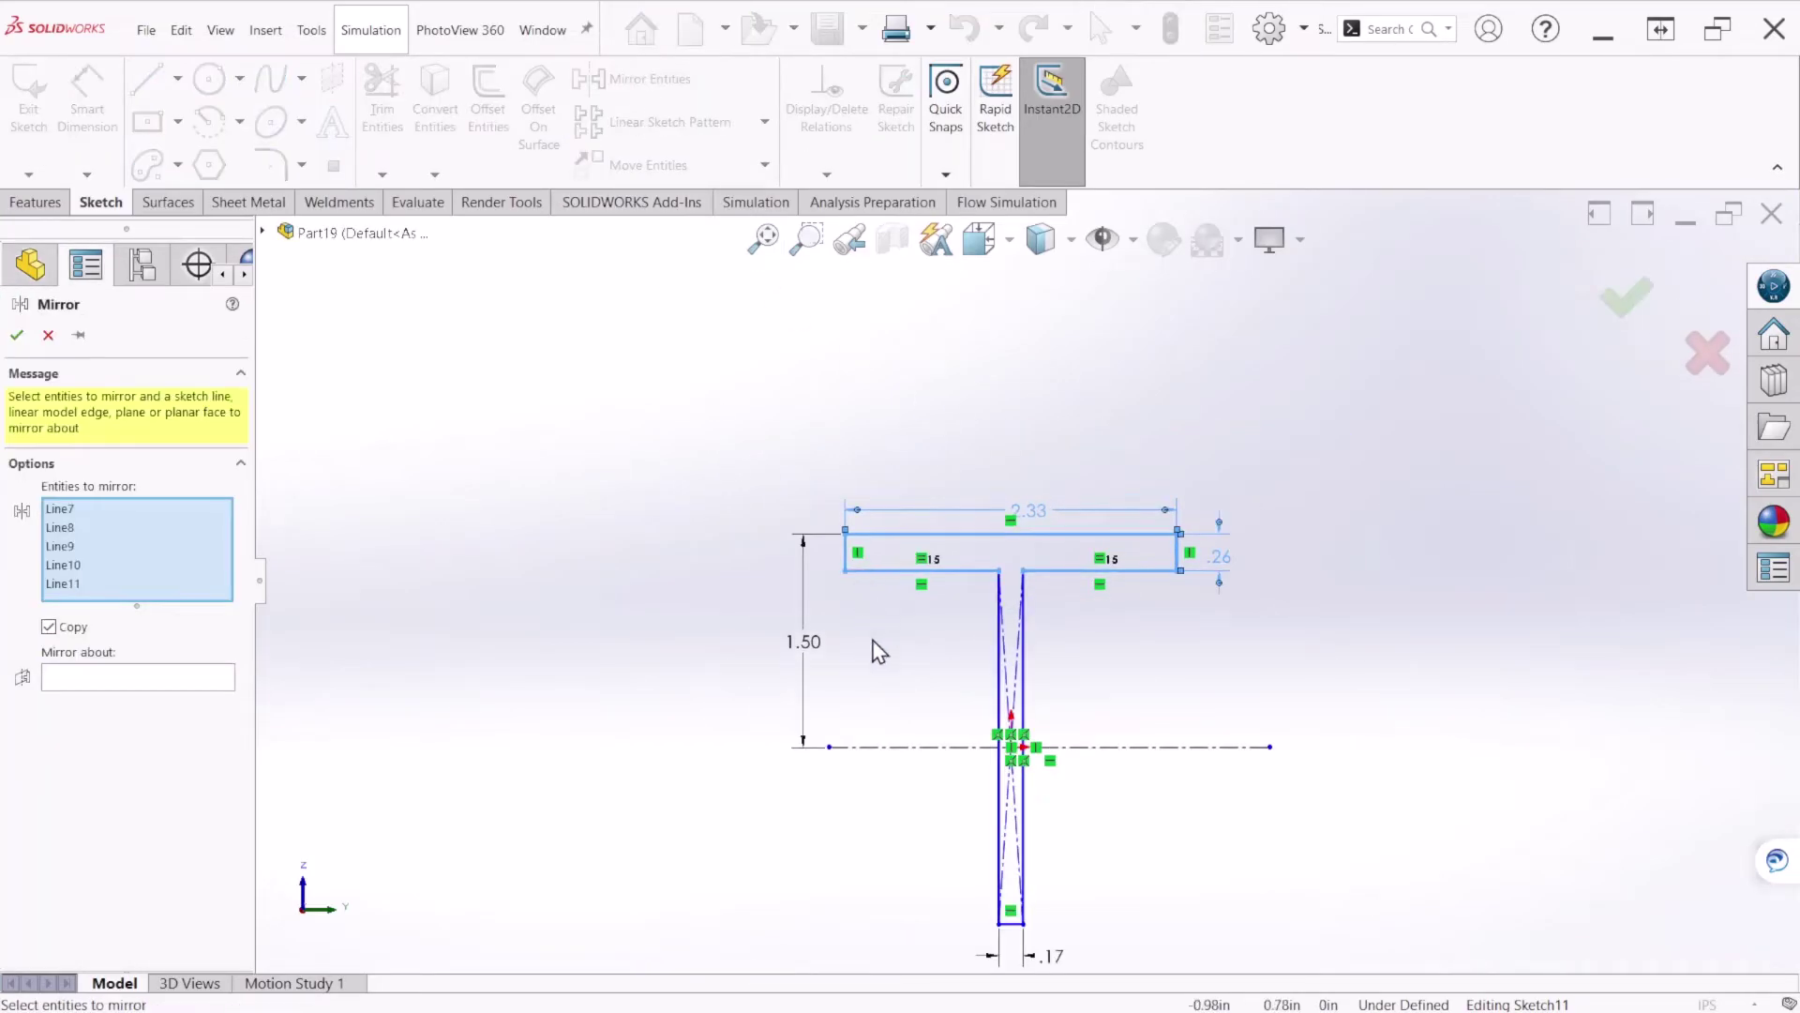
{"action": "left_click", "coordinate": [109, 682]}
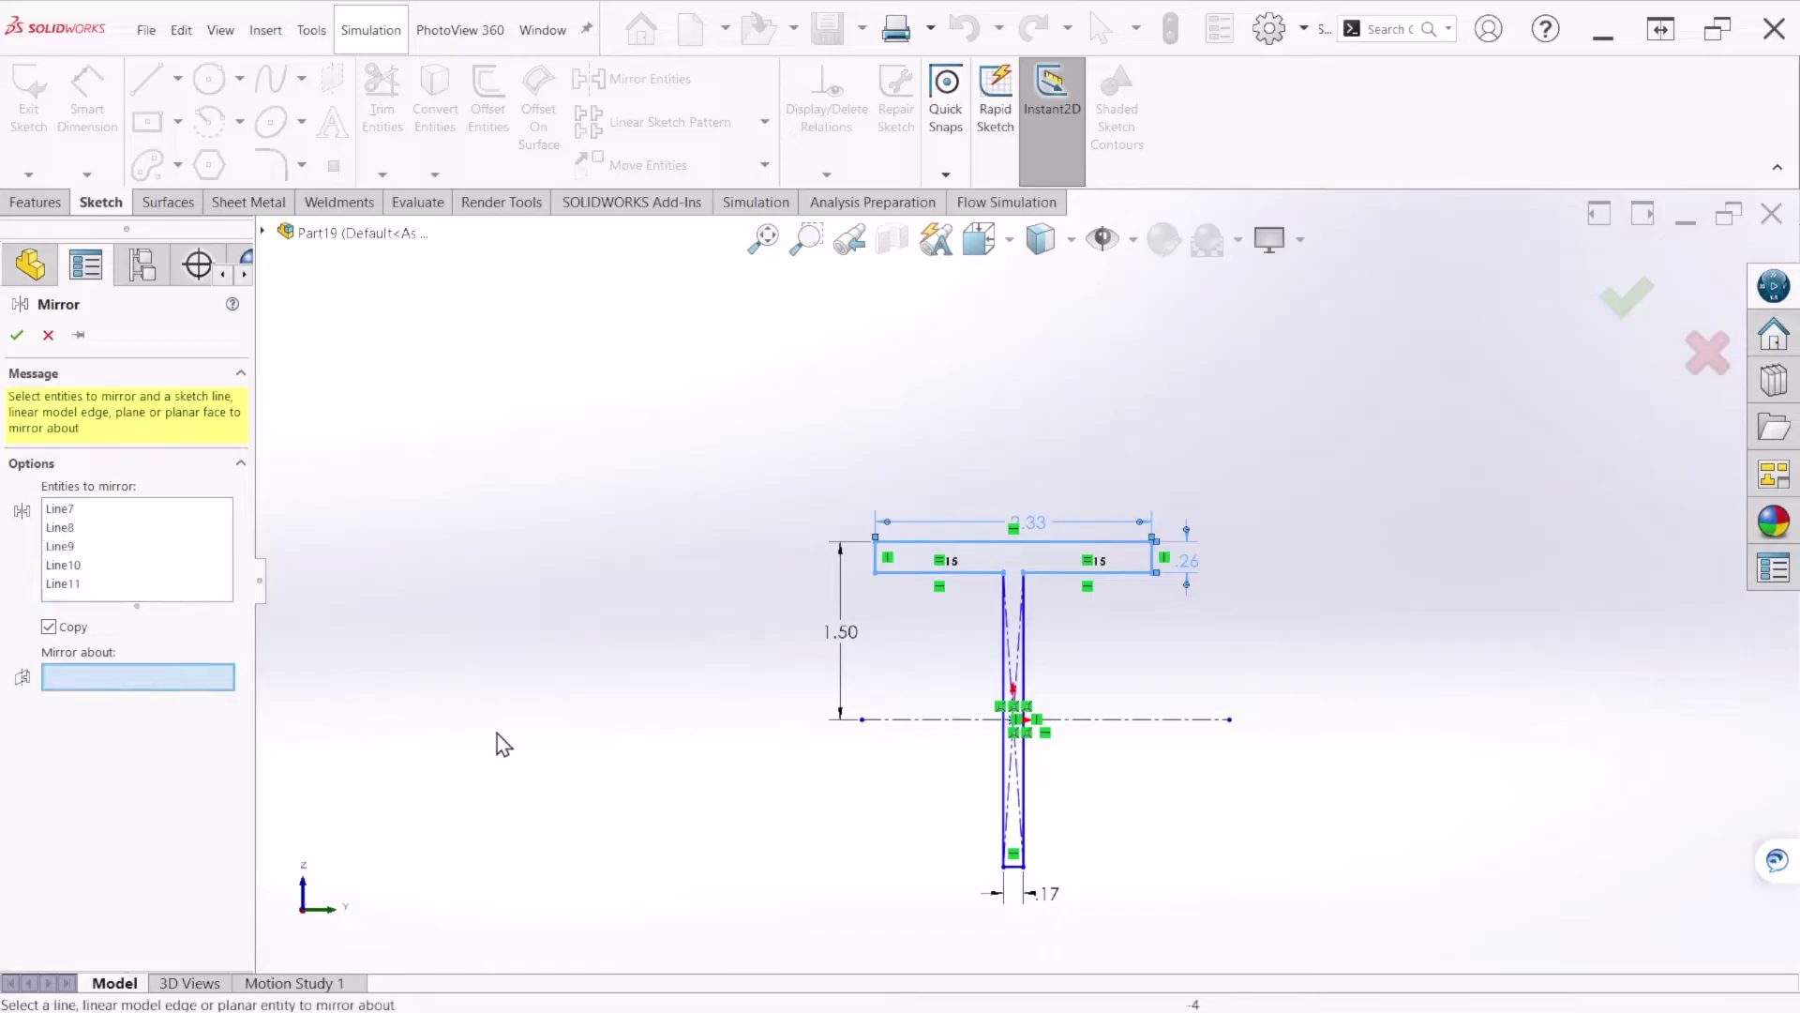
{"action": "left_click", "coordinate": [1112, 718]}
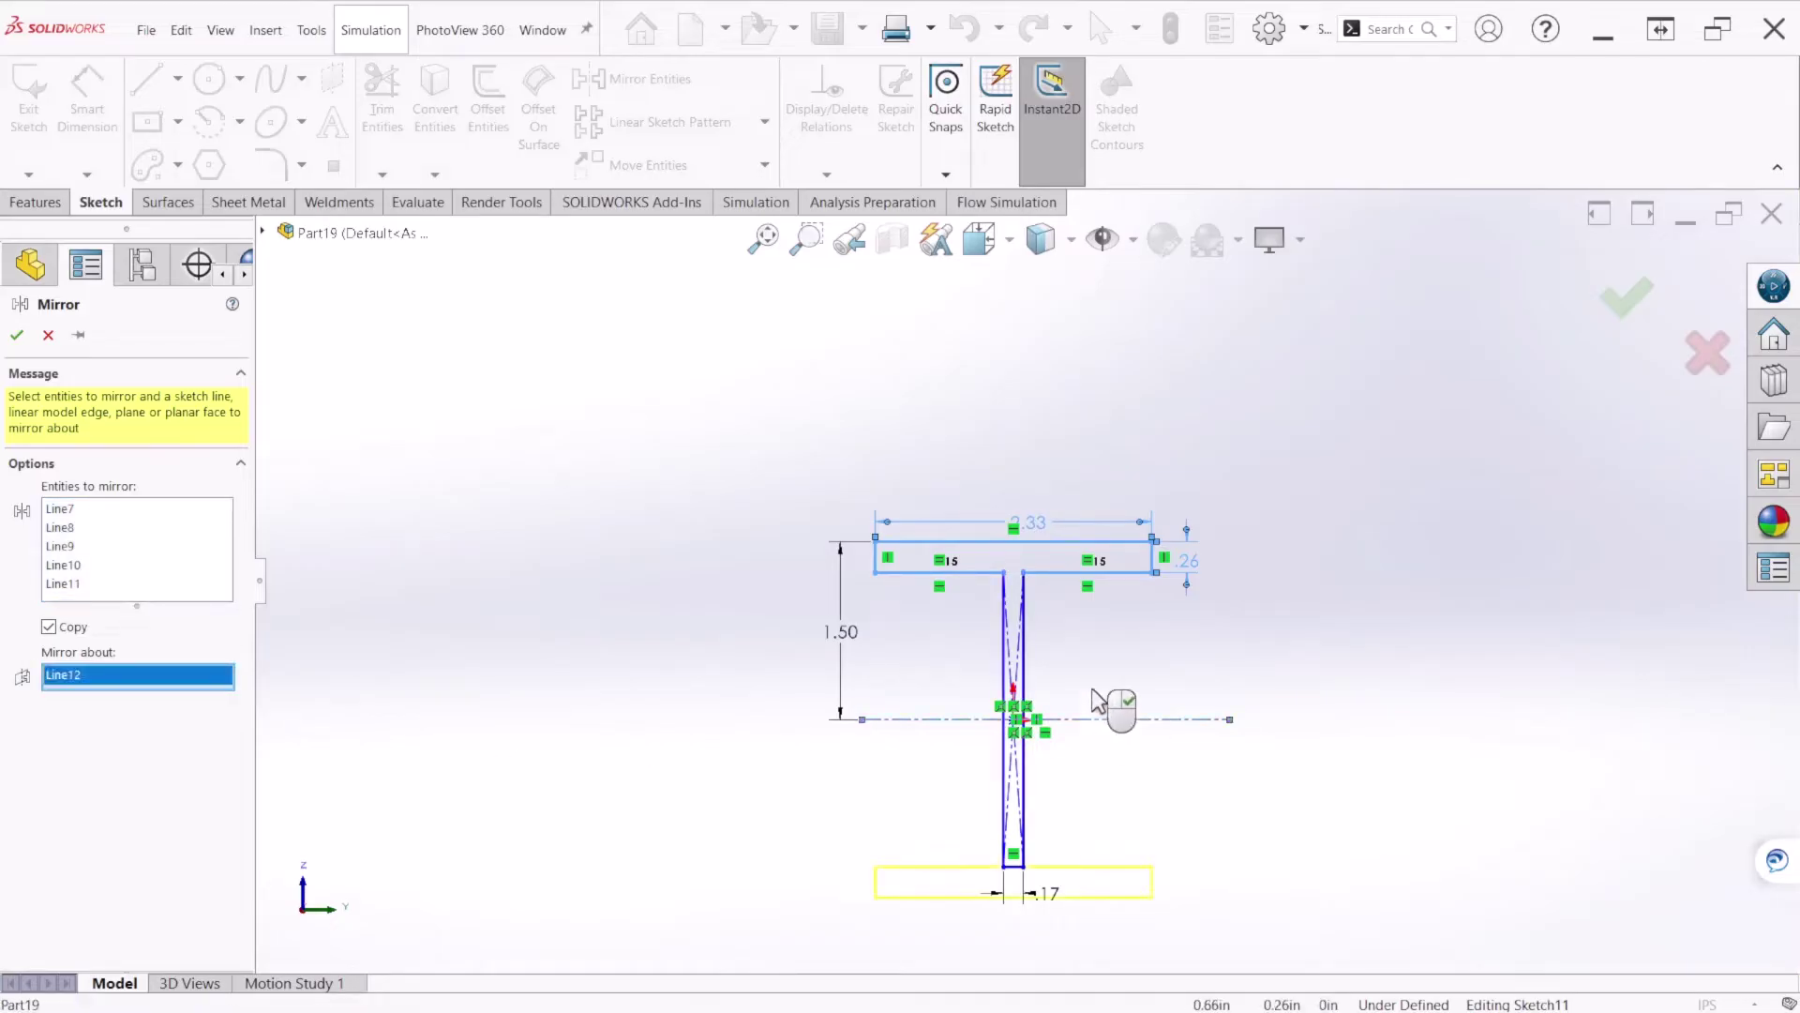
{"action": "left_click", "coordinate": [1633, 309]}
Trim away the short line between the web and the lower flange to complete the I-shaped outline
{"action": "scroll", "coordinate": [977, 859], "scroll_direction": "down", "scroll_amount": 6}
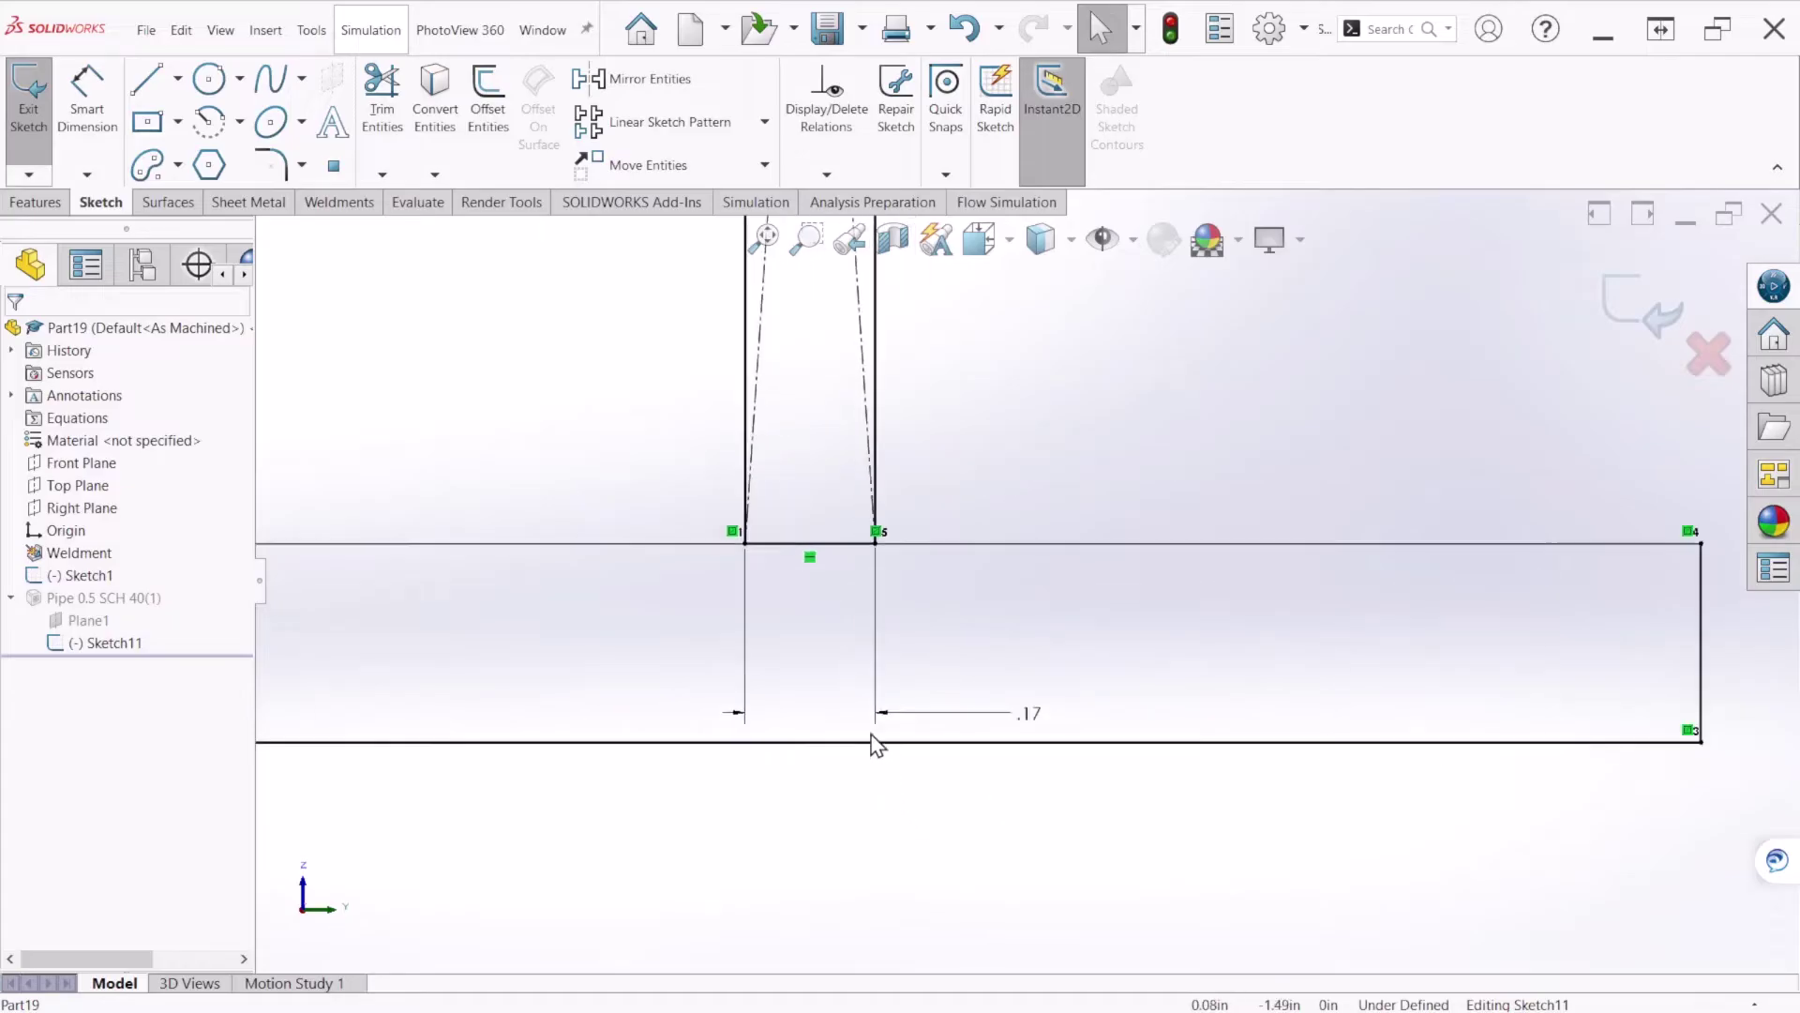
{"action": "left_click", "coordinate": [381, 103]}
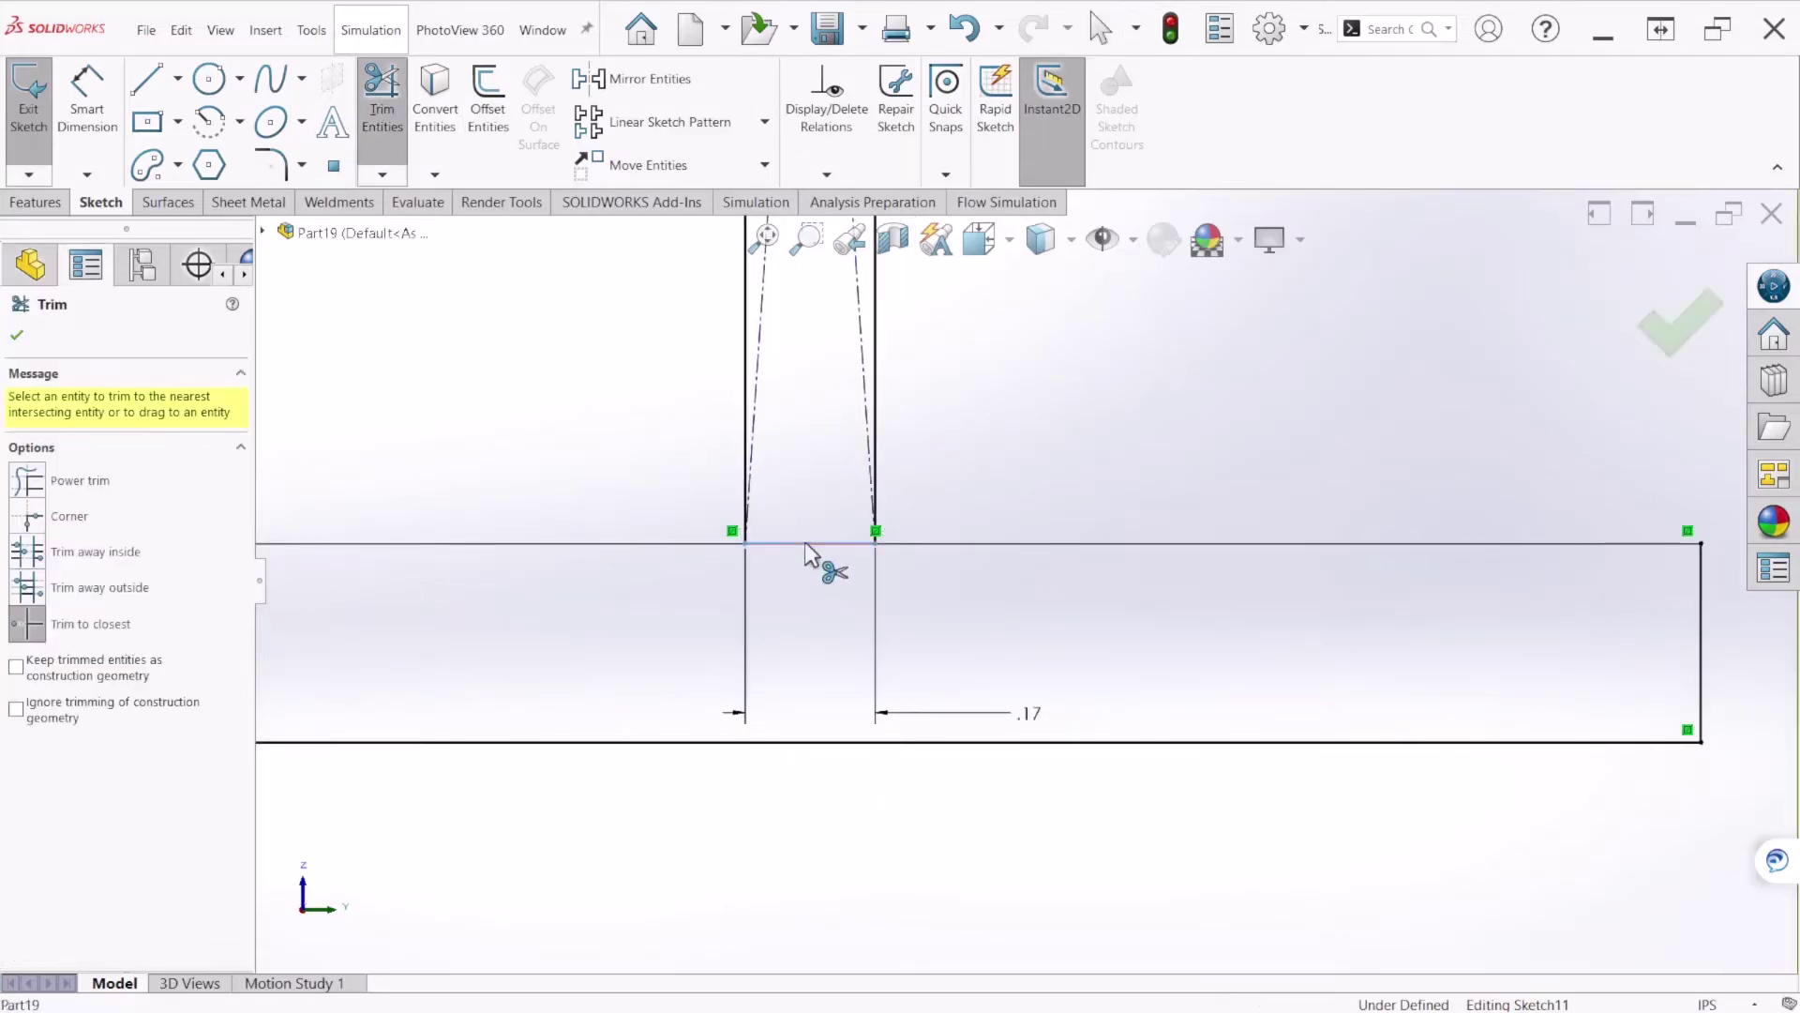
{"action": "left_click", "coordinate": [808, 544]}
{"action": "scroll", "coordinate": [823, 628], "scroll_direction": "up", "scroll_amount": 5}
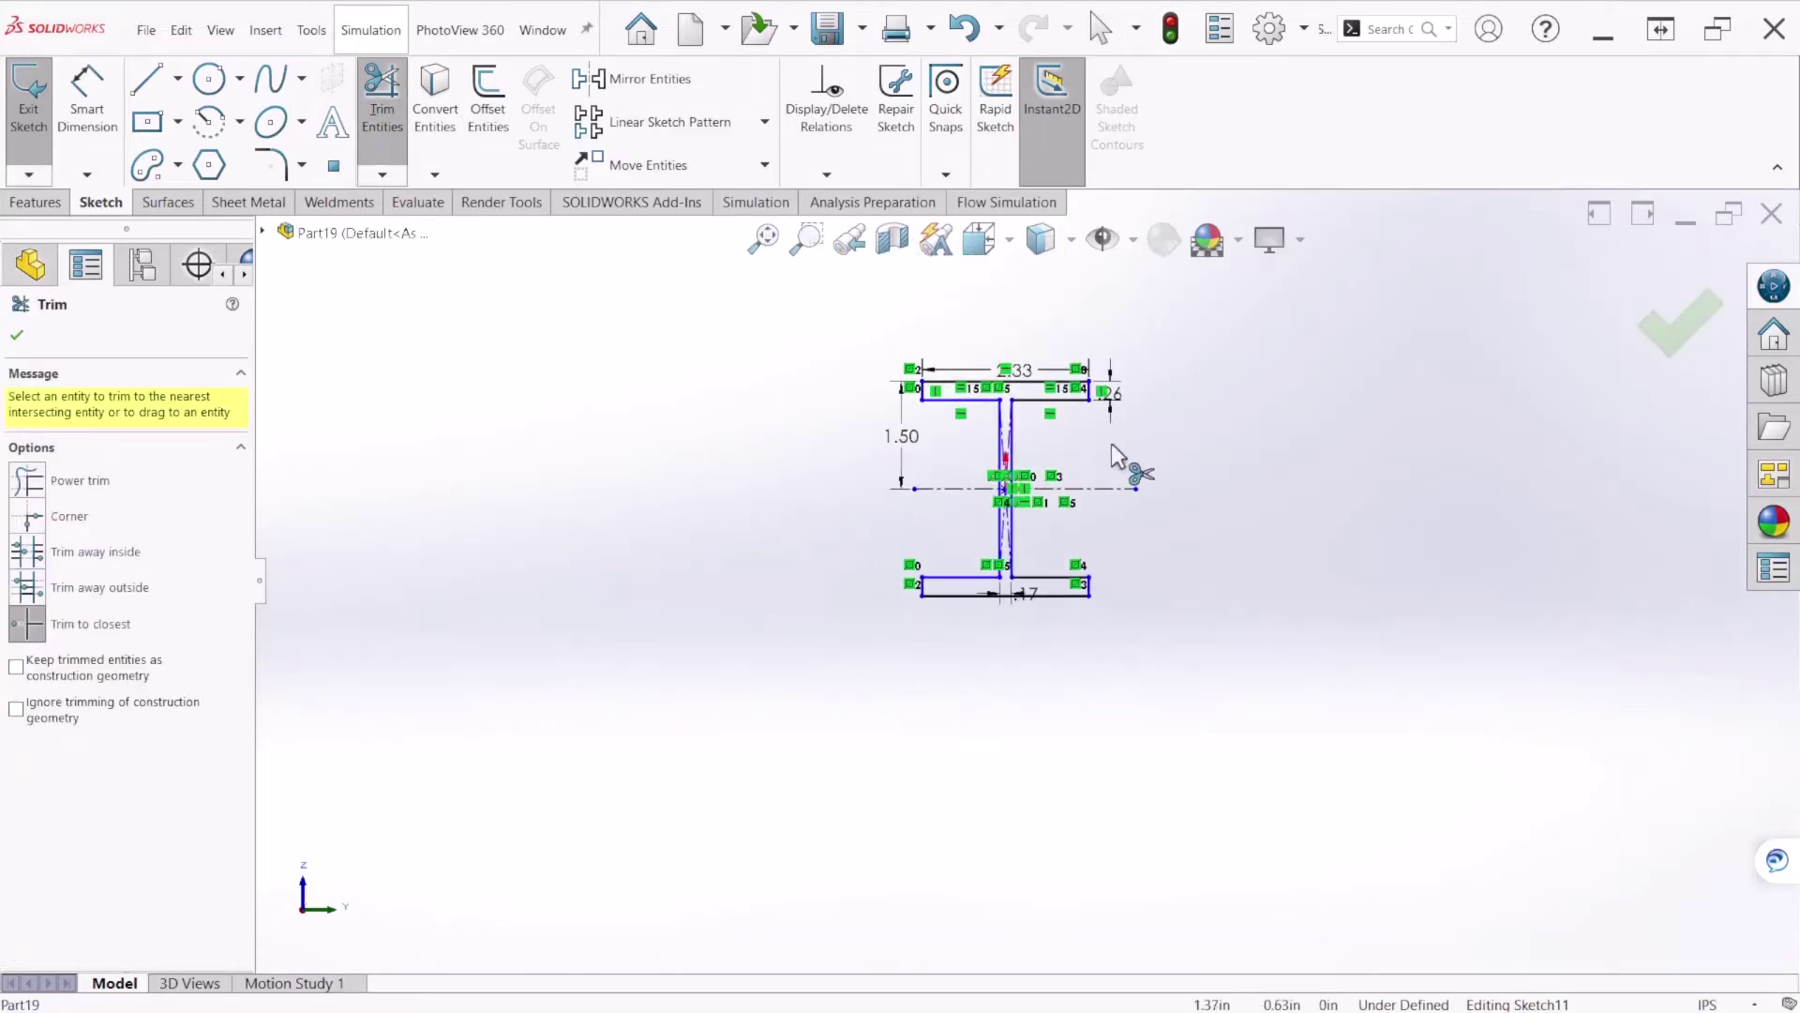
{"action": "left_click", "coordinate": [1677, 316]}
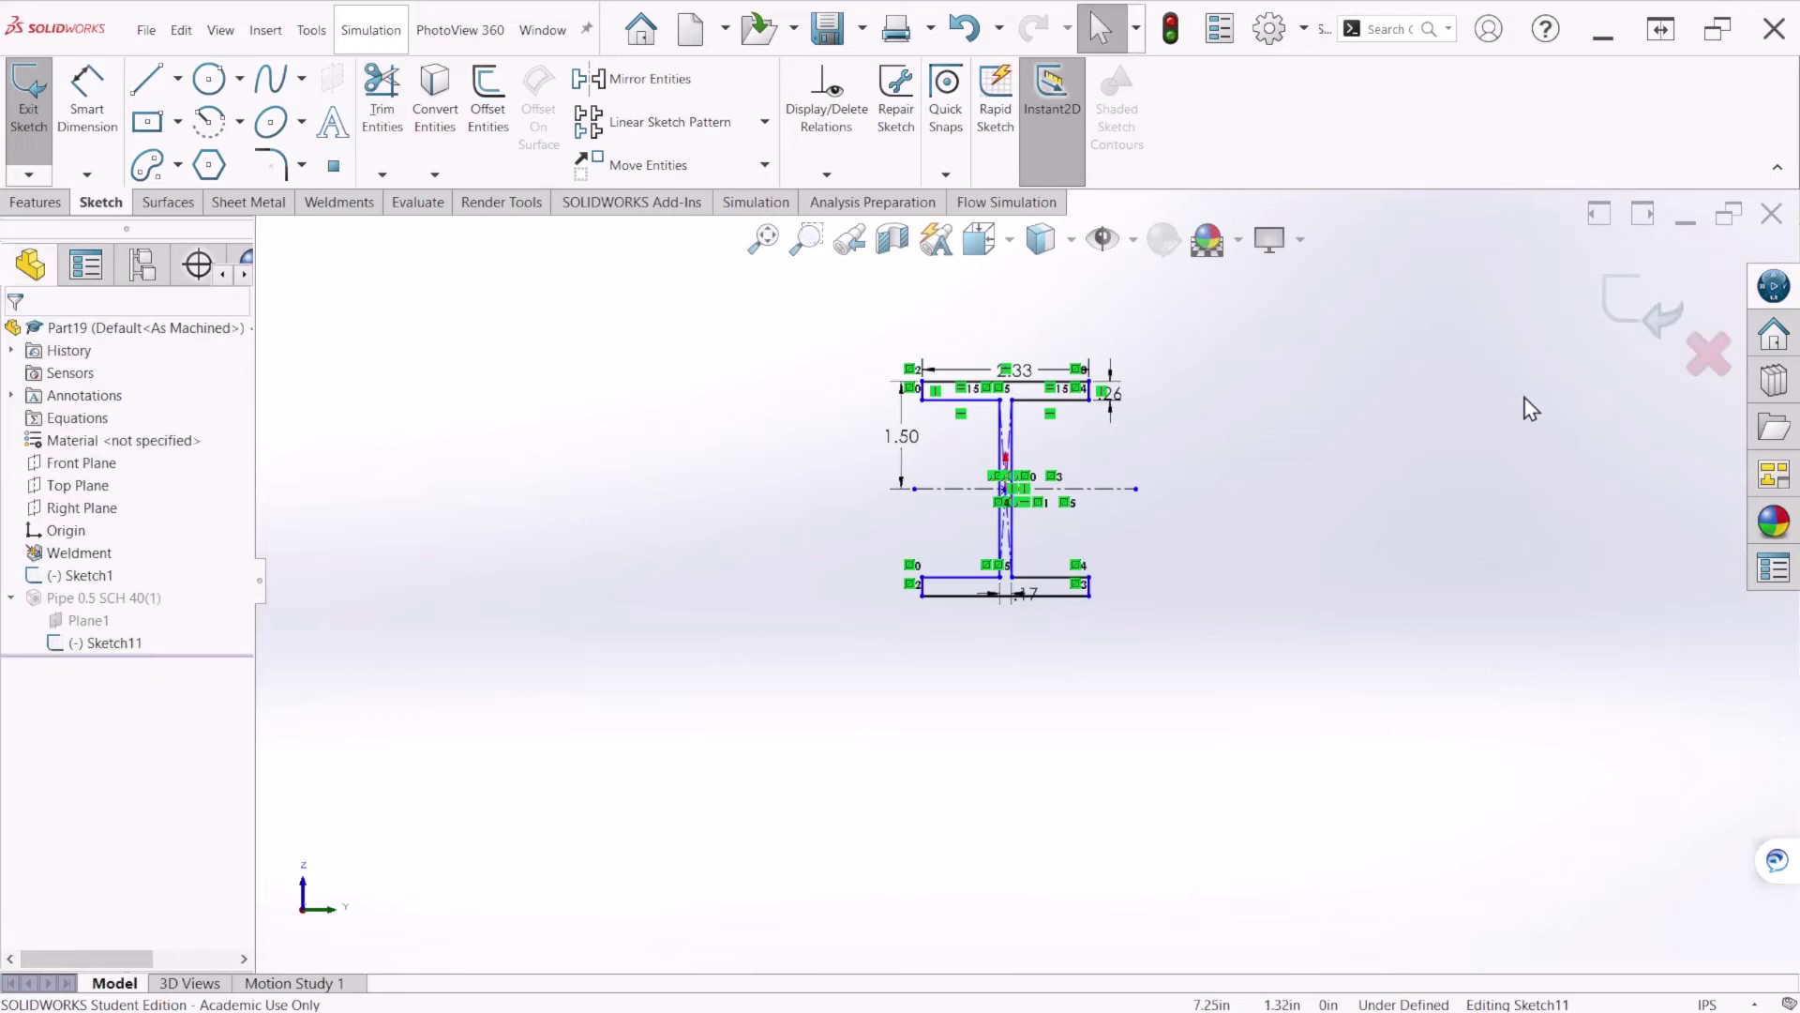
Finish the profile sketch so the structural member rebuilds with the I-shaped section, and show the whole beam in isometric view
{"action": "left_click", "coordinate": [1650, 310]}
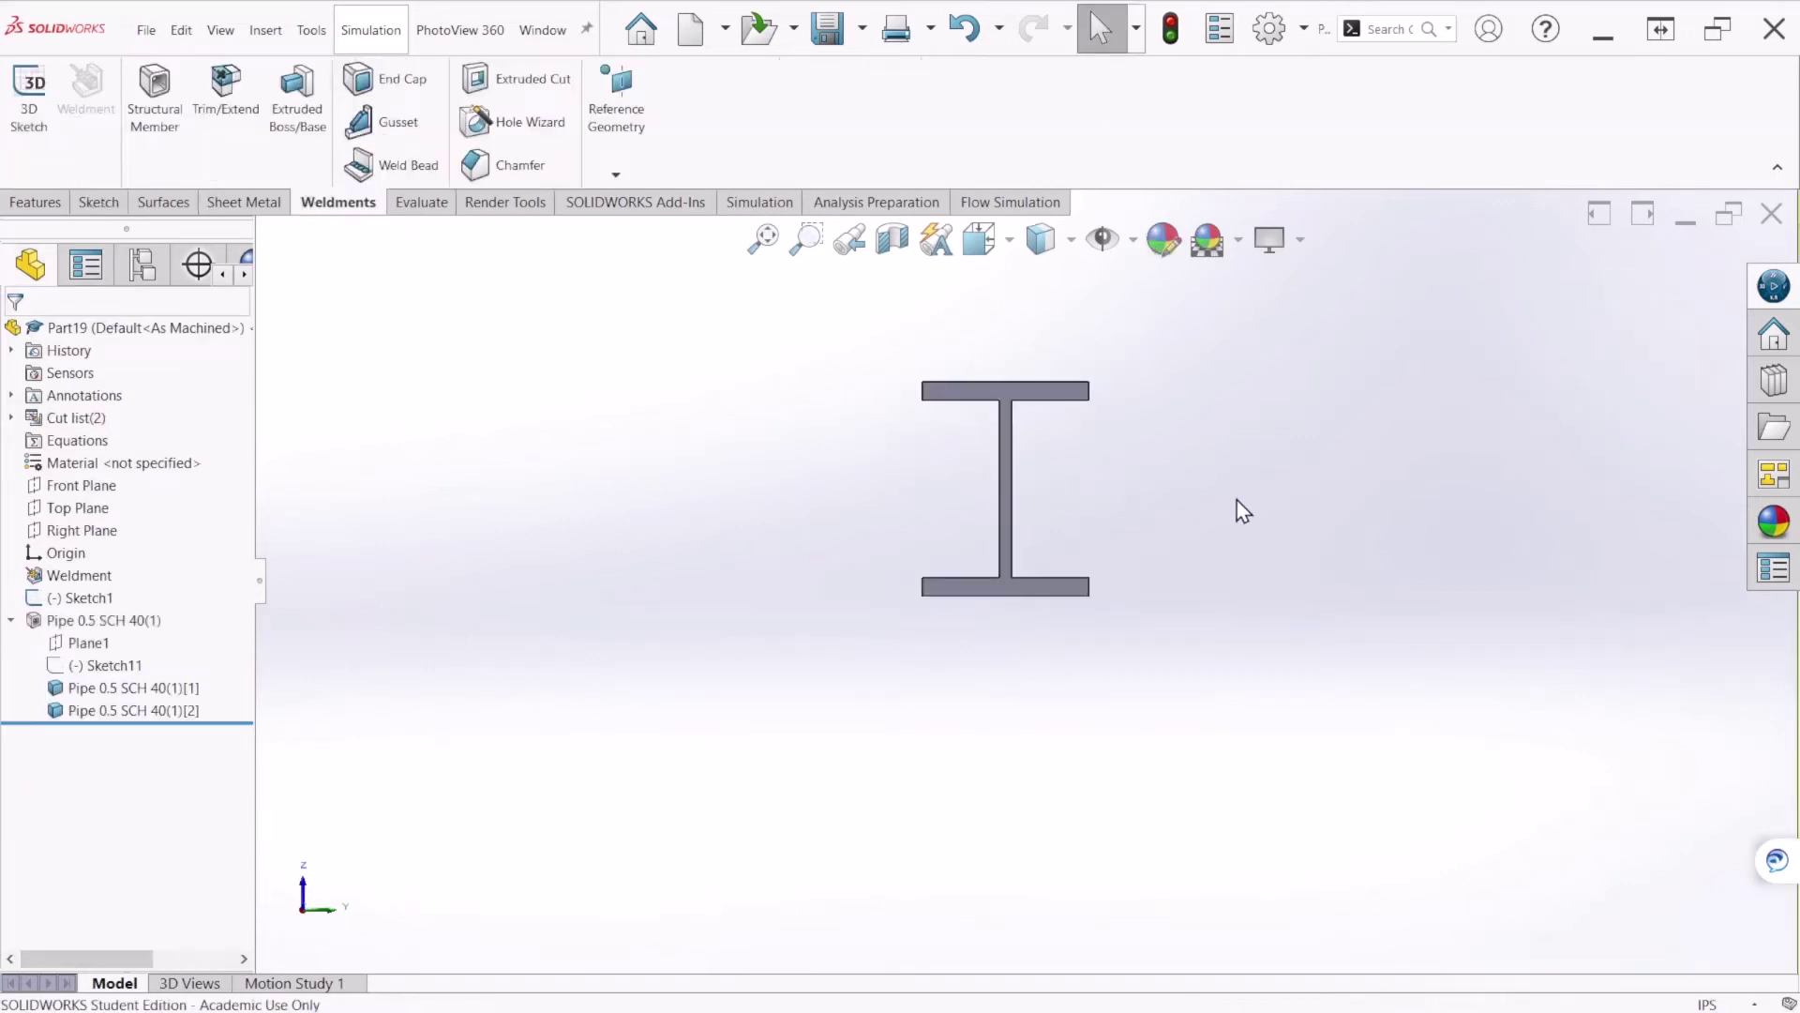
{"action": "middle_click_drag", "start_coordinate": [1328, 549], "coordinate": [1276, 636]}
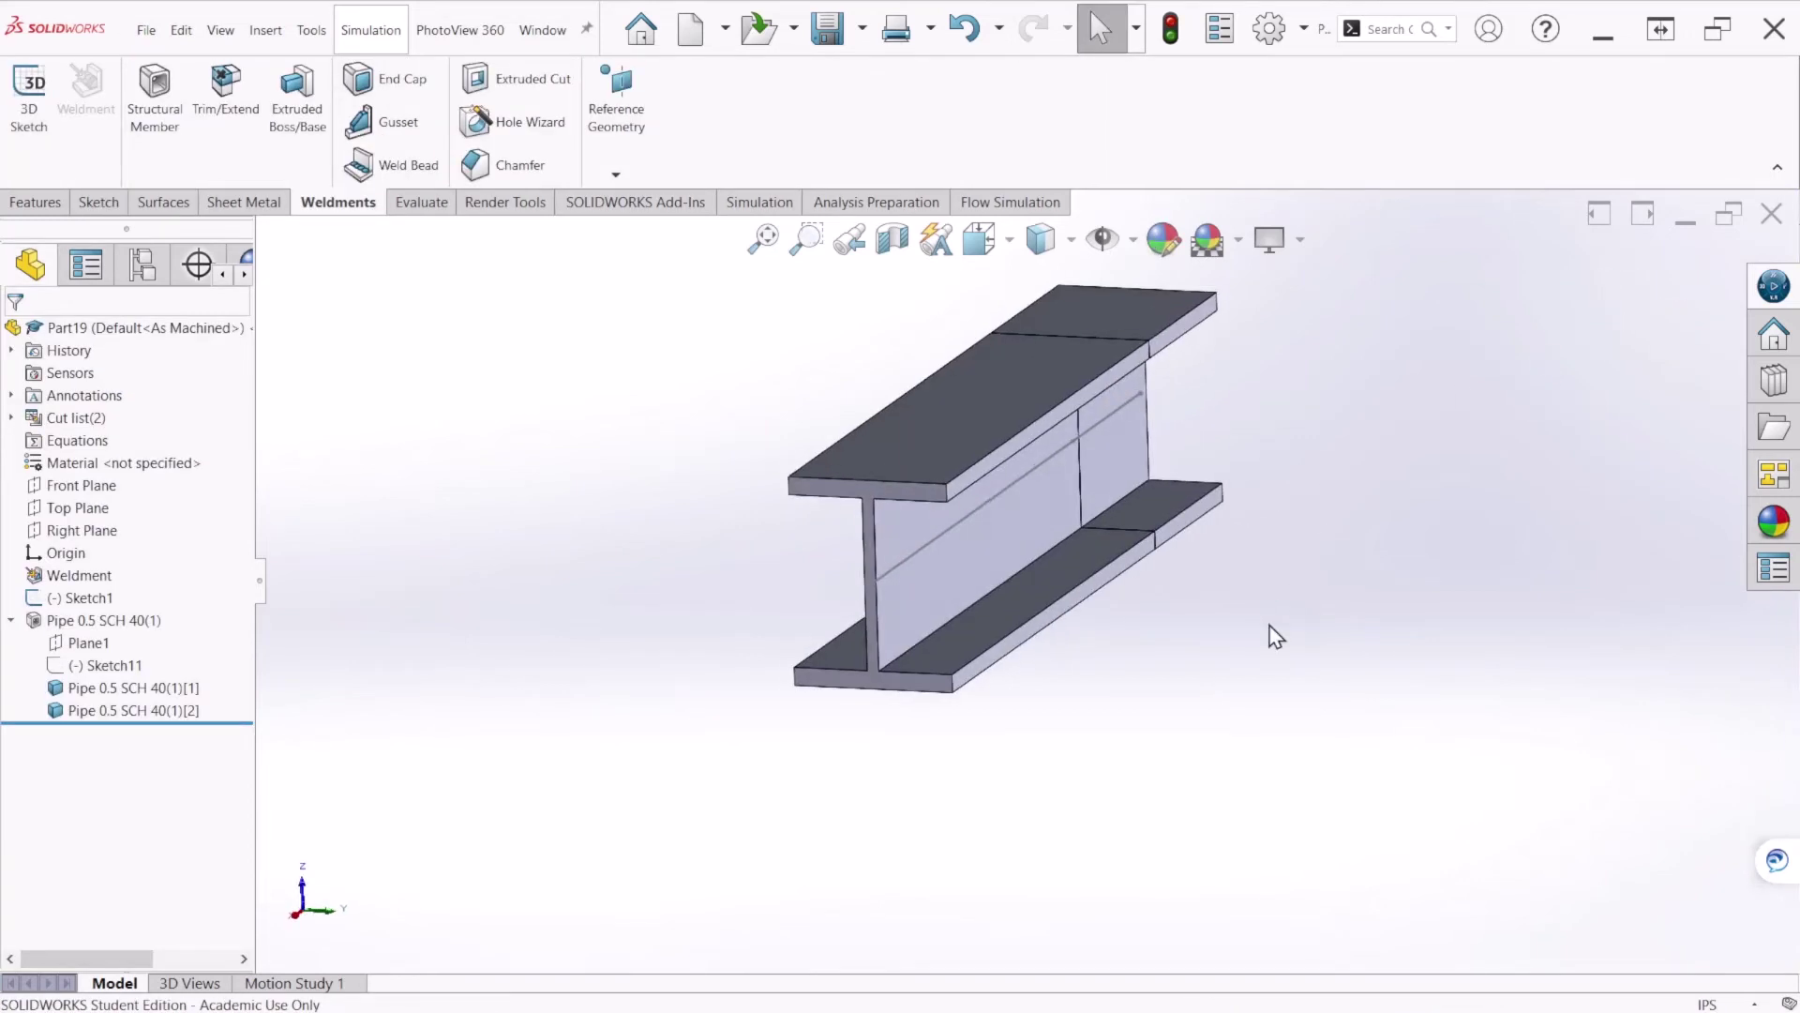
{"action": "key", "text": "ctrl+7"}
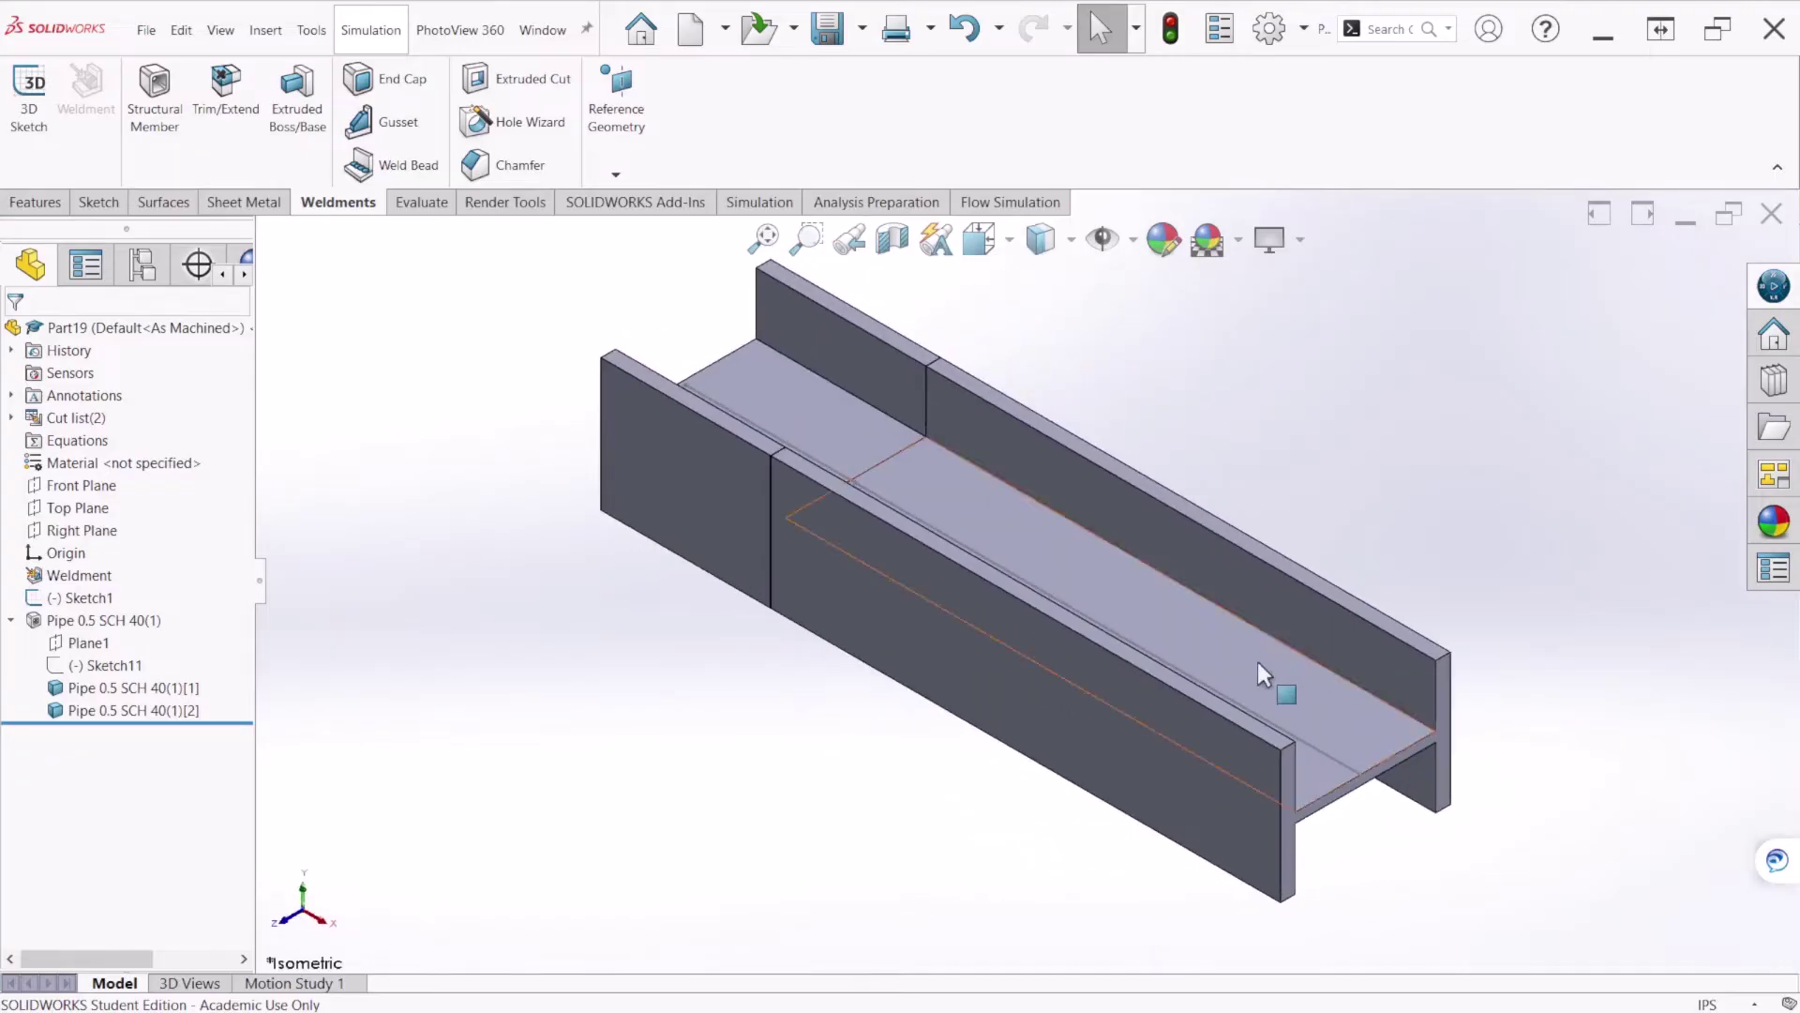
{"action": "key", "text": "f"}
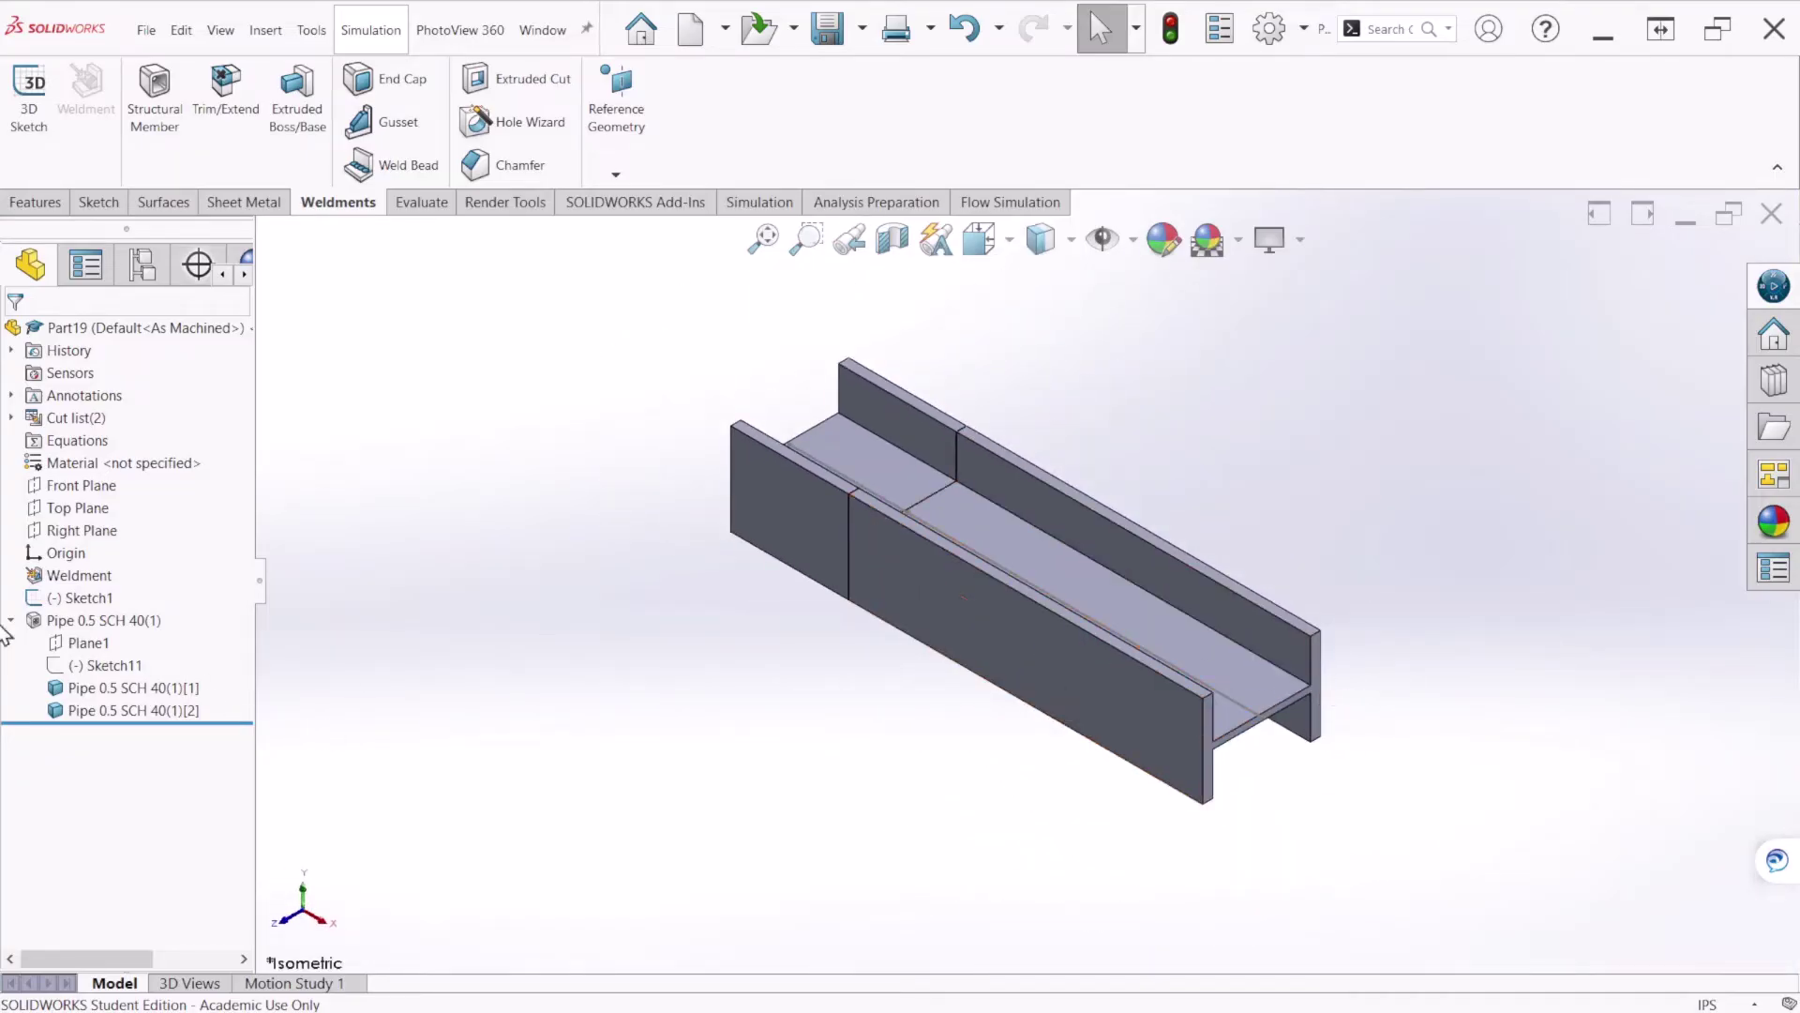
Edit the structural member to rotate its profile by 90 degrees so the I-beam's web stands vertical
{"action": "left_click", "coordinate": [75, 621]}
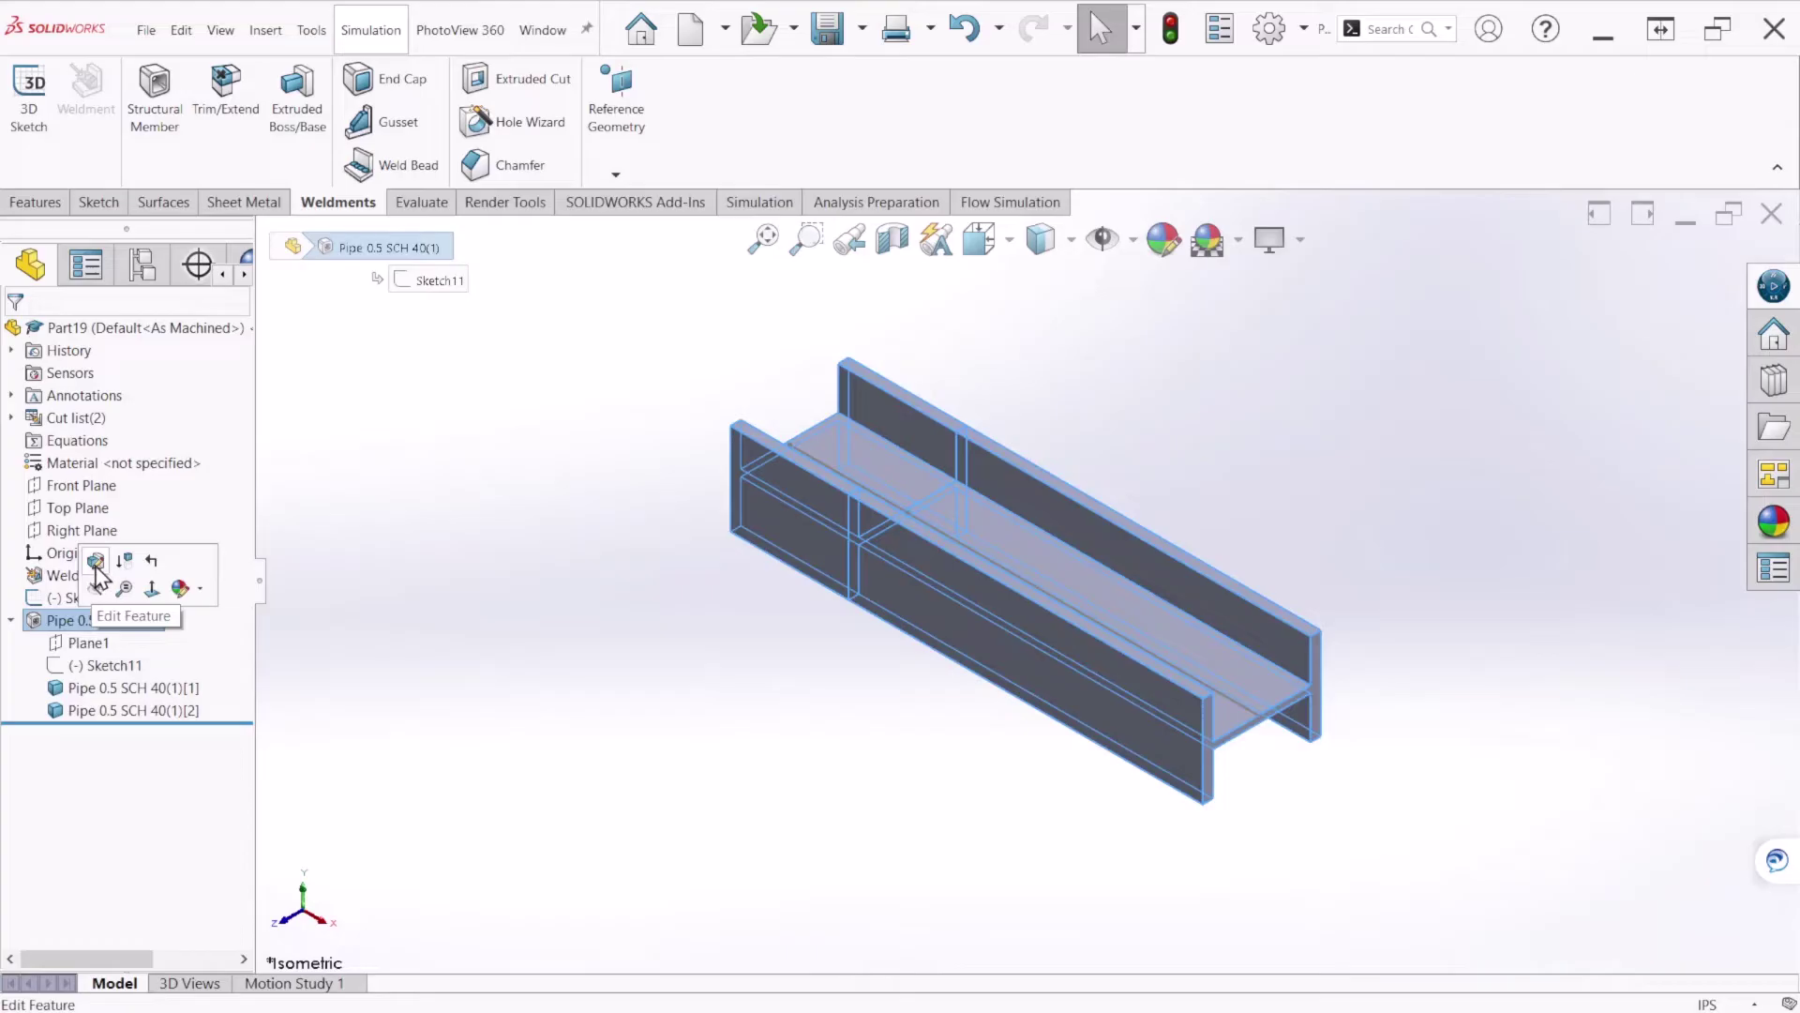
{"action": "left_click", "coordinate": [96, 563]}
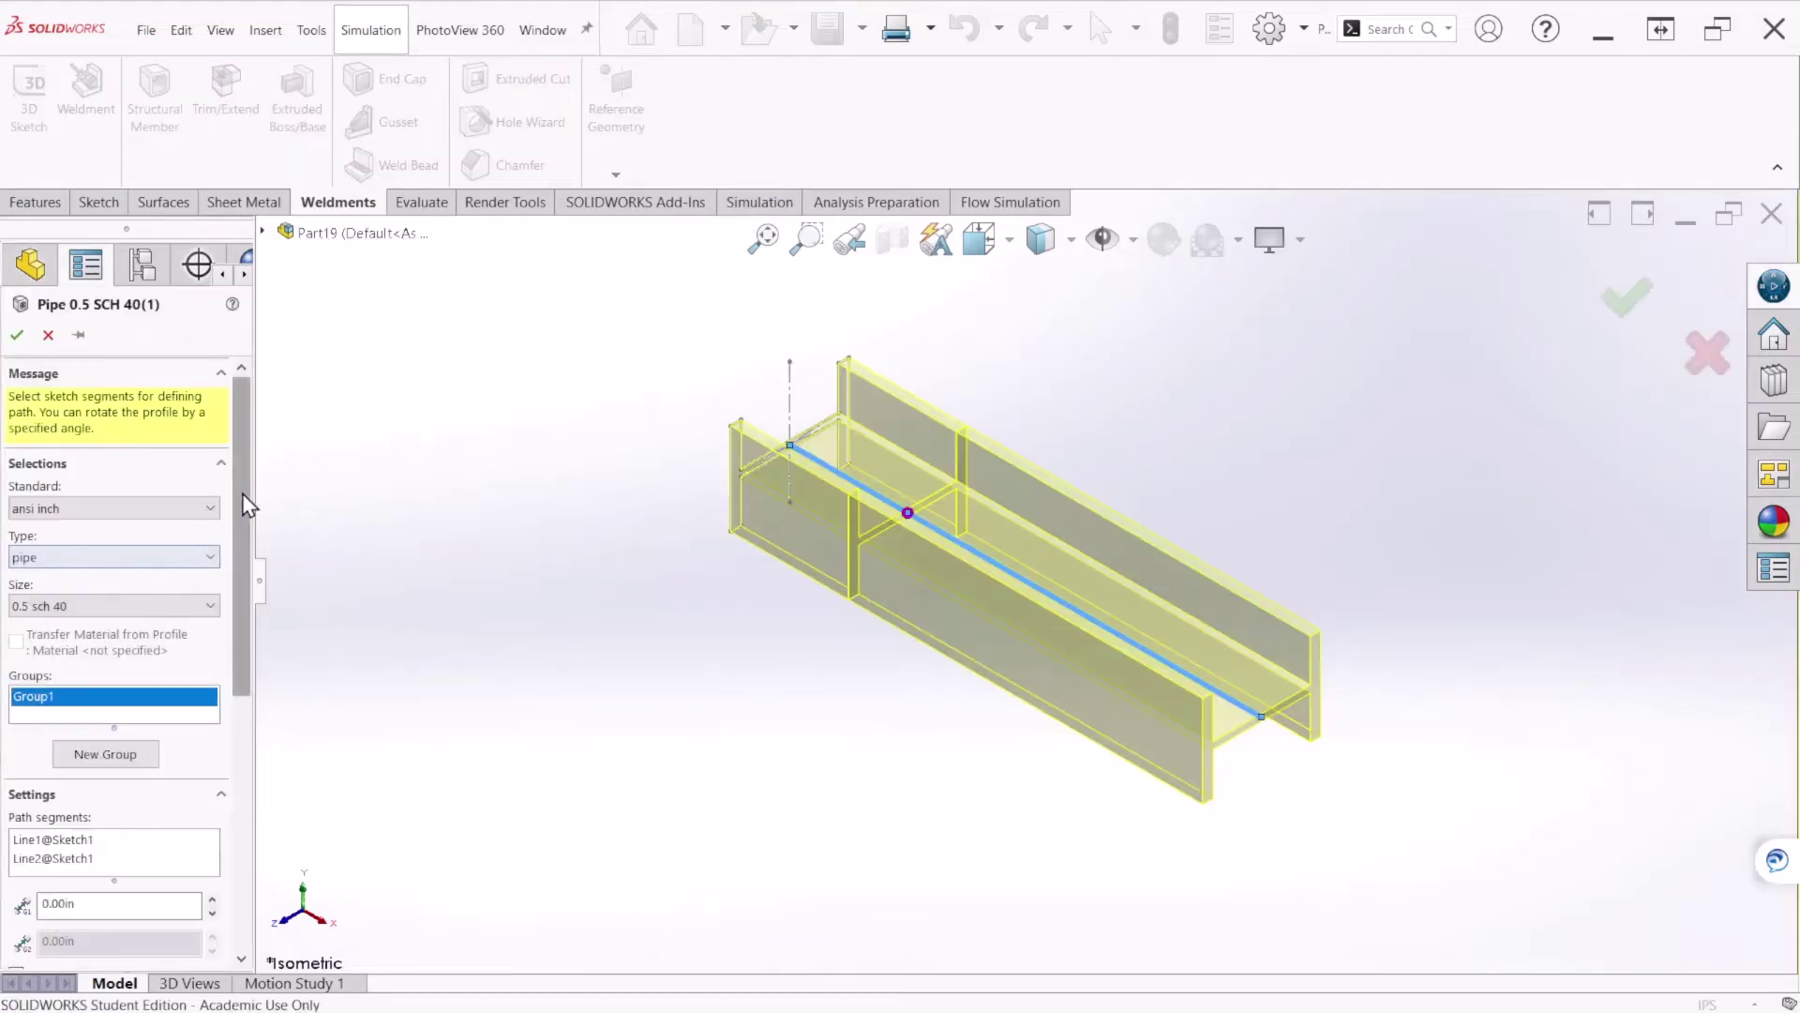
{"action": "left_click_drag", "start_coordinate": [242, 493], "coordinate": [234, 709]}
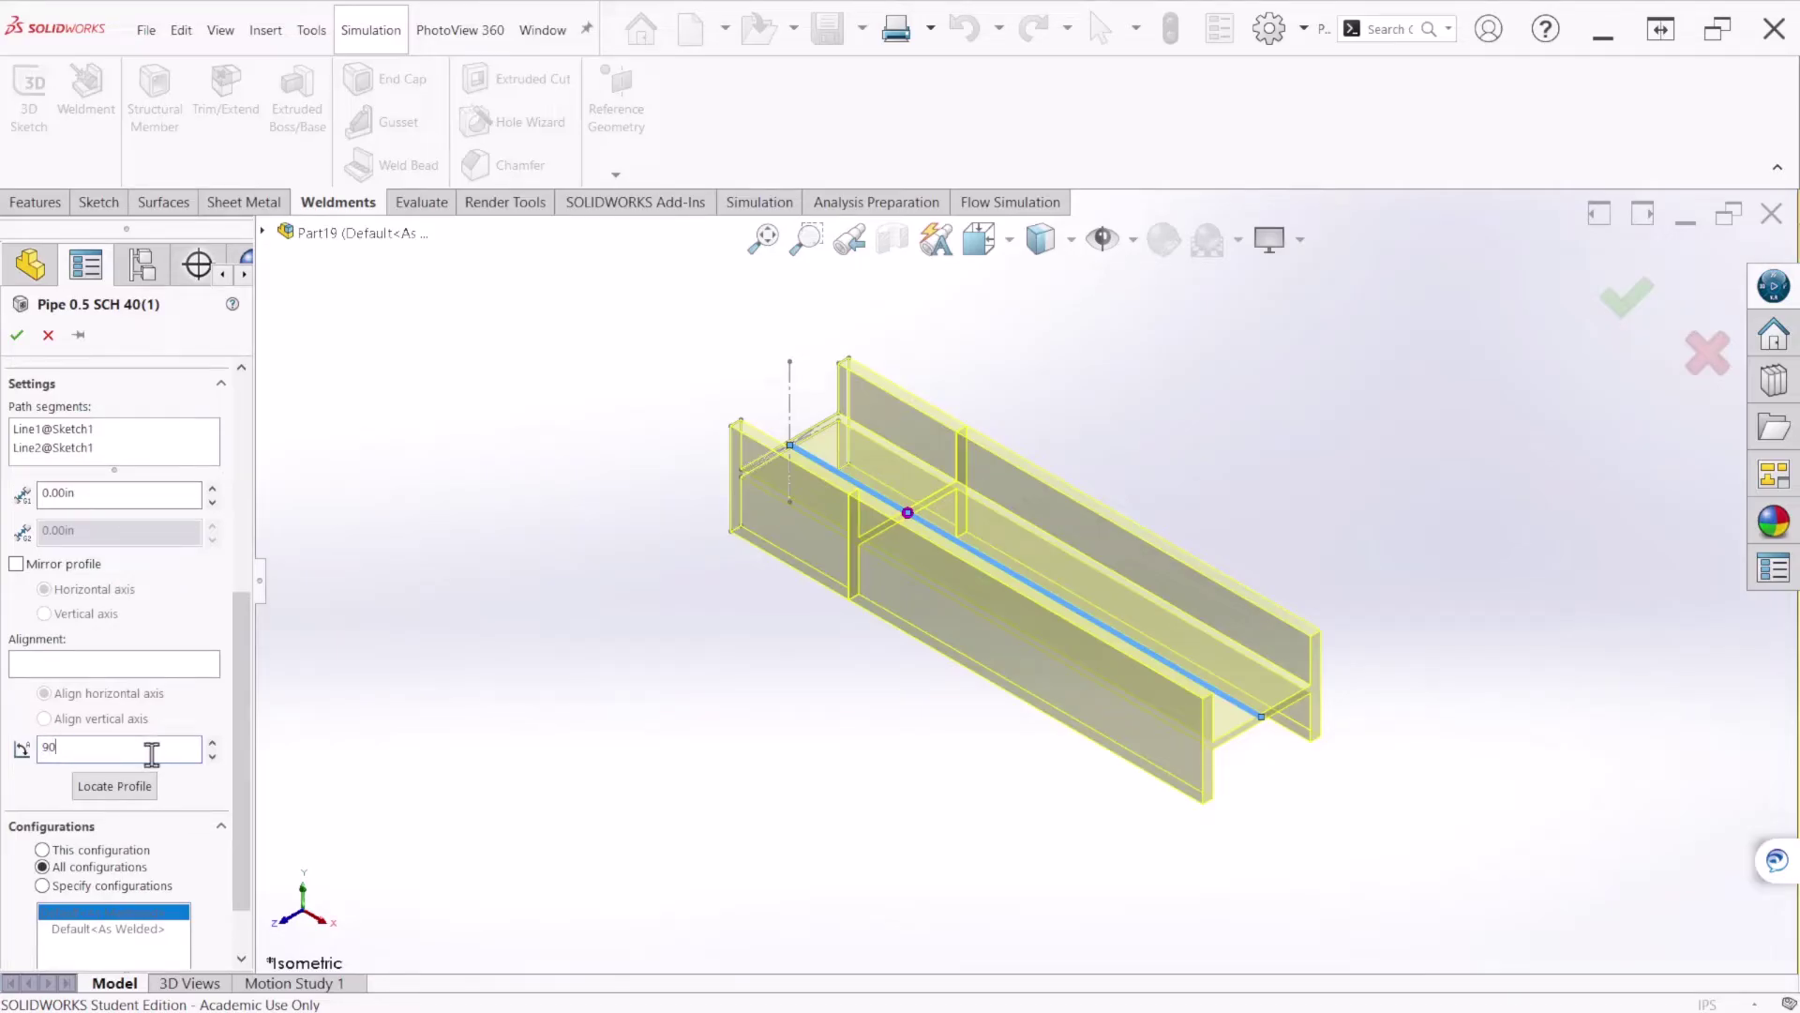
{"action": "key", "text": "Return"}
{"action": "left_click", "coordinate": [1602, 305]}
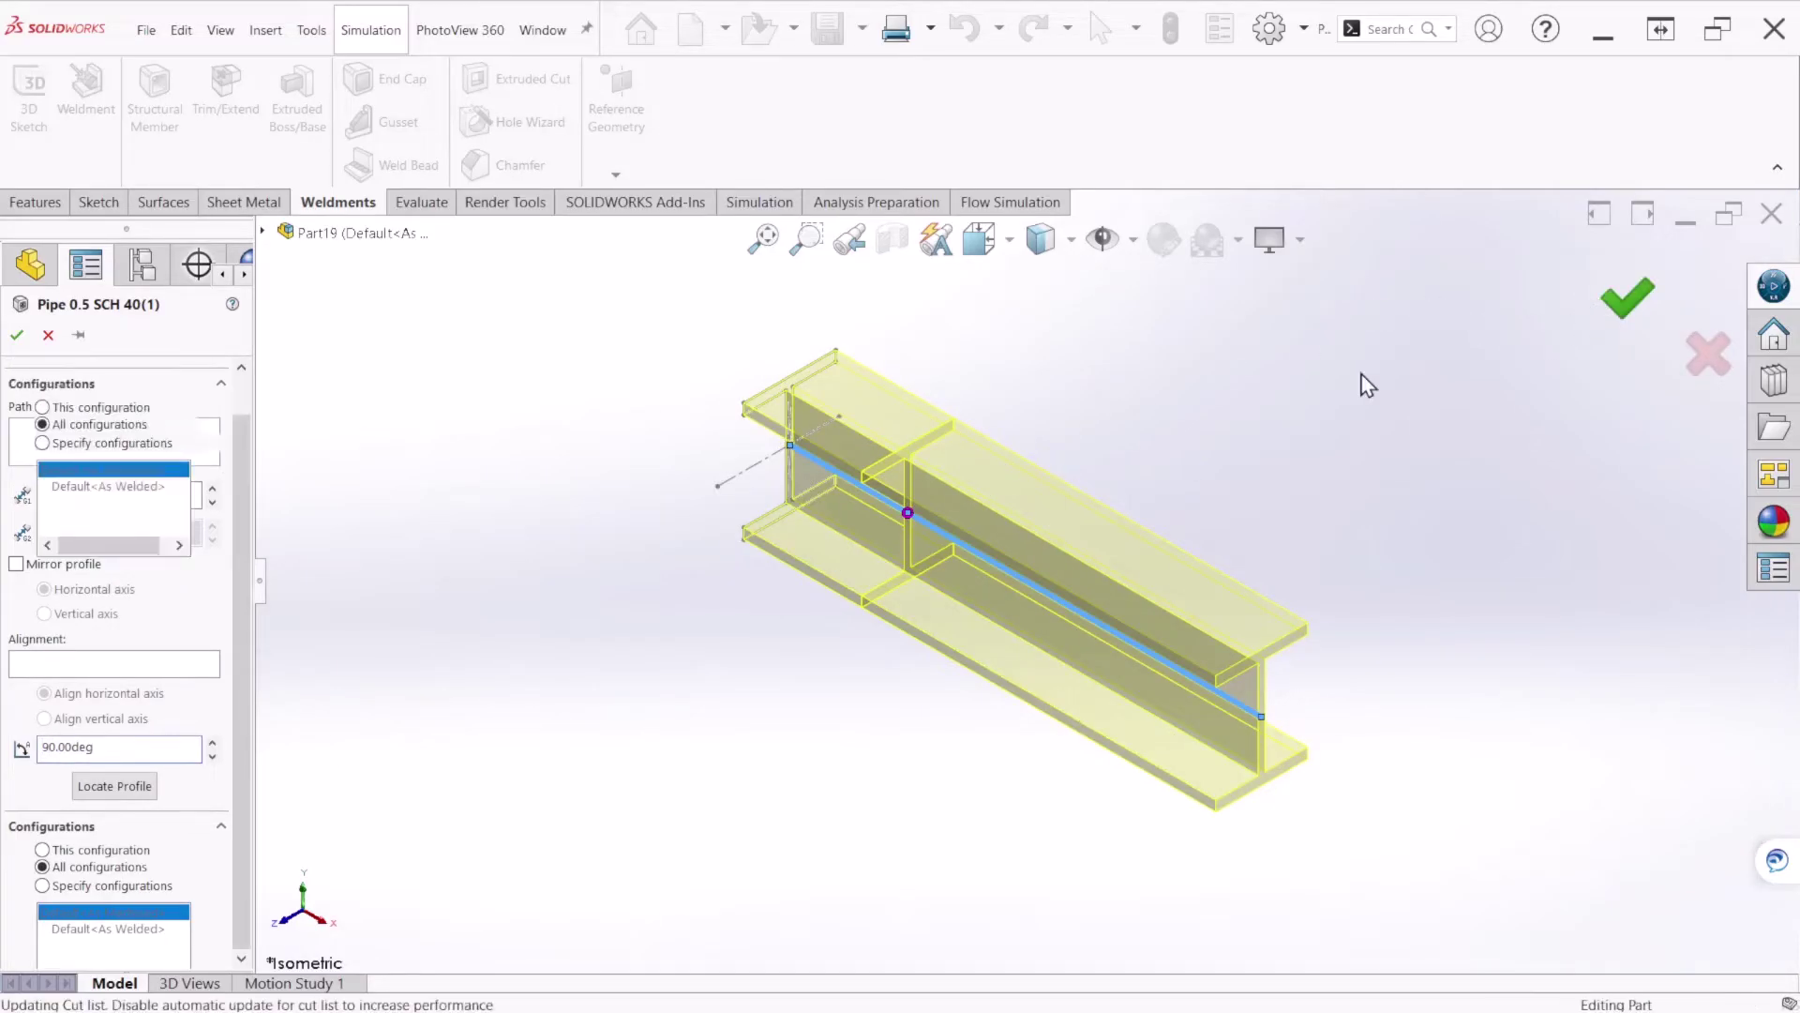
Create a new static simulation study named Simply Supported Beam
{"action": "left_click", "coordinate": [755, 205]}
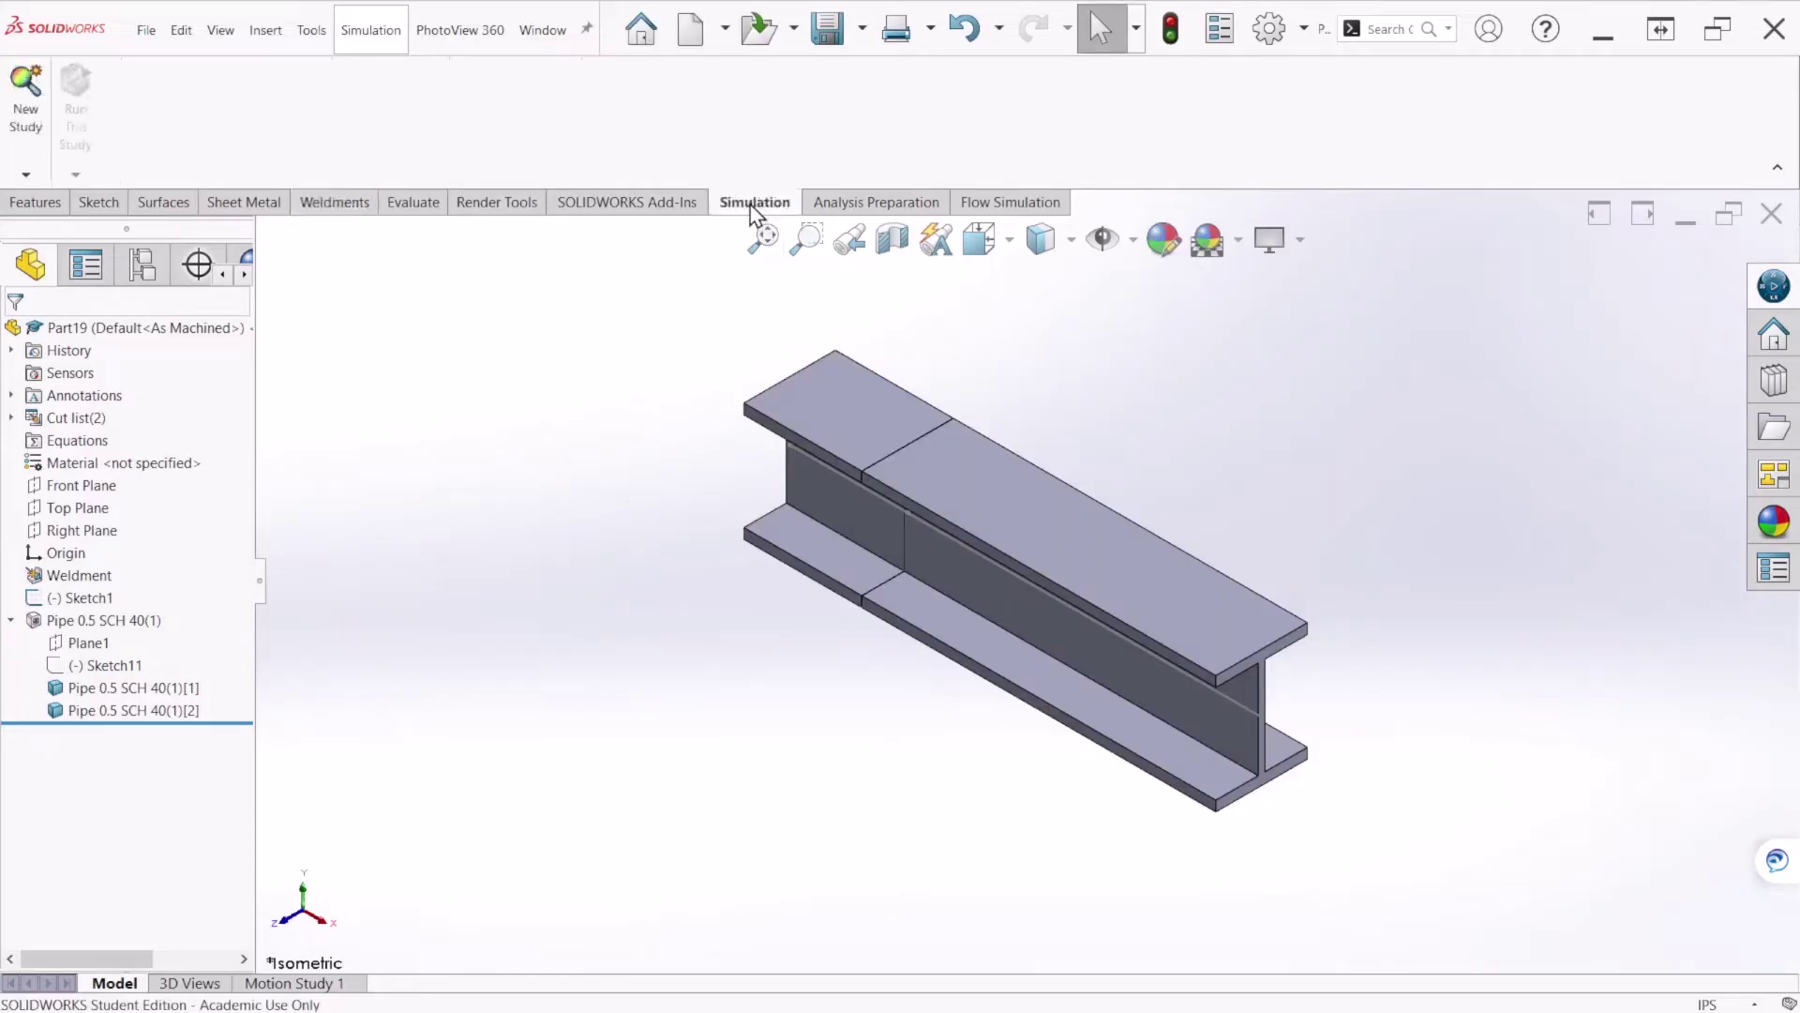
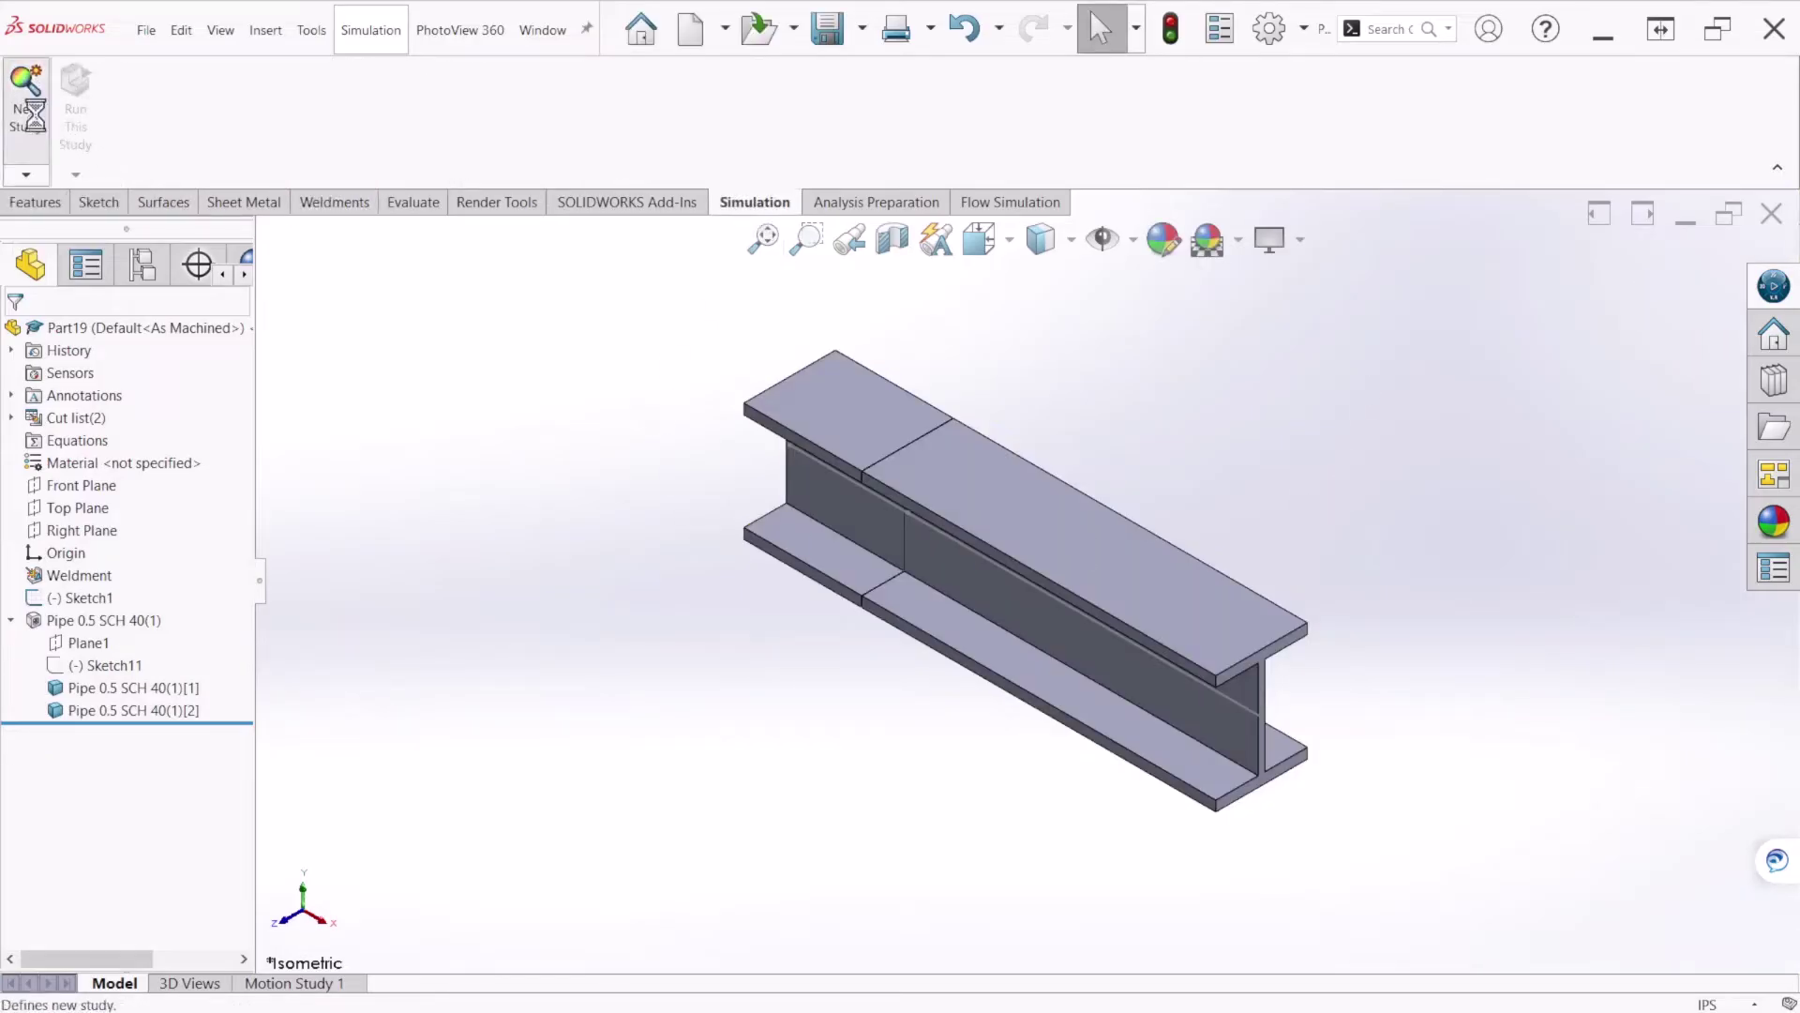
{"action": "left_click_drag", "start_coordinate": [99, 495], "coordinate": [45, 495]}
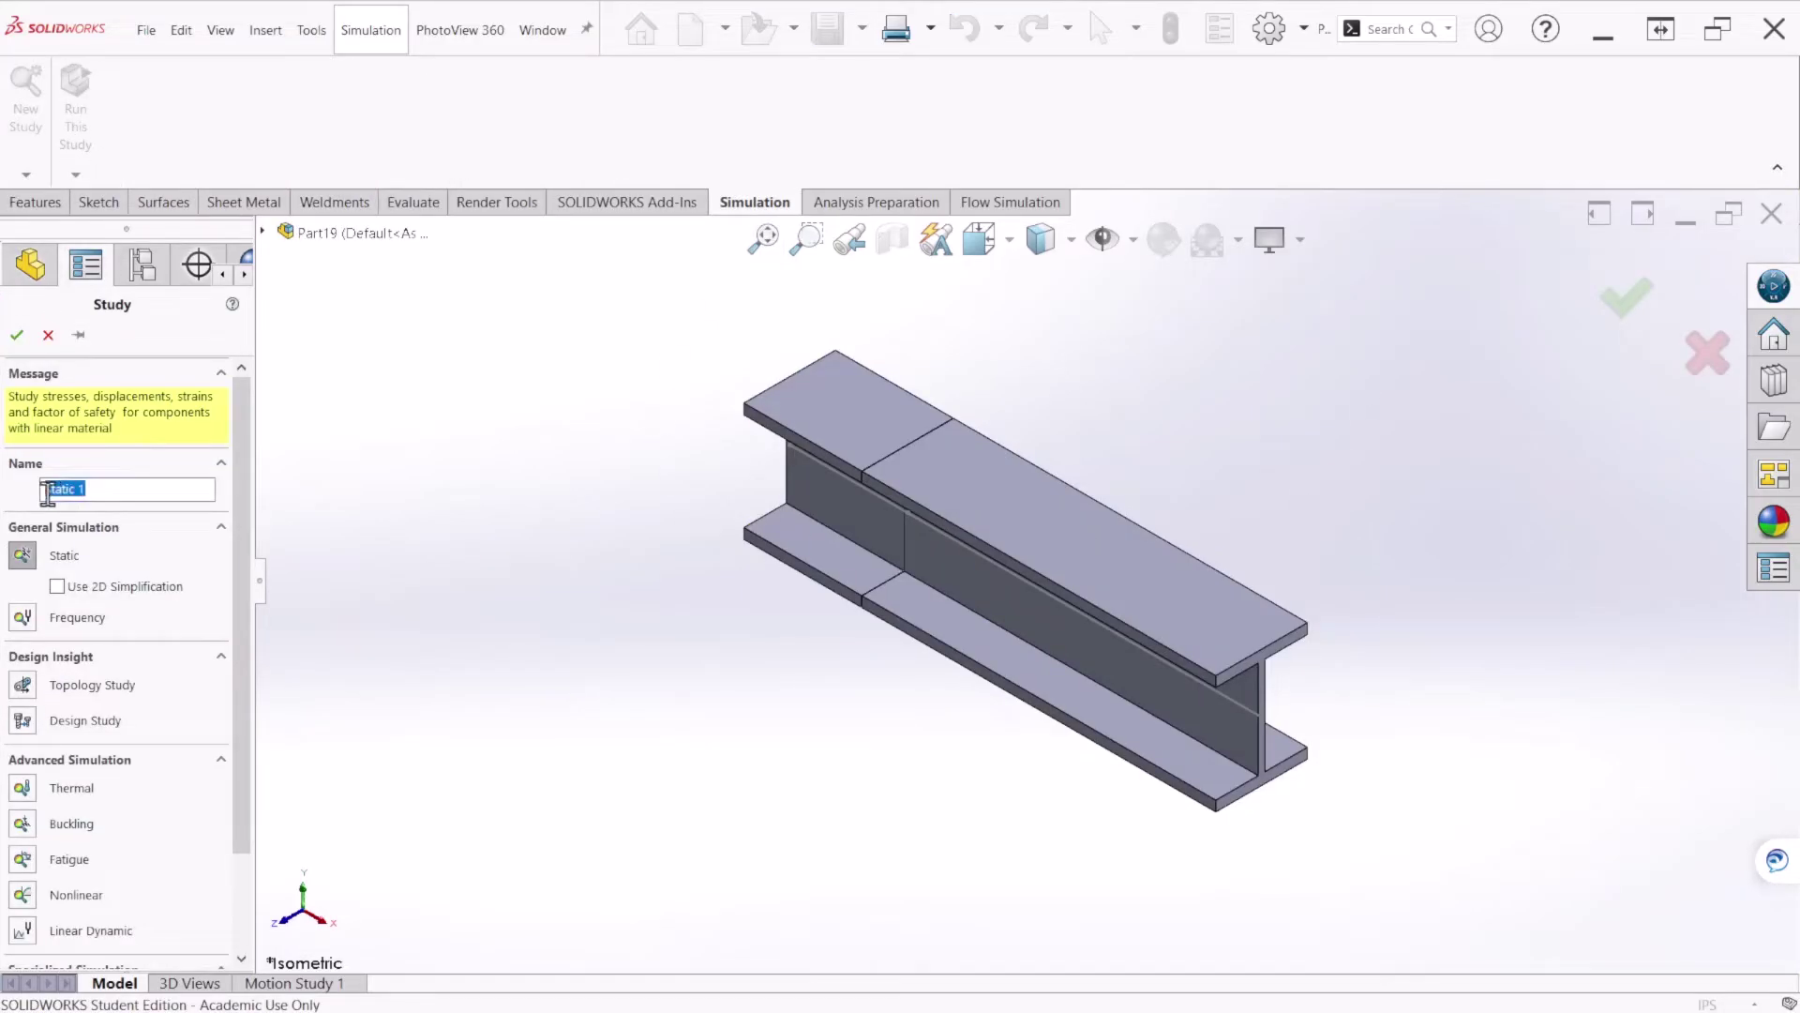
{"action": "type", "text": "sIM"}
{"action": "left_click", "coordinate": [17, 335]}
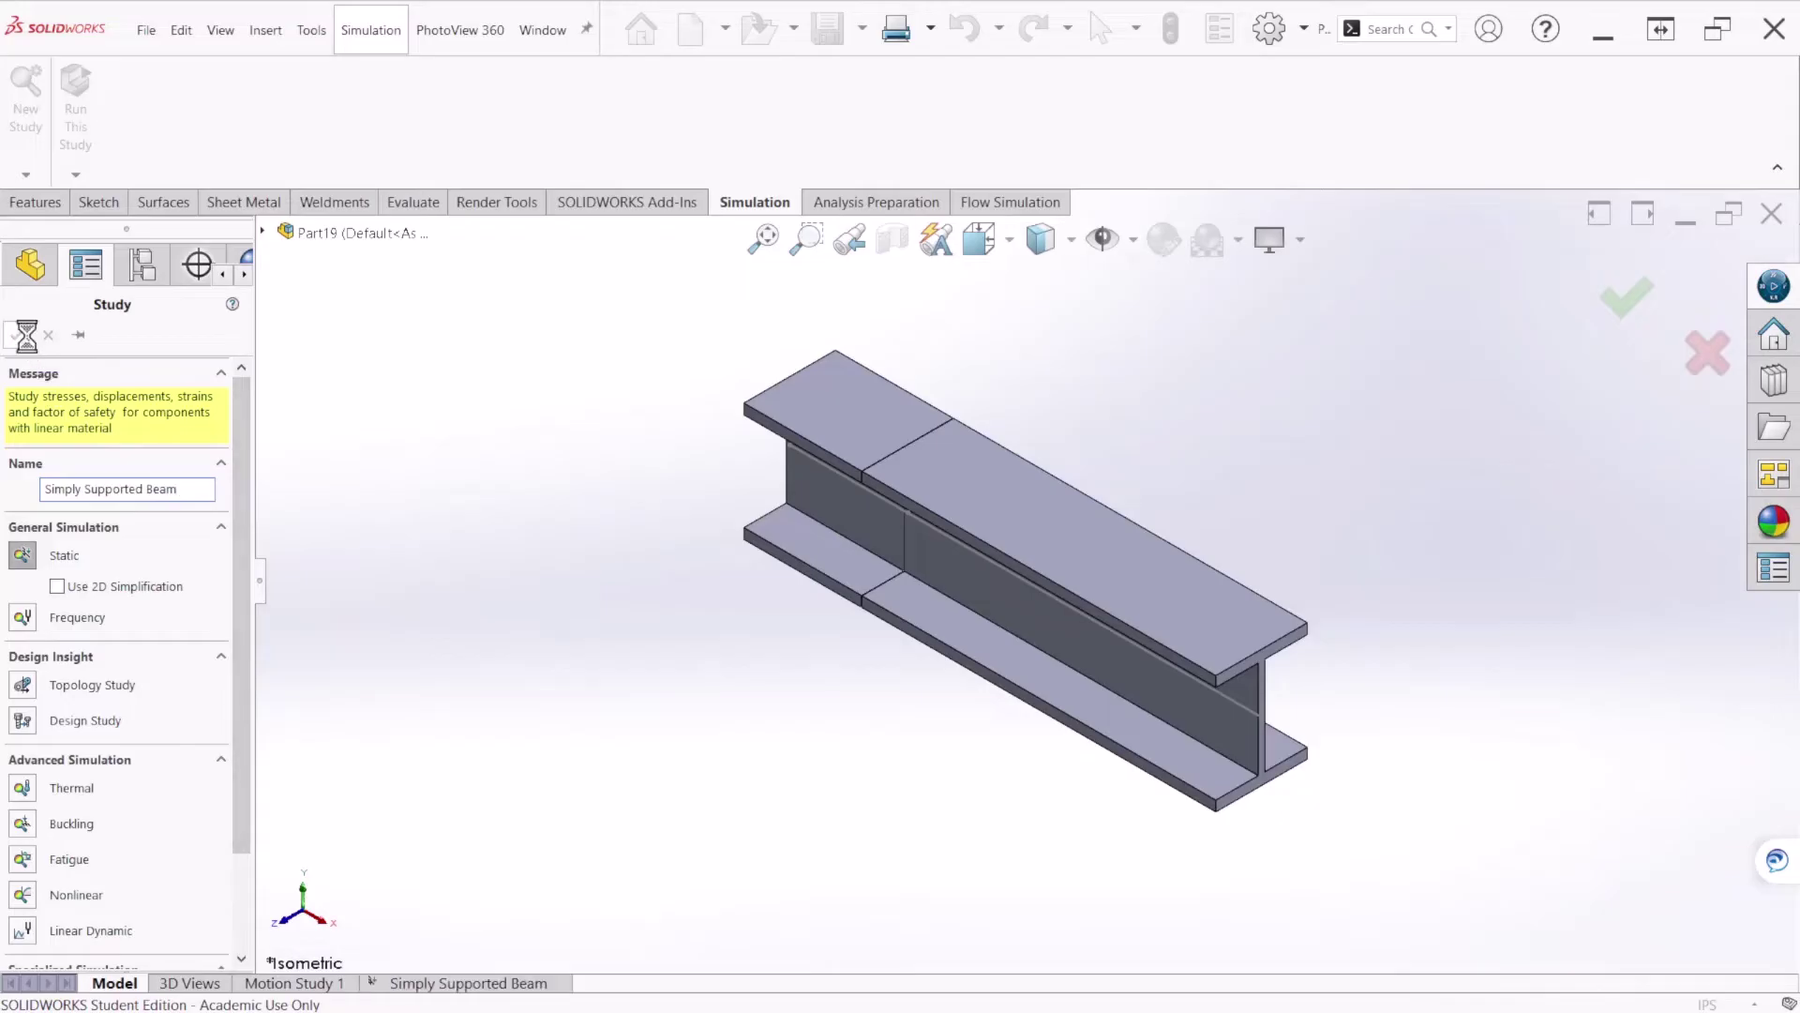
Apply the Alloy Steel material to the beam part in the study
{"action": "left_click", "coordinate": [62, 505]}
{"action": "right_click", "coordinate": [63, 507]}
{"action": "left_click", "coordinate": [112, 518]}
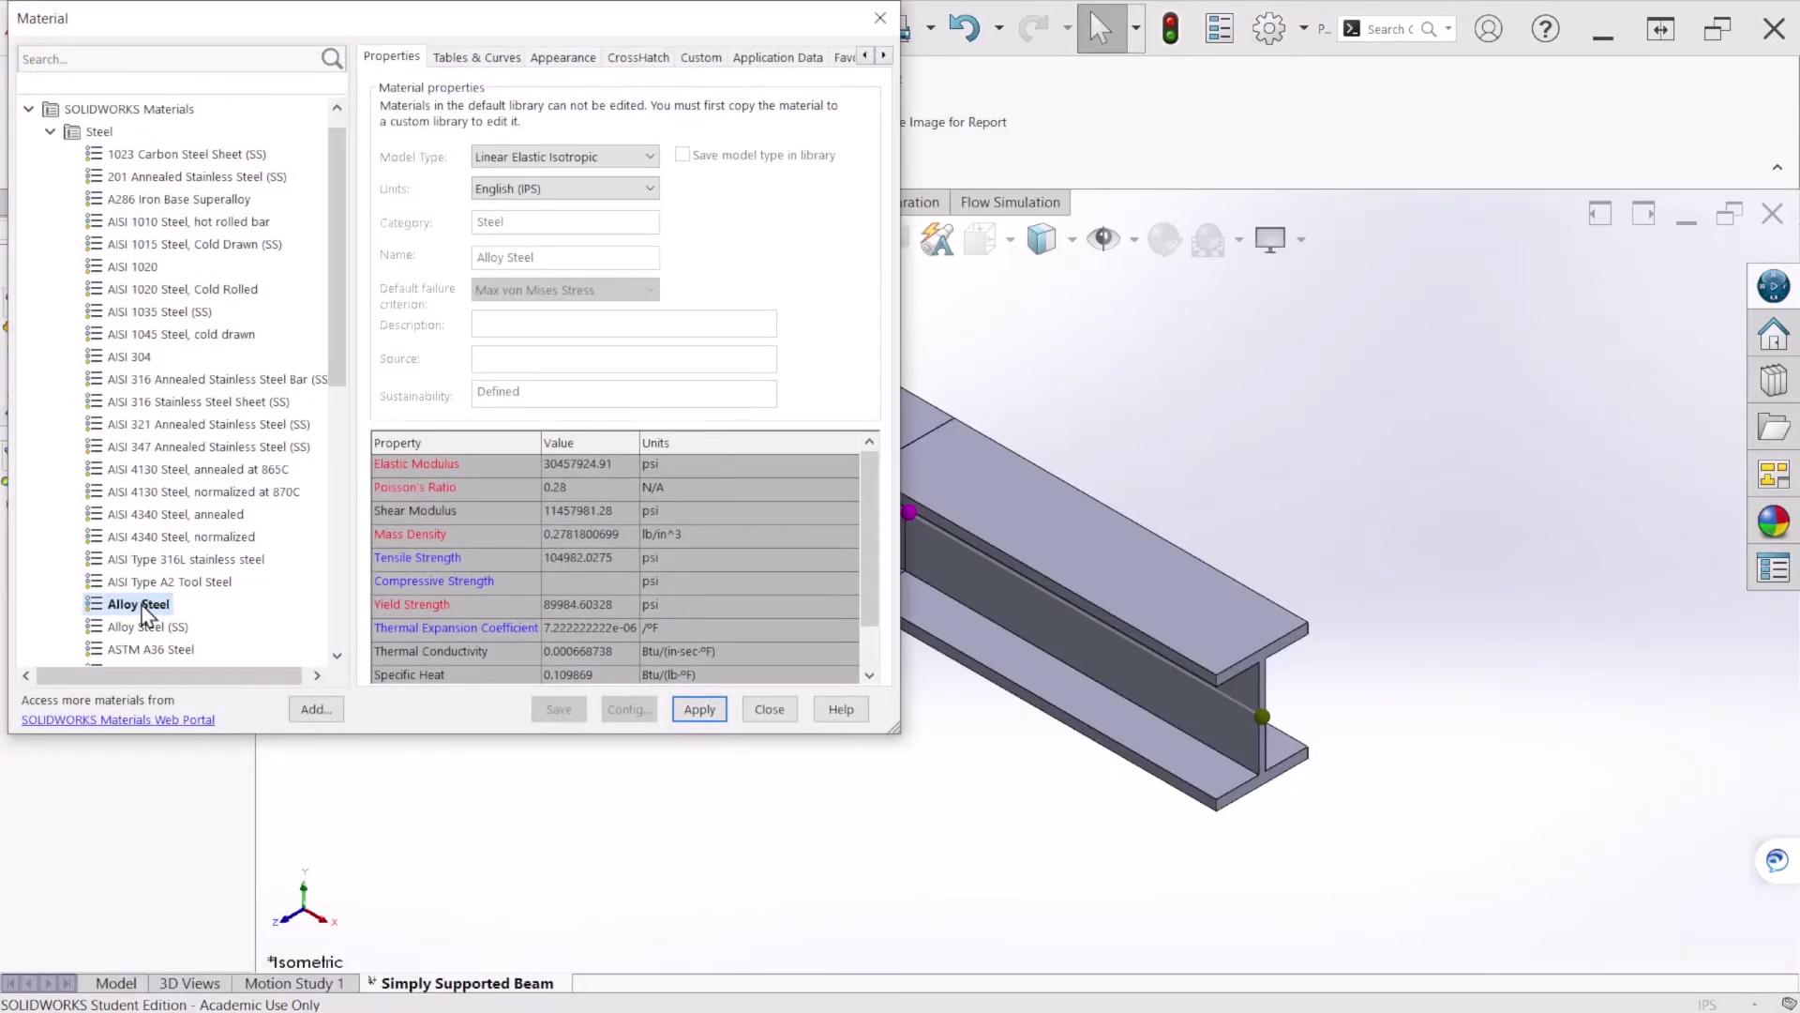
{"action": "left_click", "coordinate": [699, 709]}
{"action": "left_click", "coordinate": [769, 709]}
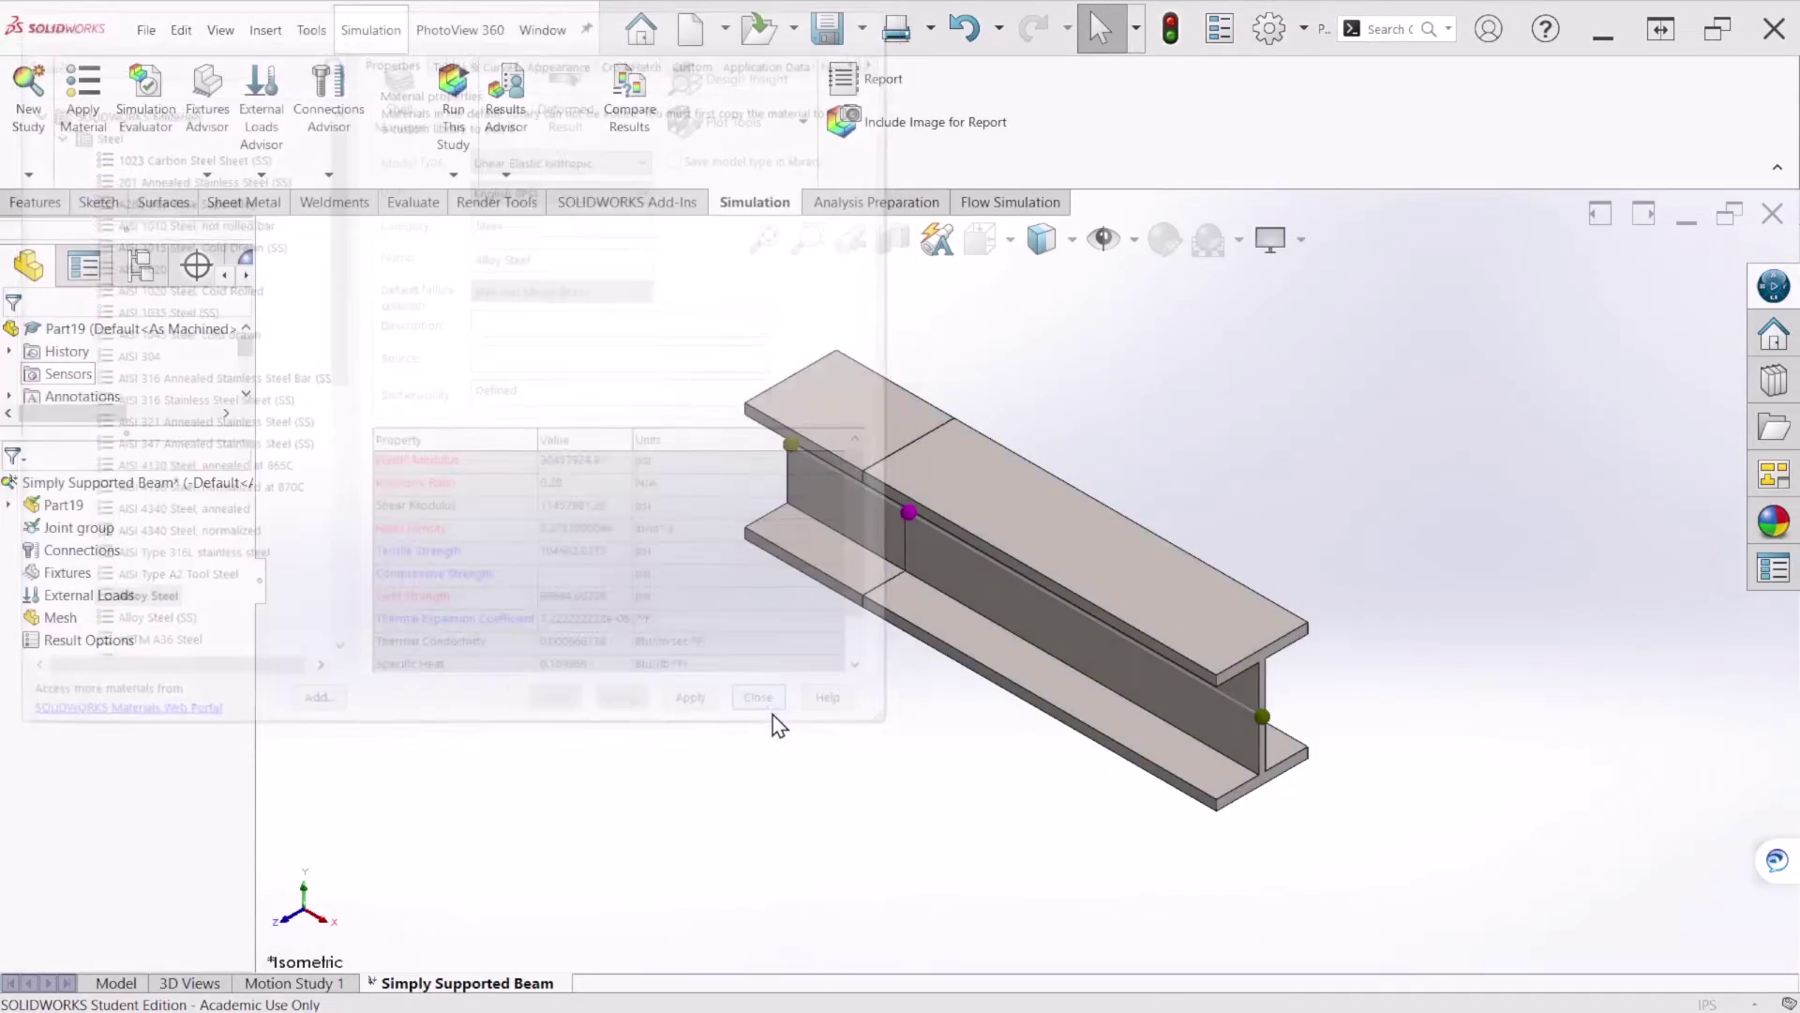
Define a reference-geometry fixture on the joint at the short segment's free end, using the Top Plane as its reference
{"action": "right_click", "coordinate": [80, 576]}
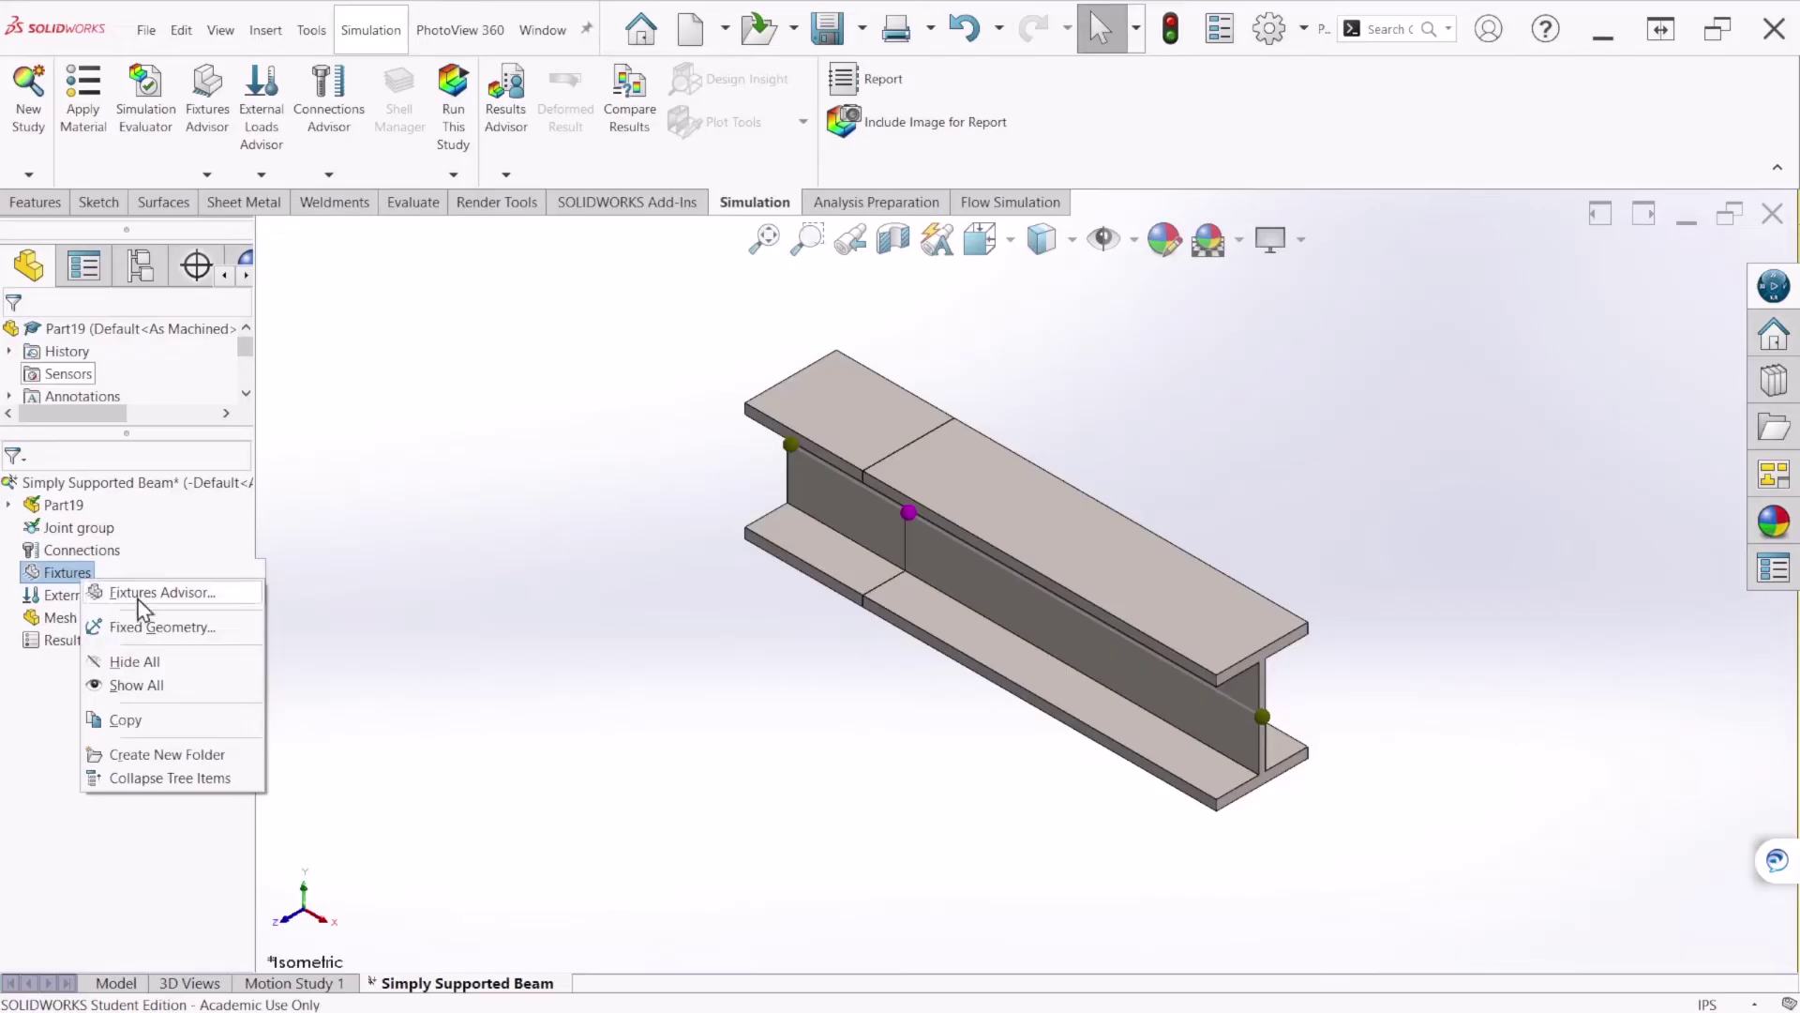
{"action": "left_click", "coordinate": [160, 627]}
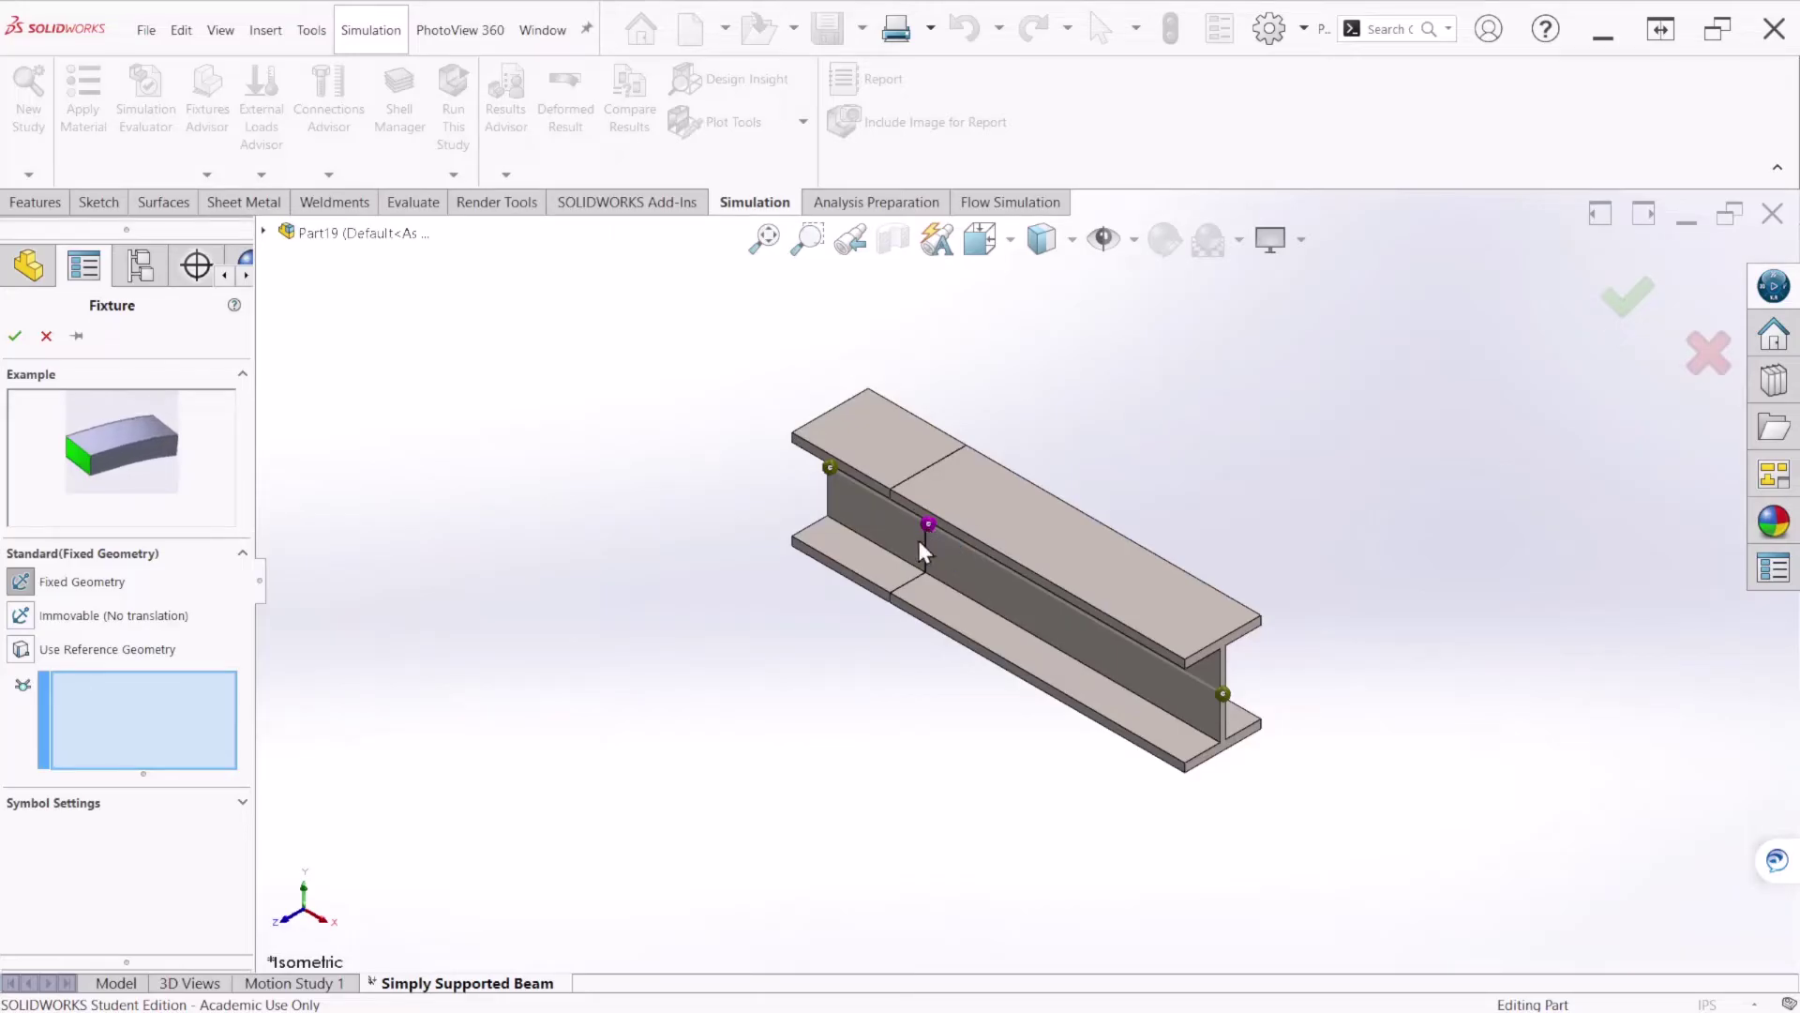
{"action": "left_click", "coordinate": [21, 651]}
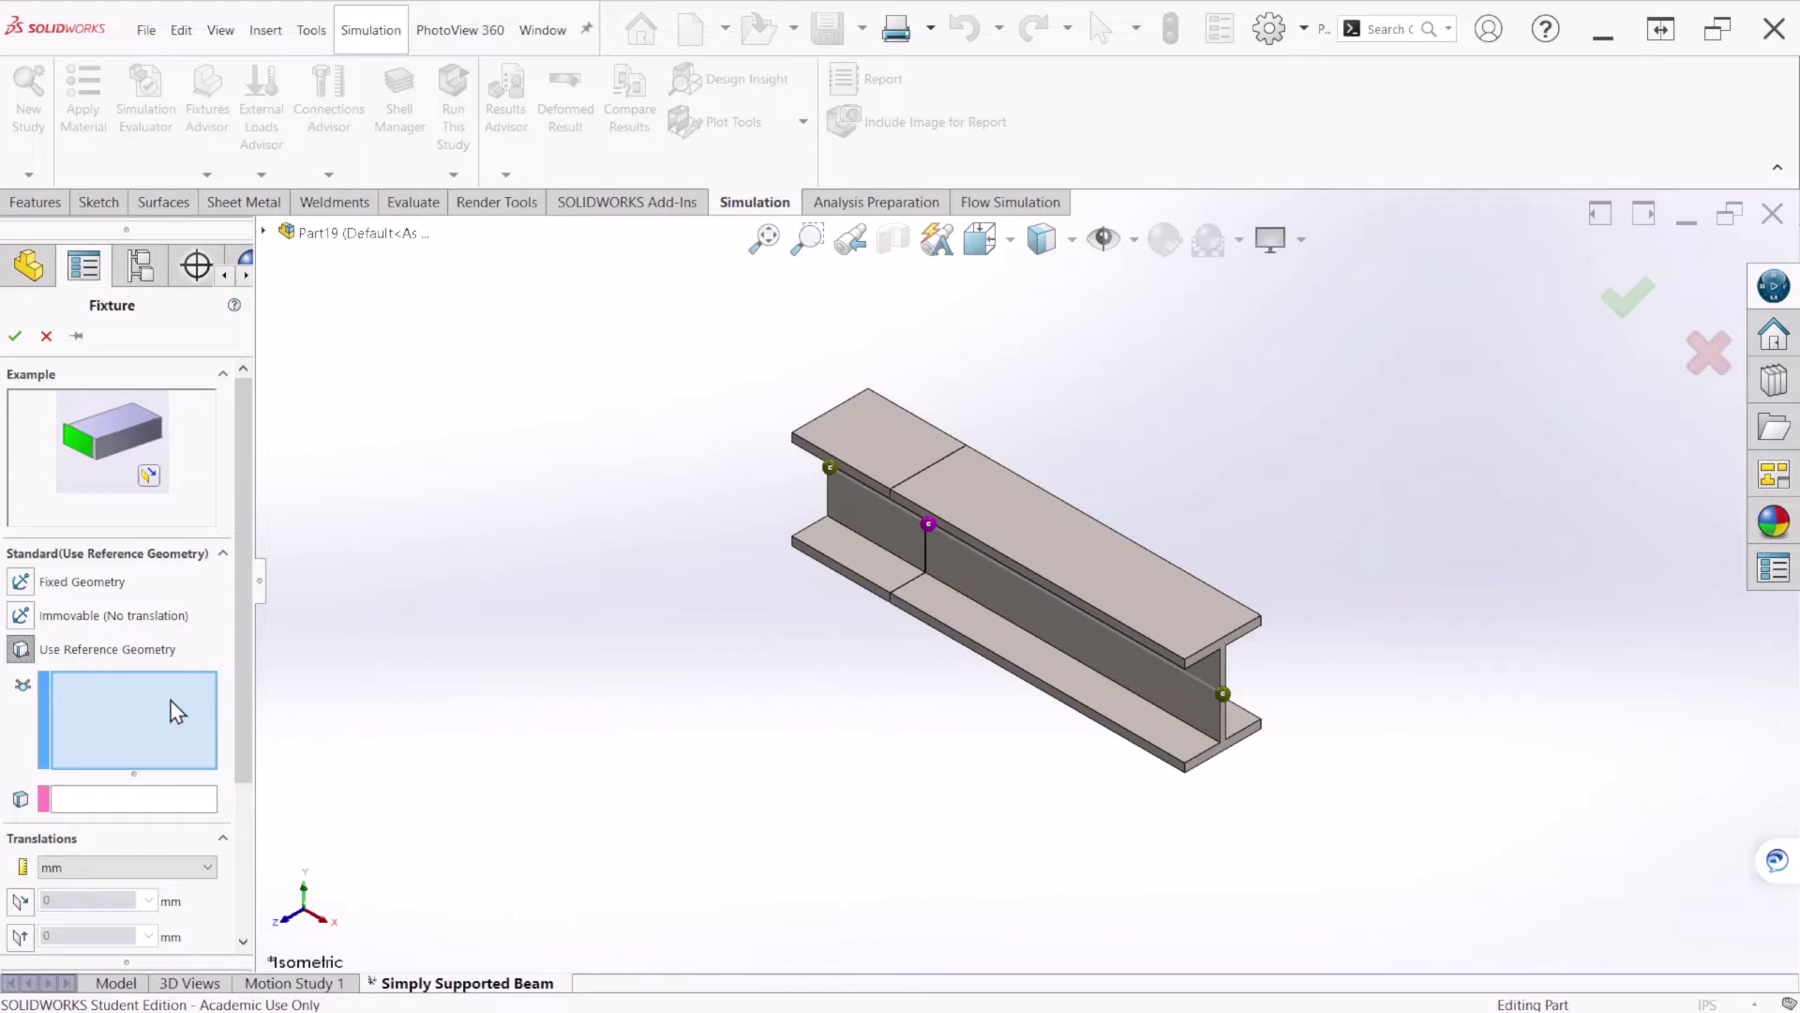
{"action": "scroll", "coordinate": [242, 630], "scroll_direction": "down", "scroll_amount": 1}
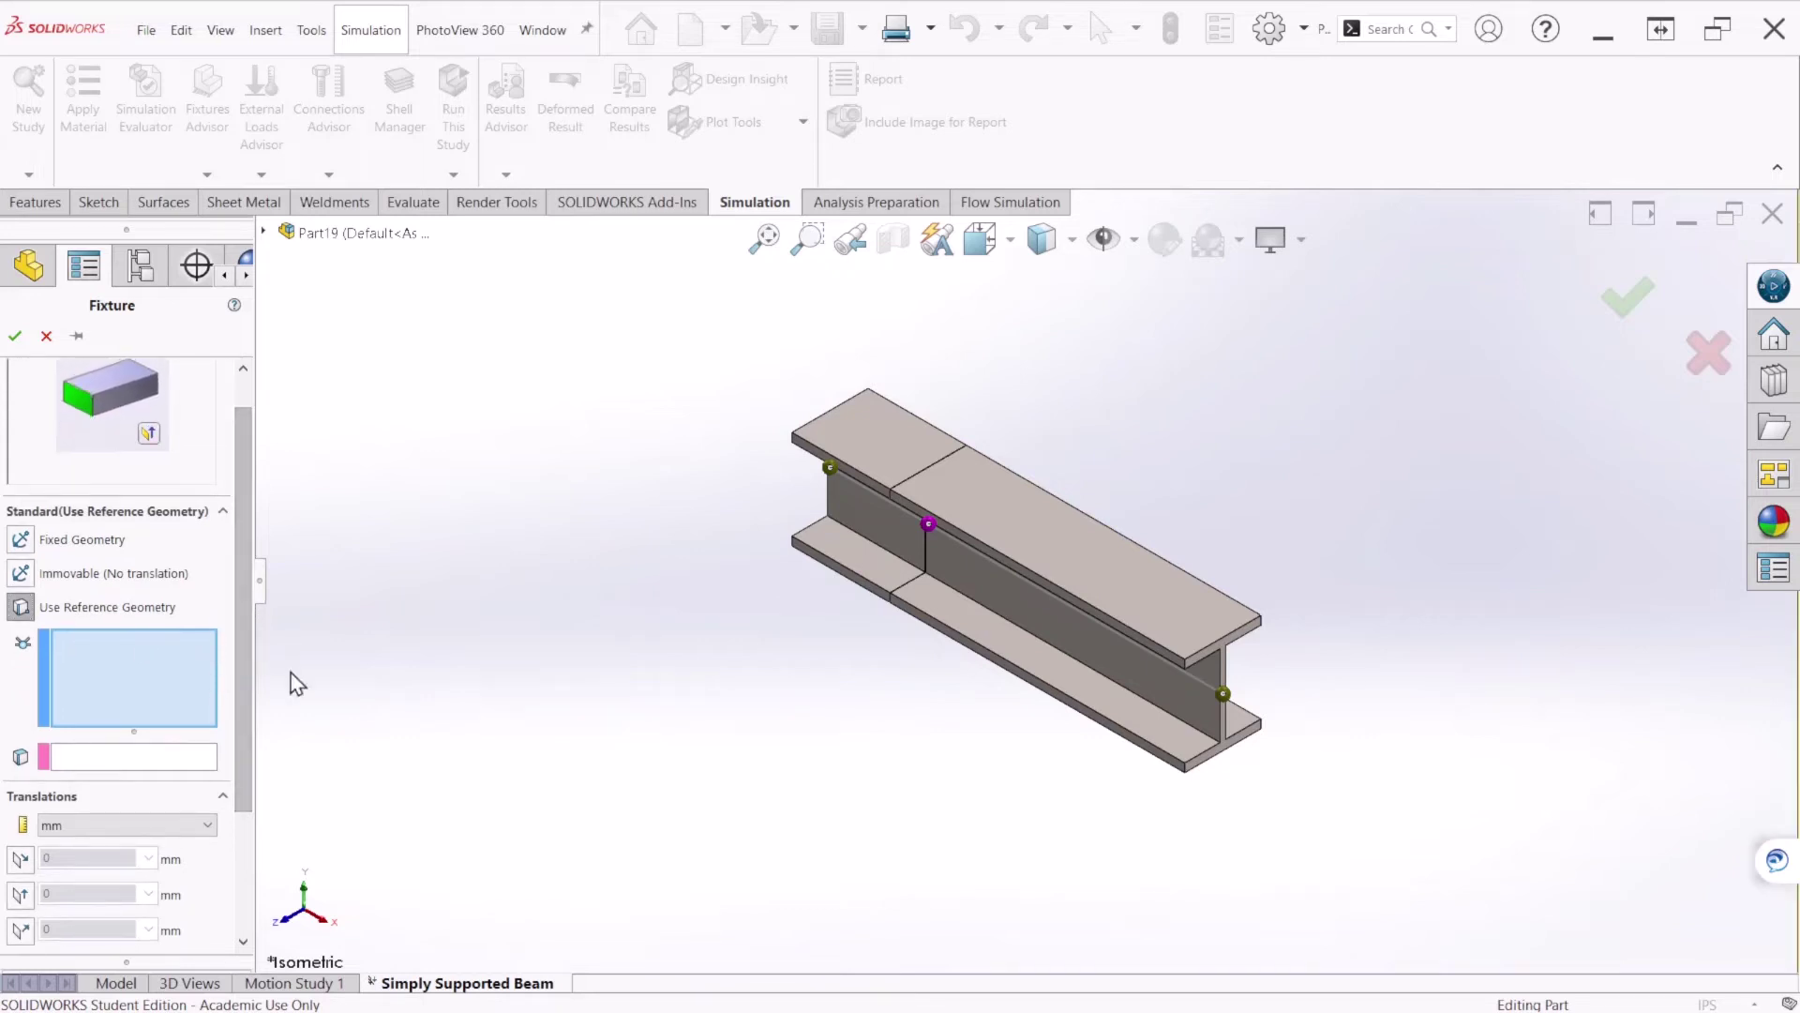
{"action": "left_click", "coordinate": [830, 467]}
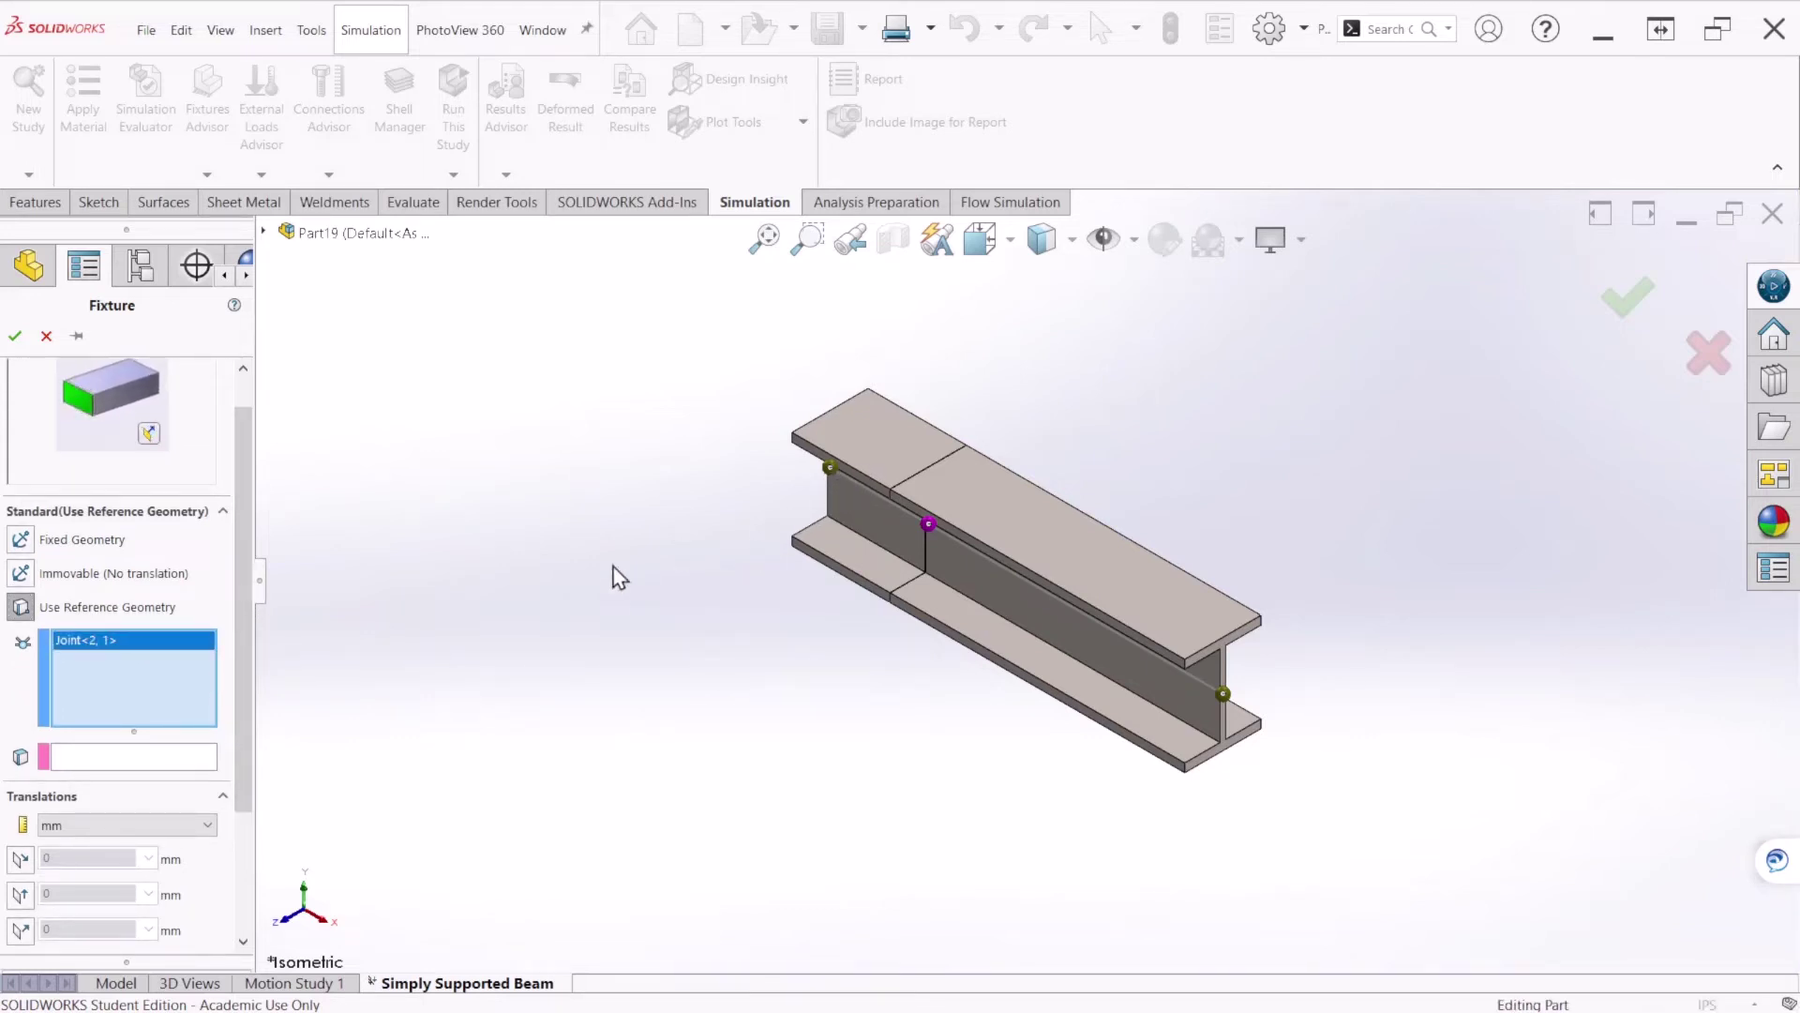
{"action": "left_click", "coordinate": [112, 758]}
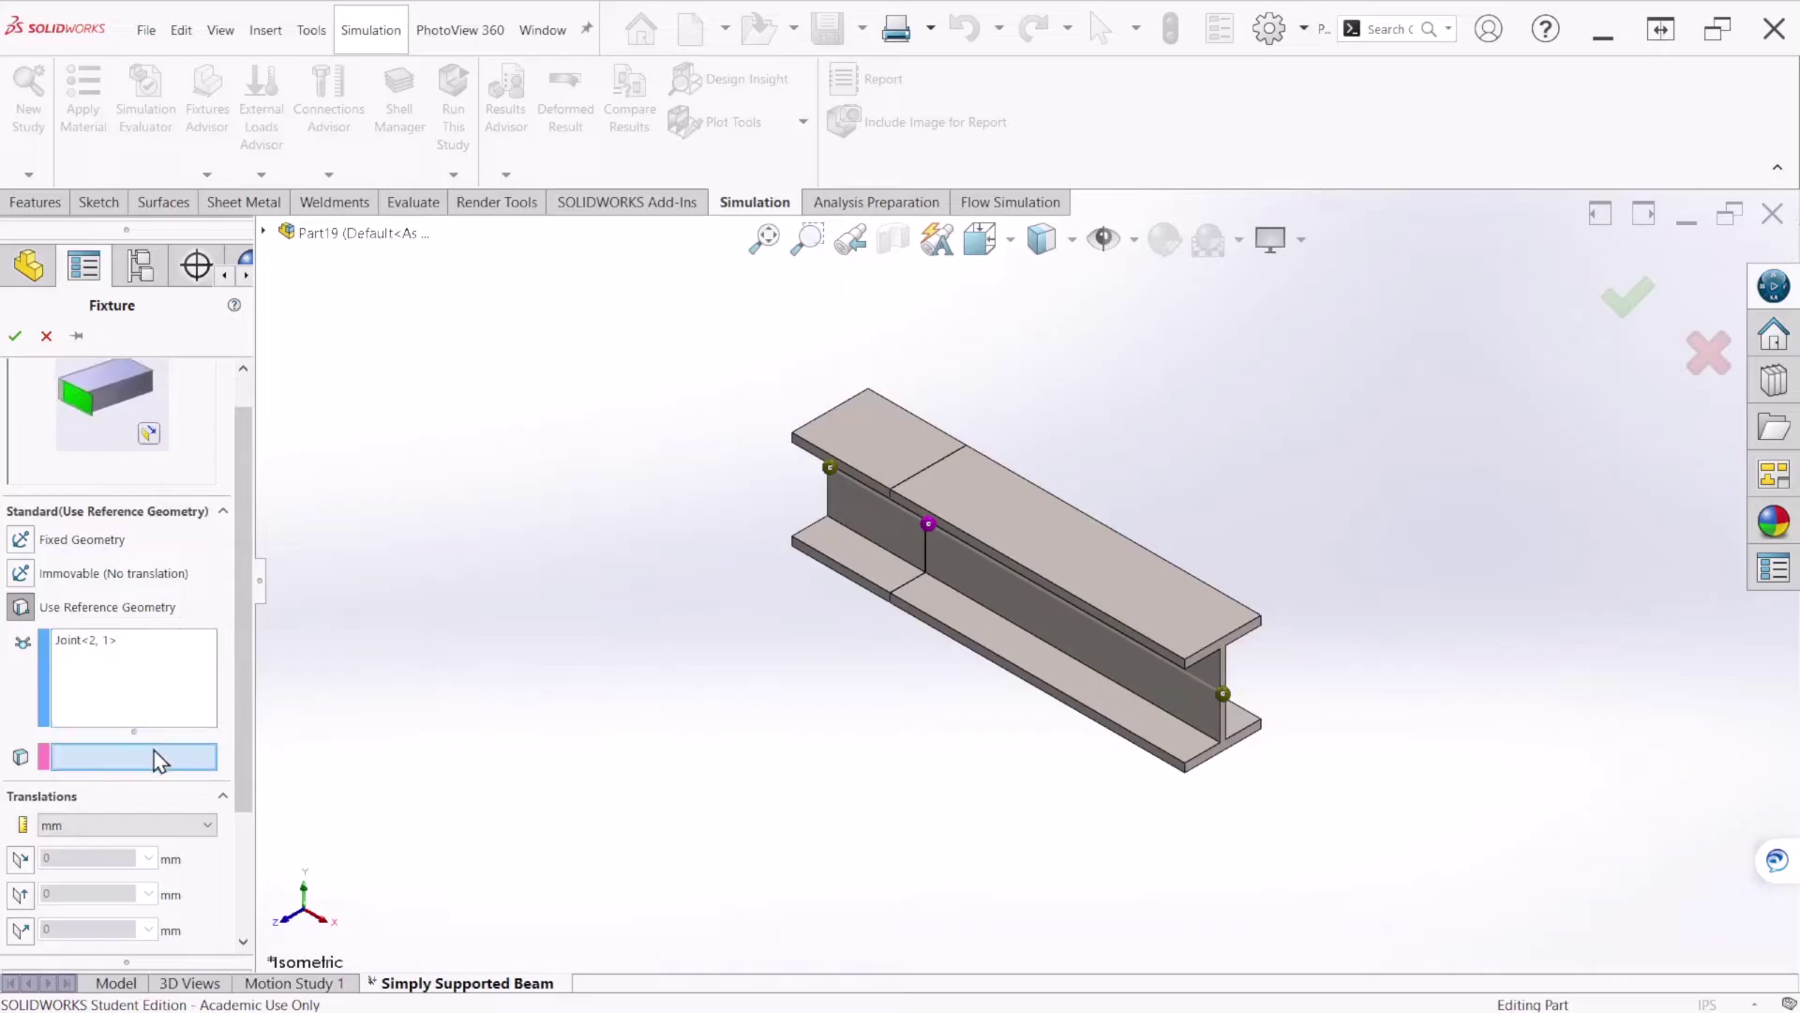
{"action": "left_click", "coordinate": [361, 239]}
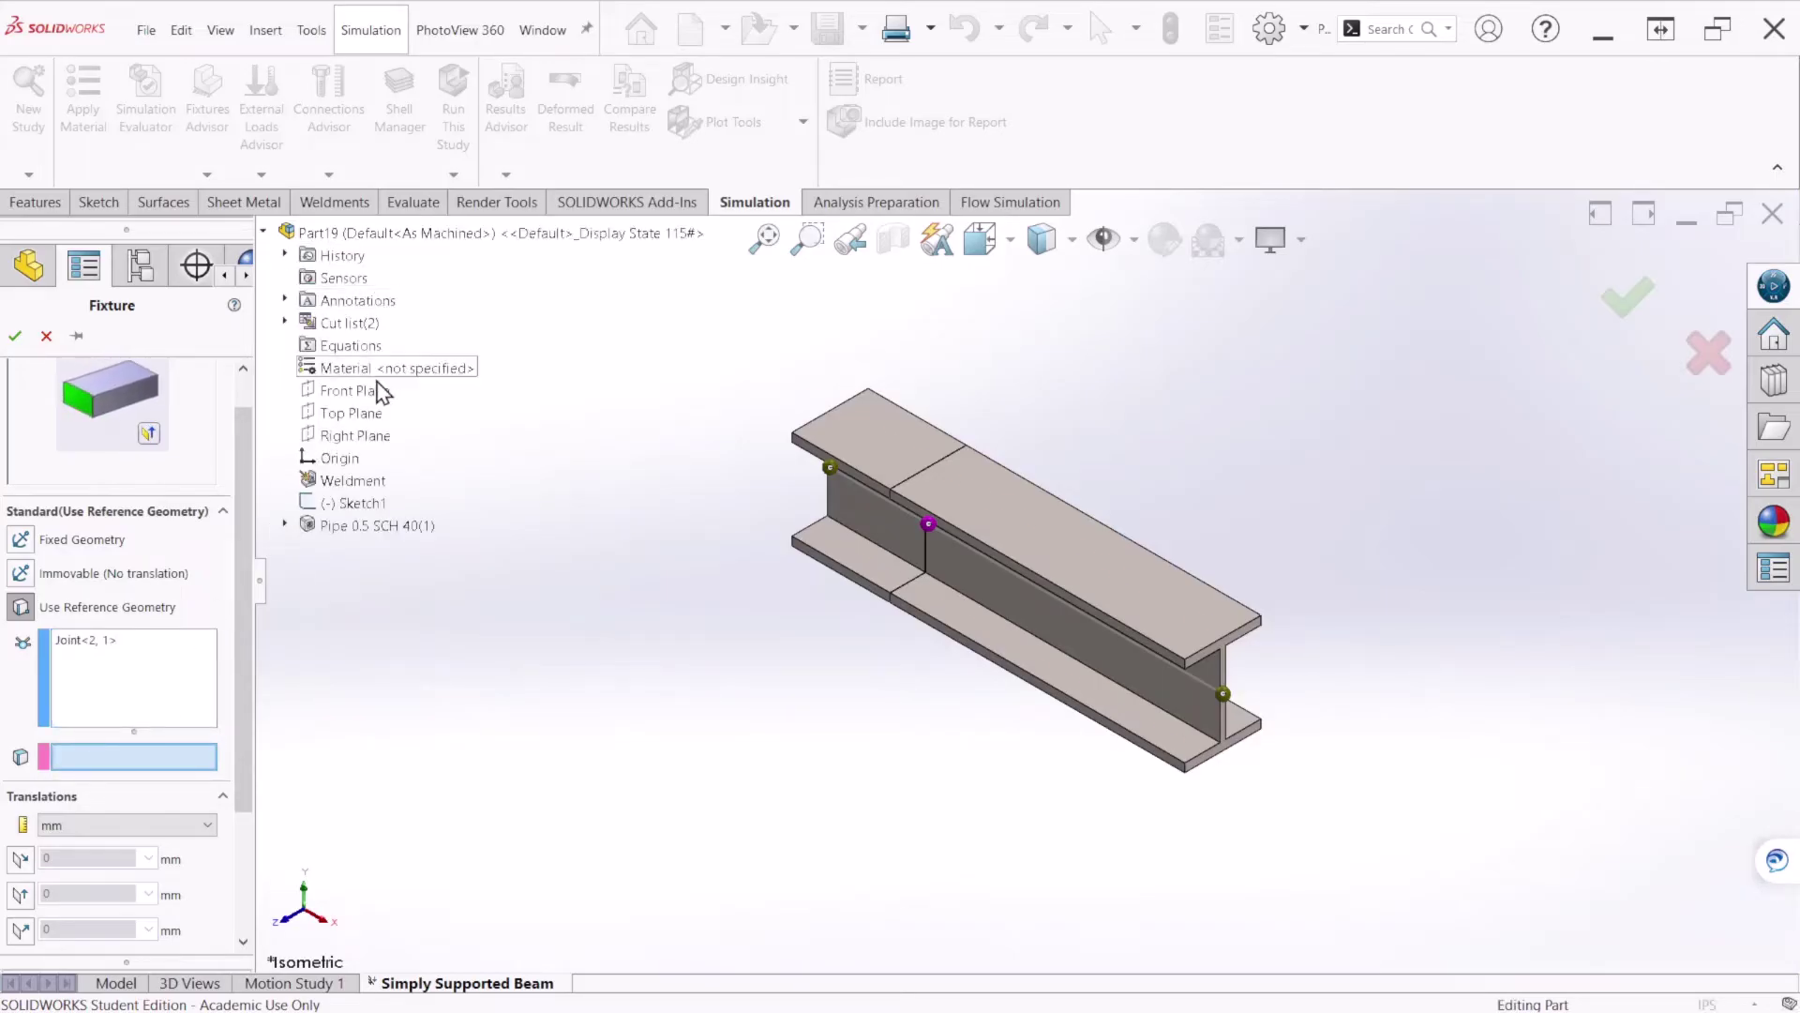
{"action": "left_click", "coordinate": [366, 416]}
Restrain the fixture's translations to 0 mm normal to the plane and along the plane's second direction
{"action": "left_click_drag", "start_coordinate": [239, 663], "coordinate": [238, 780]}
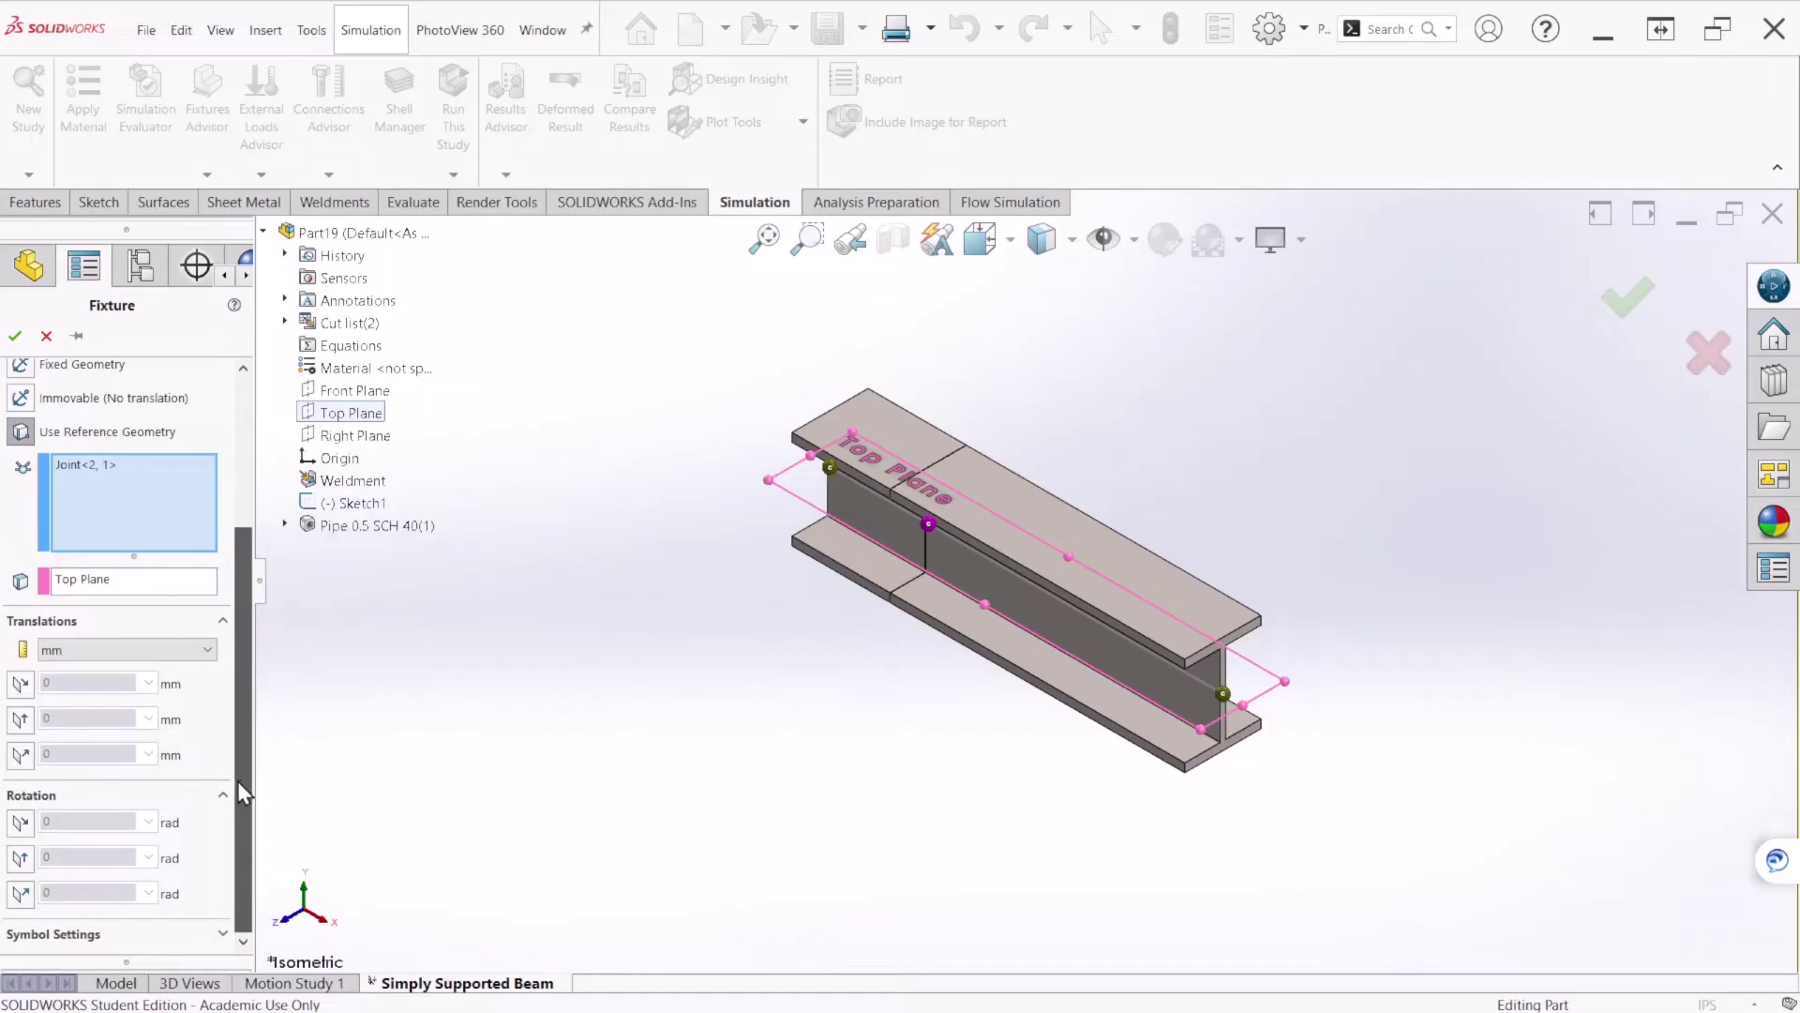
{"action": "left_click", "coordinate": [20, 756]}
{"action": "left_click_drag", "start_coordinate": [244, 660], "coordinate": [244, 743]}
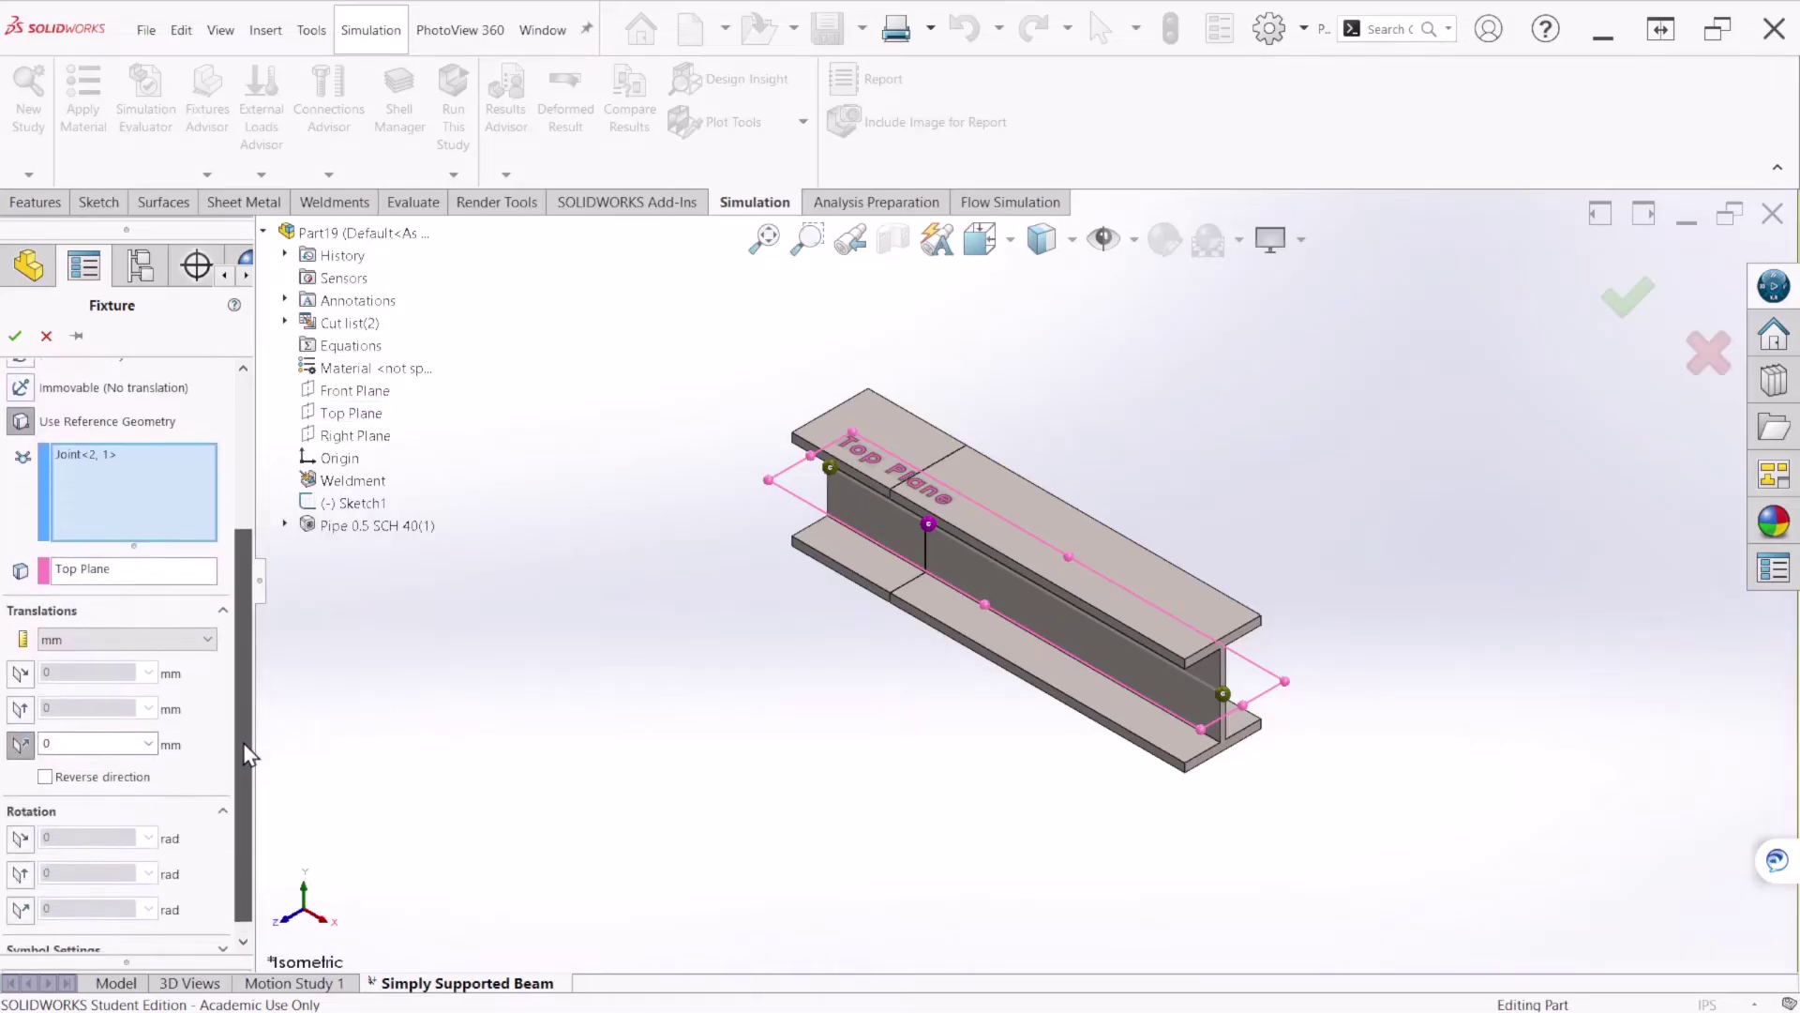
{"action": "left_click", "coordinate": [20, 709]}
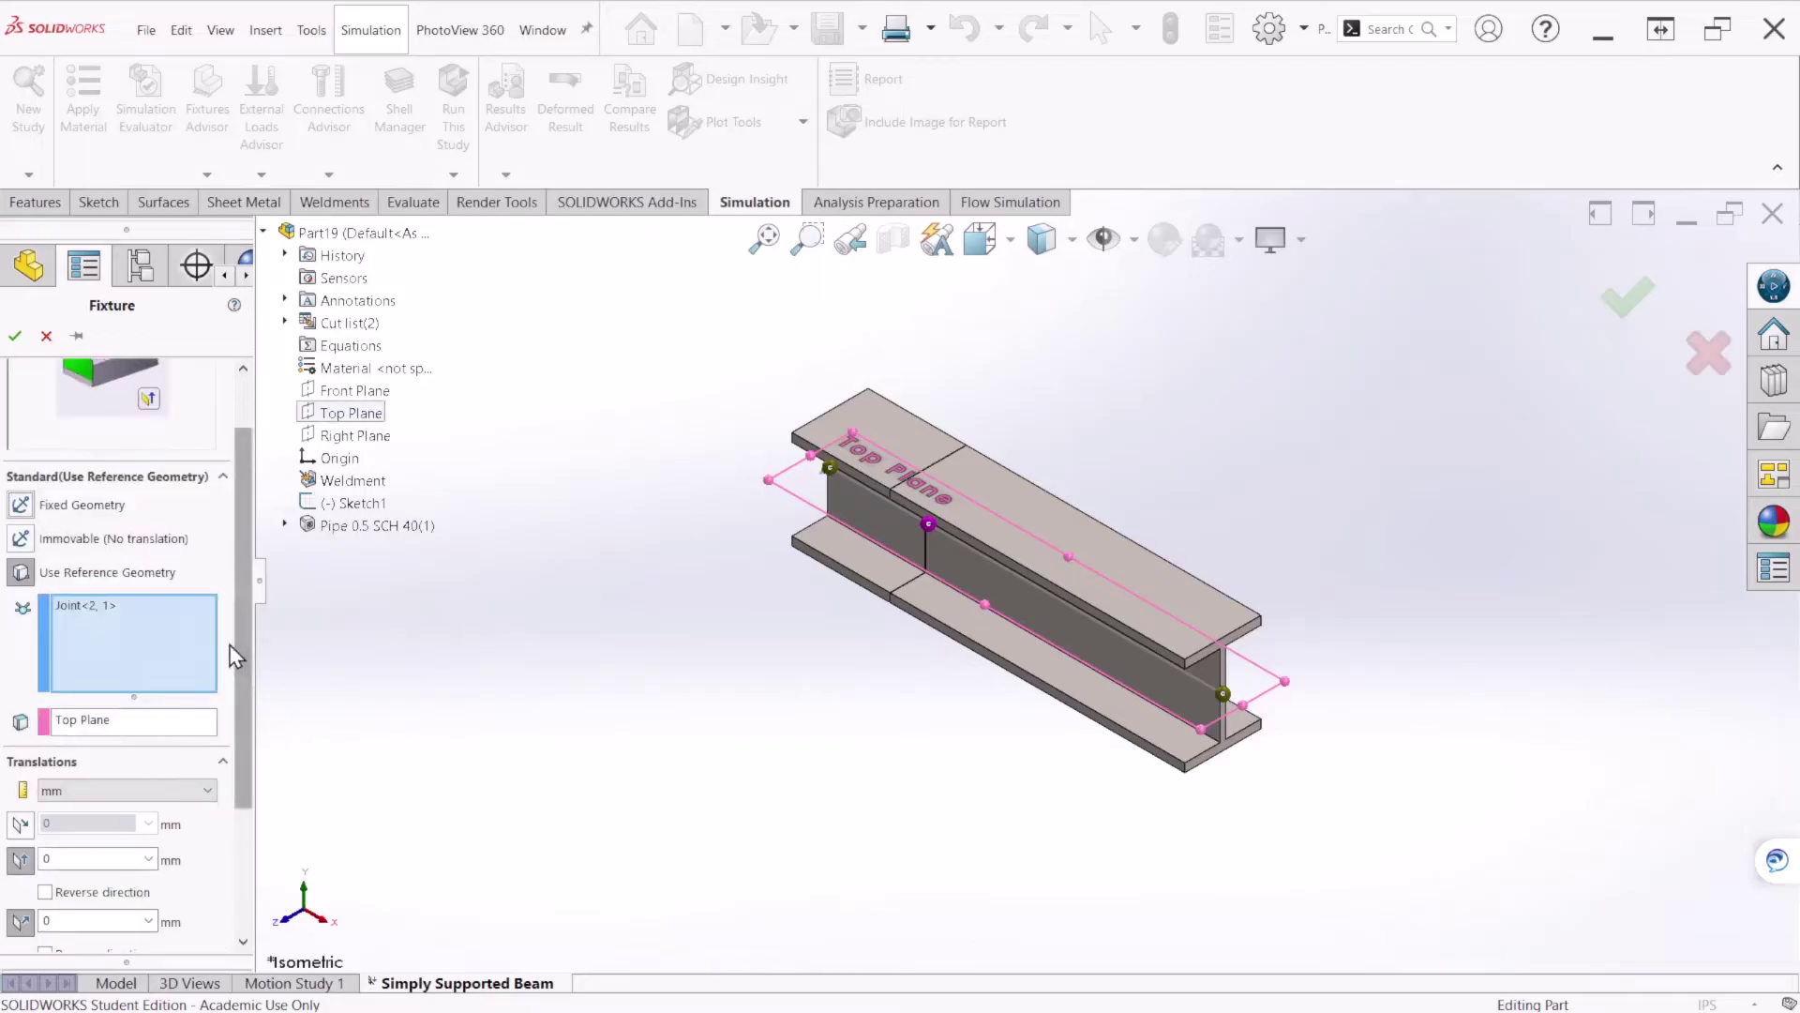
{"action": "left_click_drag", "start_coordinate": [238, 643], "coordinate": [240, 769]}
Set the fixture's symbol size to 500 and accept the fixture
{"action": "middle_click_drag", "start_coordinate": [643, 604], "coordinate": [605, 619]}
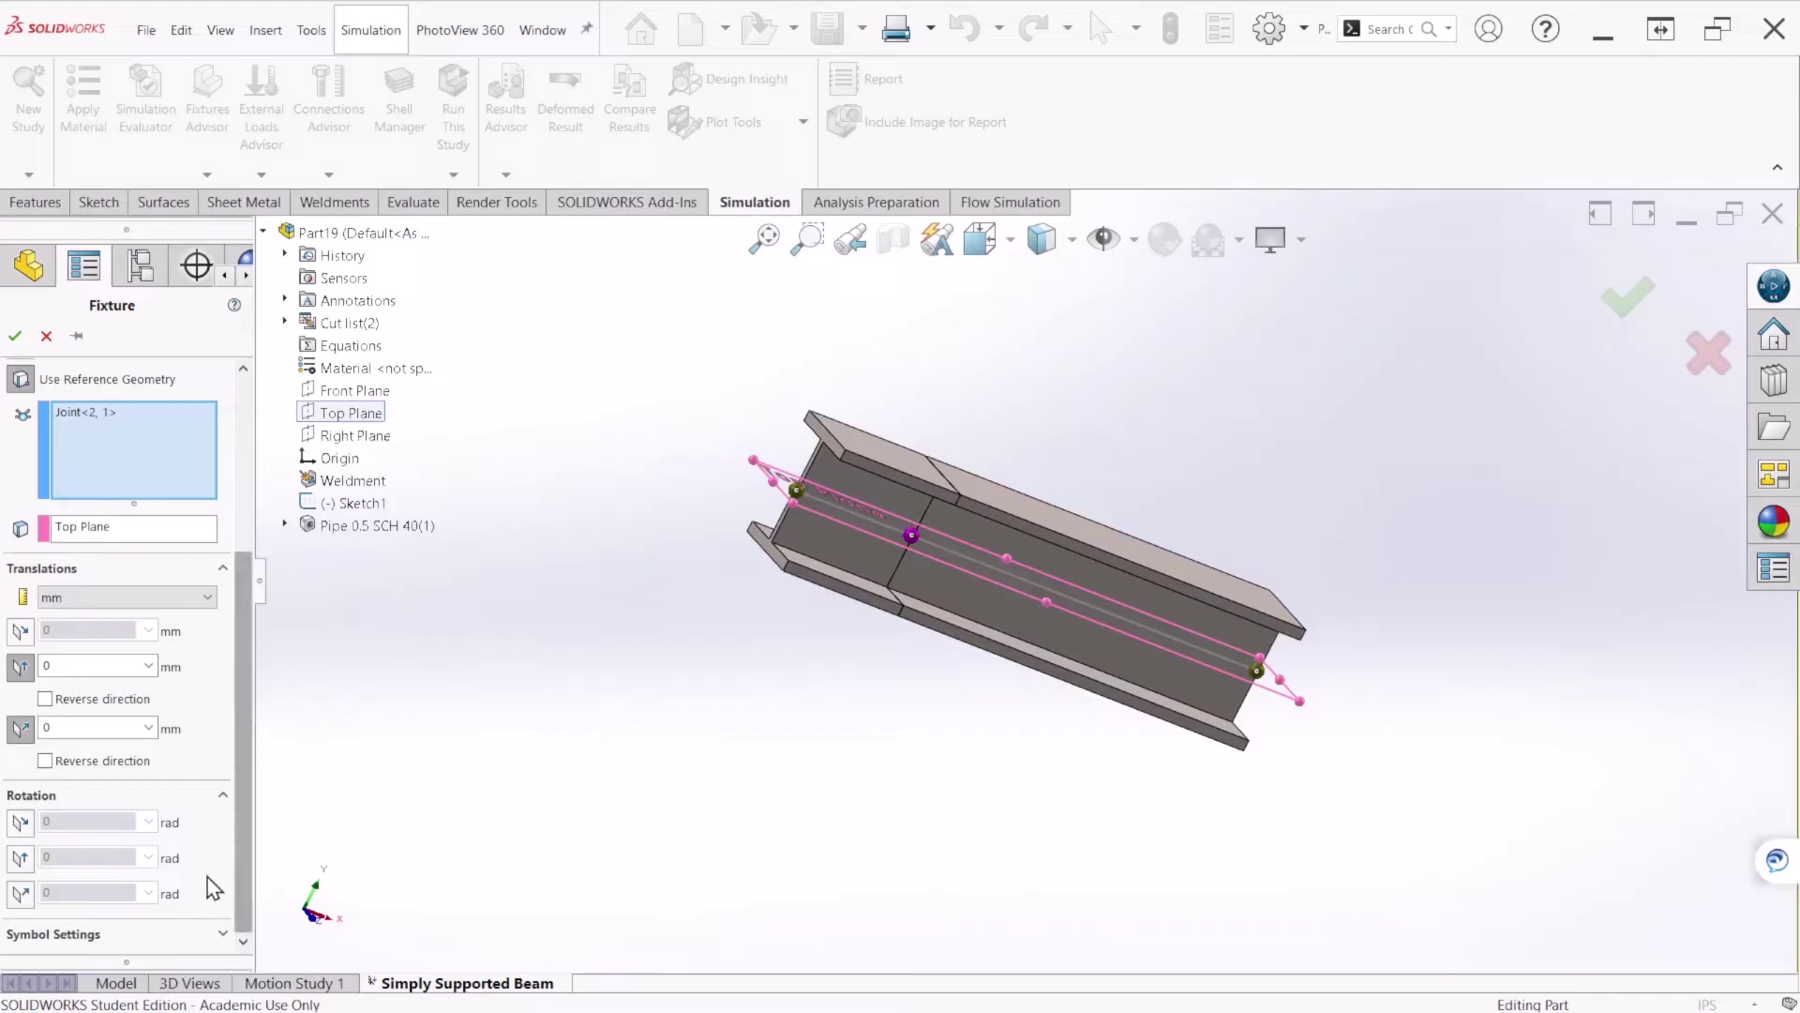
{"action": "scroll", "coordinate": [229, 938], "scroll_direction": "down", "scroll_amount": 2}
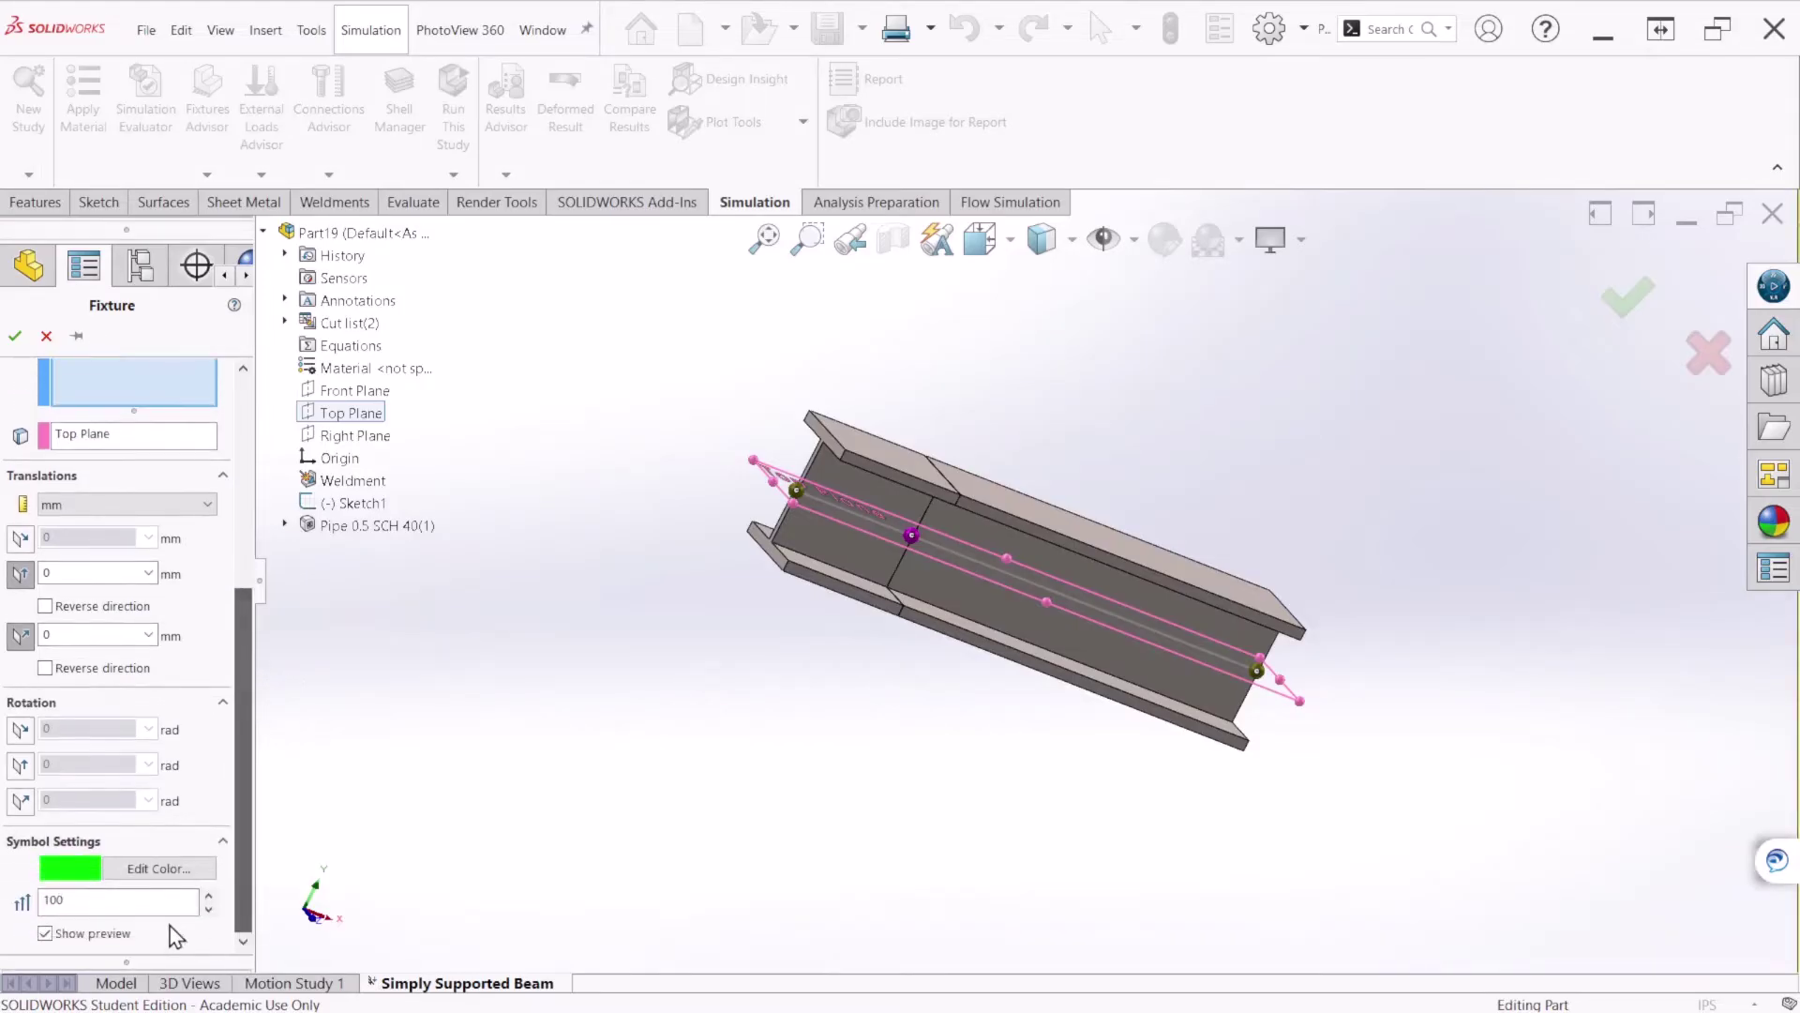
{"action": "double_click", "coordinate": [53, 902]}
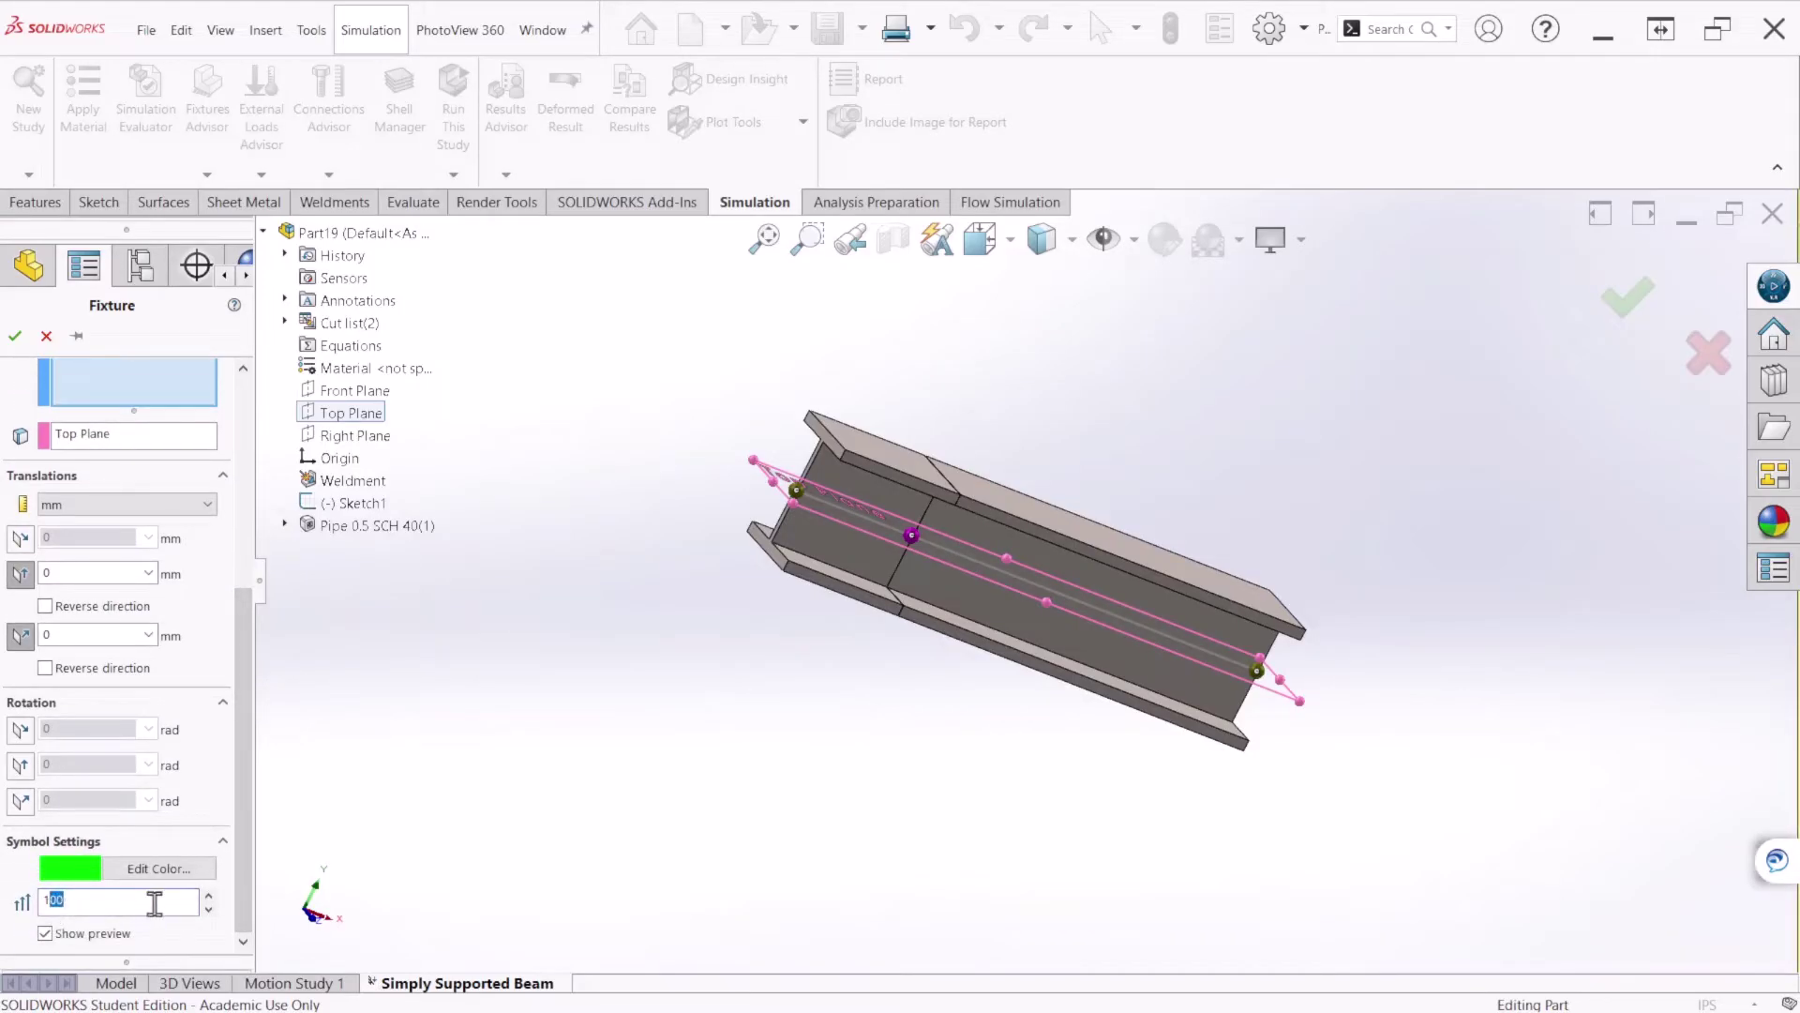
{"action": "type", "text": "500"}
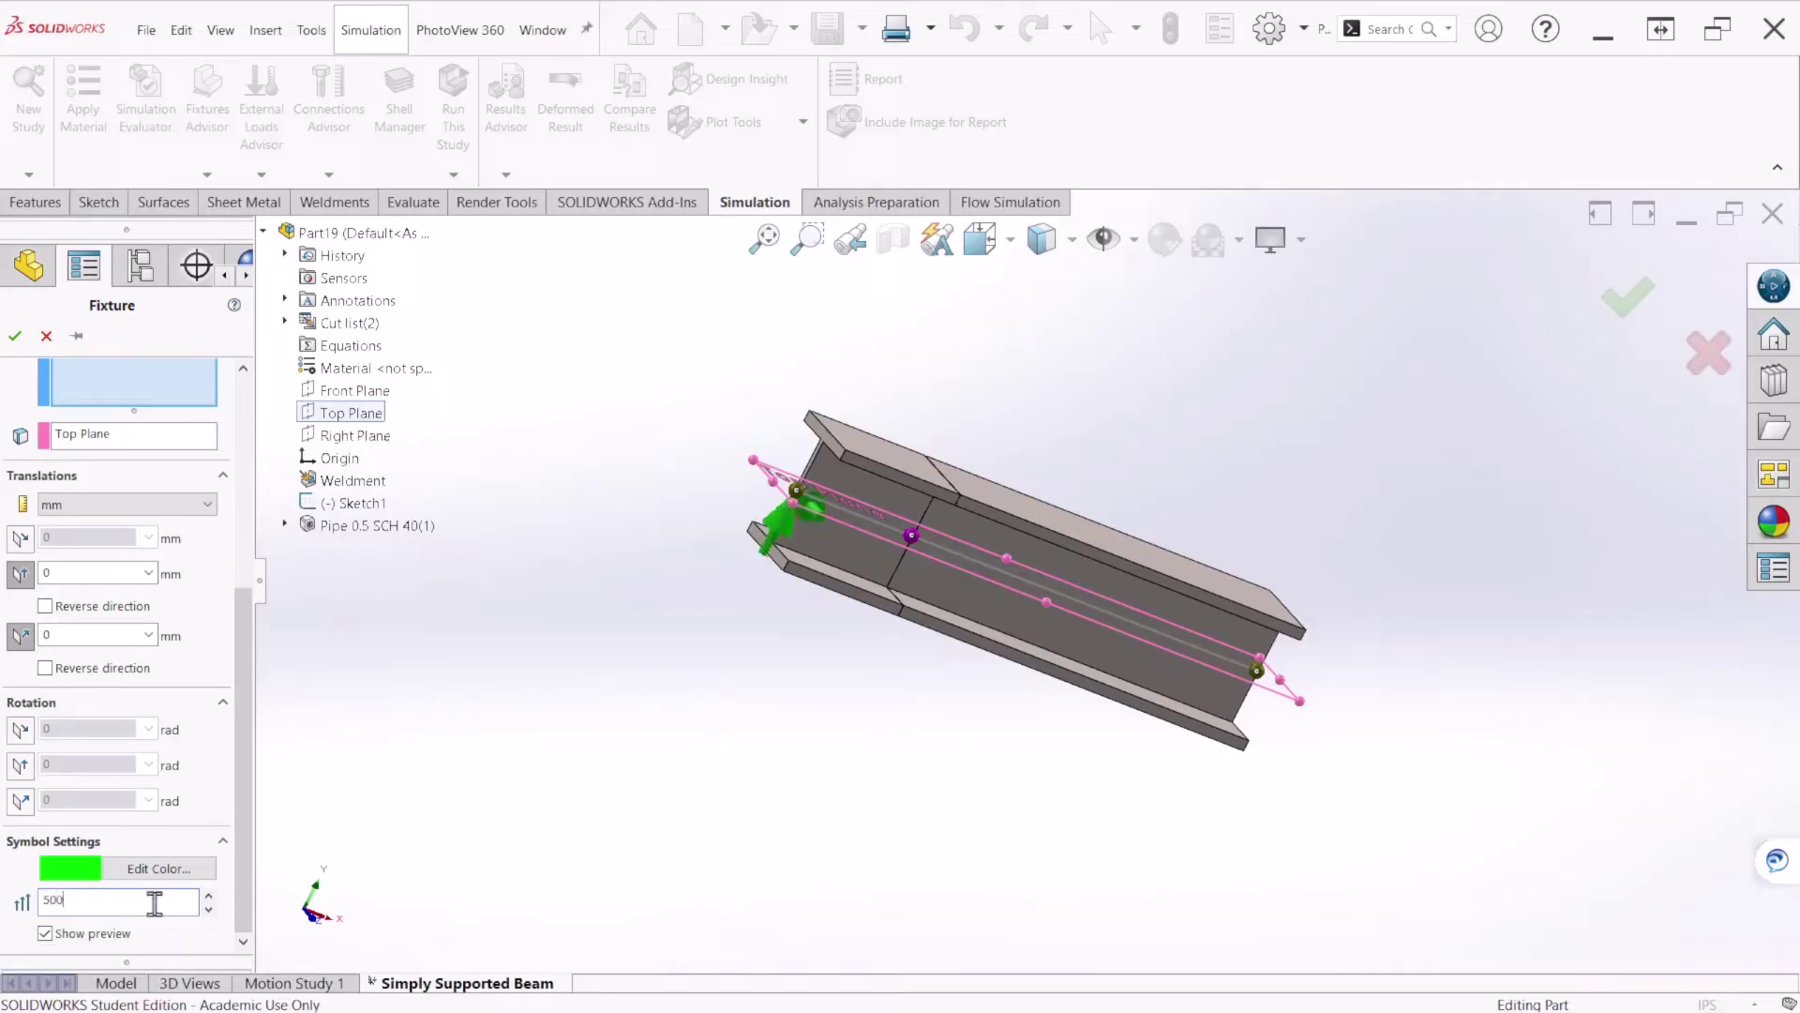
{"action": "scroll", "coordinate": [802, 562], "scroll_direction": "down", "scroll_amount": 6}
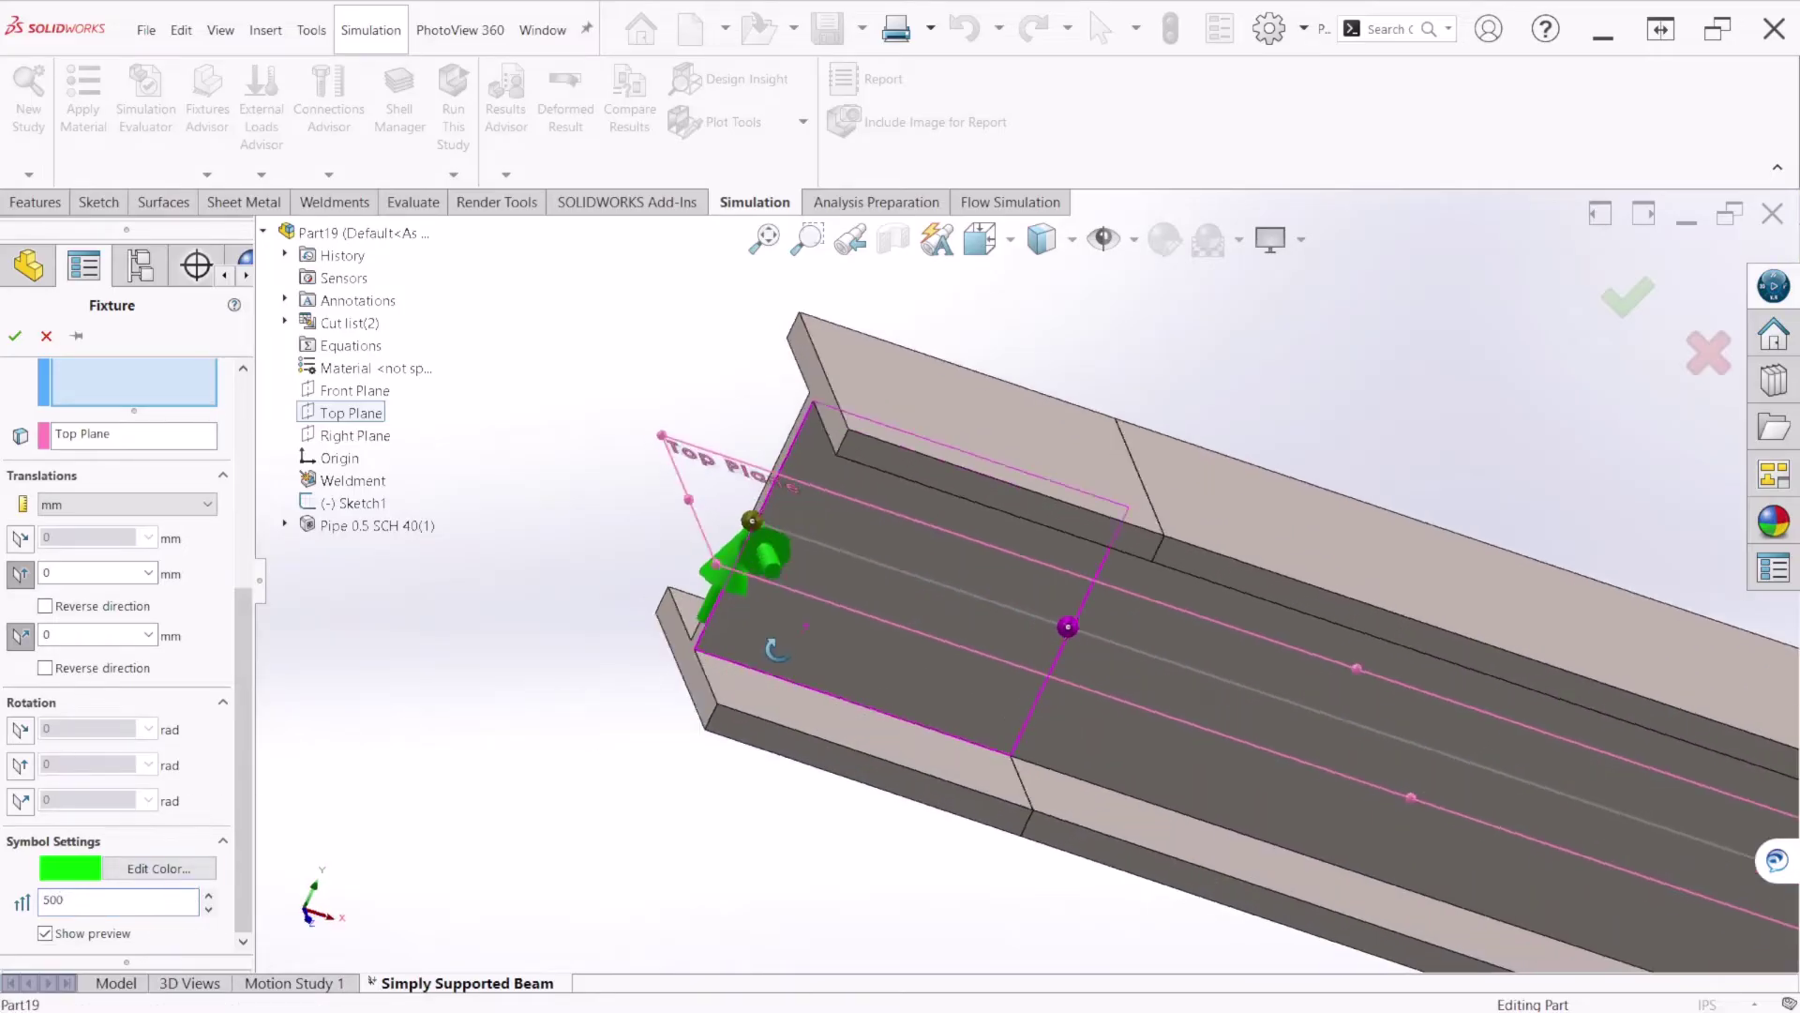
{"action": "scroll", "coordinate": [741, 572], "scroll_direction": "up", "scroll_amount": 5}
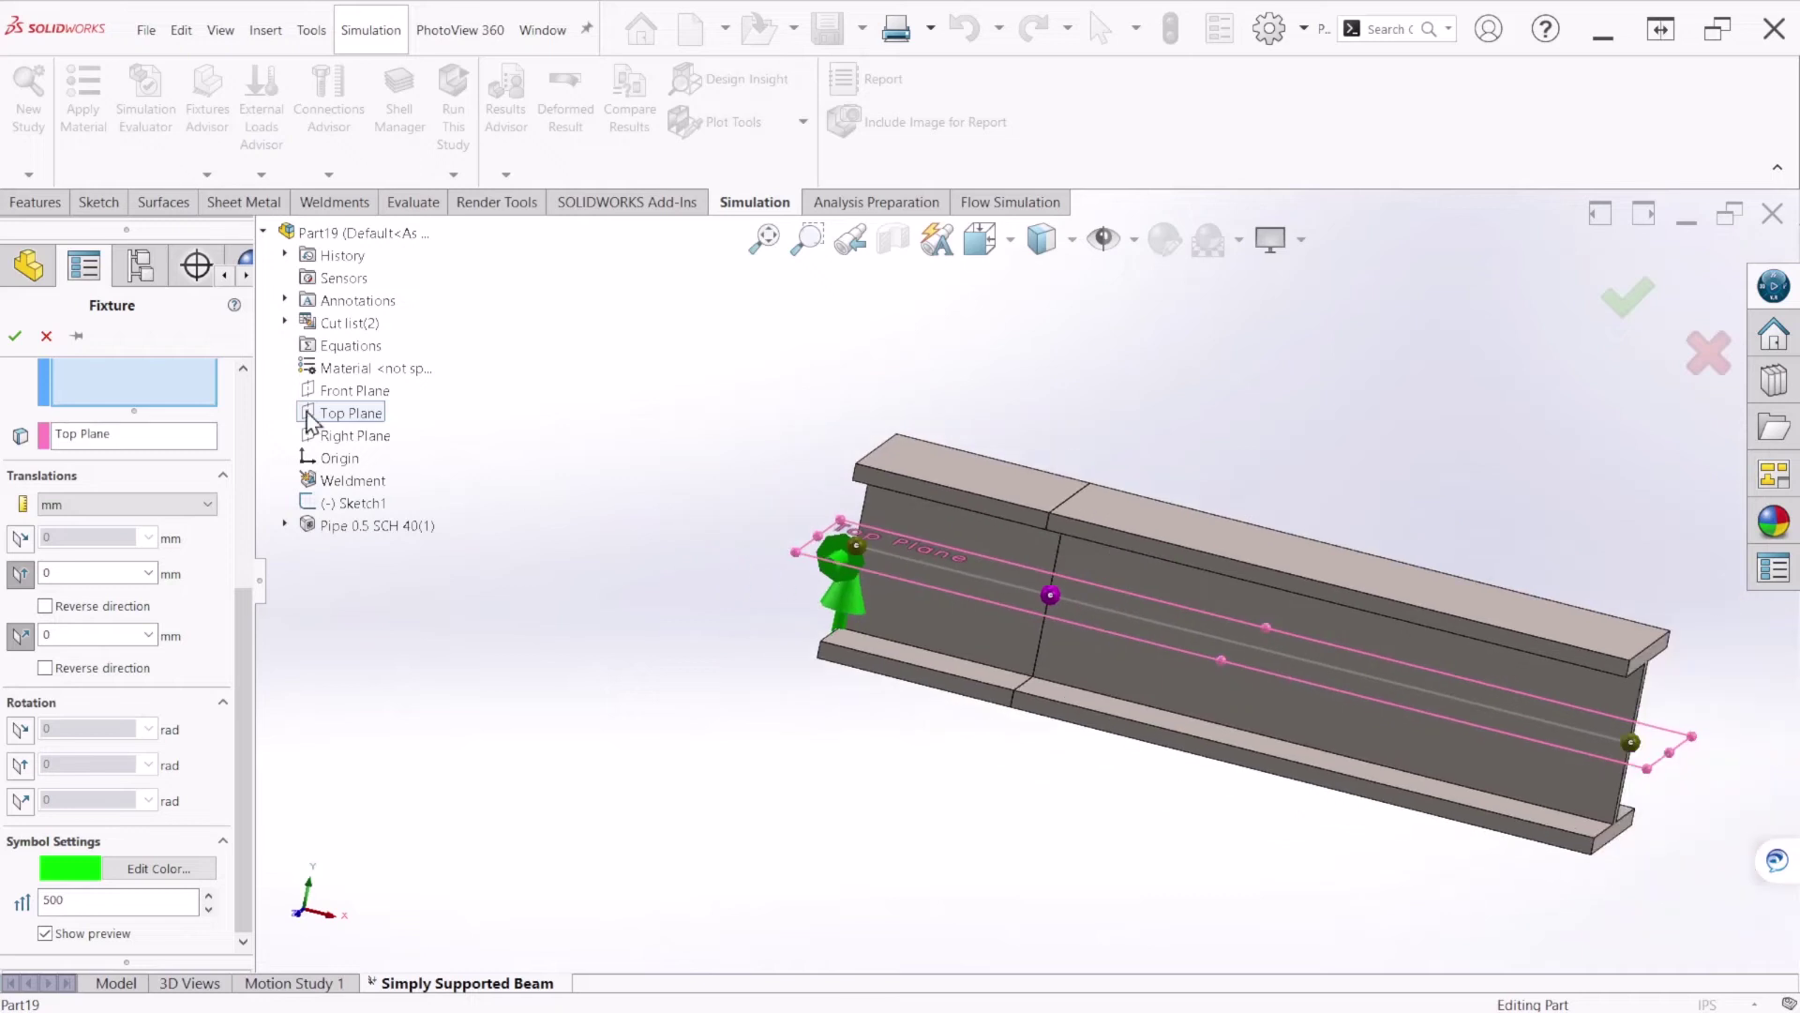
{"action": "left_click", "coordinate": [15, 335]}
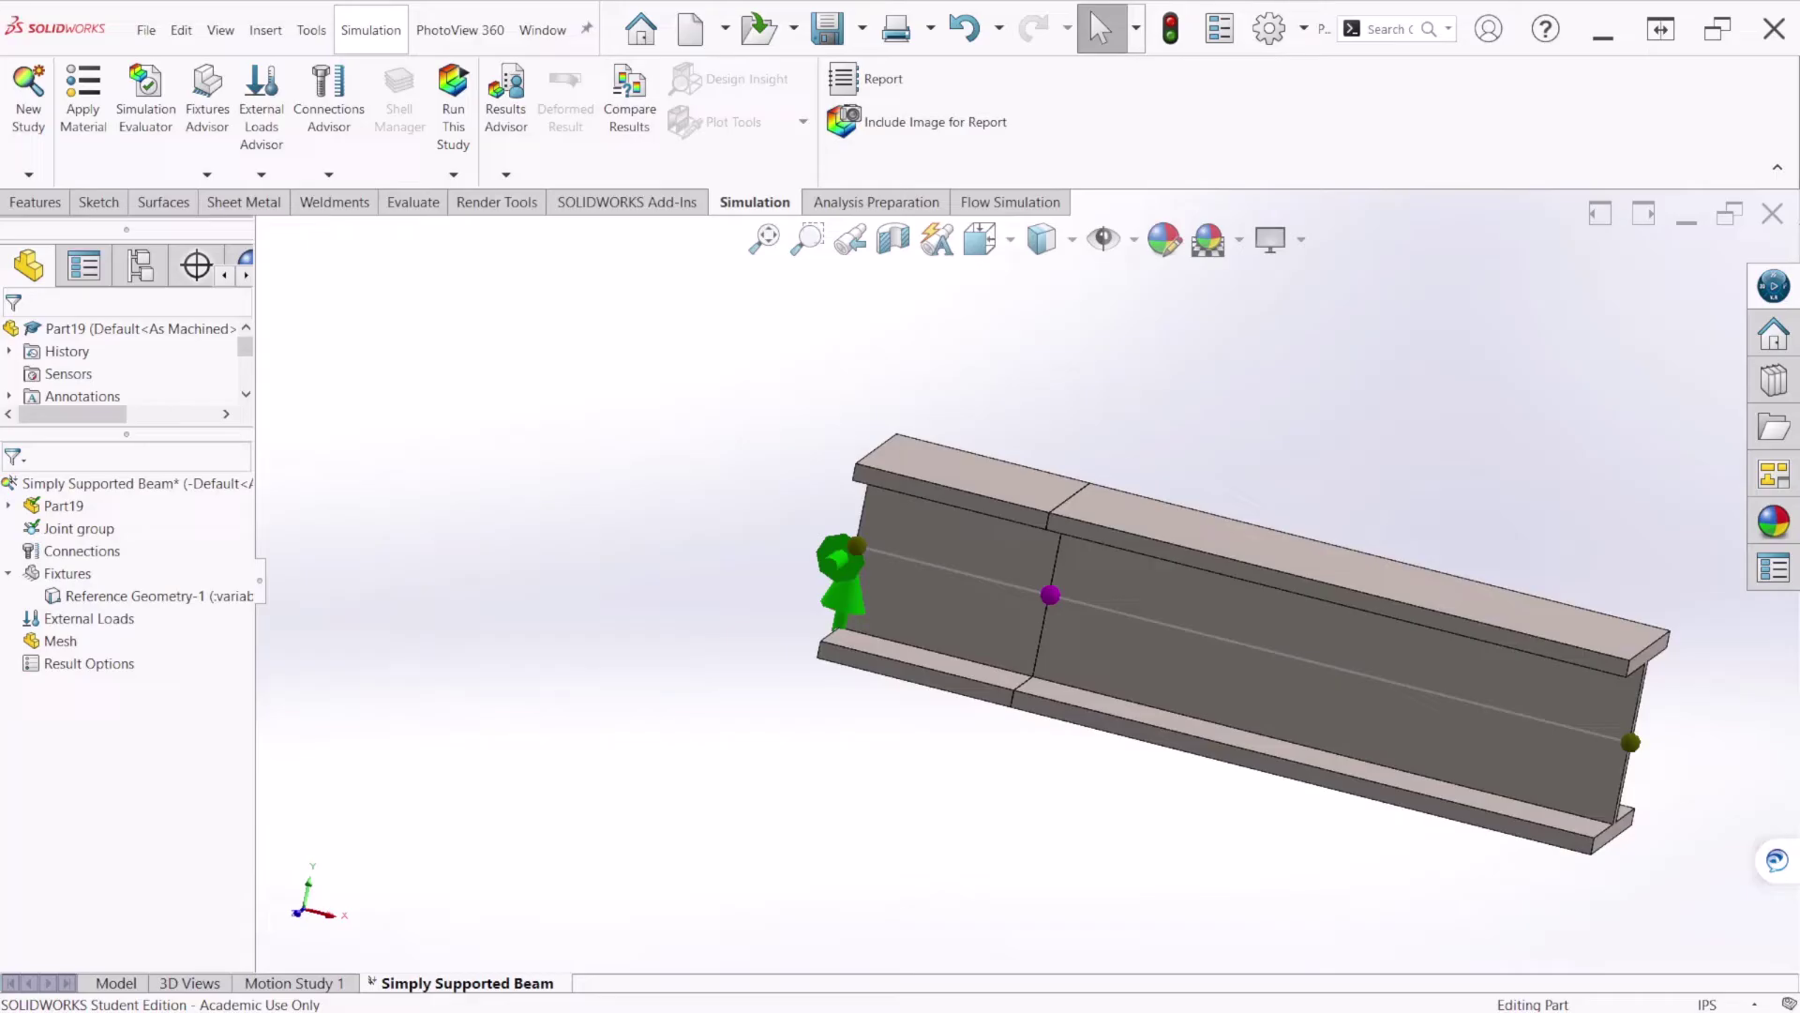
Define a second reference-geometry fixture on the joint at the long segment's free end, using the Top Plane as its reference
{"action": "right_click", "coordinate": [66, 573]}
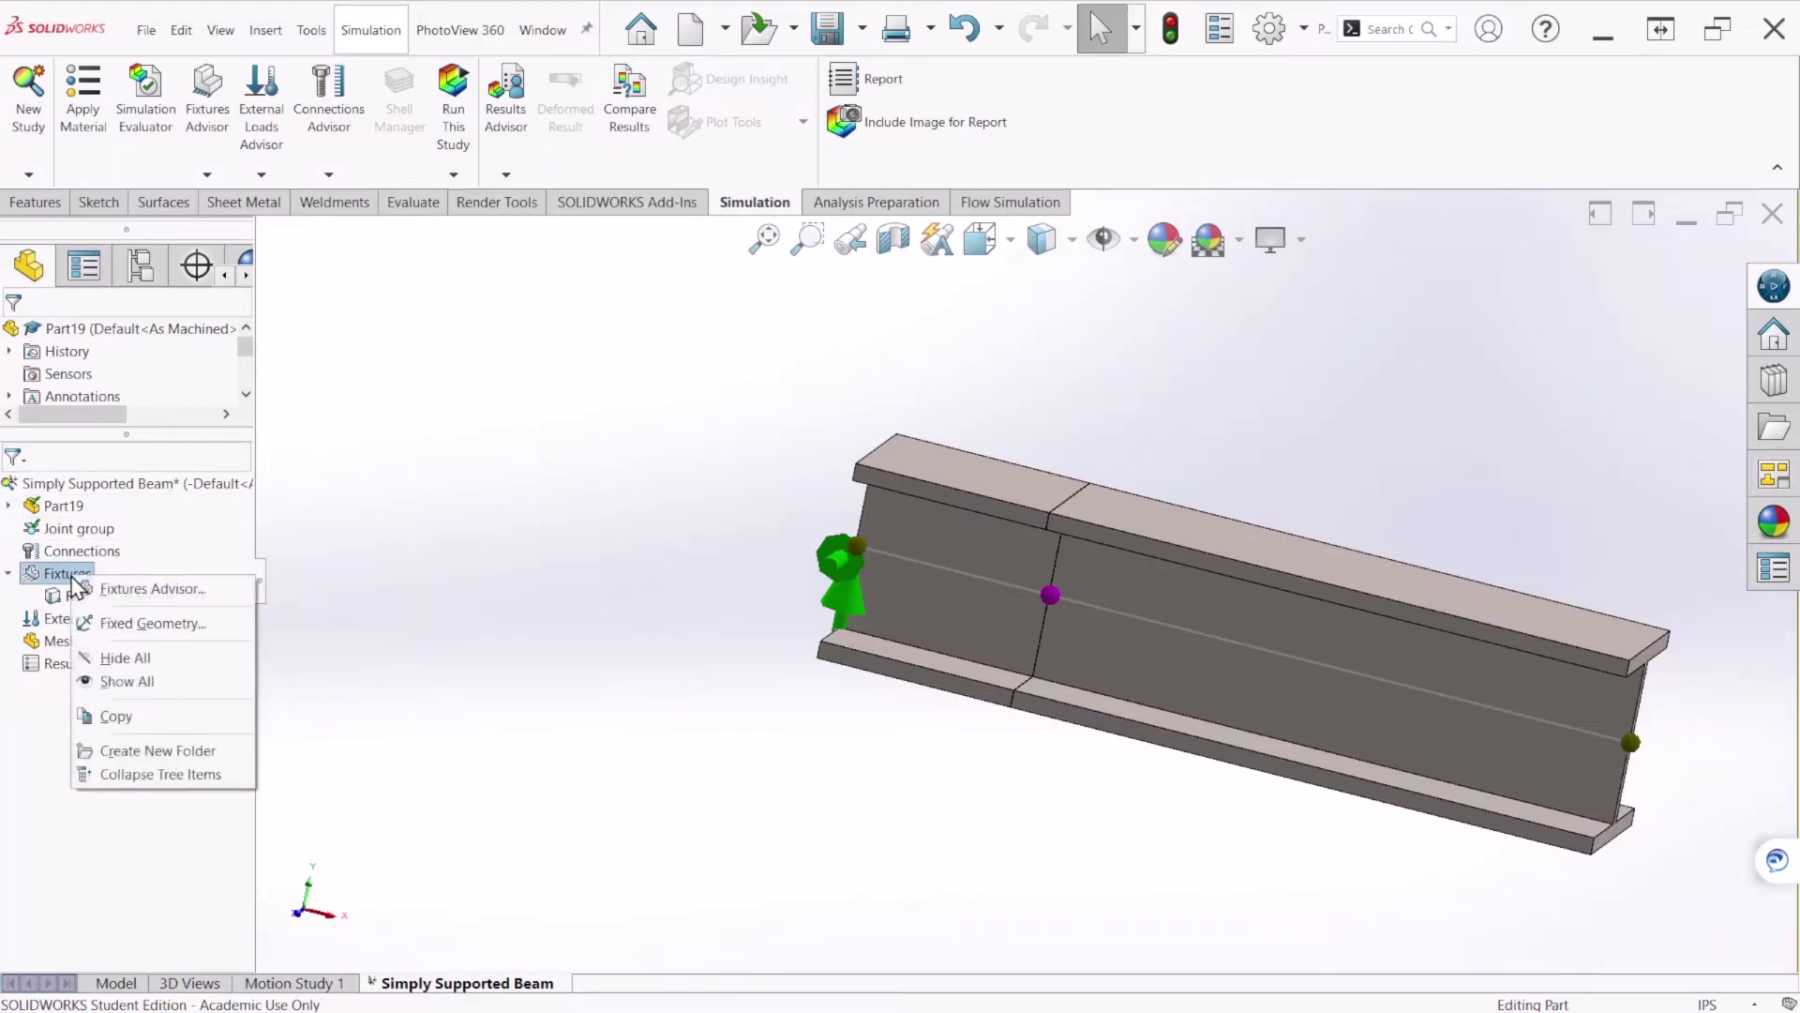
{"action": "left_click", "coordinate": [153, 624]}
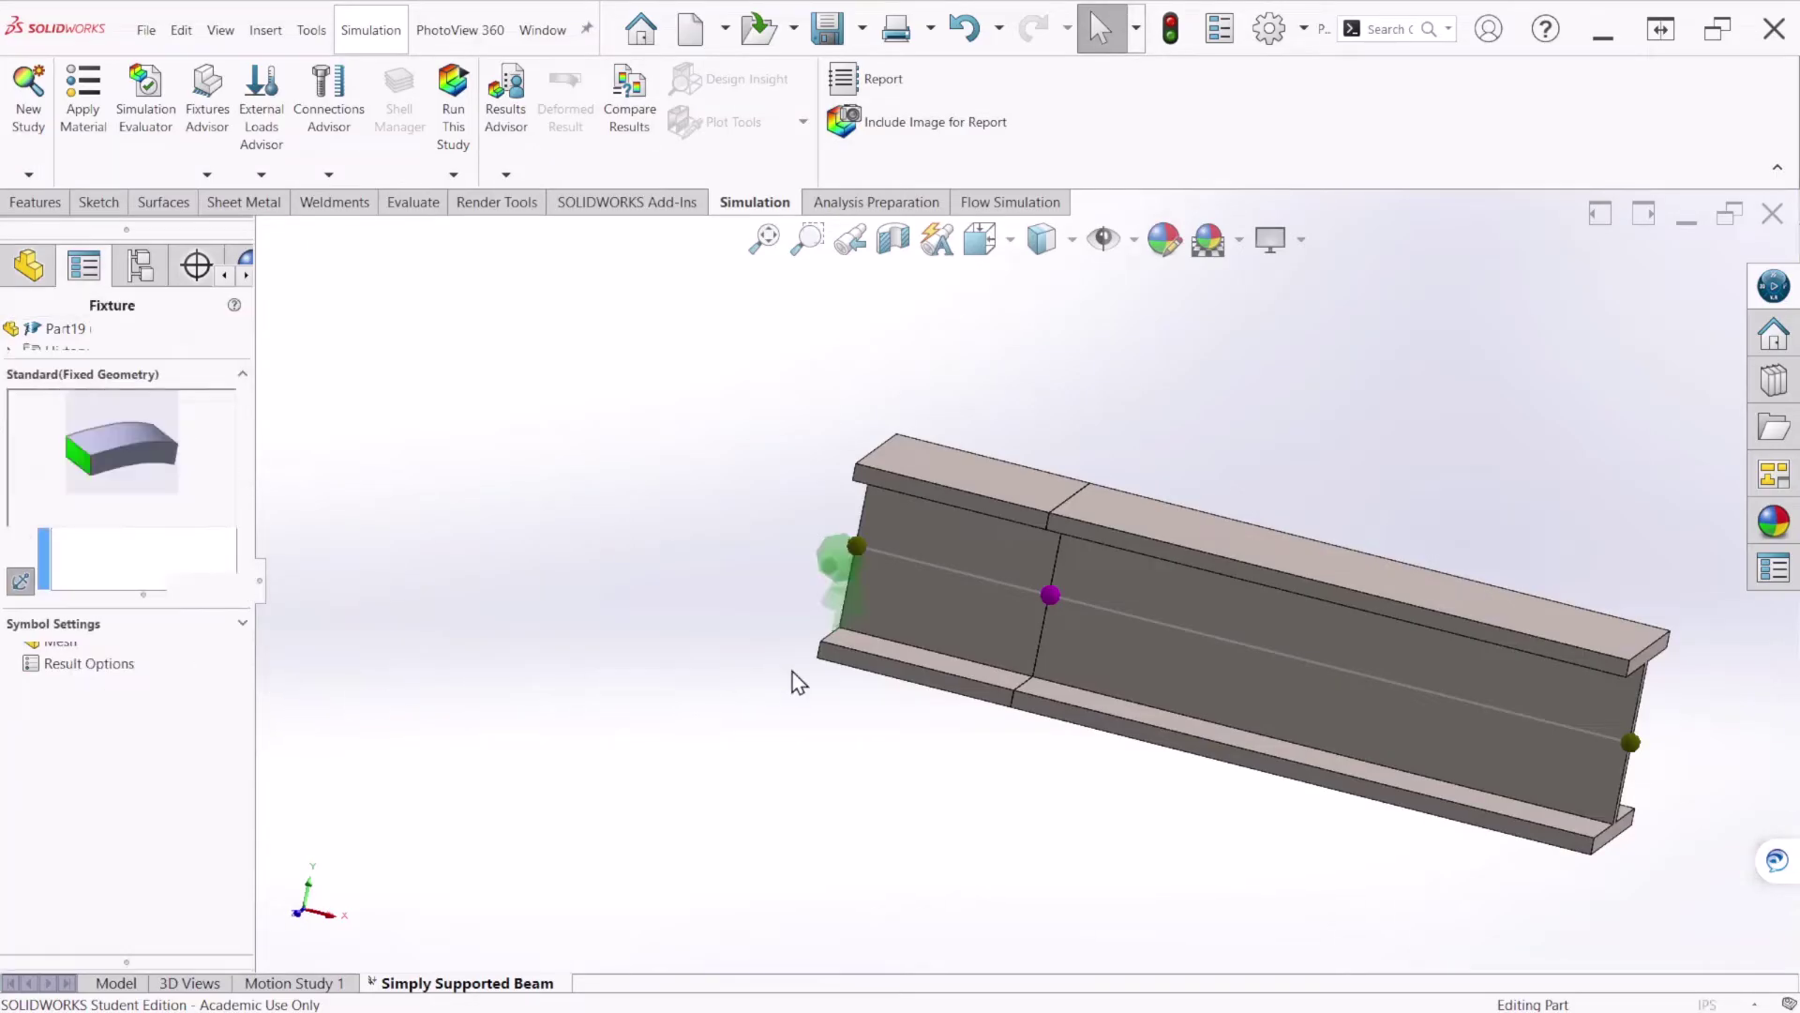
{"action": "scroll", "coordinate": [1395, 691], "scroll_direction": "down", "scroll_amount": 2}
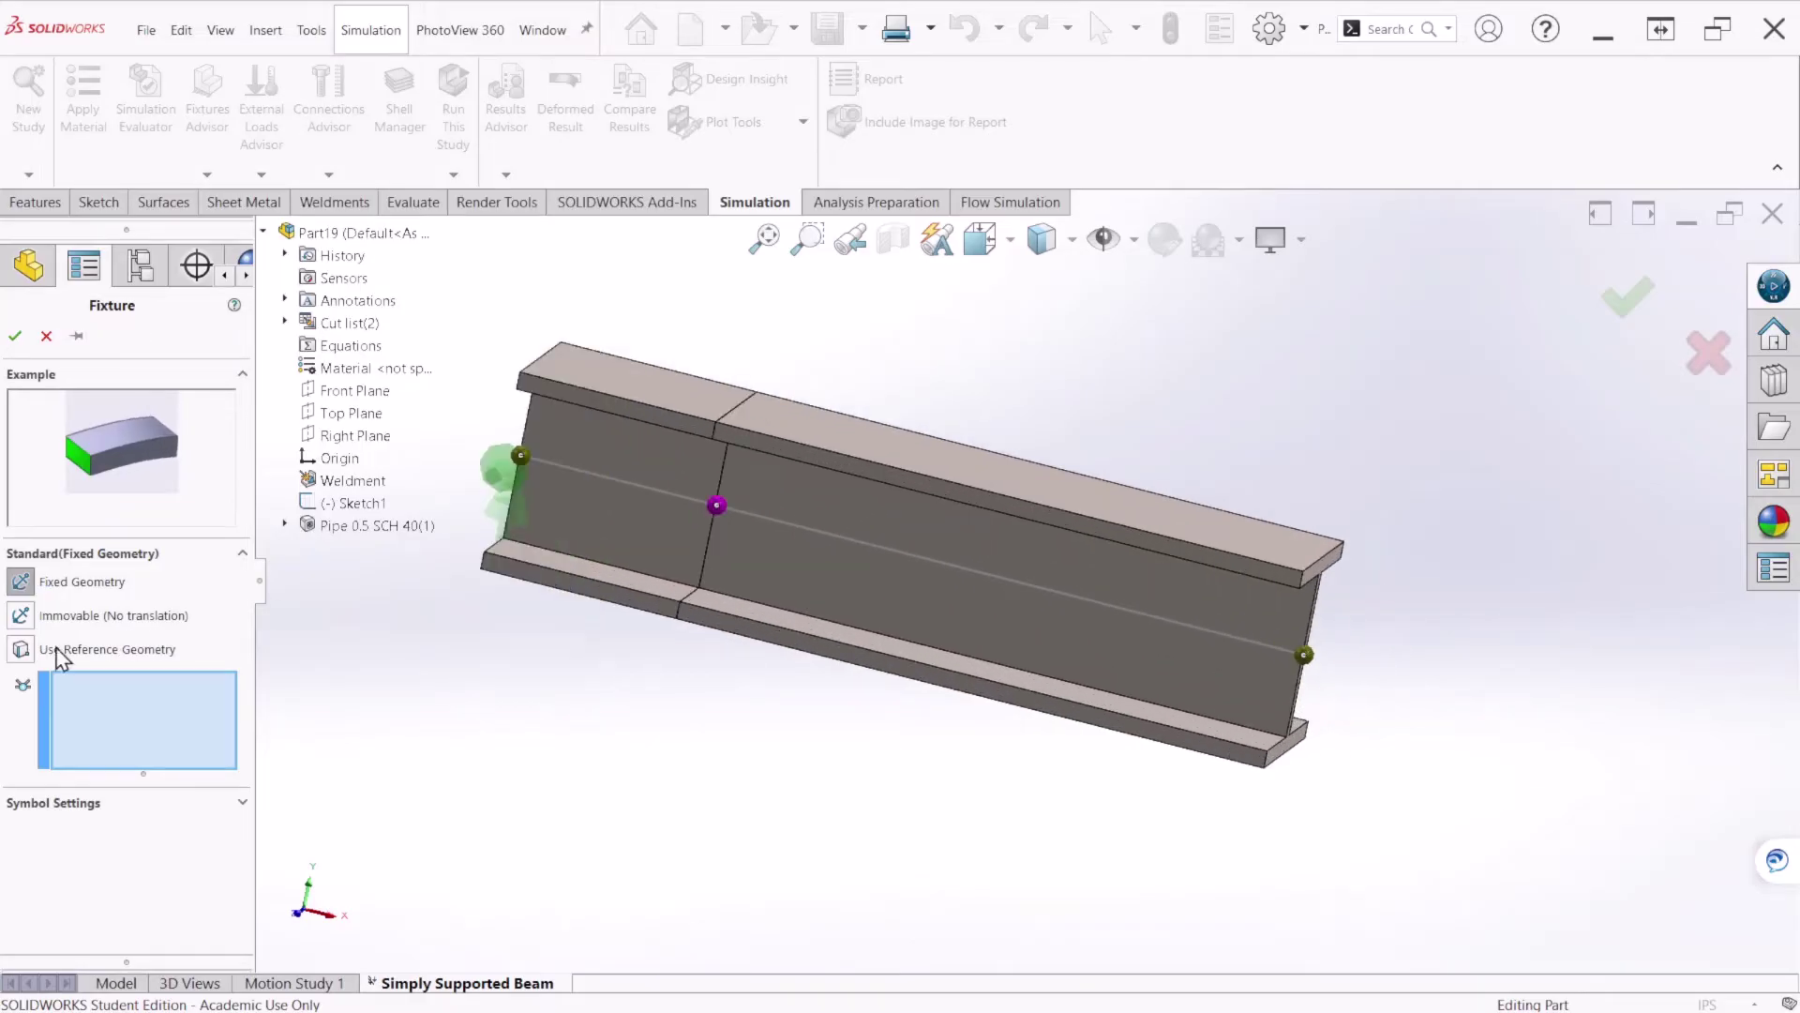
{"action": "left_click", "coordinate": [1306, 656]}
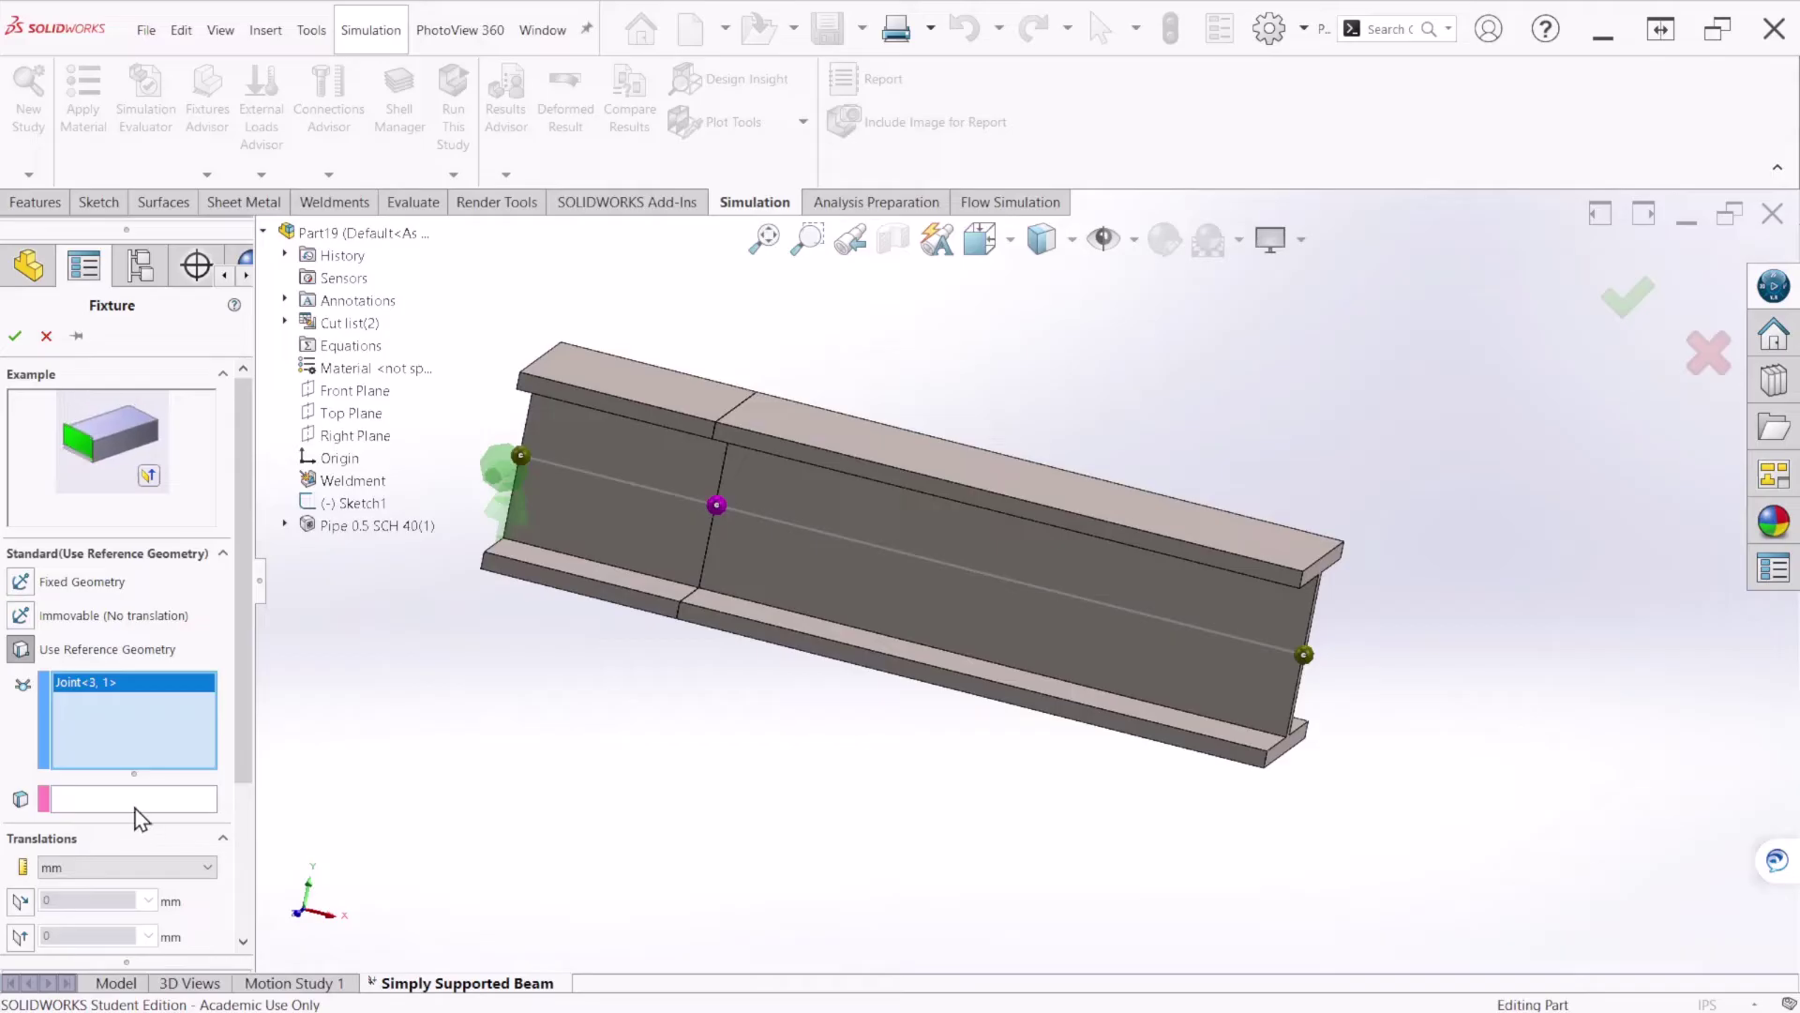
{"action": "left_click", "coordinate": [184, 800]}
{"action": "left_click", "coordinate": [354, 413]}
Restrain the second fixture's translations to 0 mm normal to the plane and along the plane's second direction
{"action": "scroll", "coordinate": [245, 843], "scroll_direction": "down", "scroll_amount": 3}
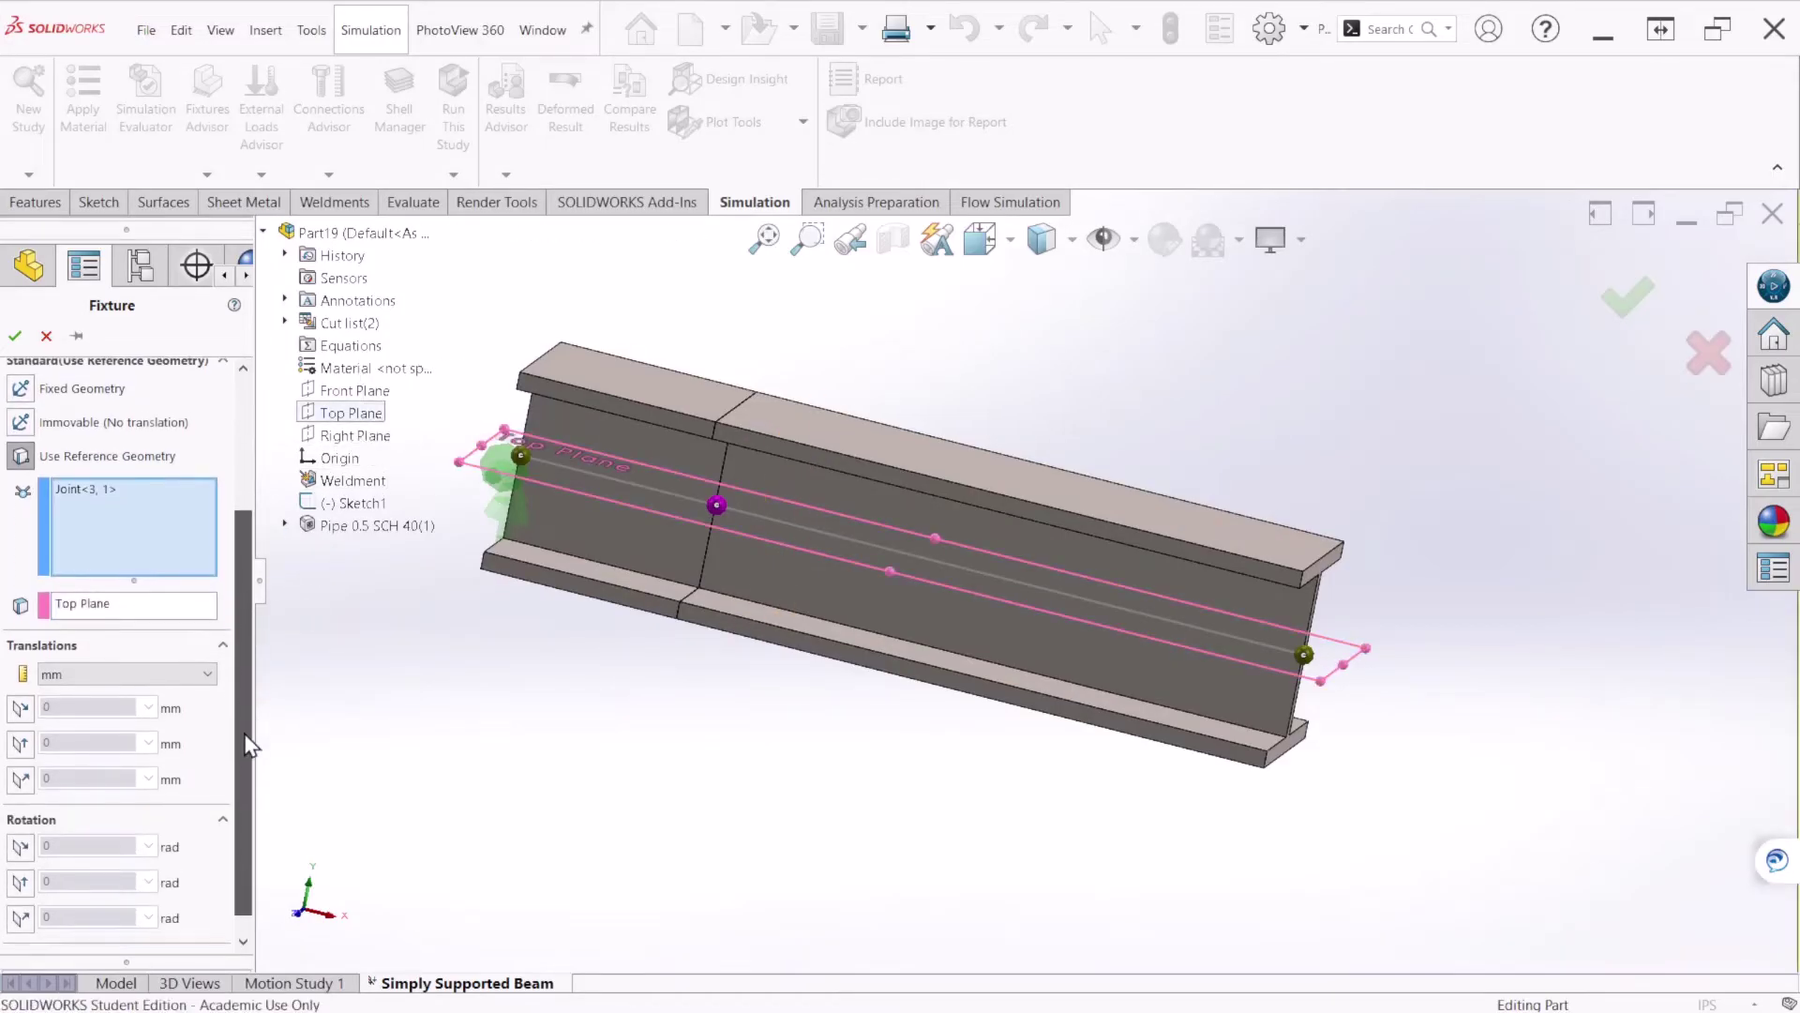
{"action": "left_click", "coordinate": [19, 782]}
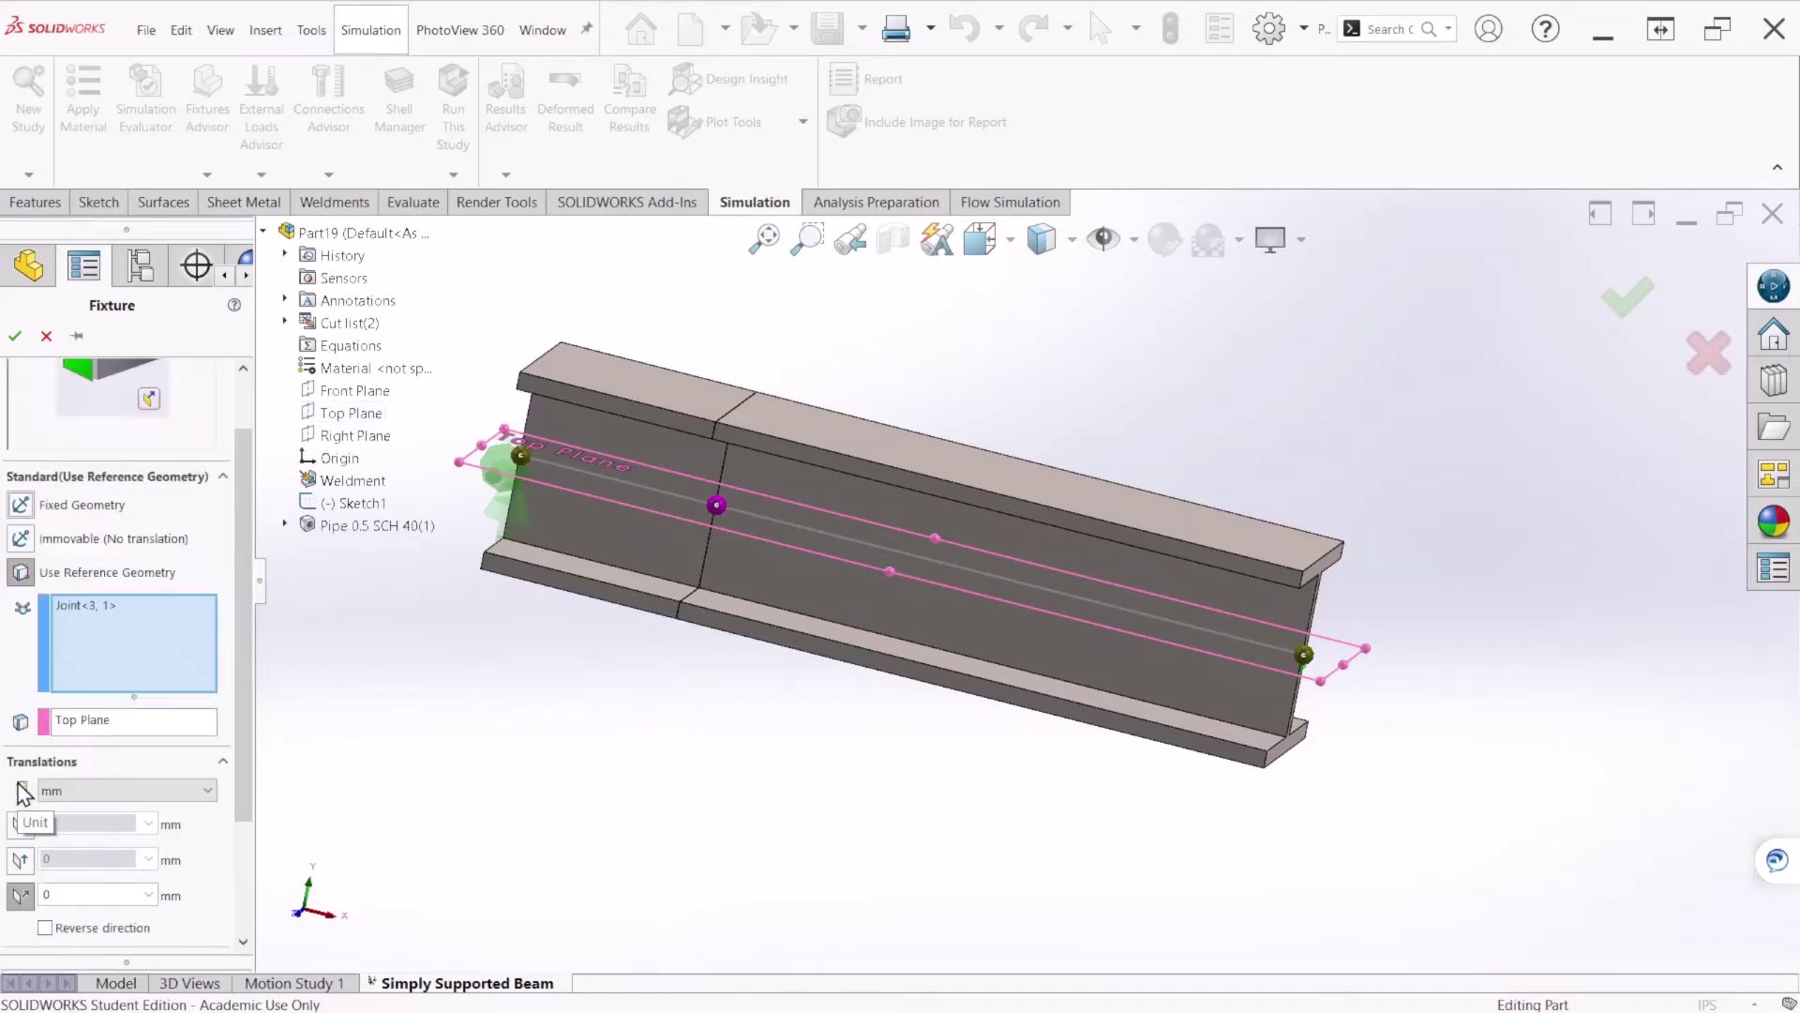
{"action": "left_click", "coordinate": [20, 859]}
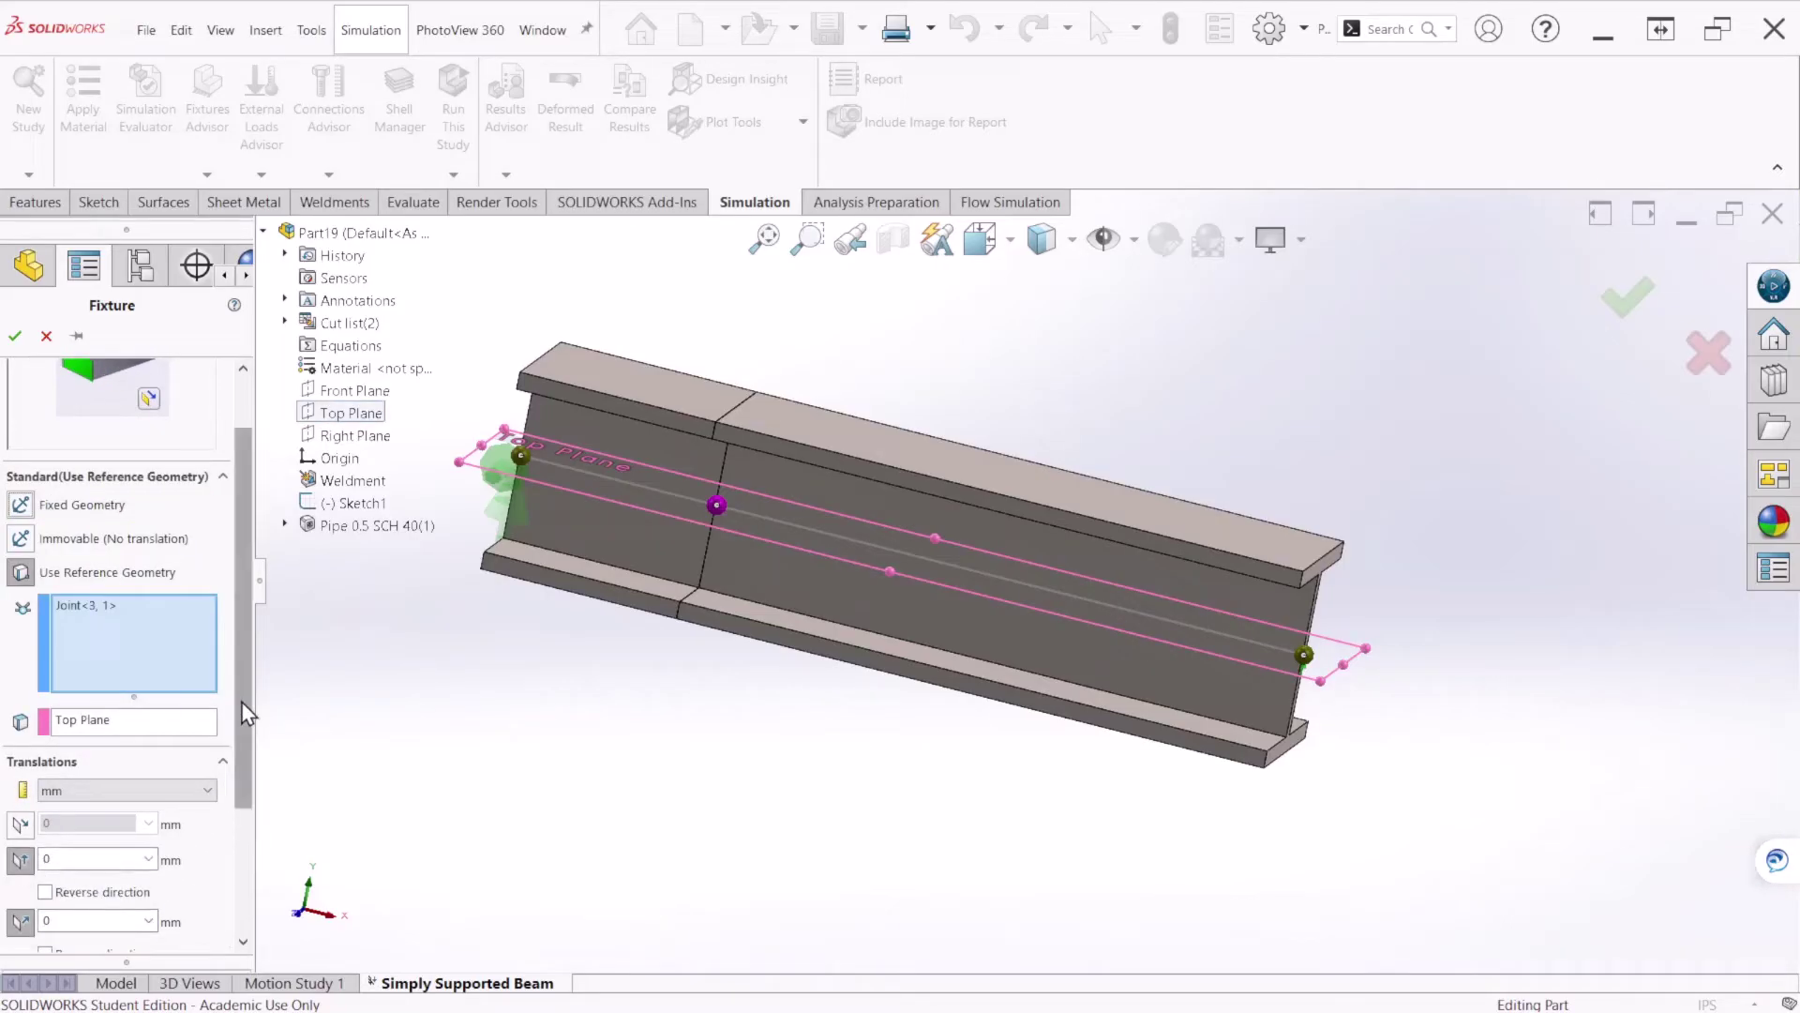
Set the second fixture's symbol size to 500 and accept the fixture
{"action": "left_click_drag", "start_coordinate": [240, 736], "coordinate": [251, 837]}
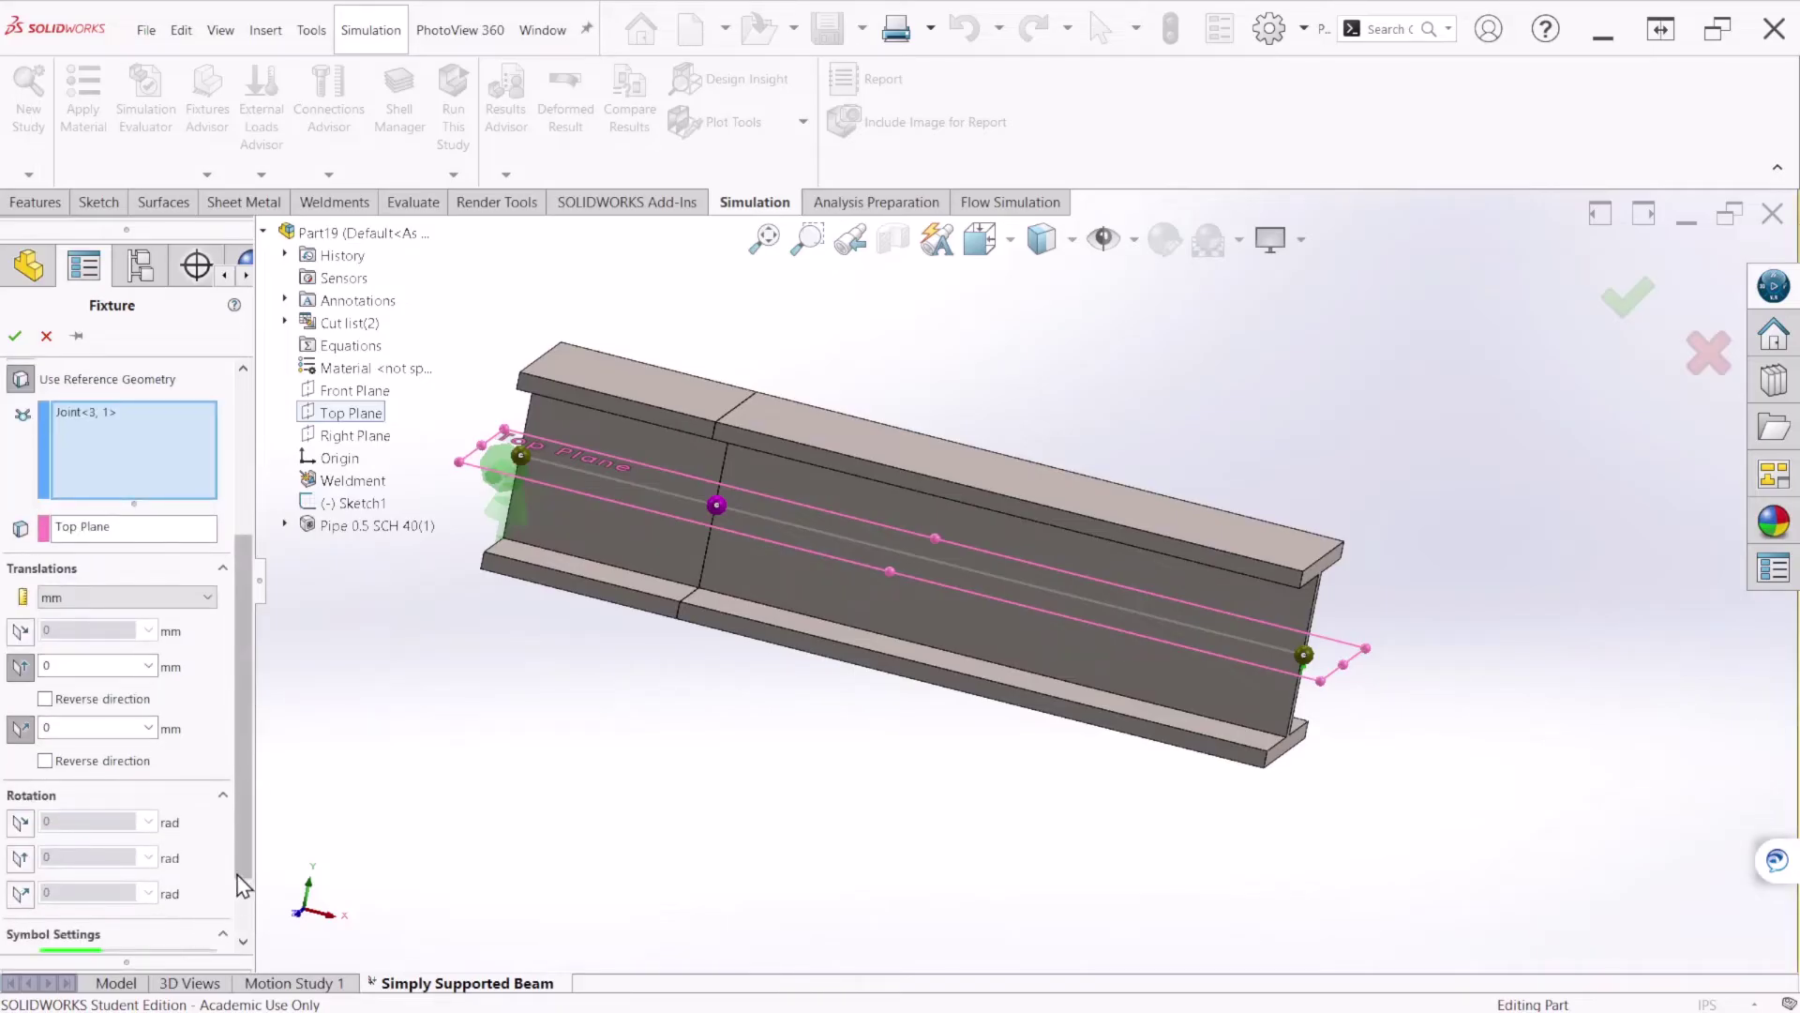
{"action": "scroll", "coordinate": [236, 938], "scroll_direction": "down", "scroll_amount": 3}
{"action": "double_click", "coordinate": [158, 902]}
{"action": "type", "text": "500"}
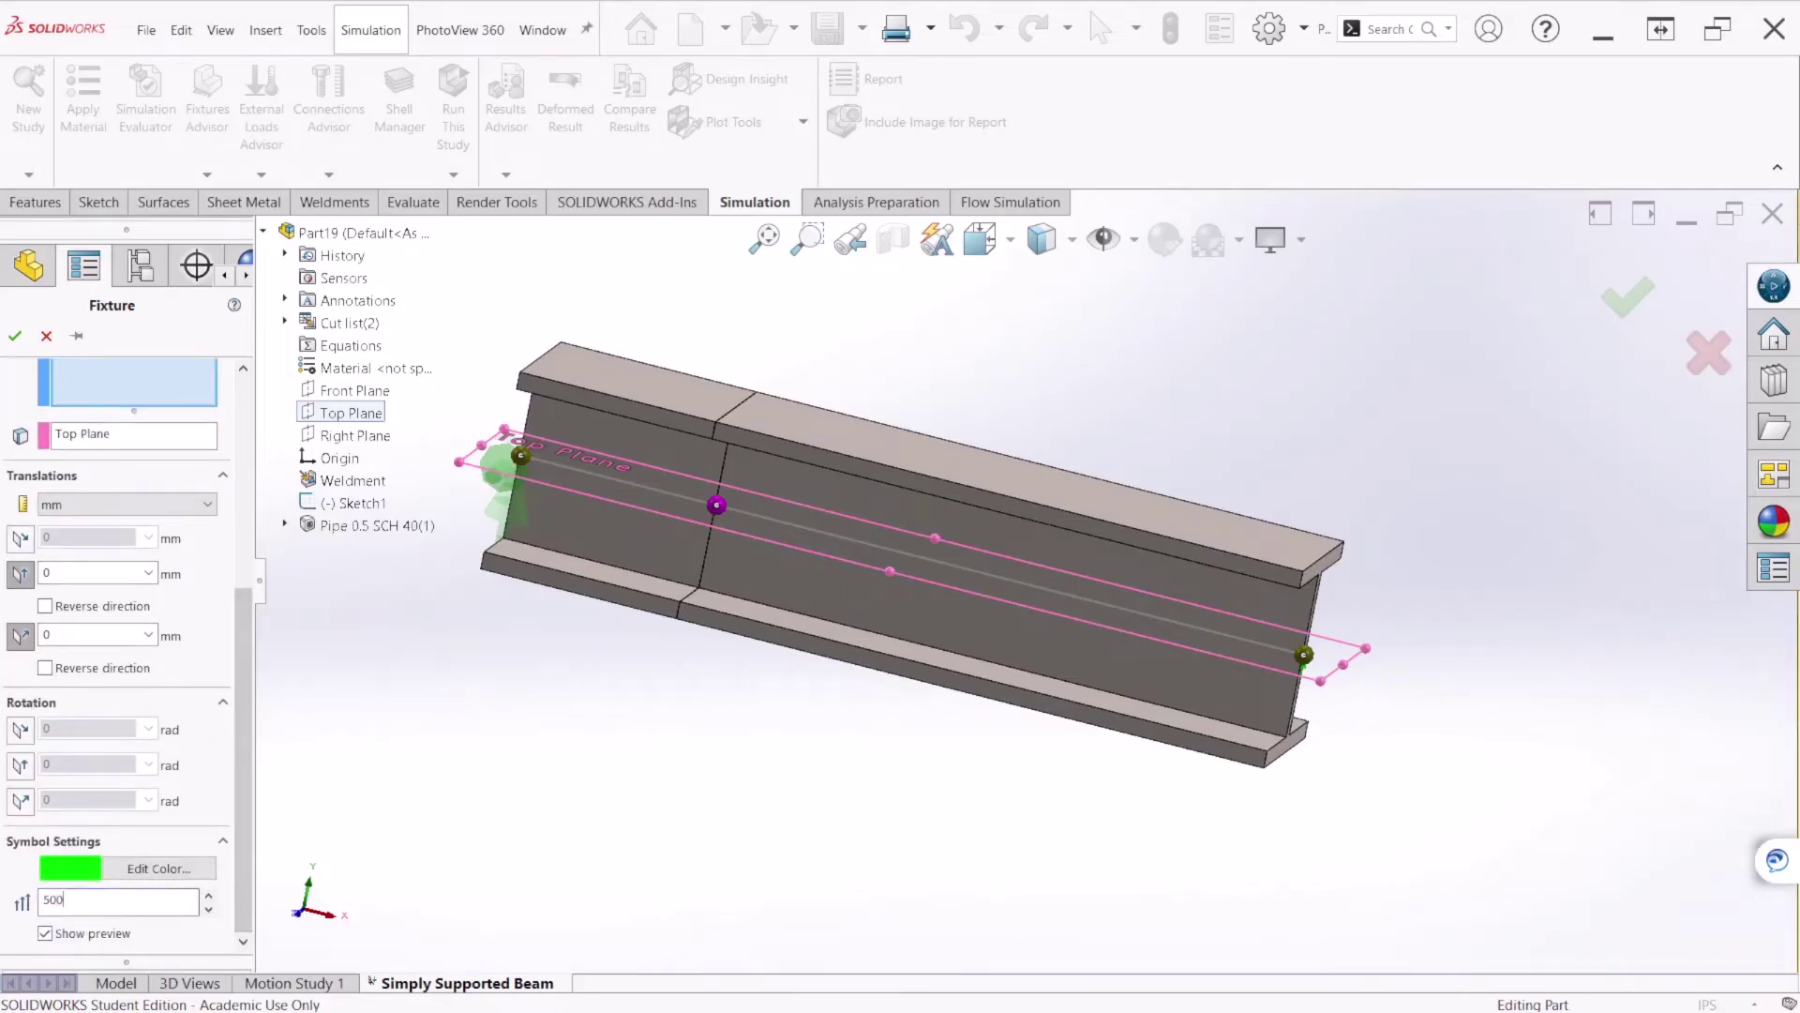
{"action": "middle_click_drag", "start_coordinate": [1114, 837], "coordinate": [1171, 695]}
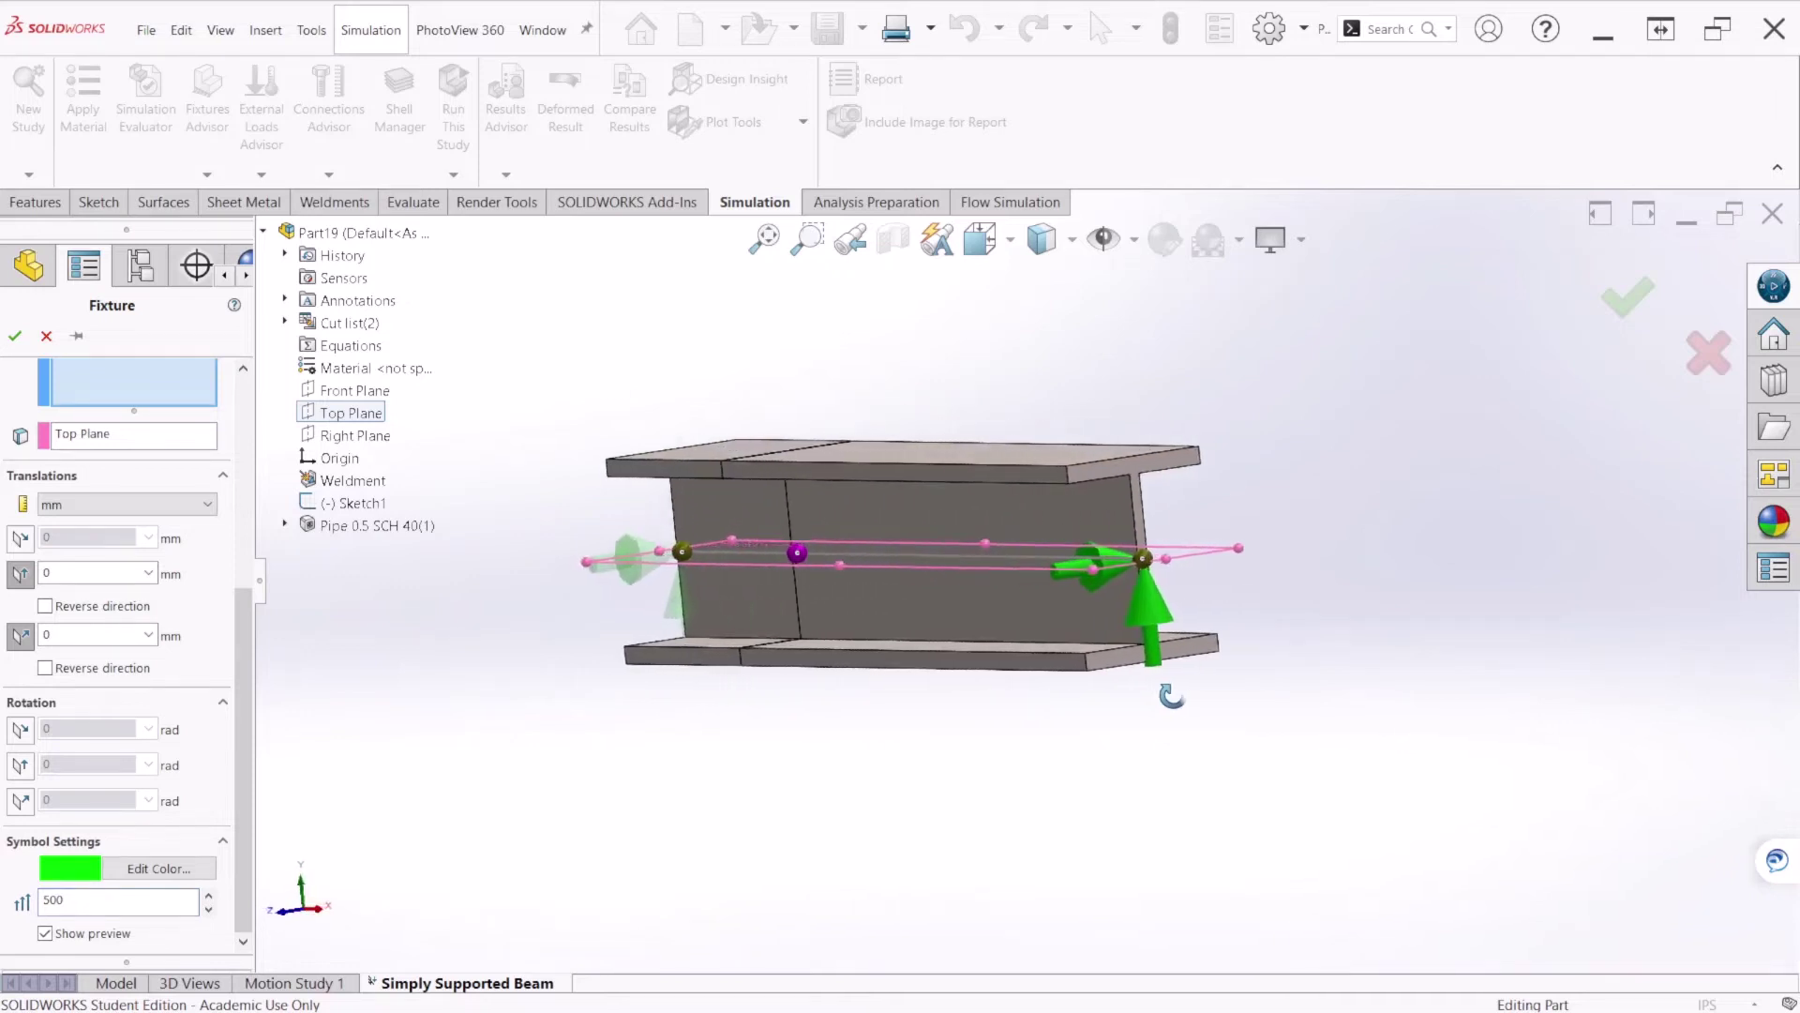
{"action": "left_click", "coordinate": [16, 336]}
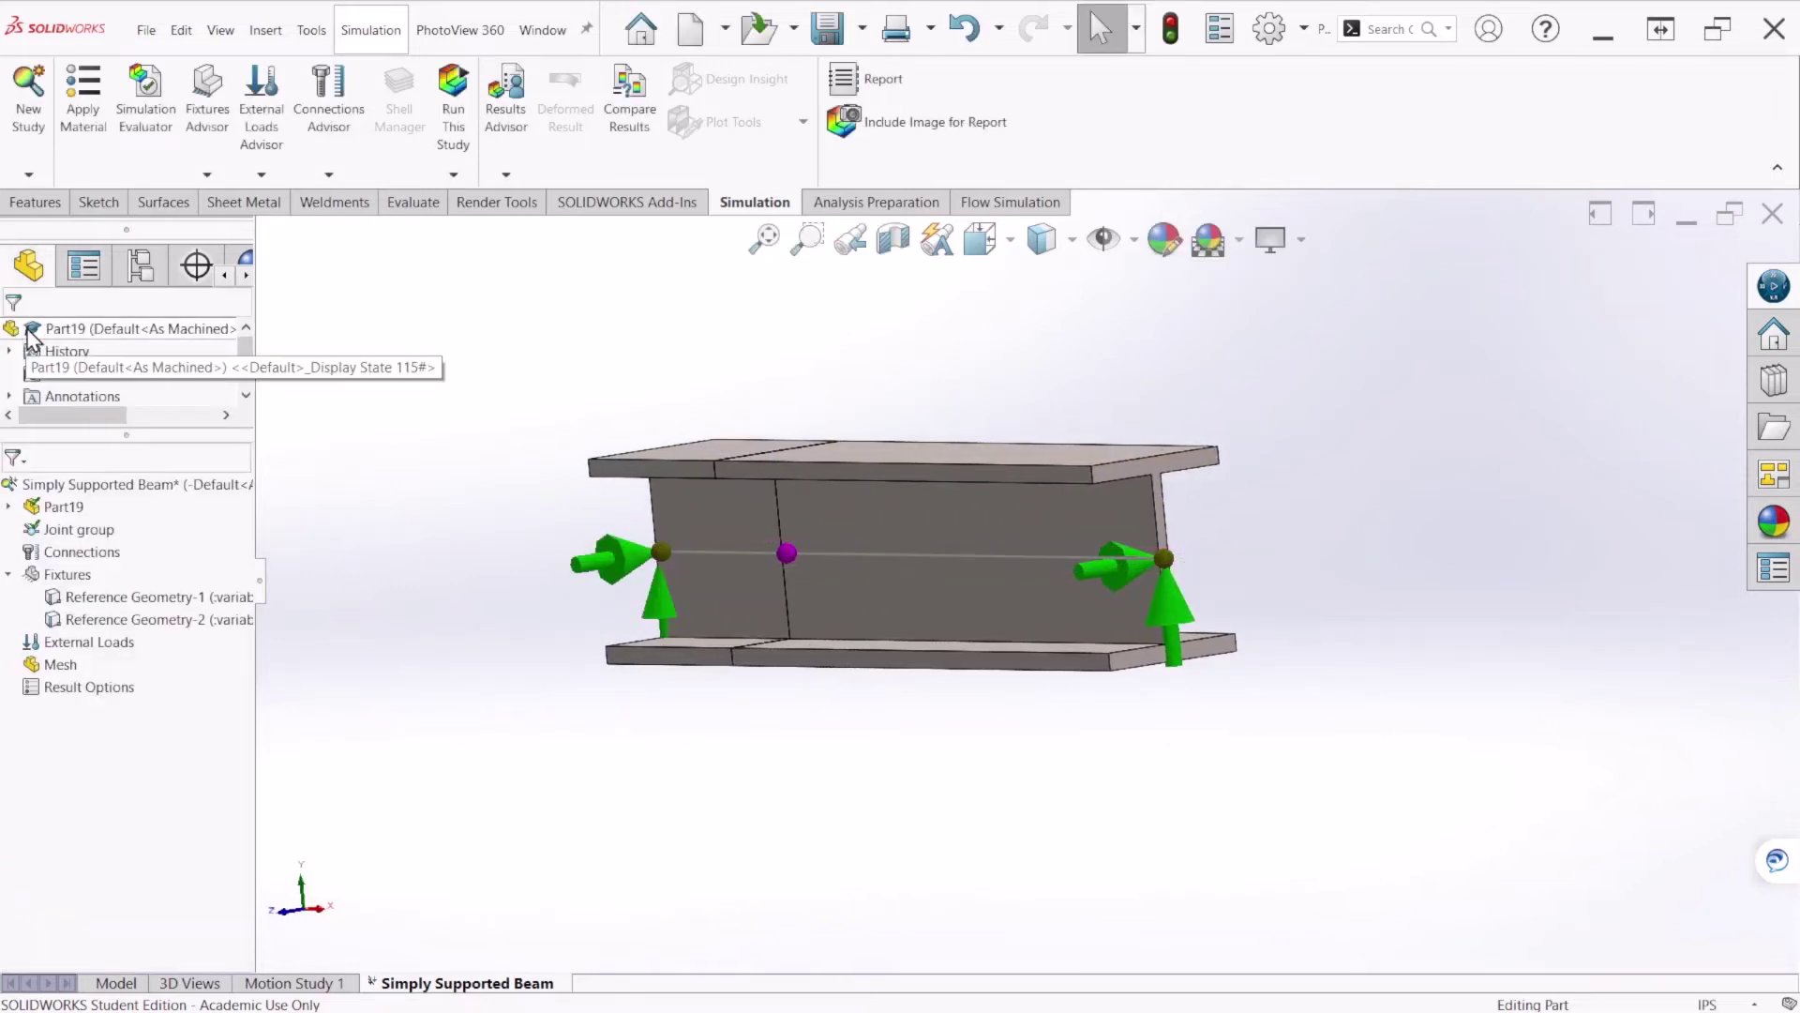
Start an external force load on the joint between the two beam segments, with the Top Plane as its direction reference
{"action": "scroll", "coordinate": [31, 335], "scroll_direction": "down", "scroll_amount": 2}
{"action": "middle_click_drag", "start_coordinate": [769, 639], "coordinate": [802, 792]}
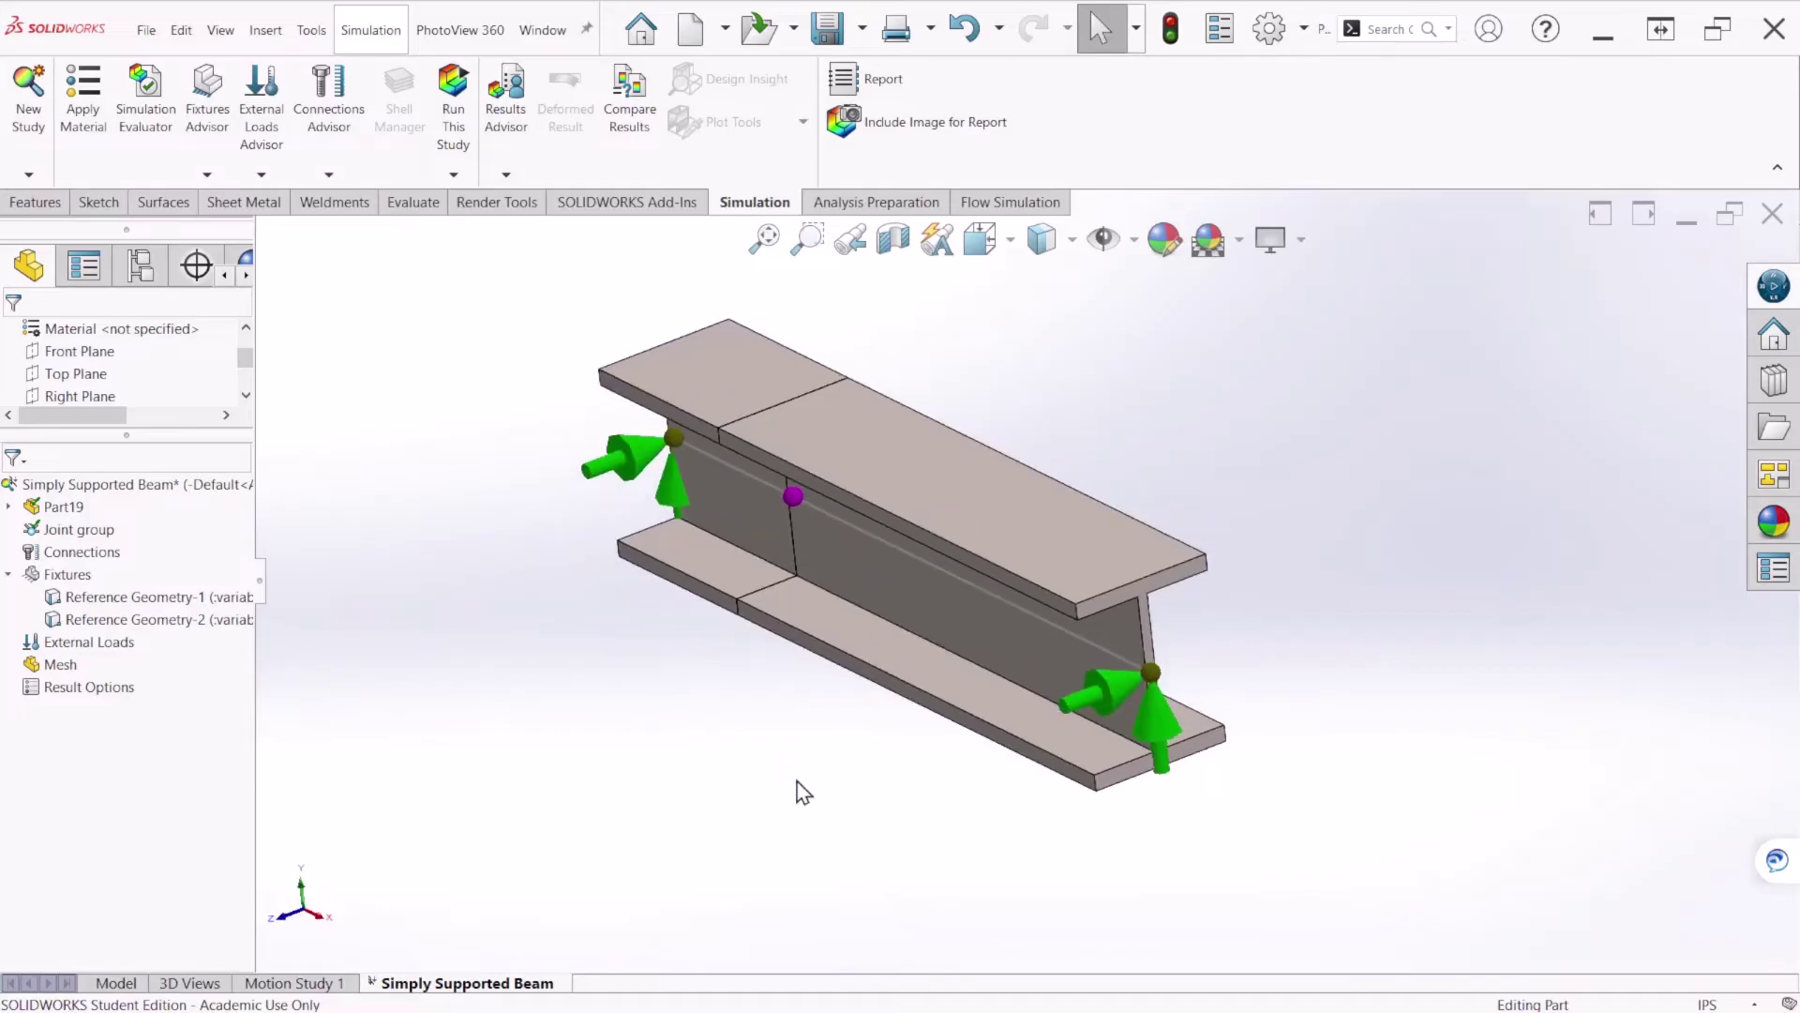
{"action": "key", "text": "ctrl+7"}
{"action": "right_click", "coordinate": [119, 645]}
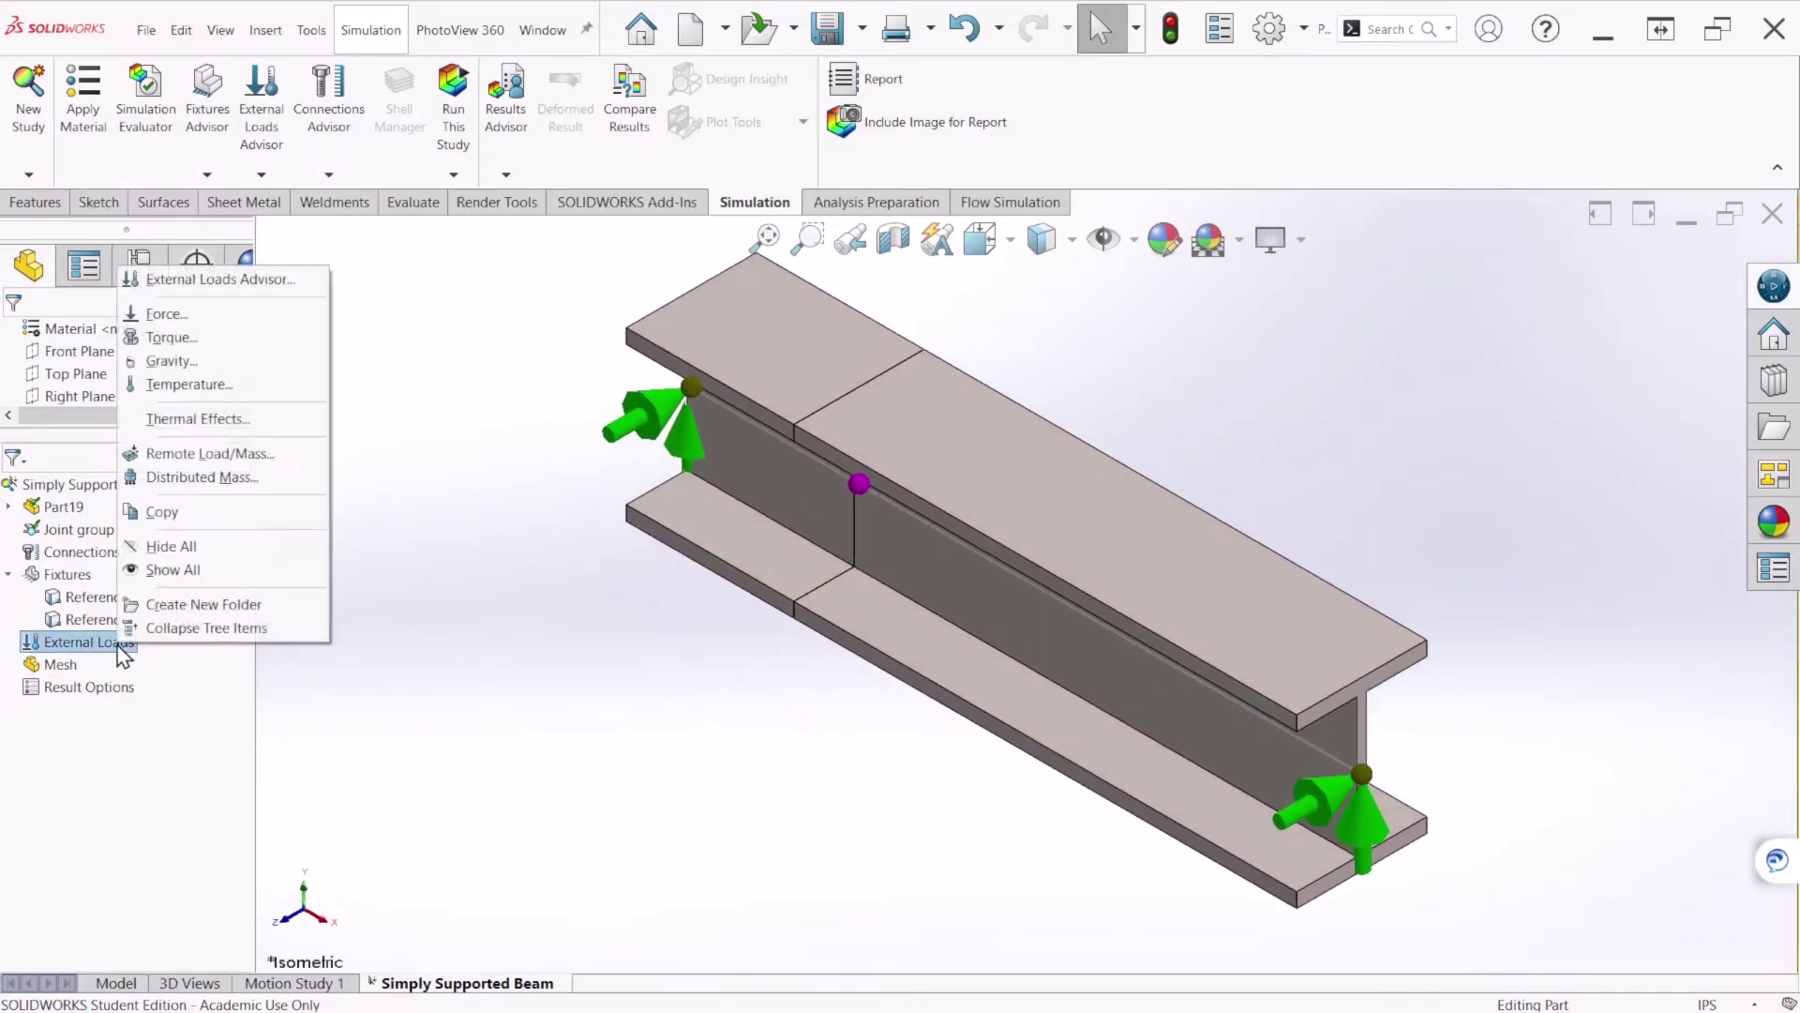
{"action": "left_click", "coordinate": [181, 313]}
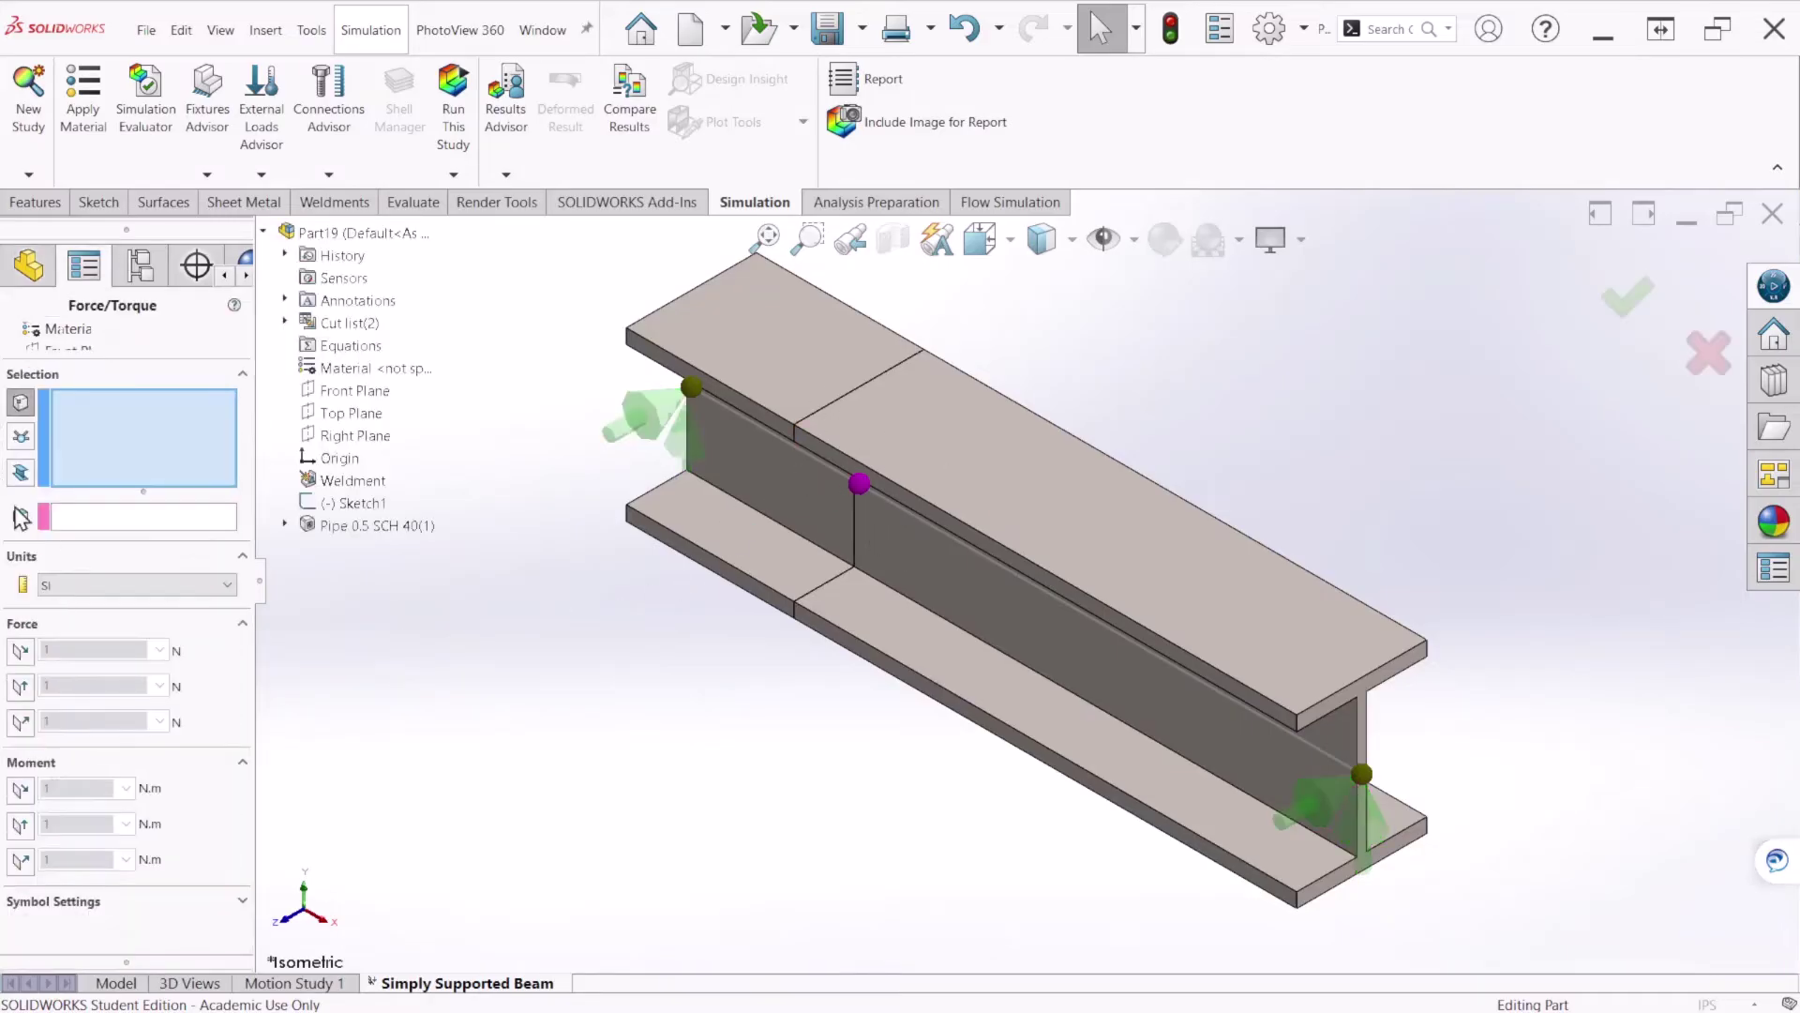
{"action": "left_click", "coordinate": [21, 436]}
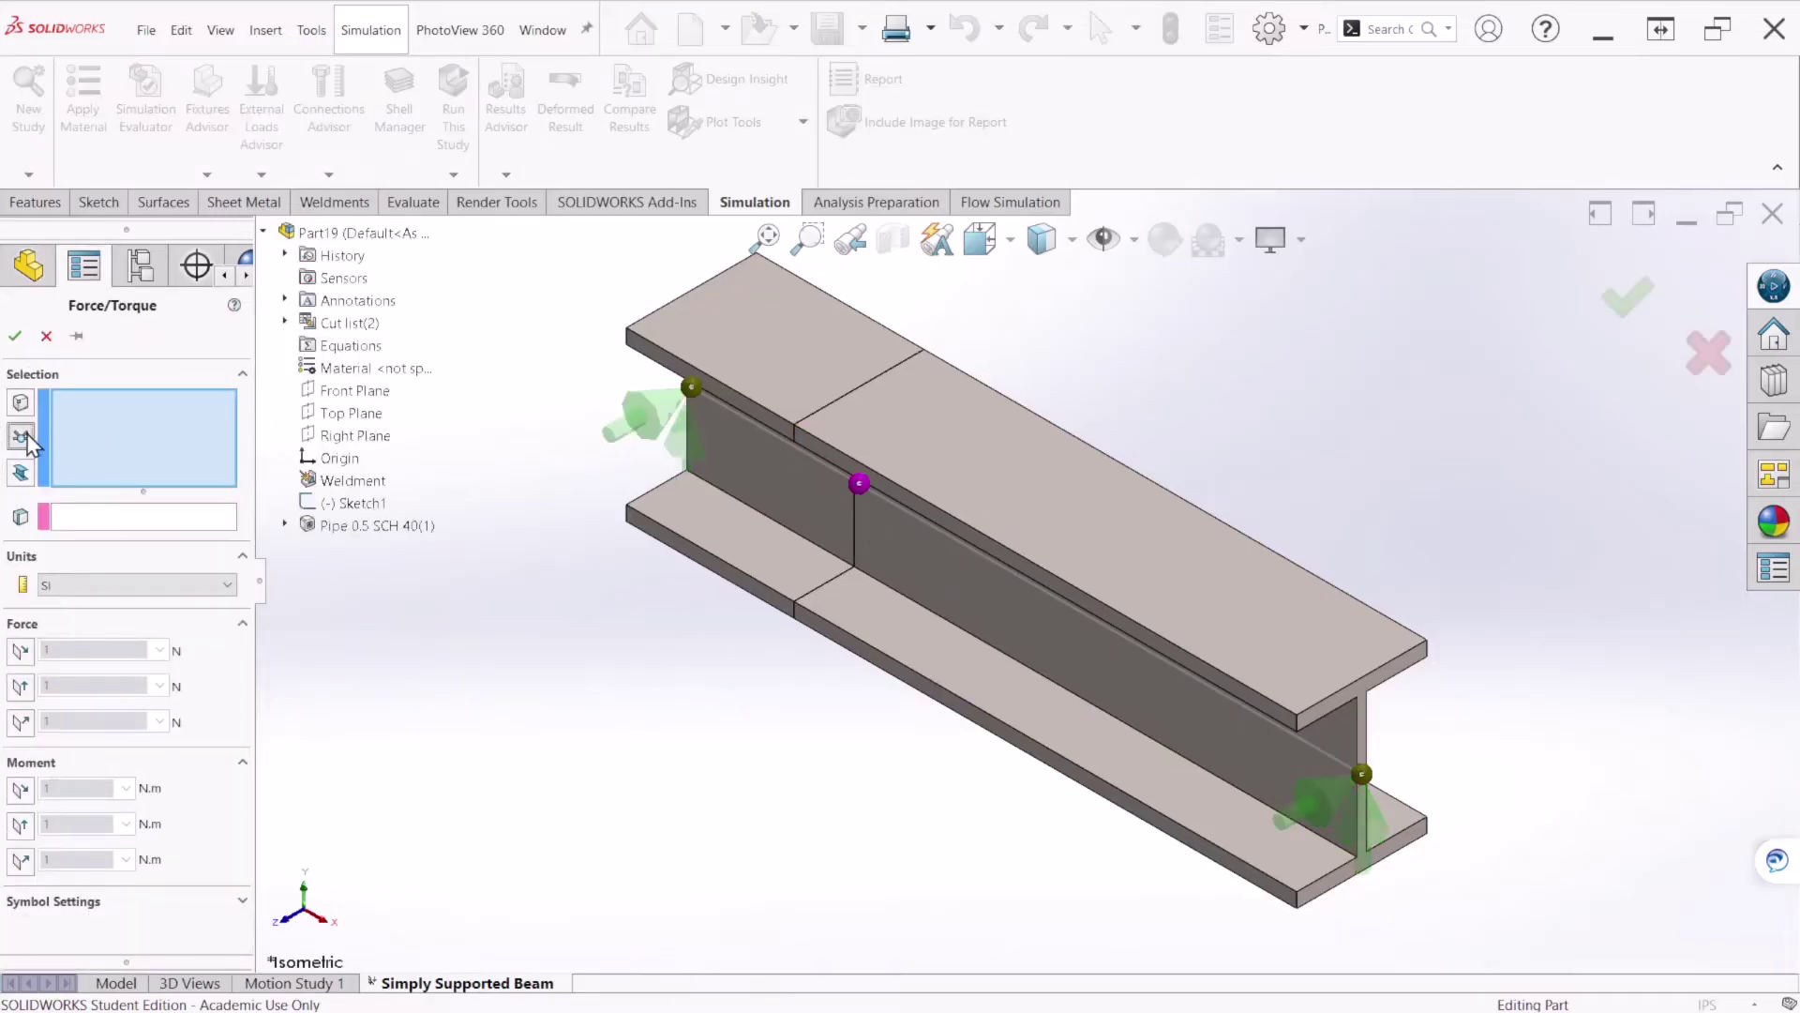
{"action": "left_click", "coordinate": [859, 485]}
{"action": "left_click", "coordinate": [167, 519]}
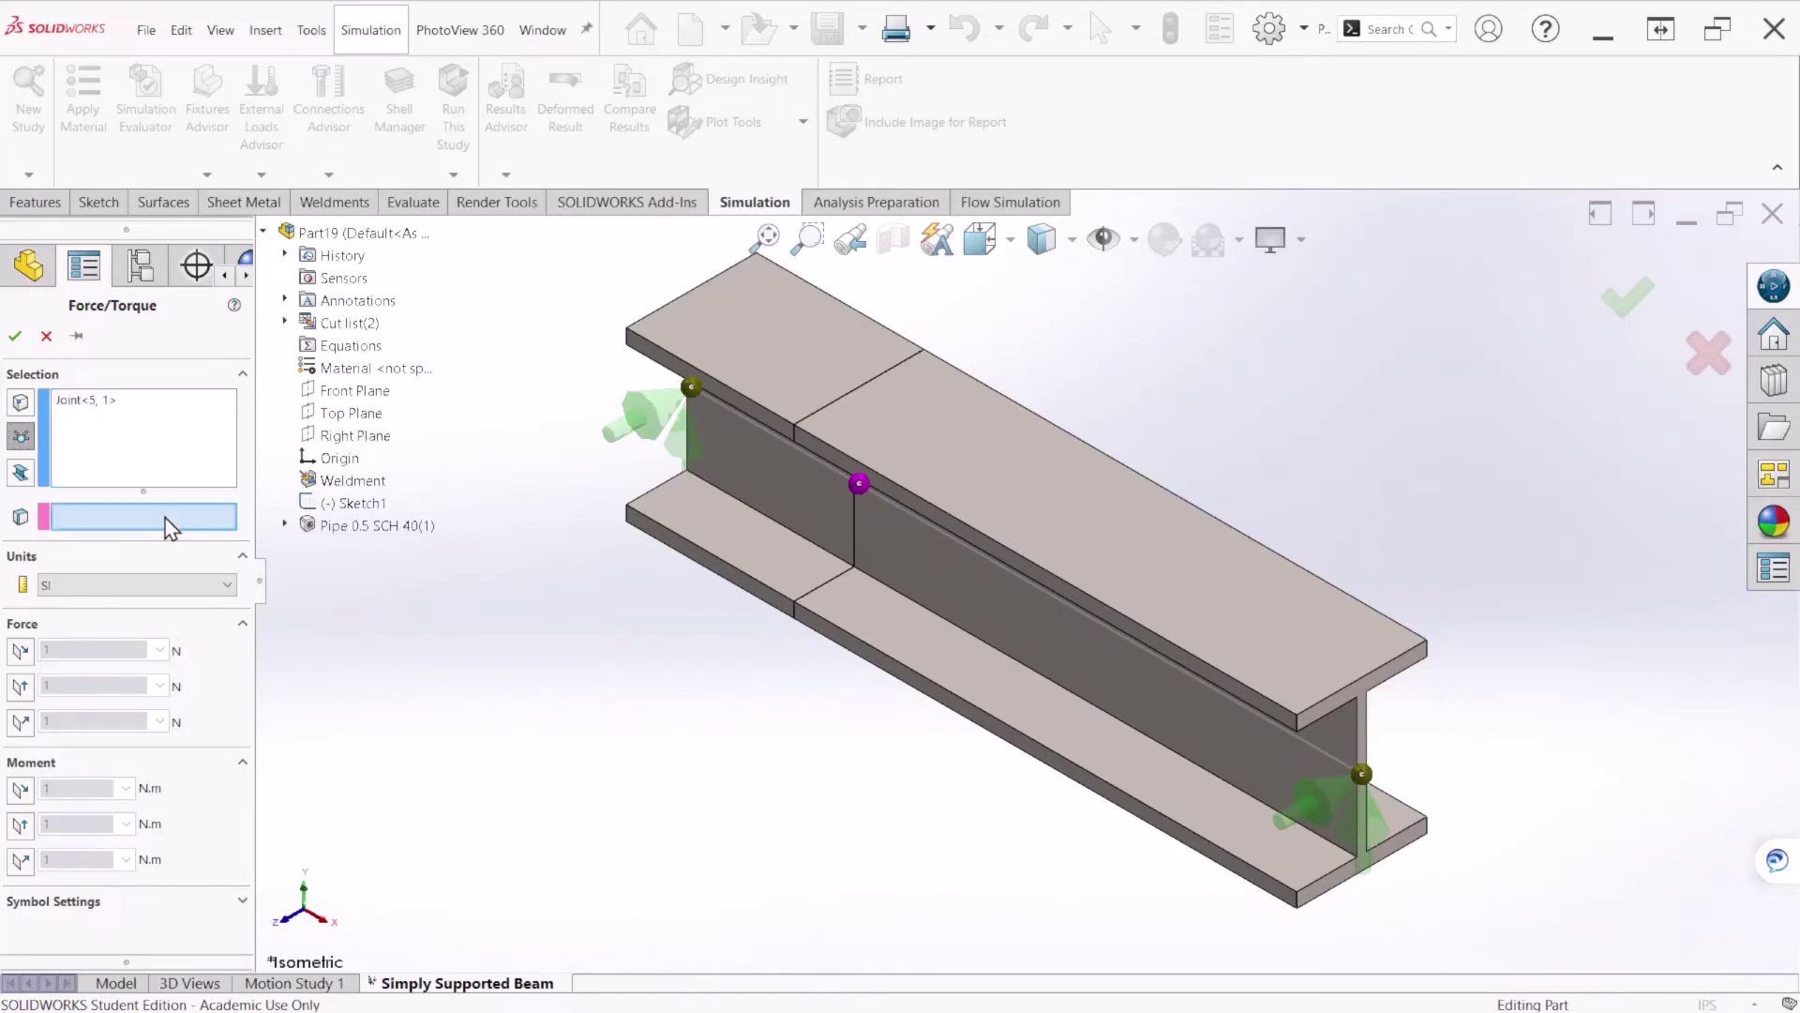
{"action": "left_click", "coordinate": [362, 415]}
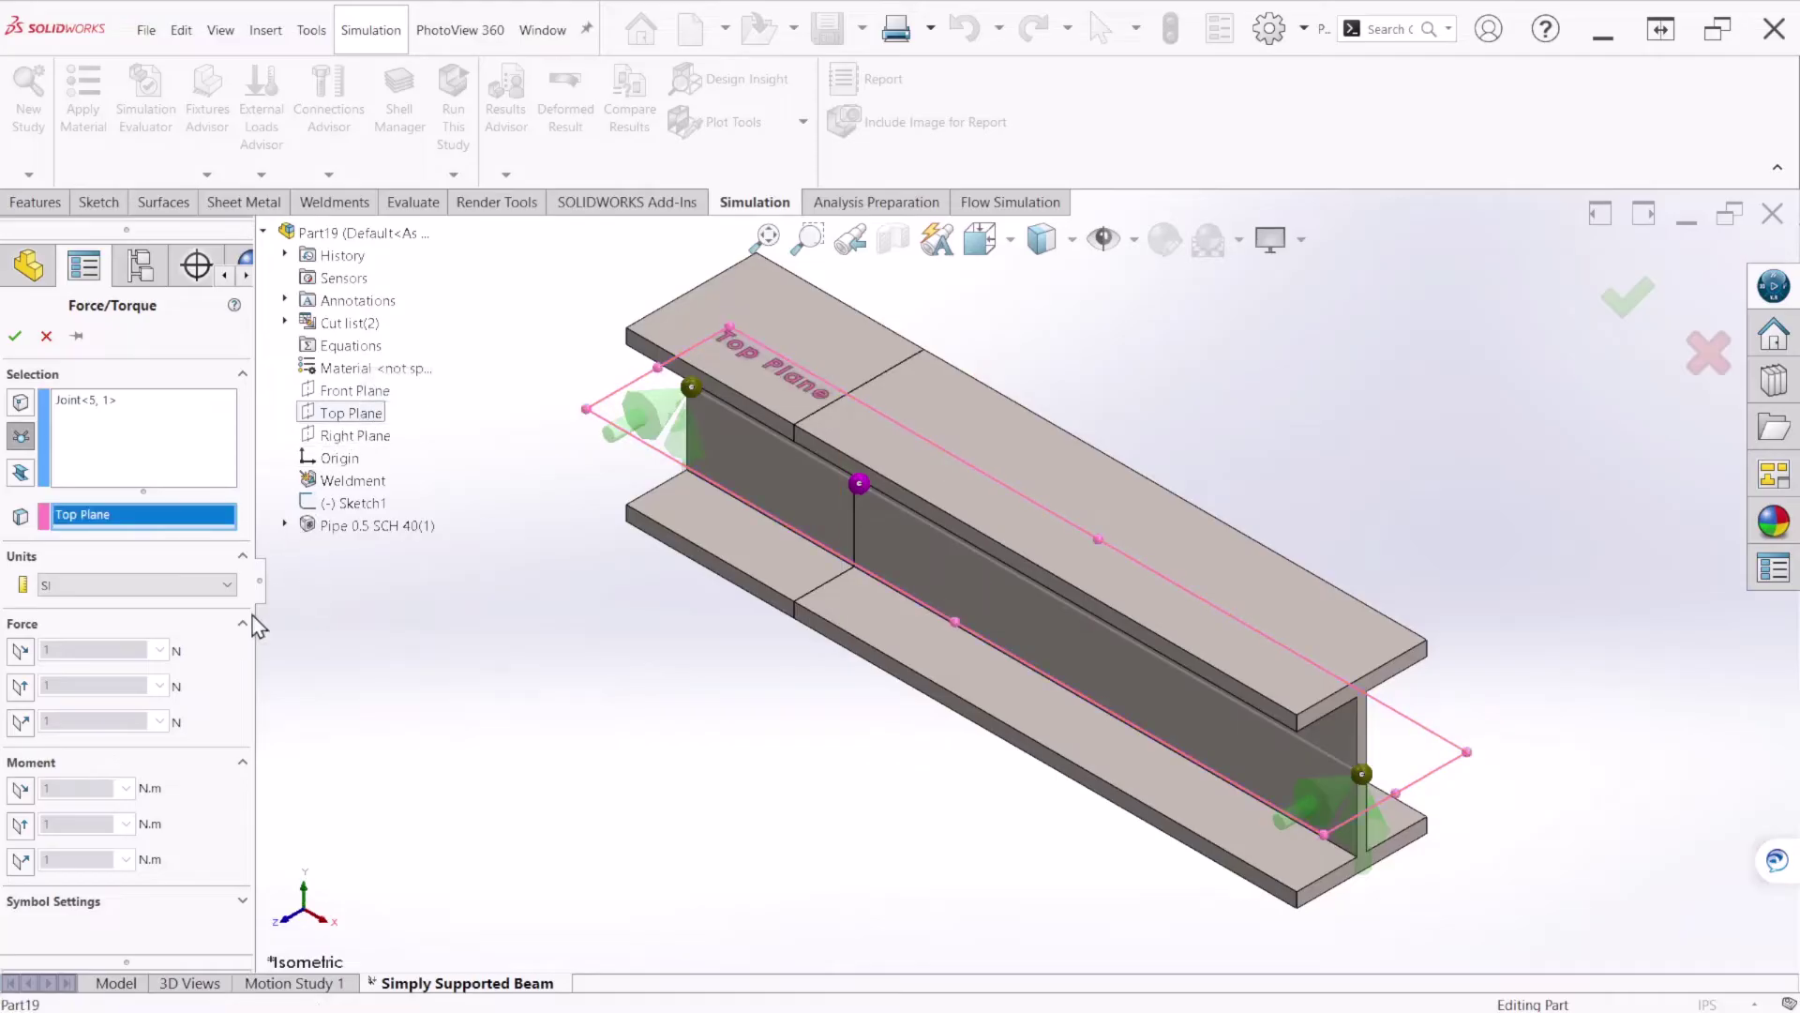
Switch the load units to English (IPS) and apply a 488 lbf force normal to the reference plane
{"action": "left_click", "coordinate": [90, 589]}
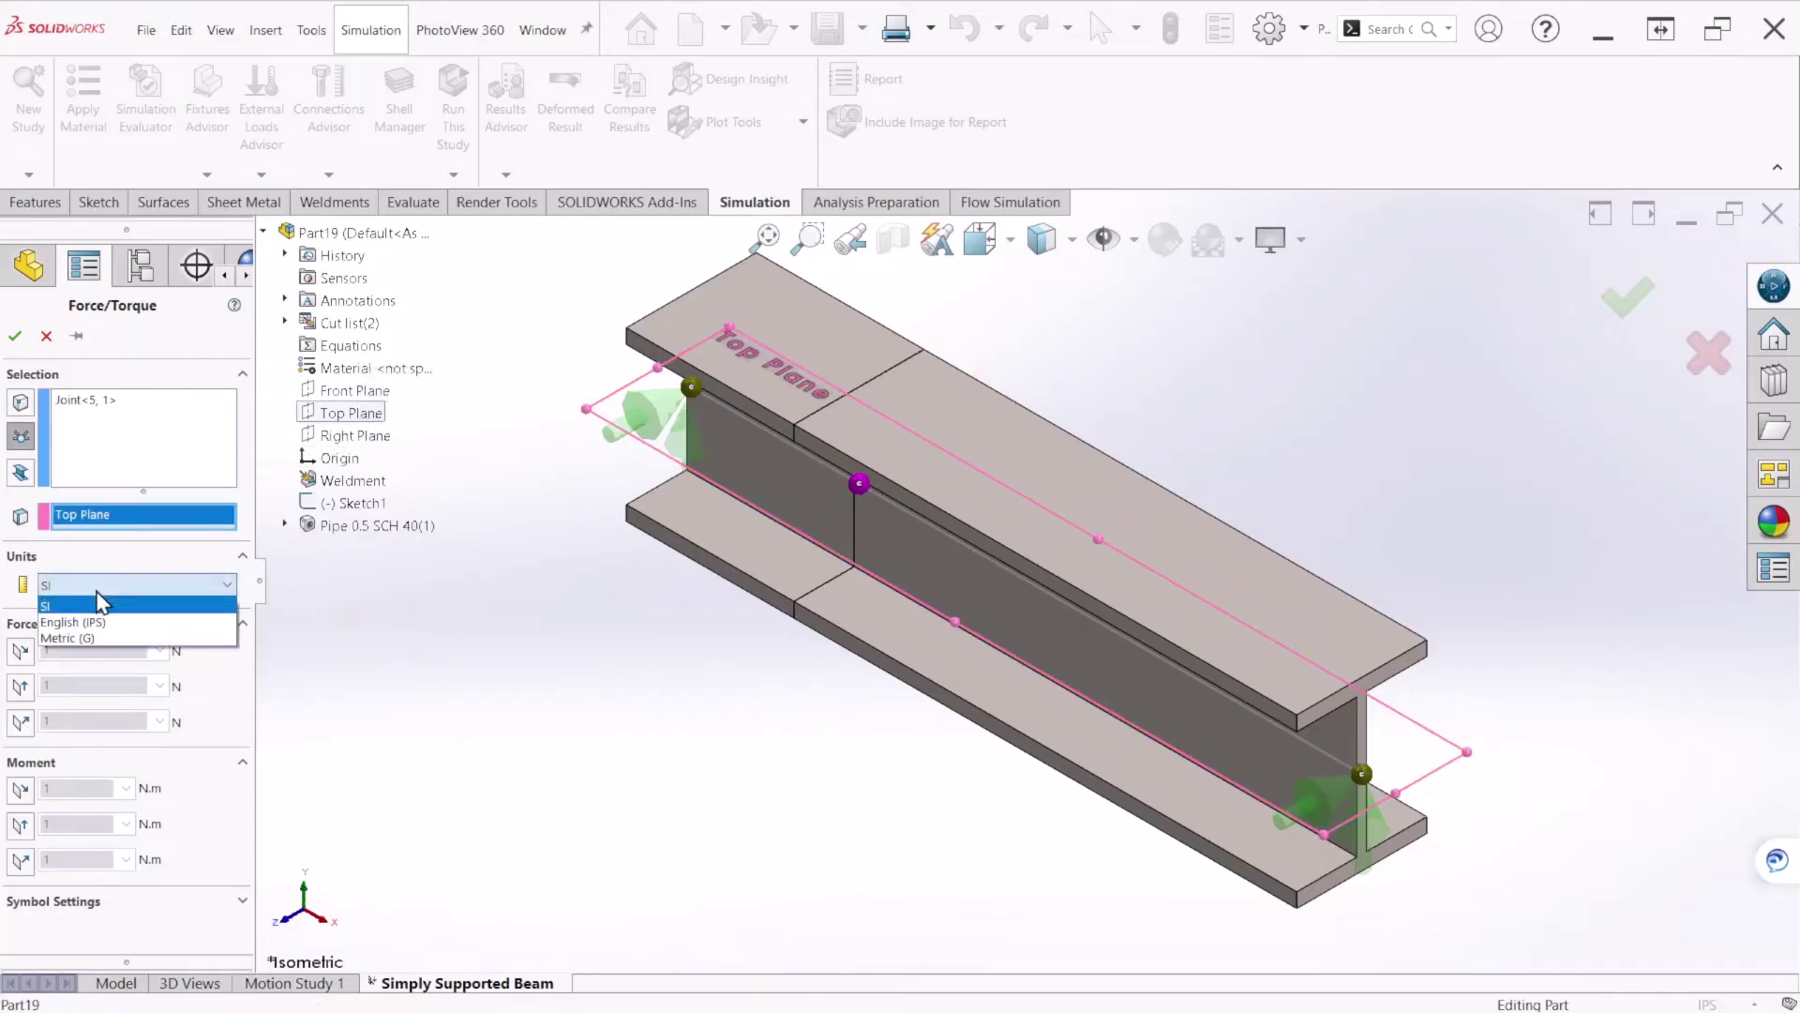
{"action": "left_click", "coordinate": [101, 620]}
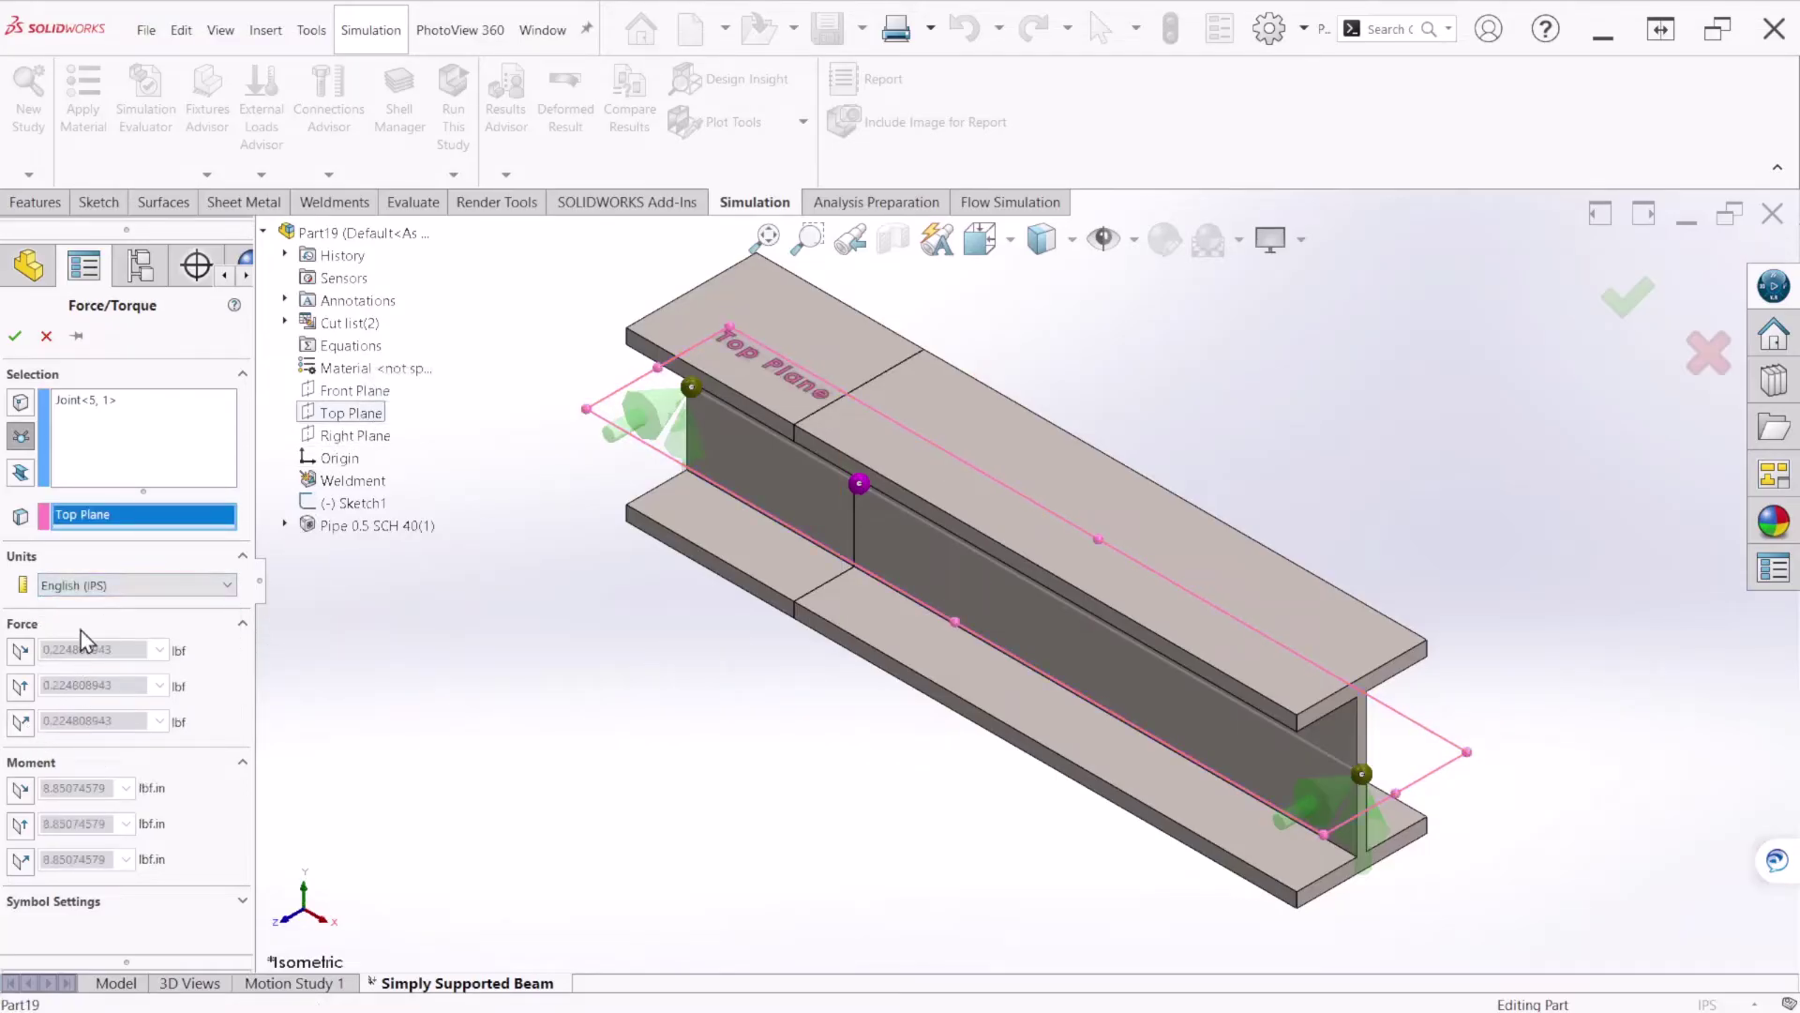
{"action": "left_click", "coordinate": [21, 722]}
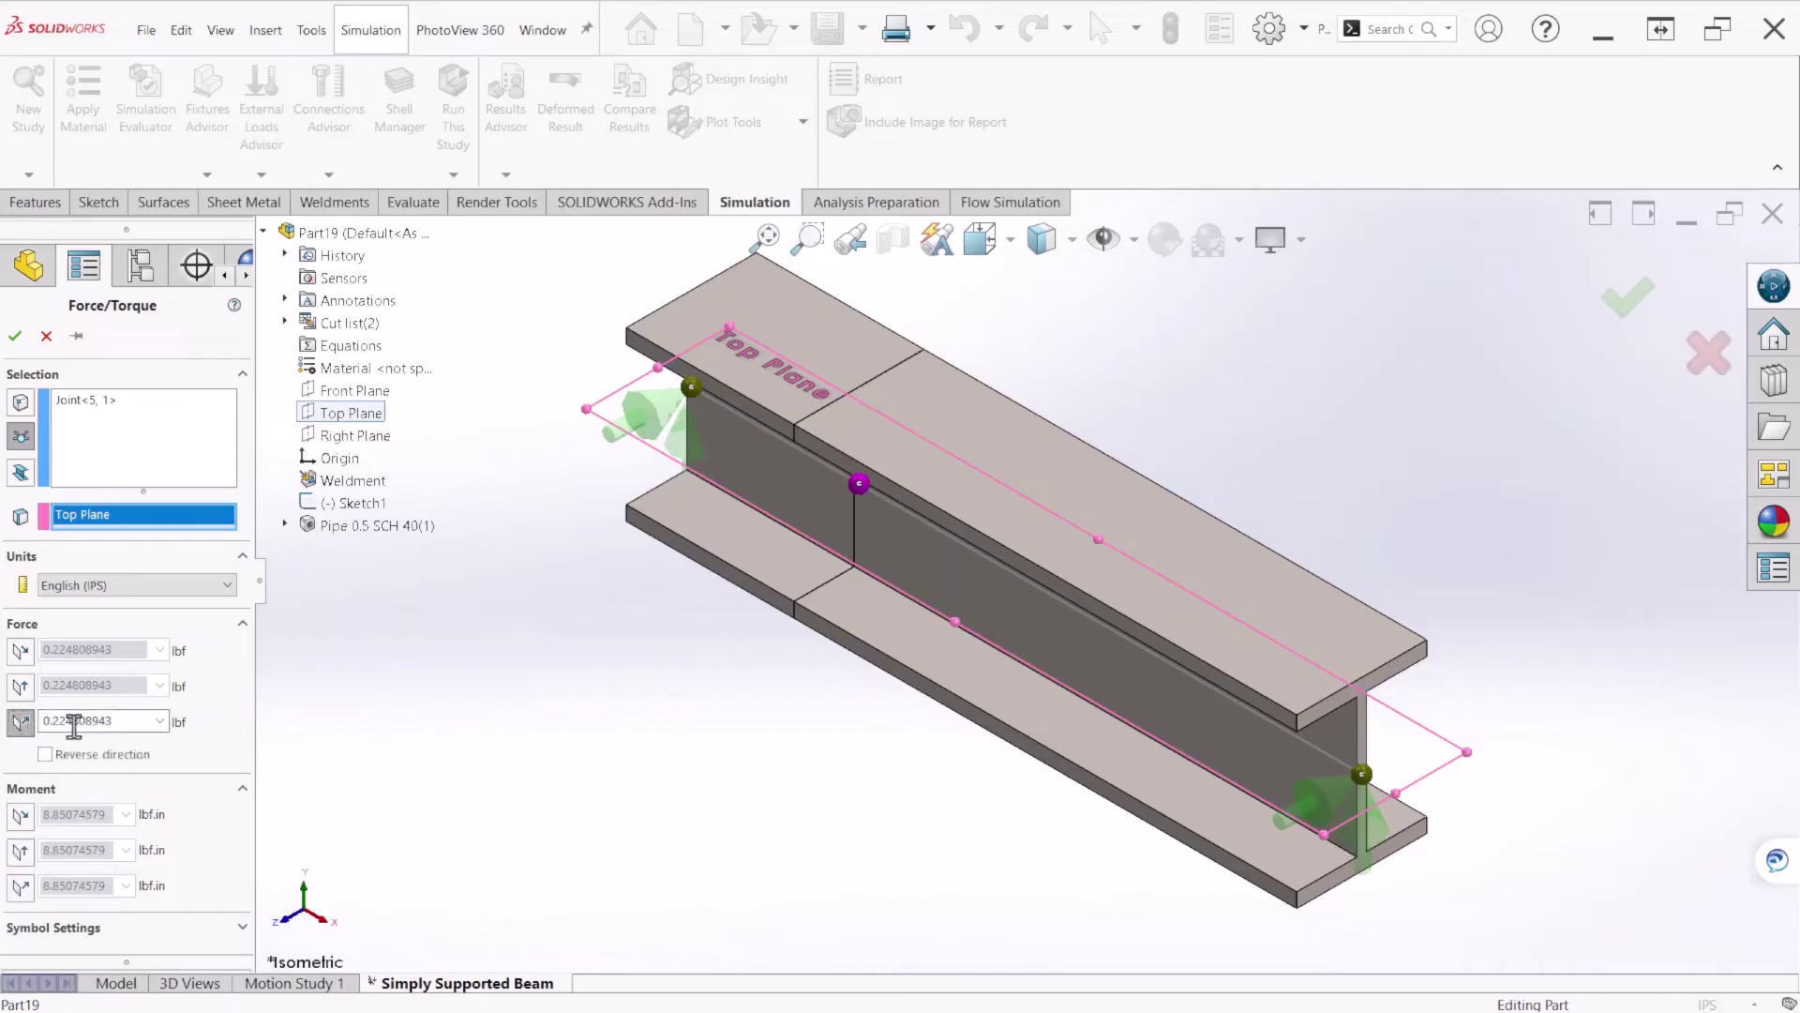
{"action": "double_click", "coordinate": [122, 722]}
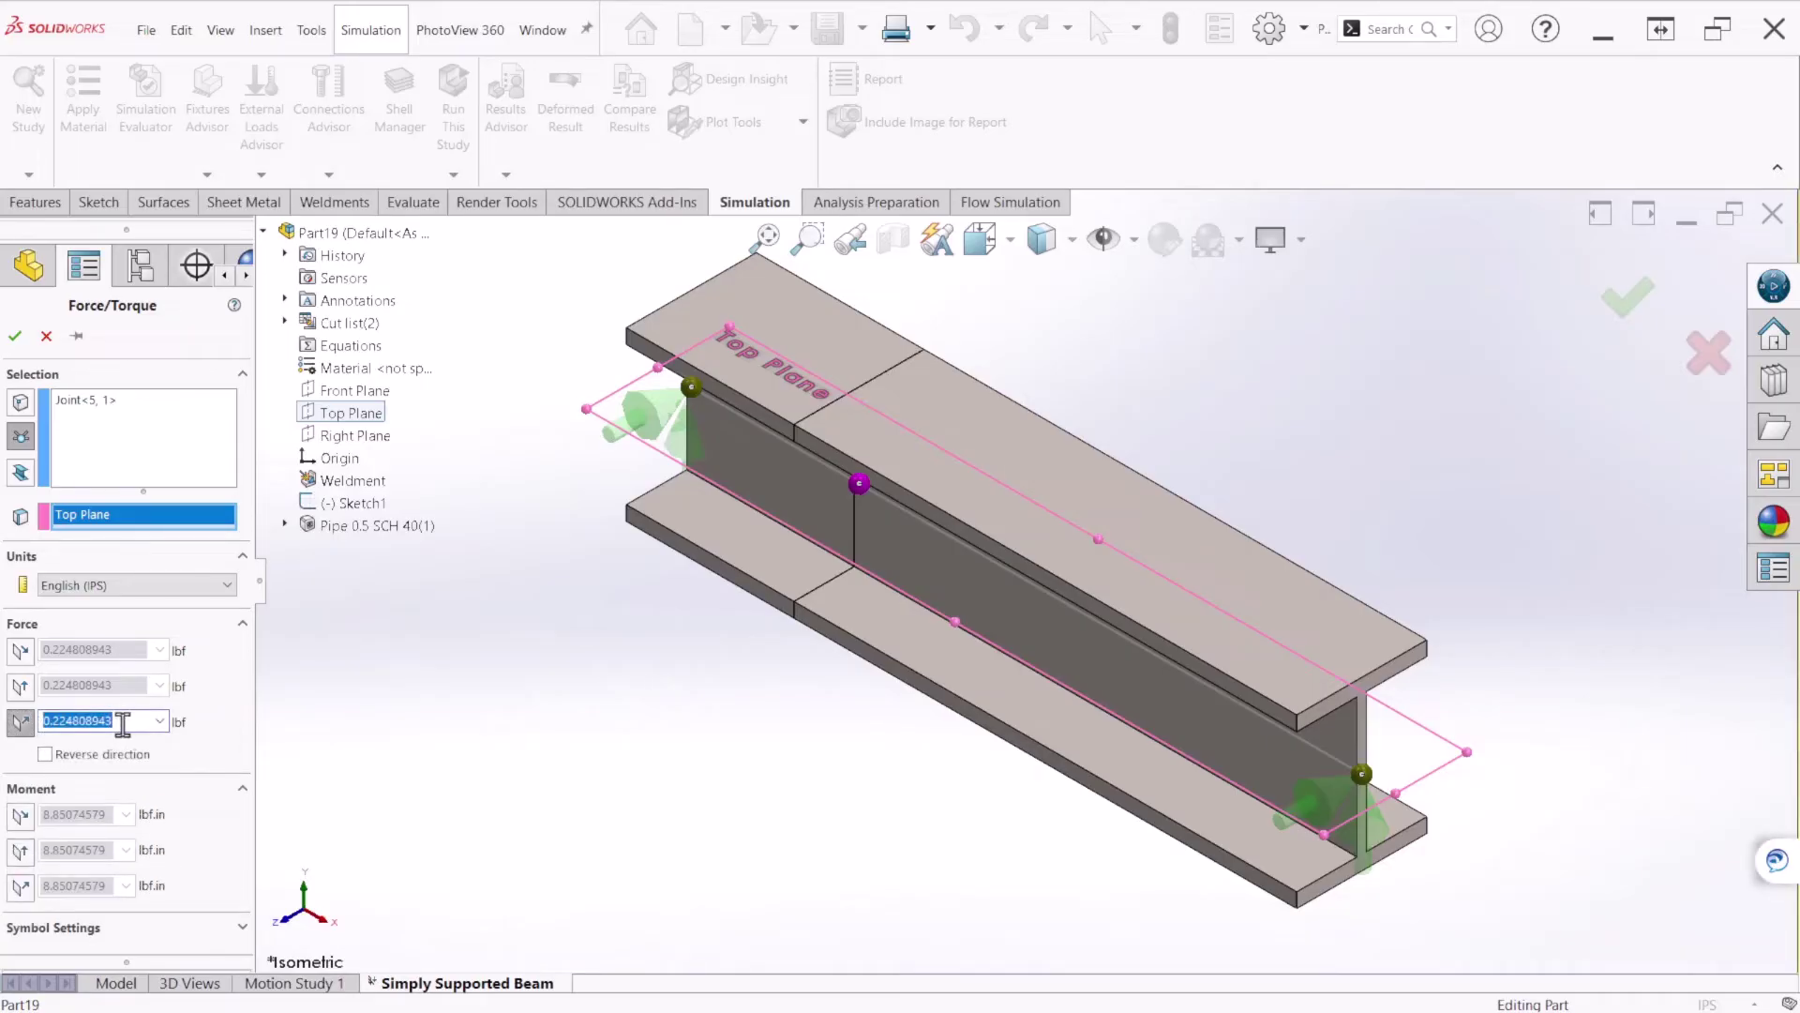
{"action": "type", "text": "488"}
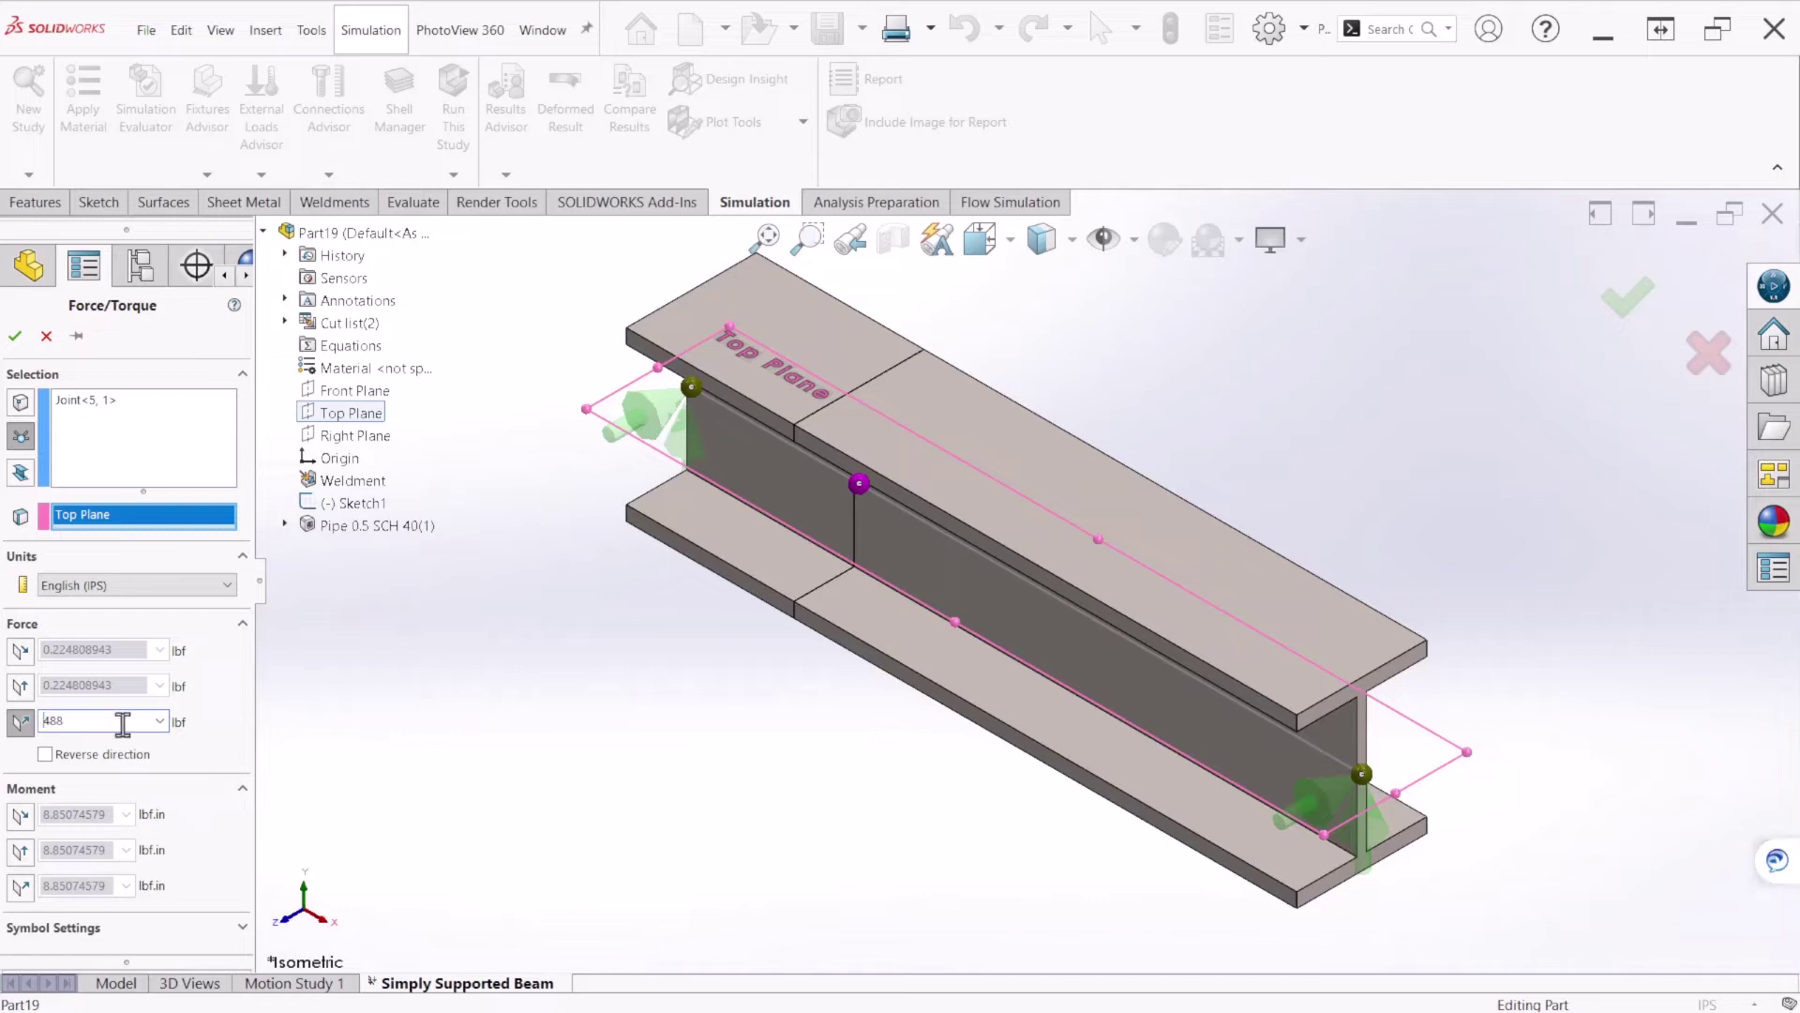
Set the force's symbol size to 500 and reverse its direction so it acts downward on the beam
{"action": "left_click", "coordinate": [242, 928]}
{"action": "left_click_drag", "start_coordinate": [242, 855], "coordinate": [242, 941]}
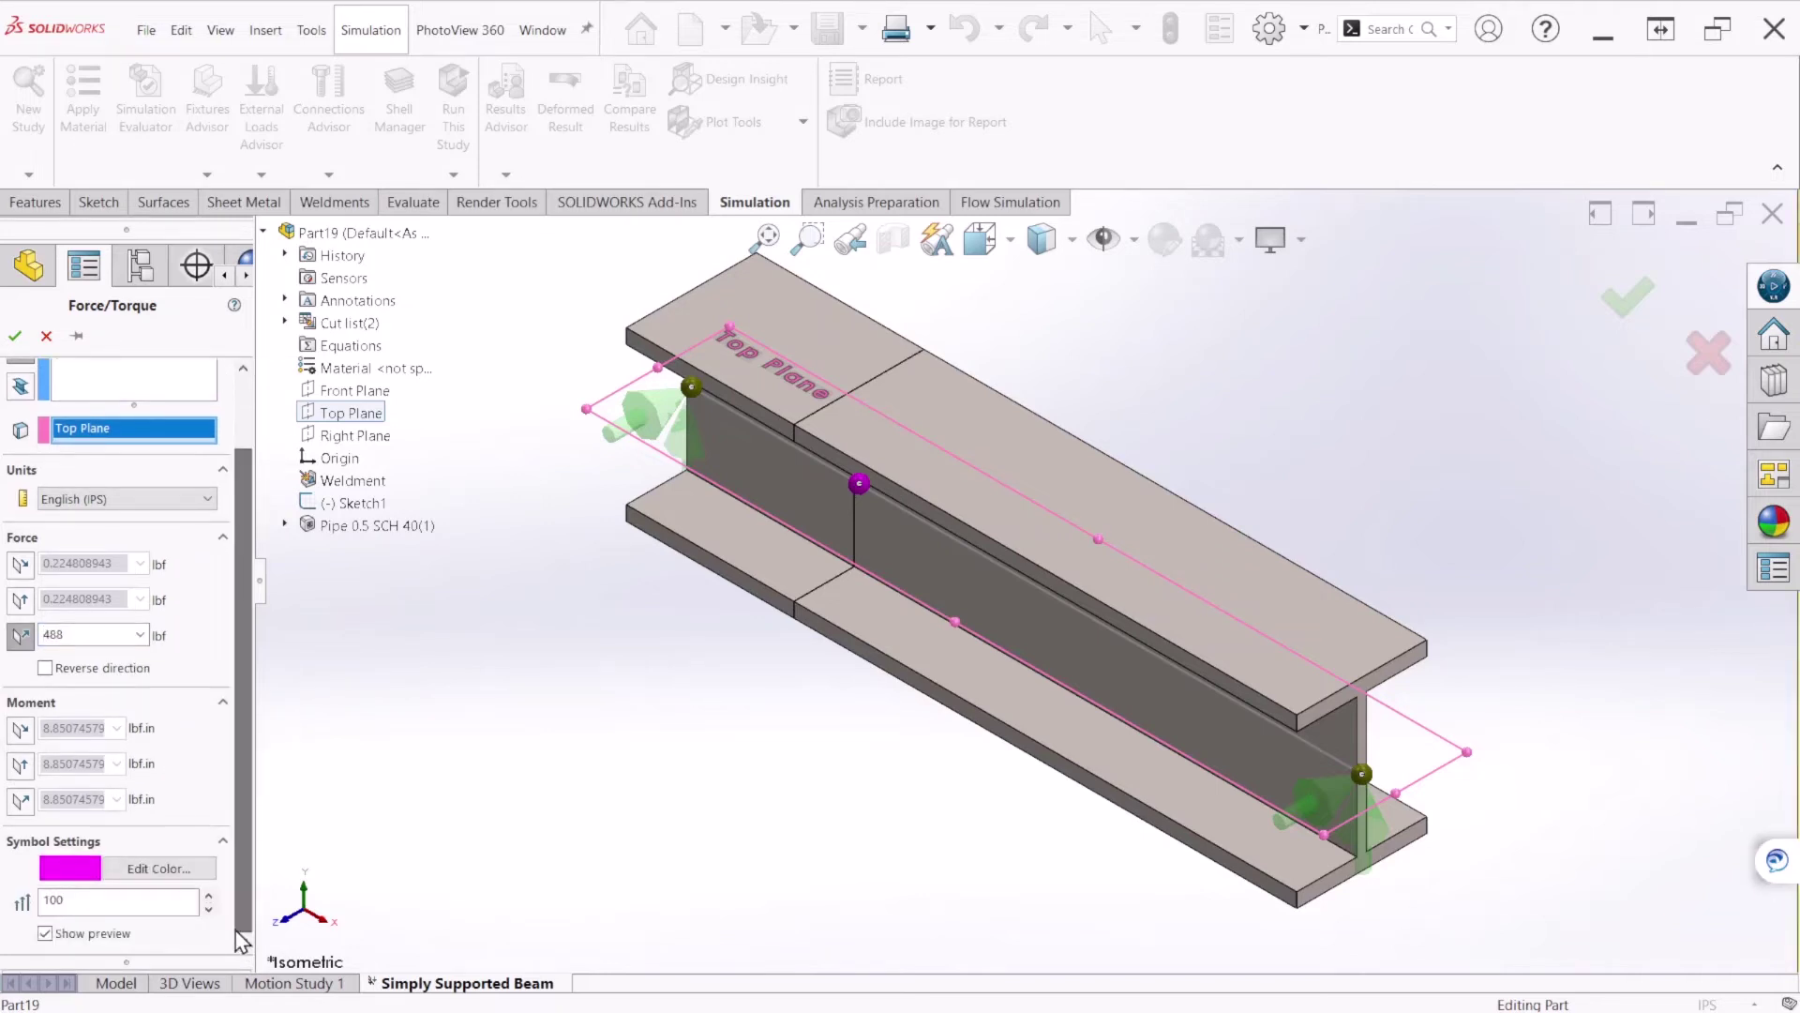
{"action": "double_click", "coordinate": [162, 898]}
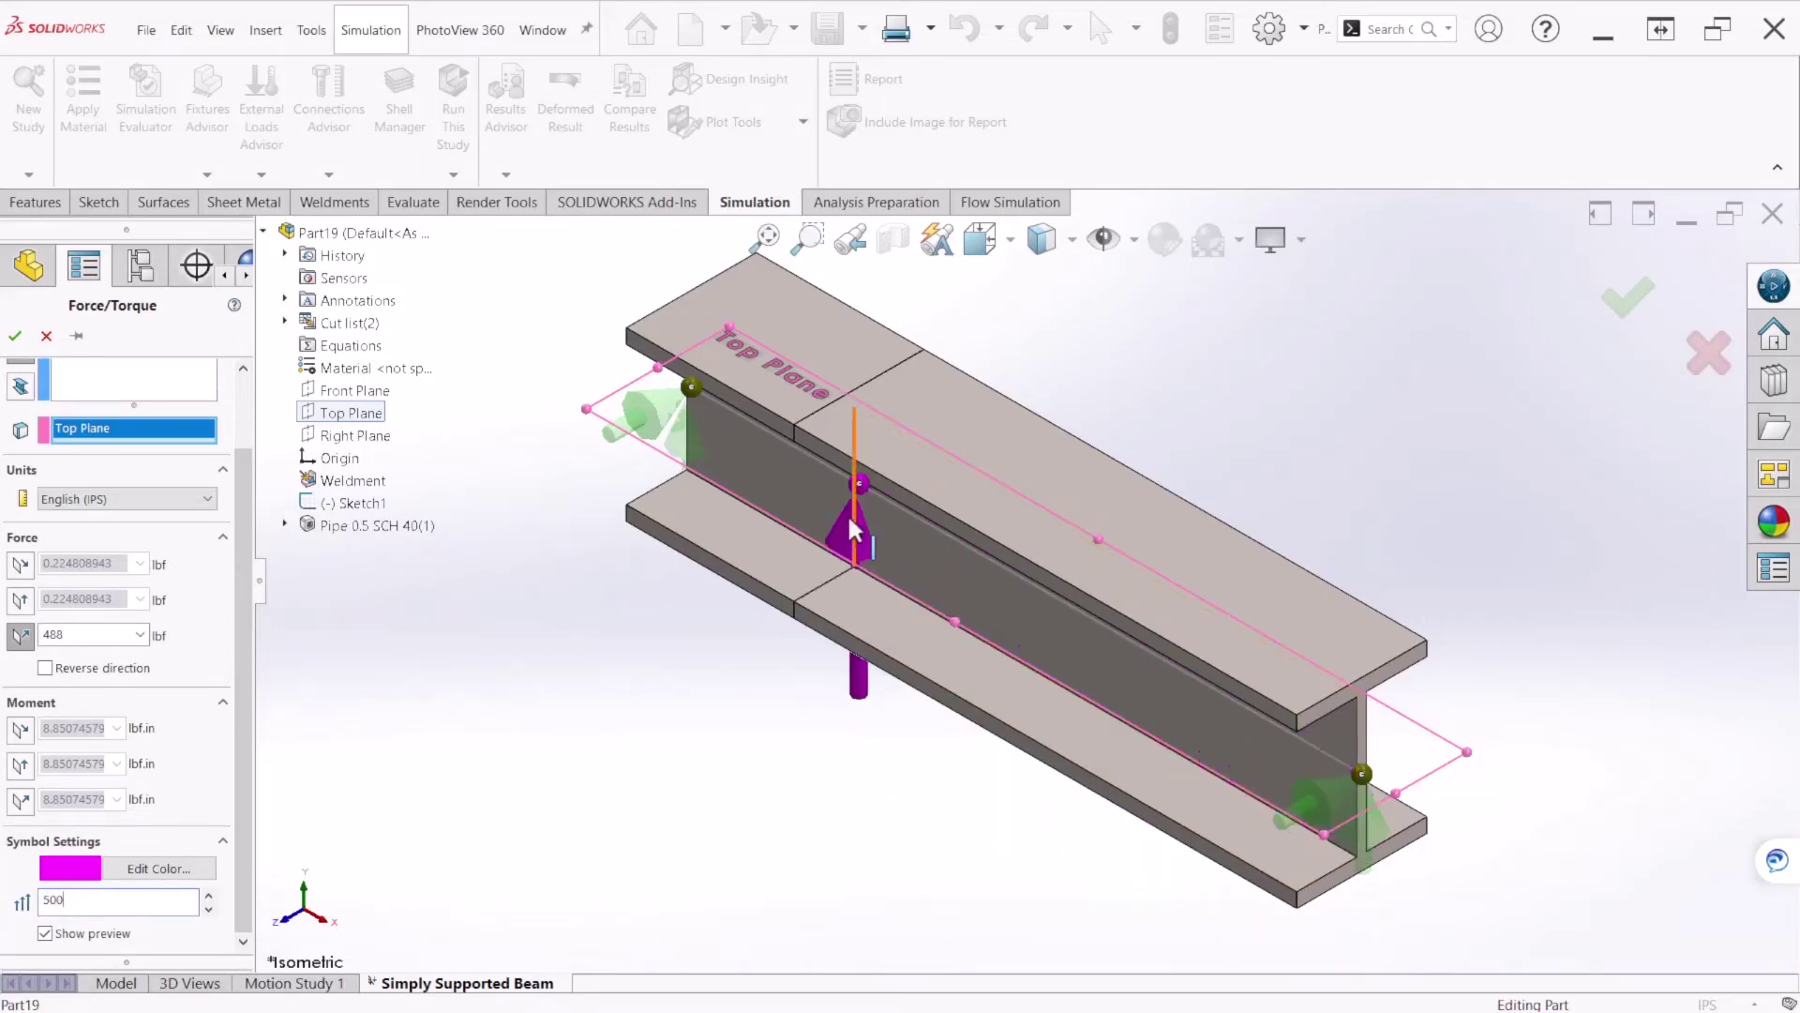
{"action": "left_click", "coordinate": [45, 667]}
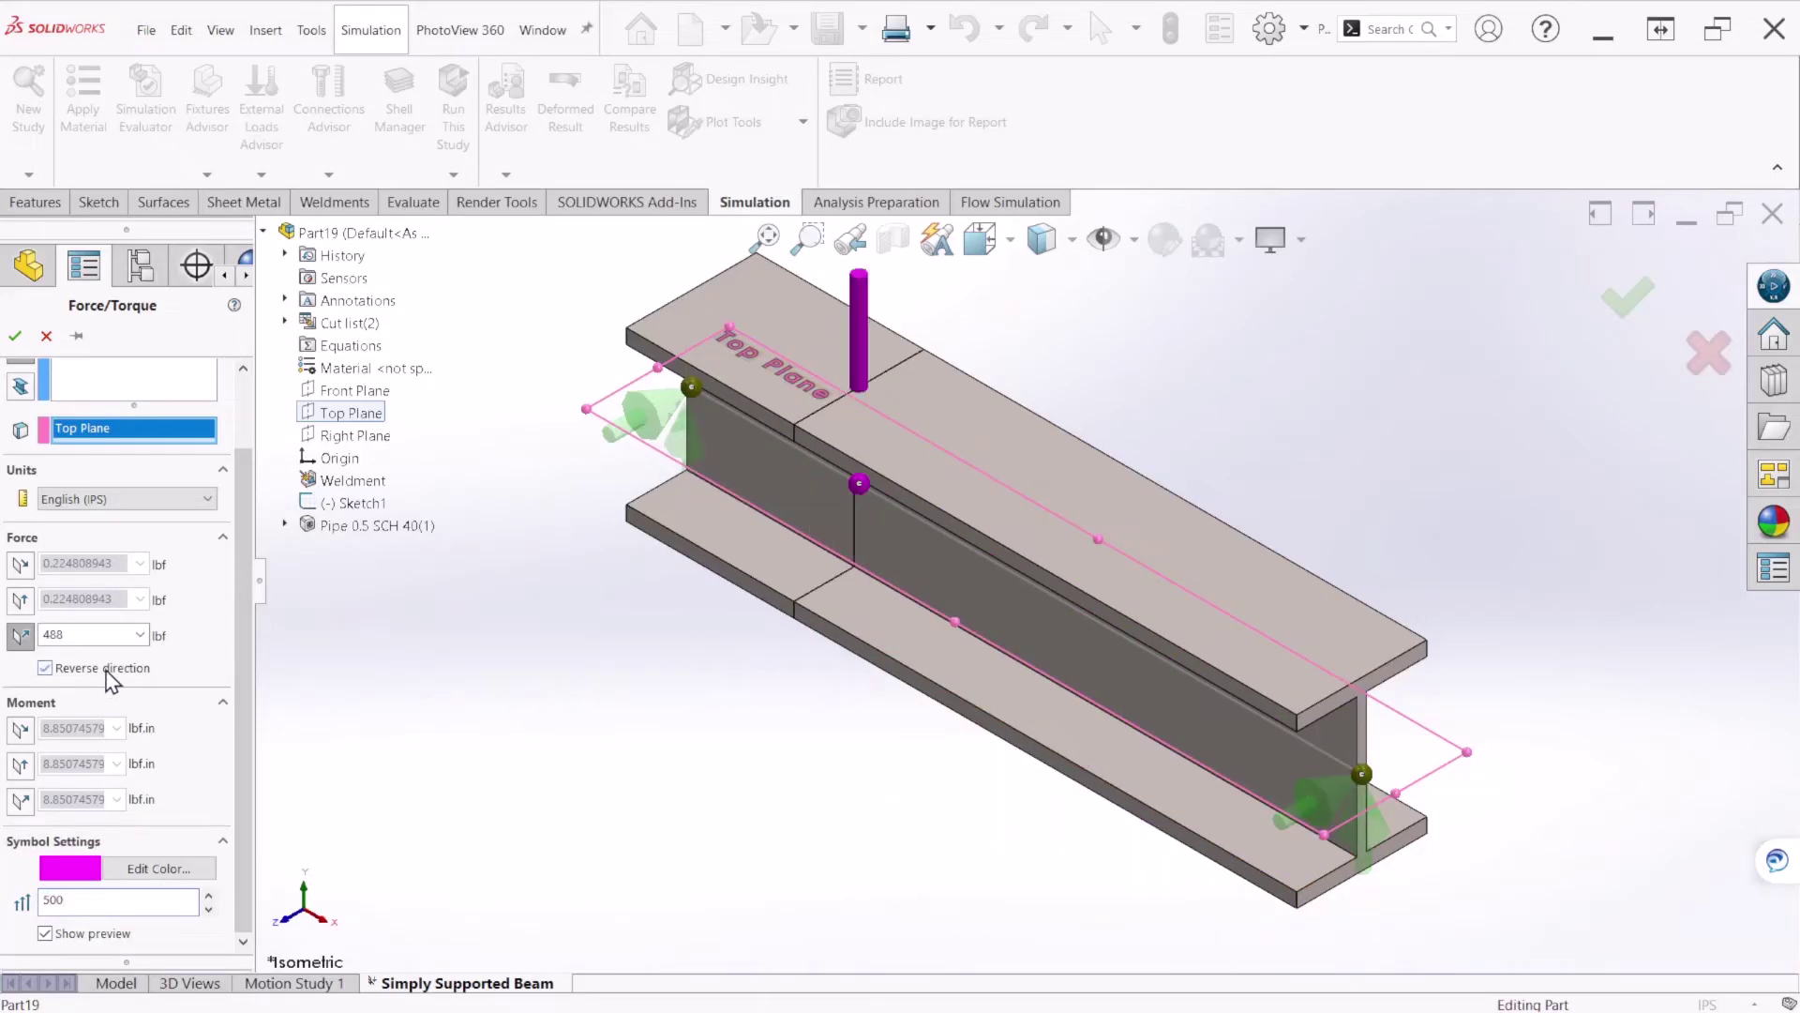
Switch to the Word problem document to compare the beam's load and supports with the diagram, and return to SOLIDWORKS
{"action": "key", "text": "f"}
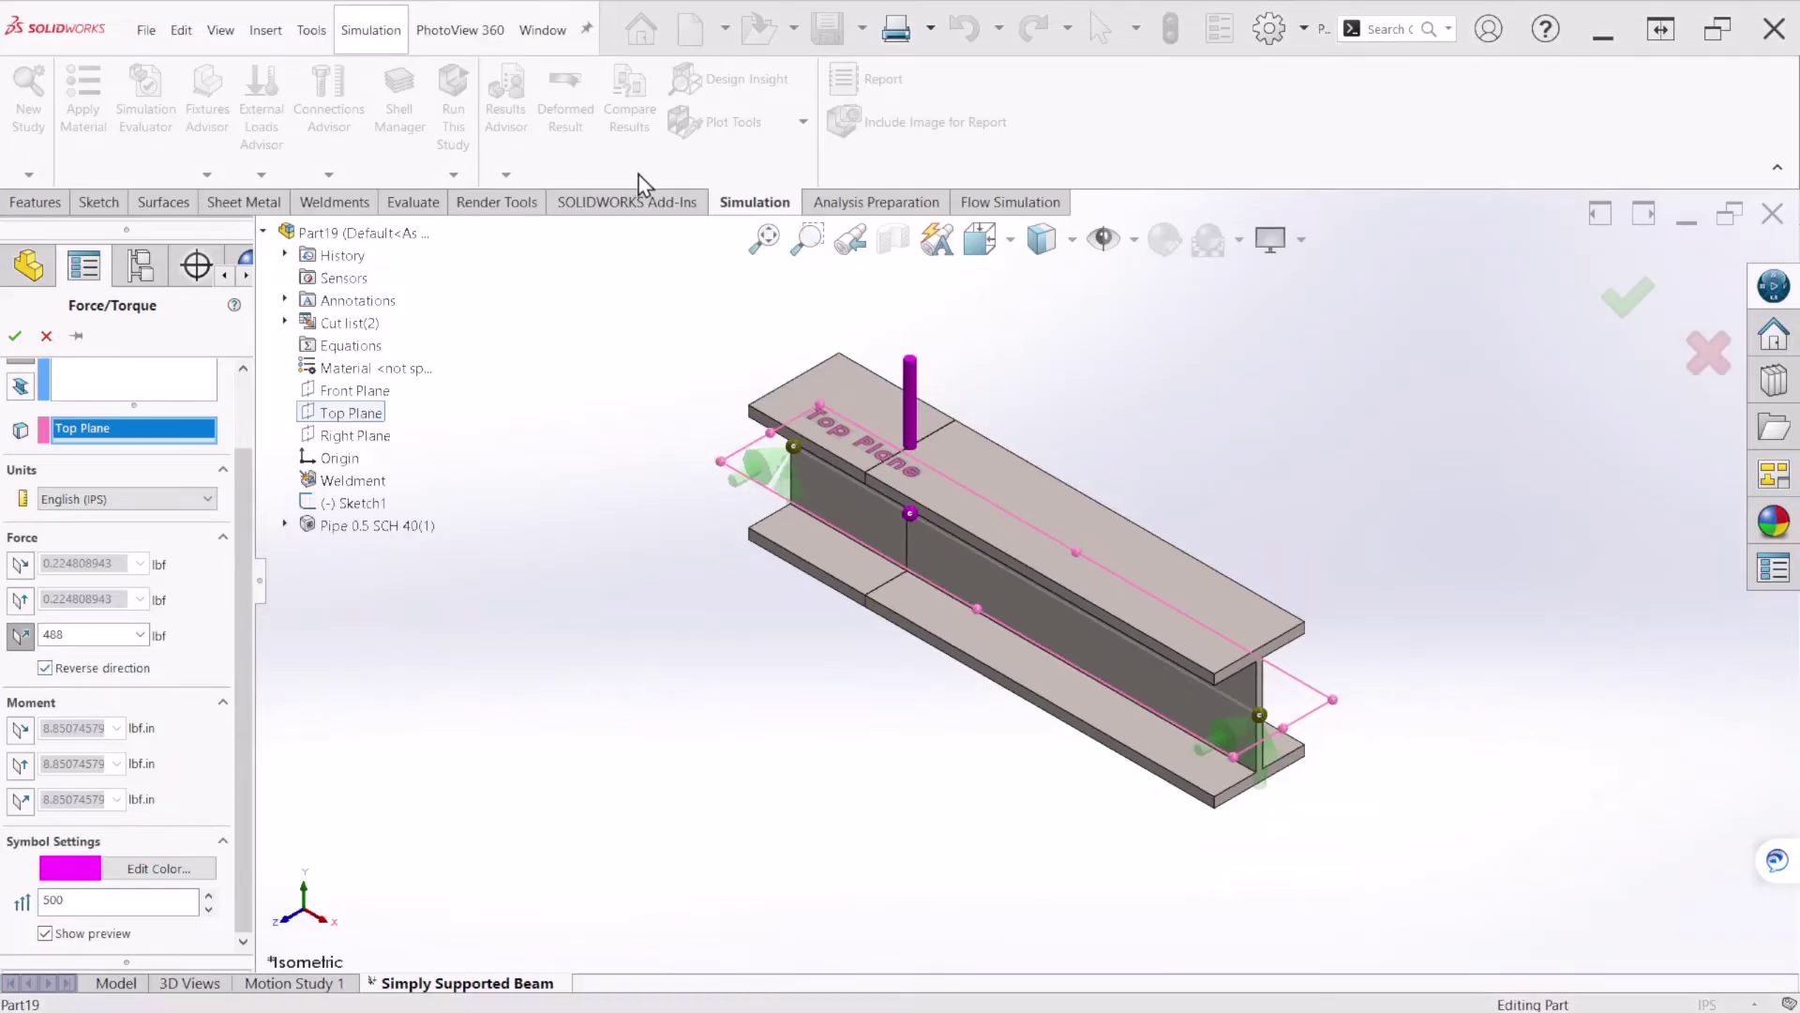
{"action": "key", "text": "alt+Tab"}
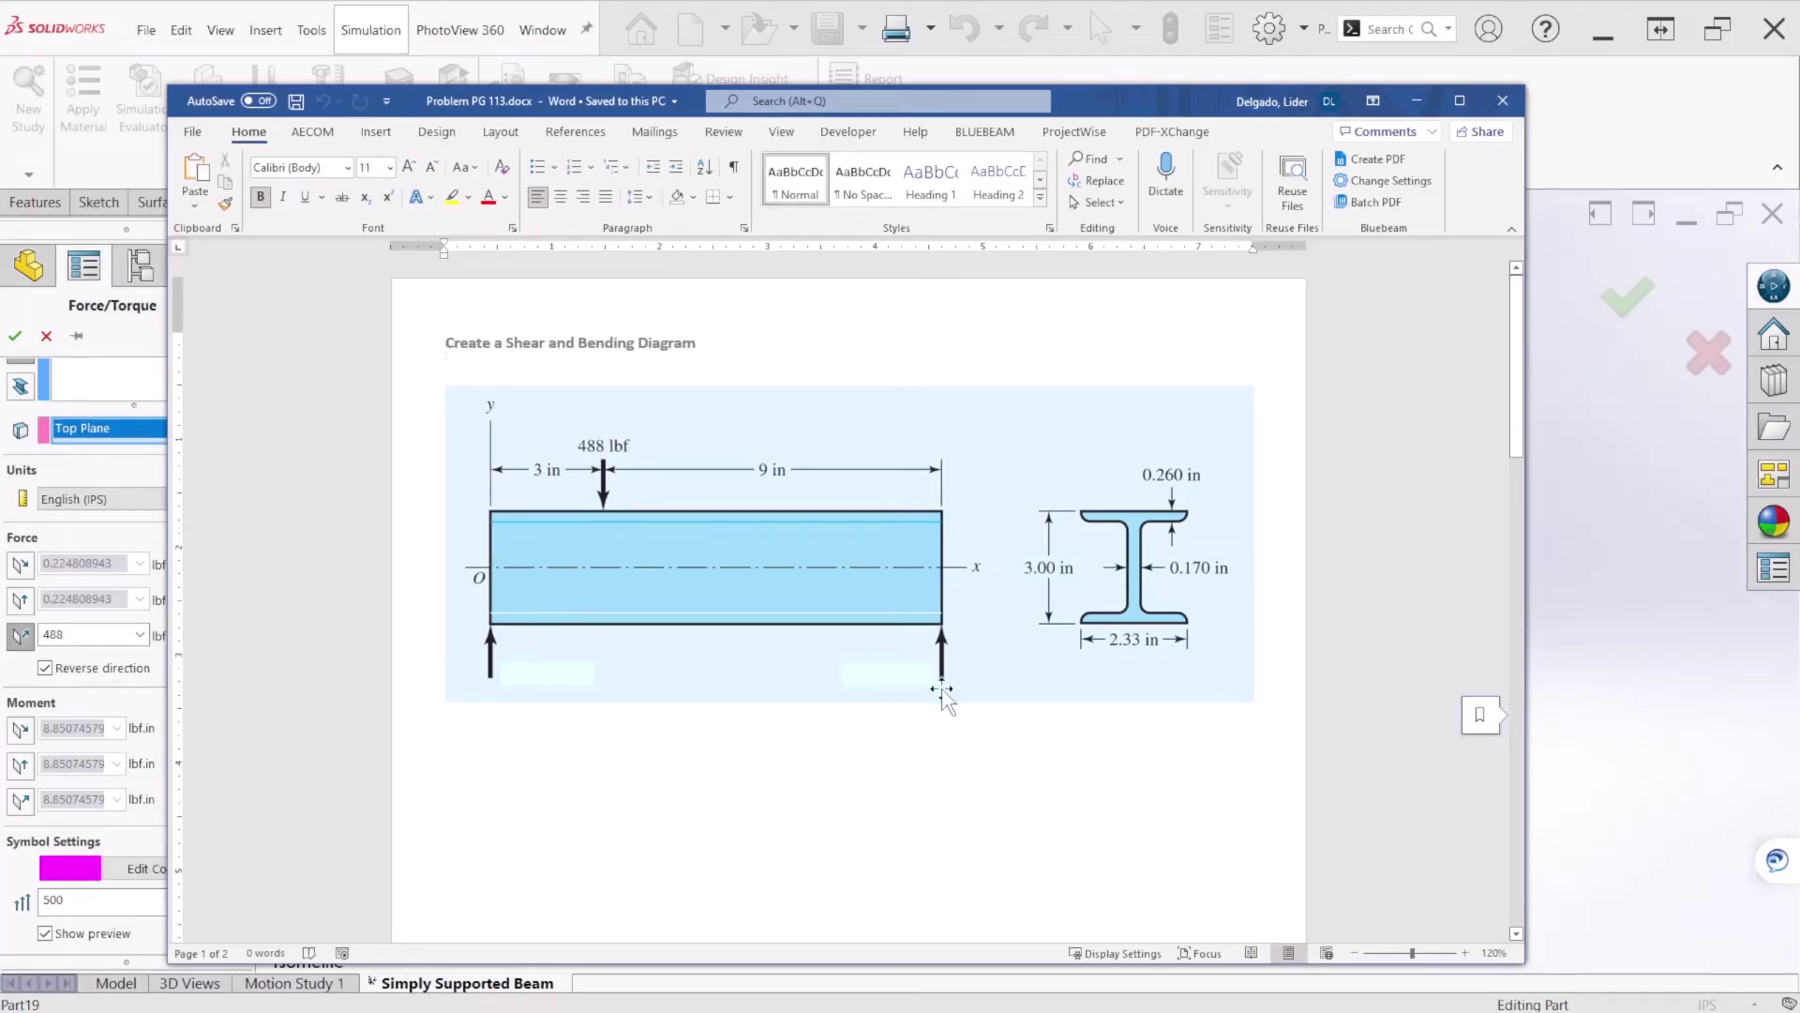
{"action": "left_click_drag", "start_coordinate": [1167, 107], "coordinate": [0, 217]}
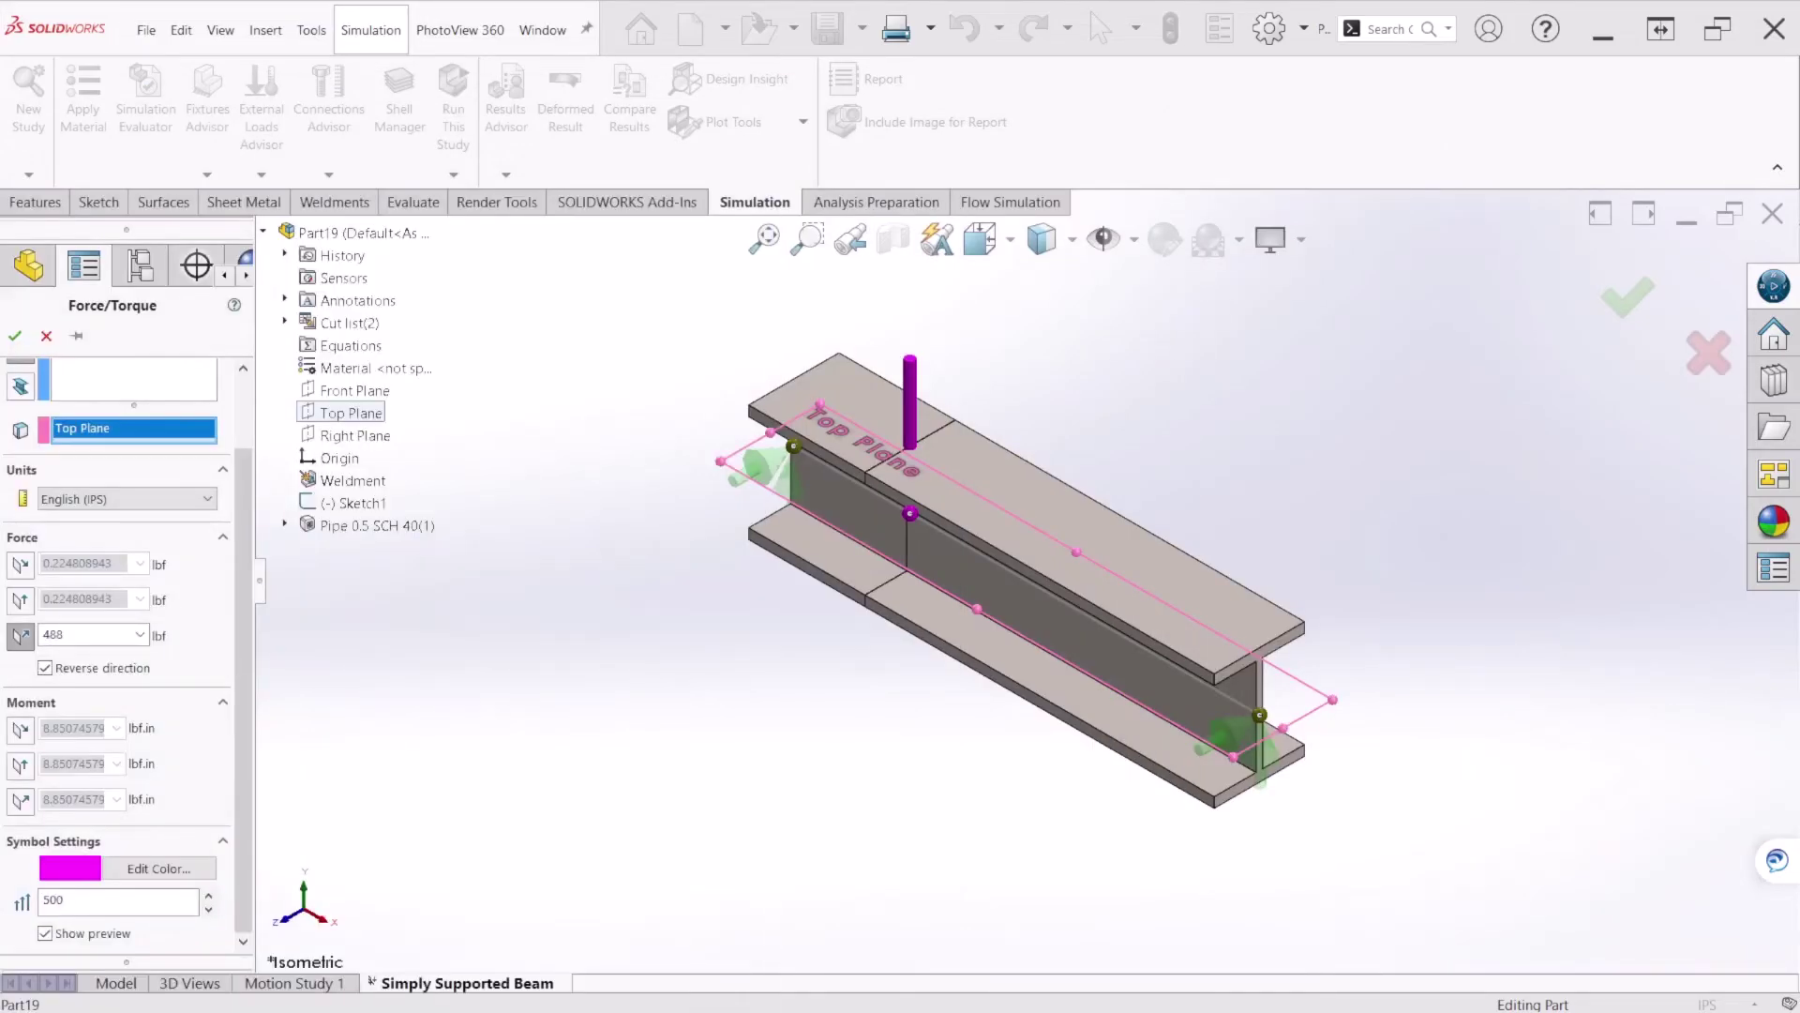
Accept the force load and run the Simply Supported Beam study
{"action": "left_click", "coordinate": [1628, 296]}
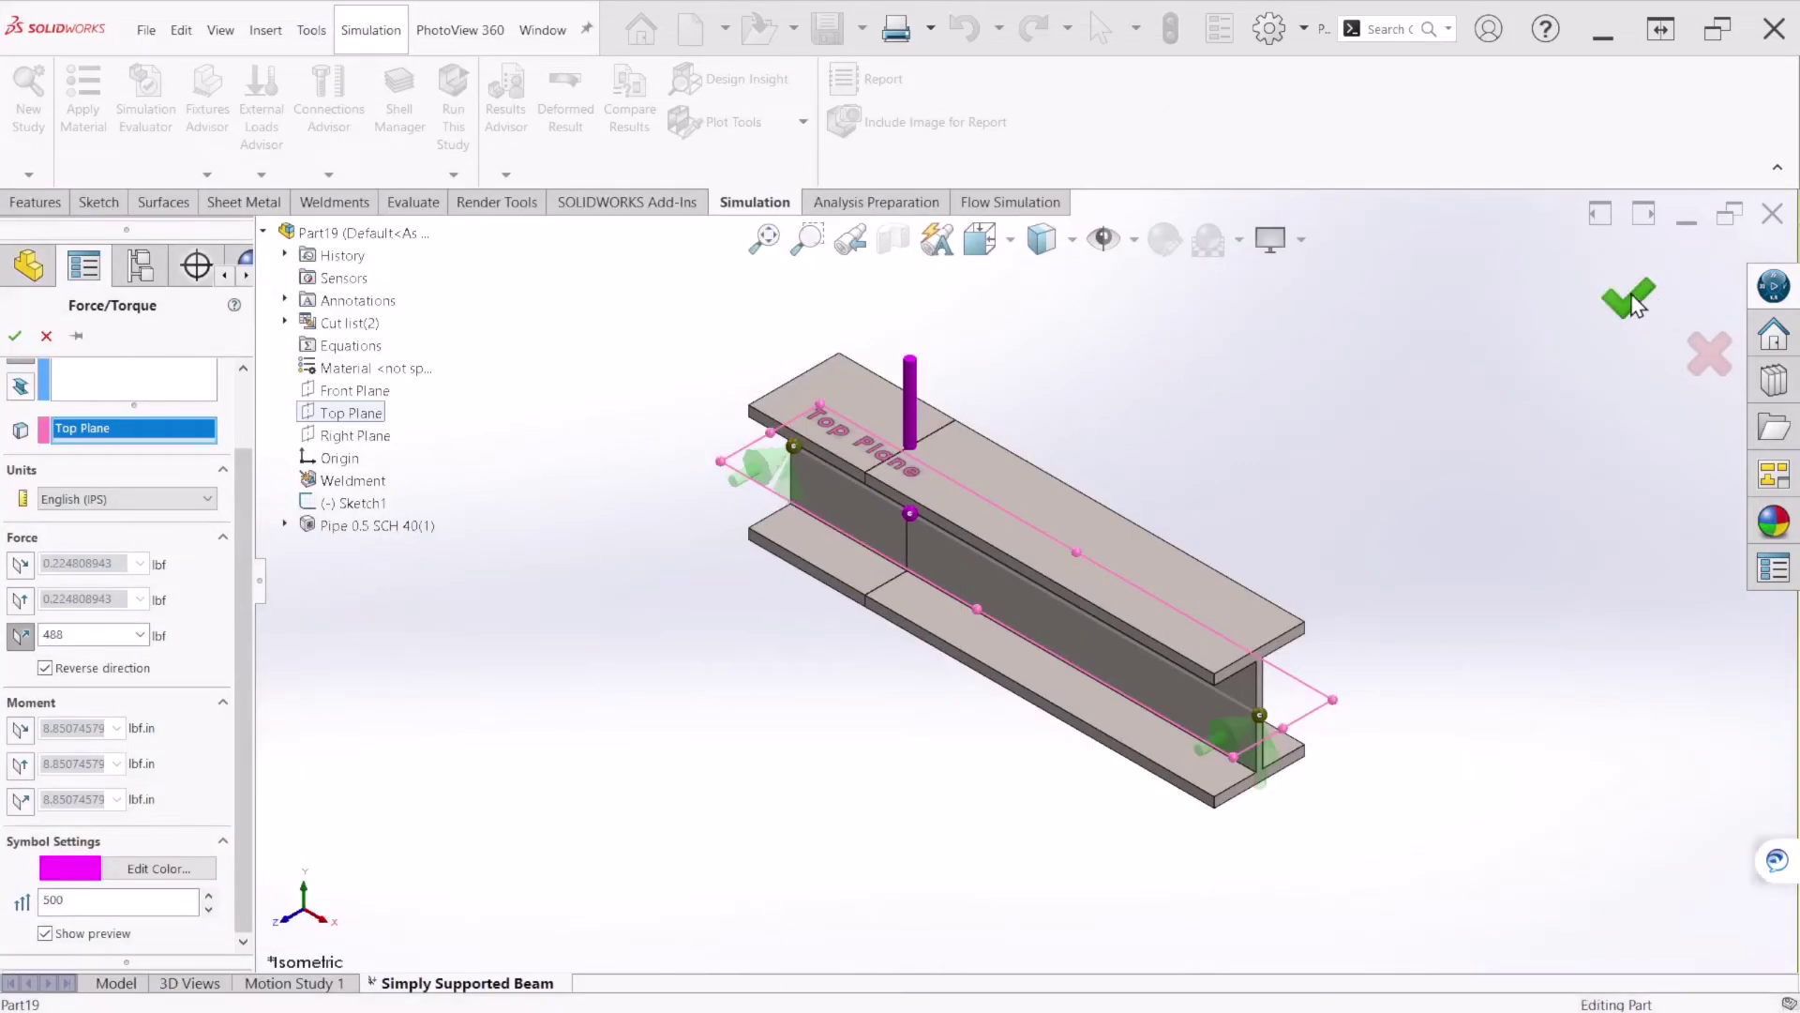
{"action": "left_click", "coordinate": [453, 118]}
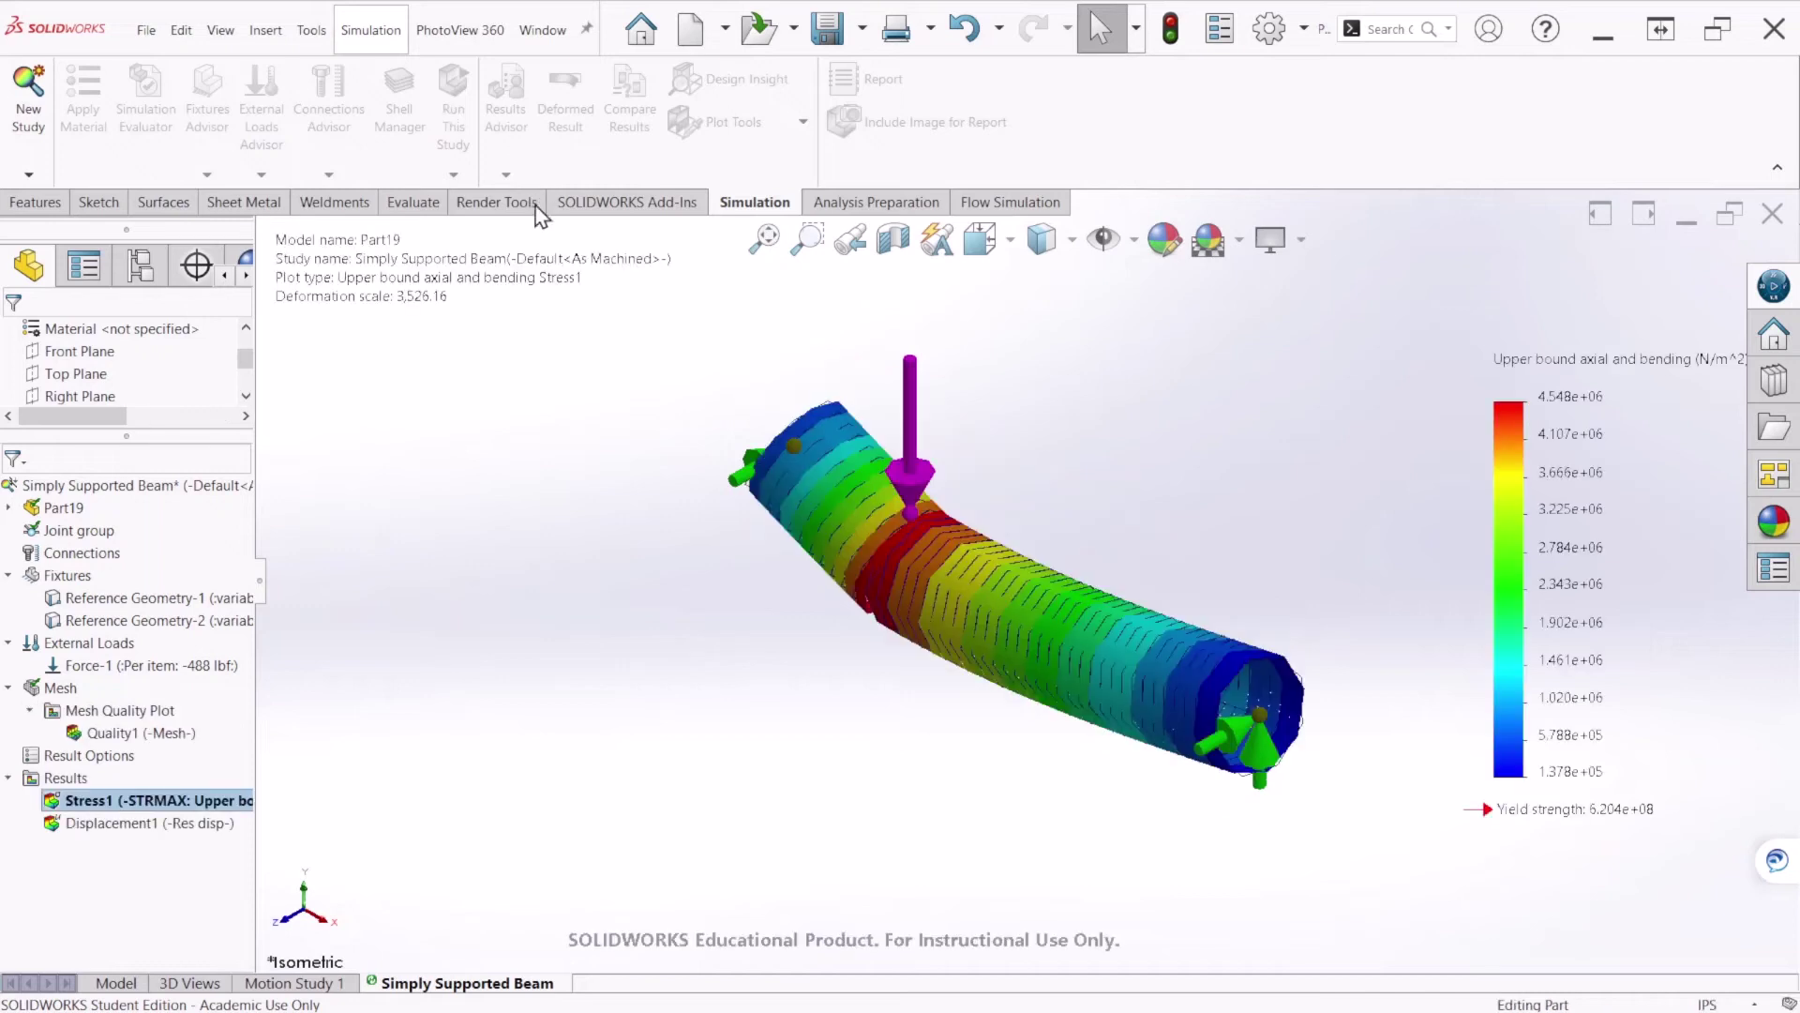
Define a beam diagram of Shear Force in Dir1 for all beams, in lbf, with a diagram width of 15 times the beam radius
{"action": "right_click", "coordinate": [65, 782]}
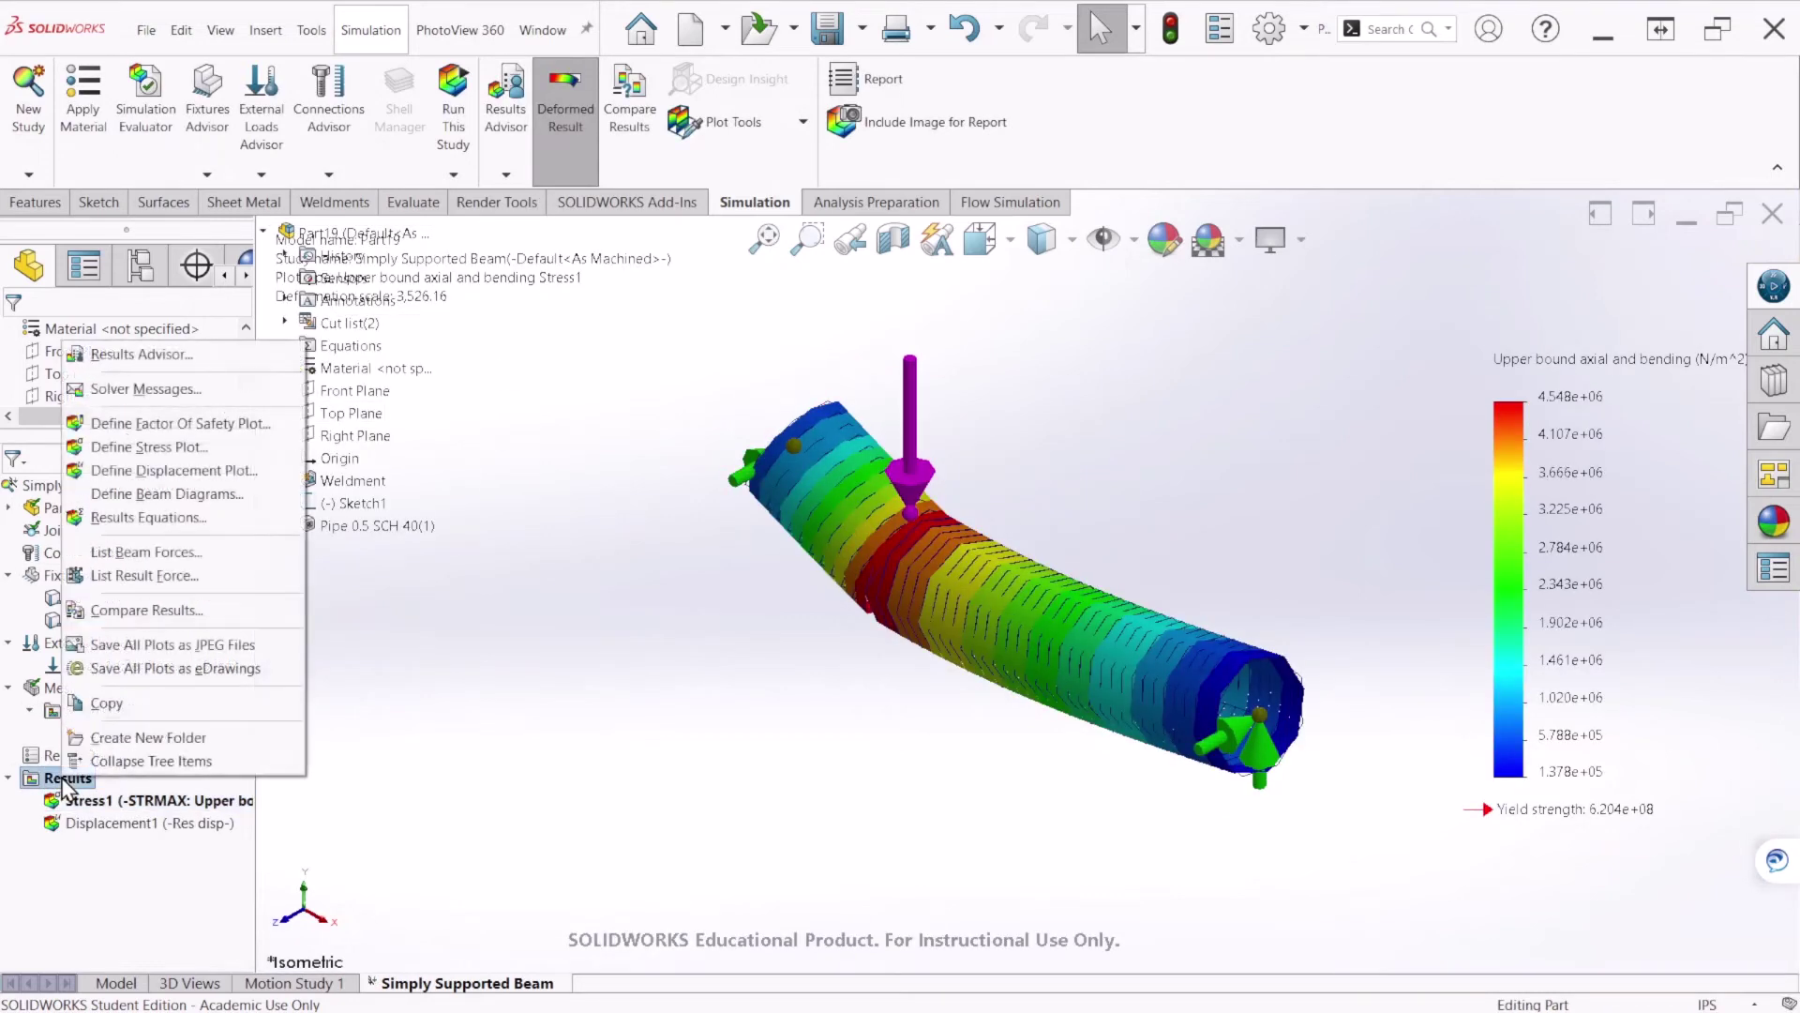
{"action": "left_click", "coordinate": [169, 494]}
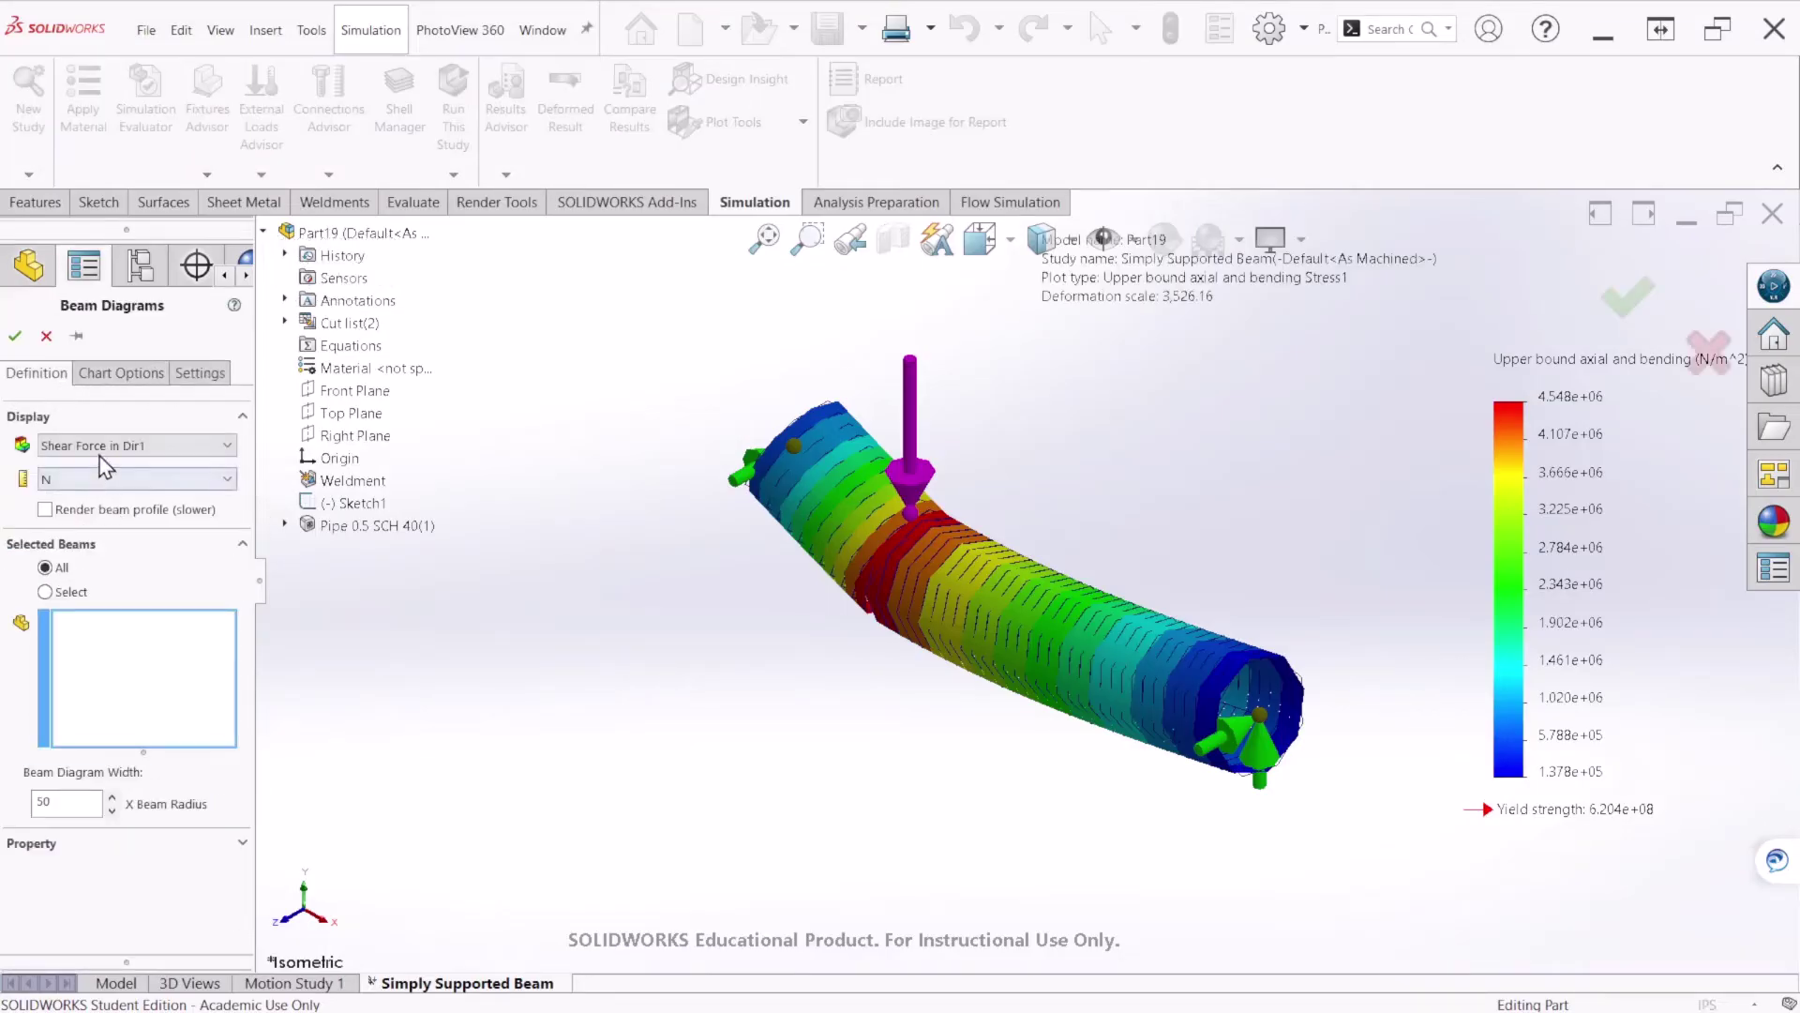
{"action": "left_click", "coordinate": [103, 480]}
{"action": "left_click", "coordinate": [104, 516]}
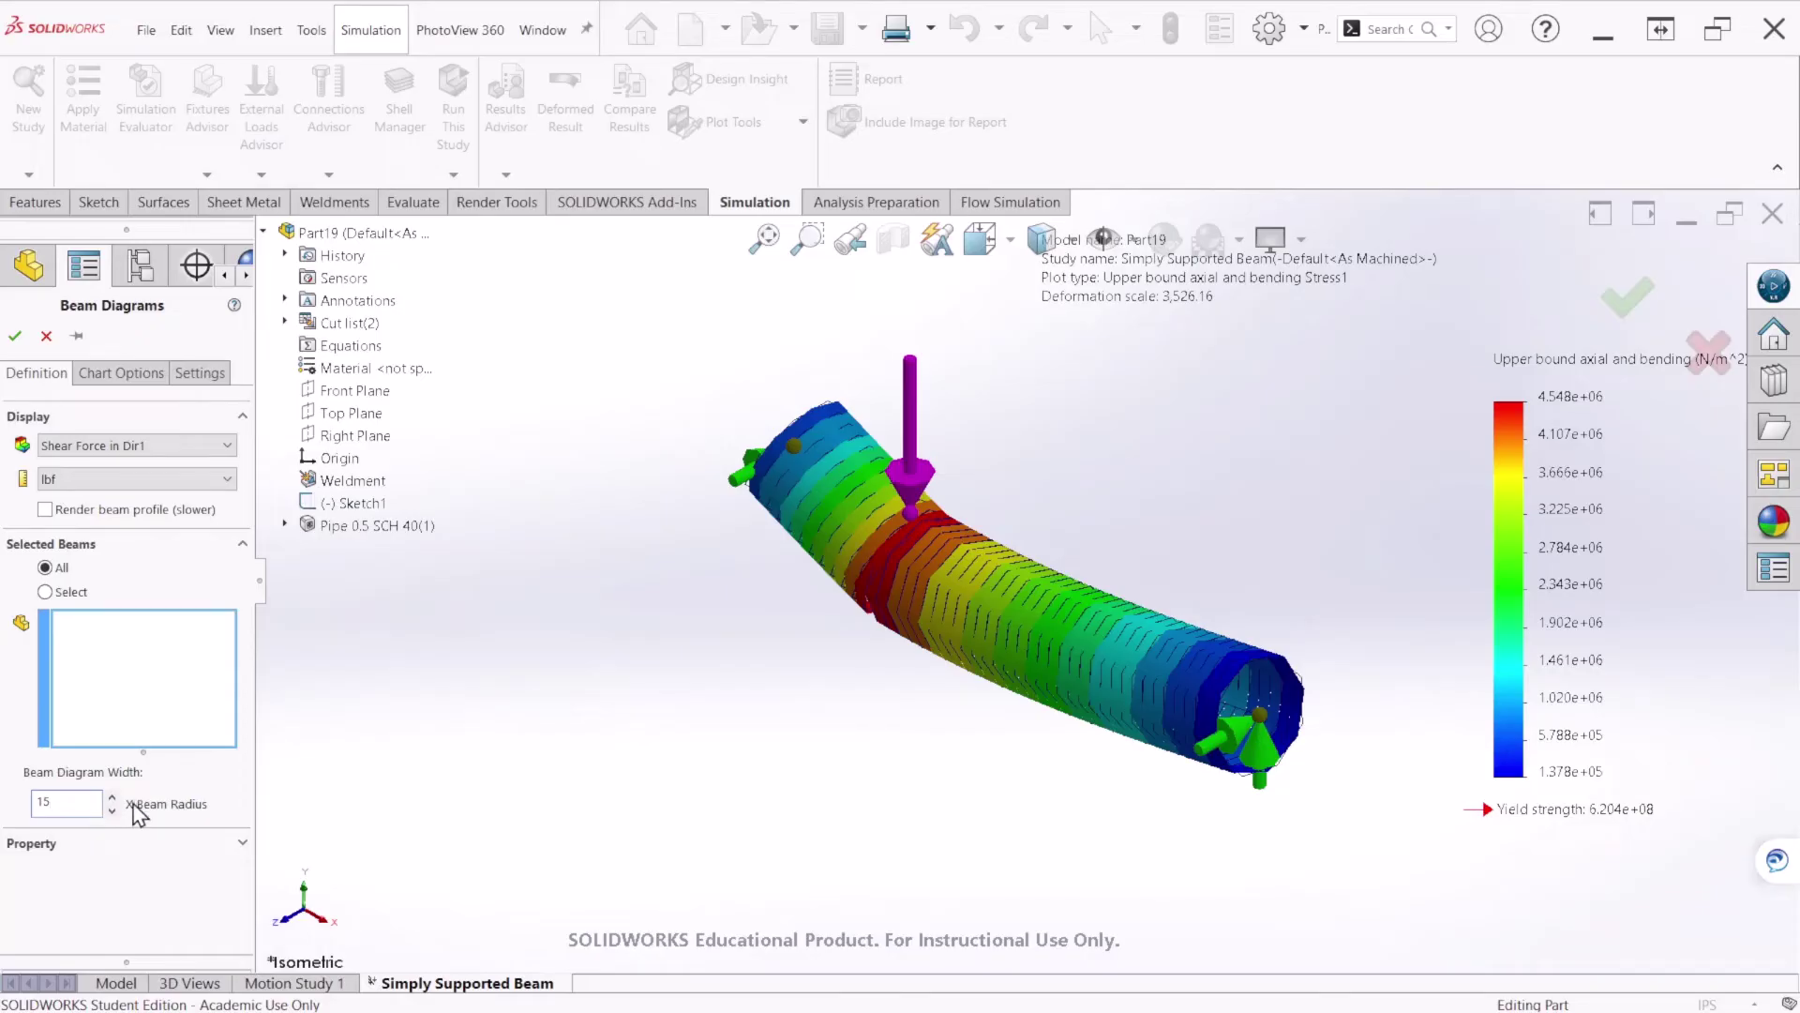
Format the shear force diagram's values as floating numbers with one decimal place and create the plot
{"action": "left_click", "coordinate": [131, 374]}
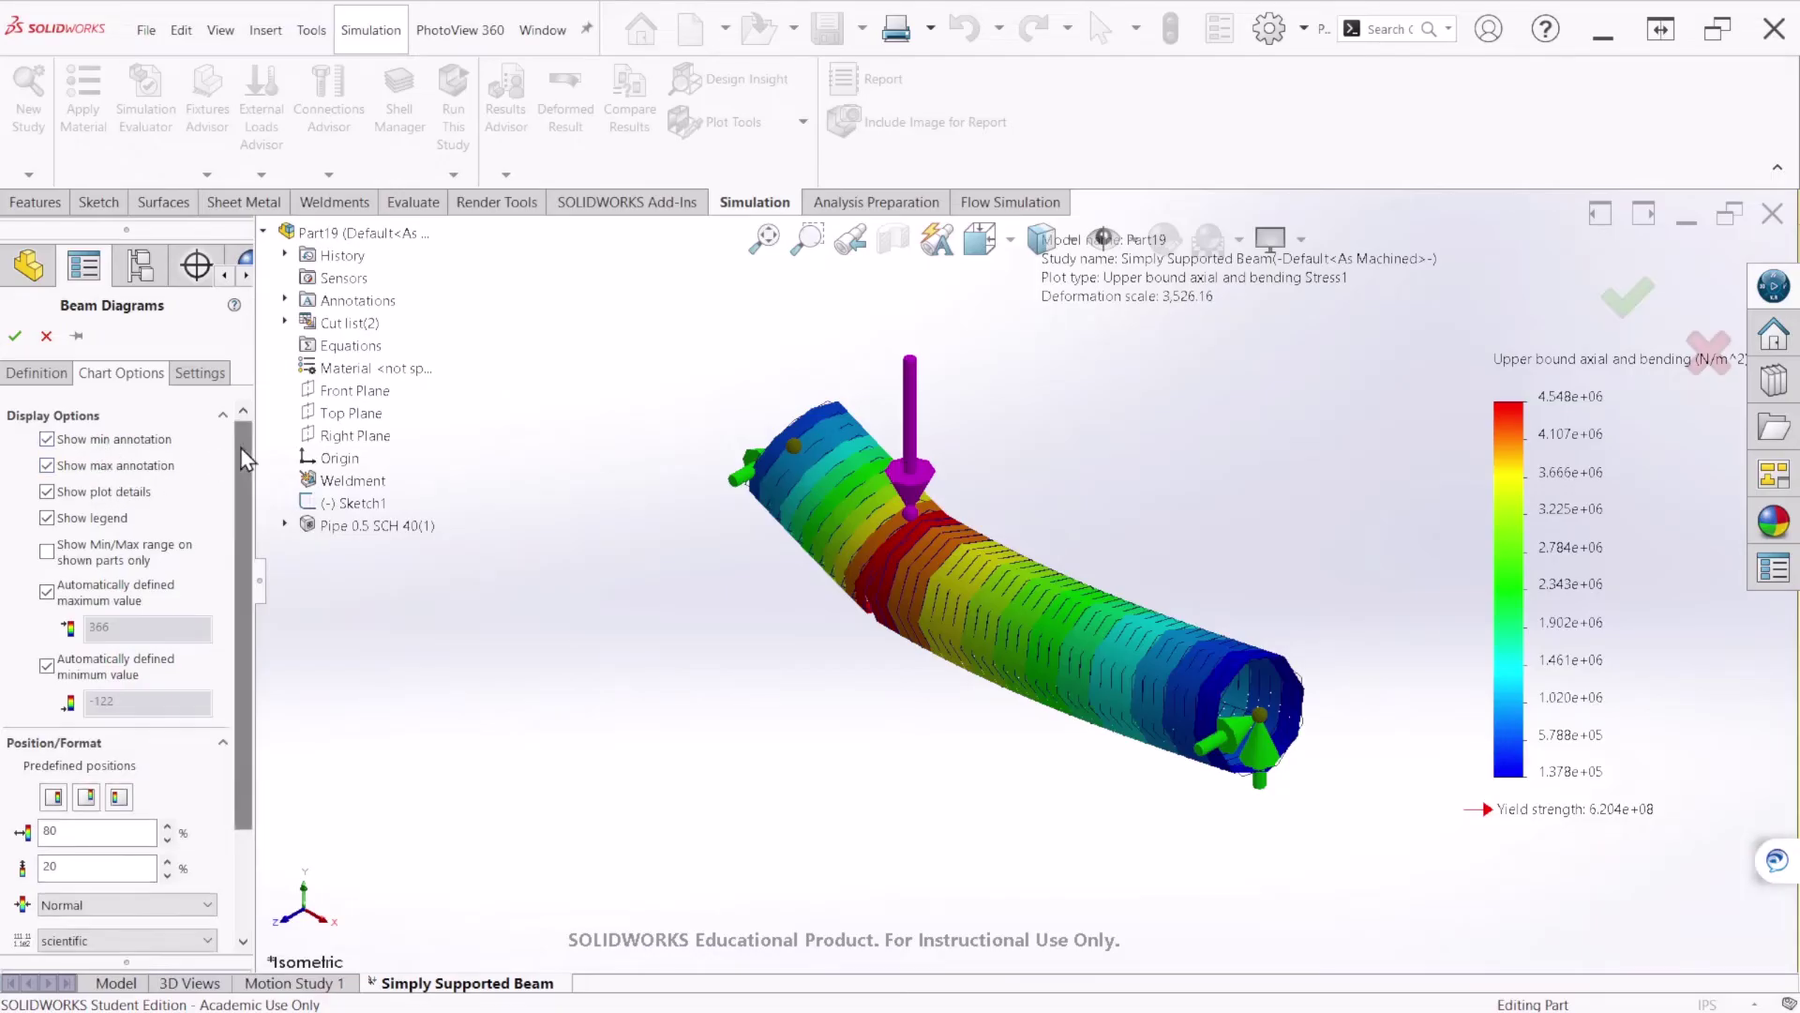
{"action": "scroll", "coordinate": [241, 454], "scroll_direction": "down", "scroll_amount": 3}
{"action": "left_click", "coordinate": [122, 802]}
{"action": "left_click", "coordinate": [145, 844]}
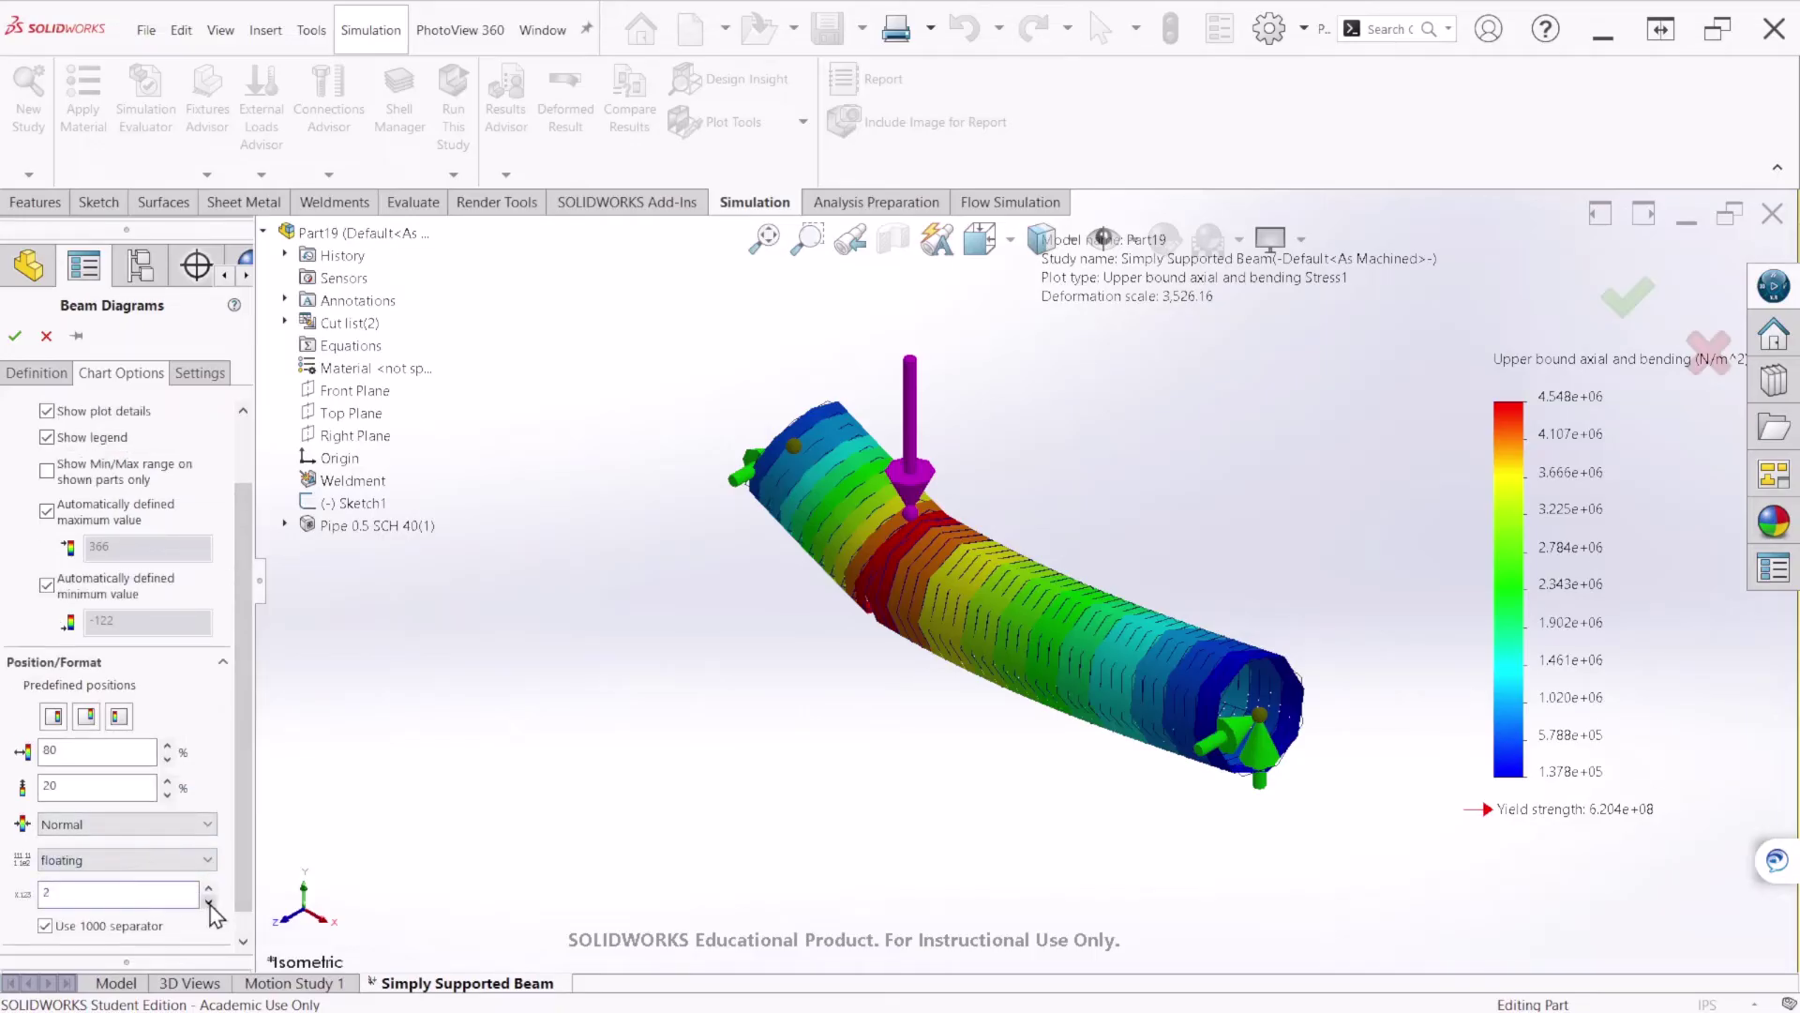
{"action": "left_click", "coordinate": [15, 336]}
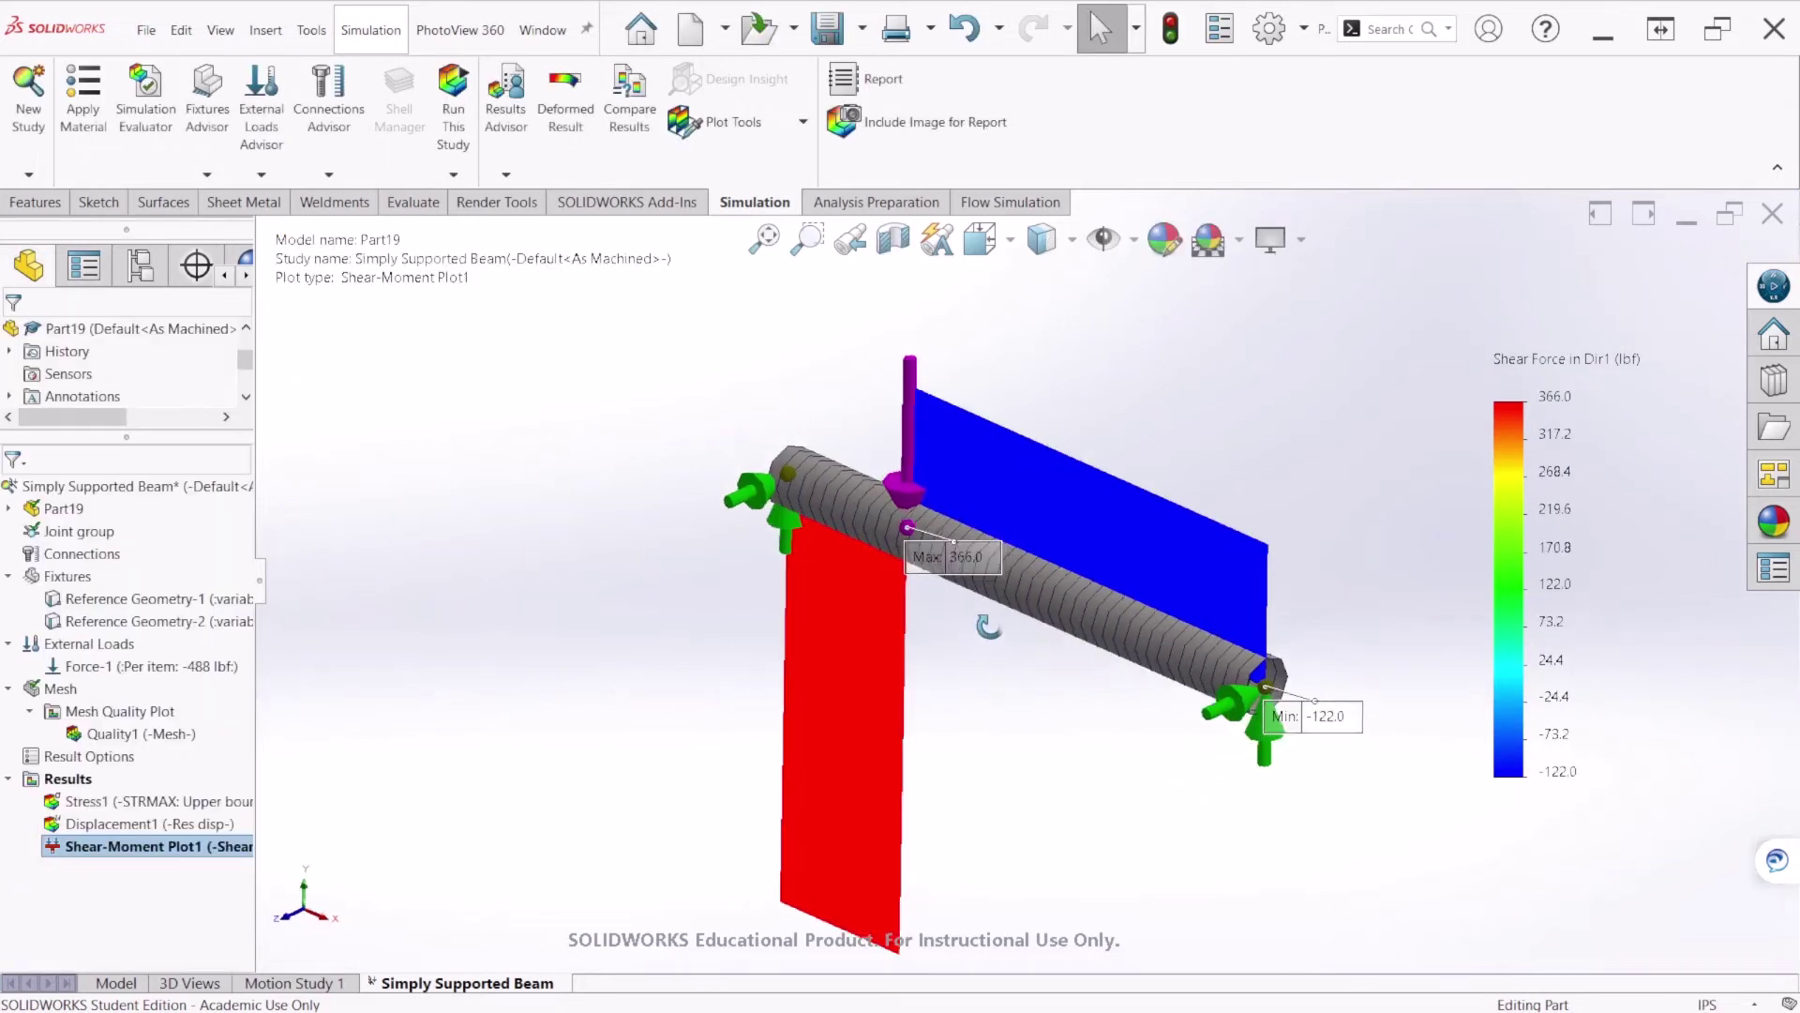
Define a second beam diagram of Moment about Dir2 for all beams, in lbf.in, with a width of 15 times the beam radius
{"action": "right_click", "coordinate": [83, 791]}
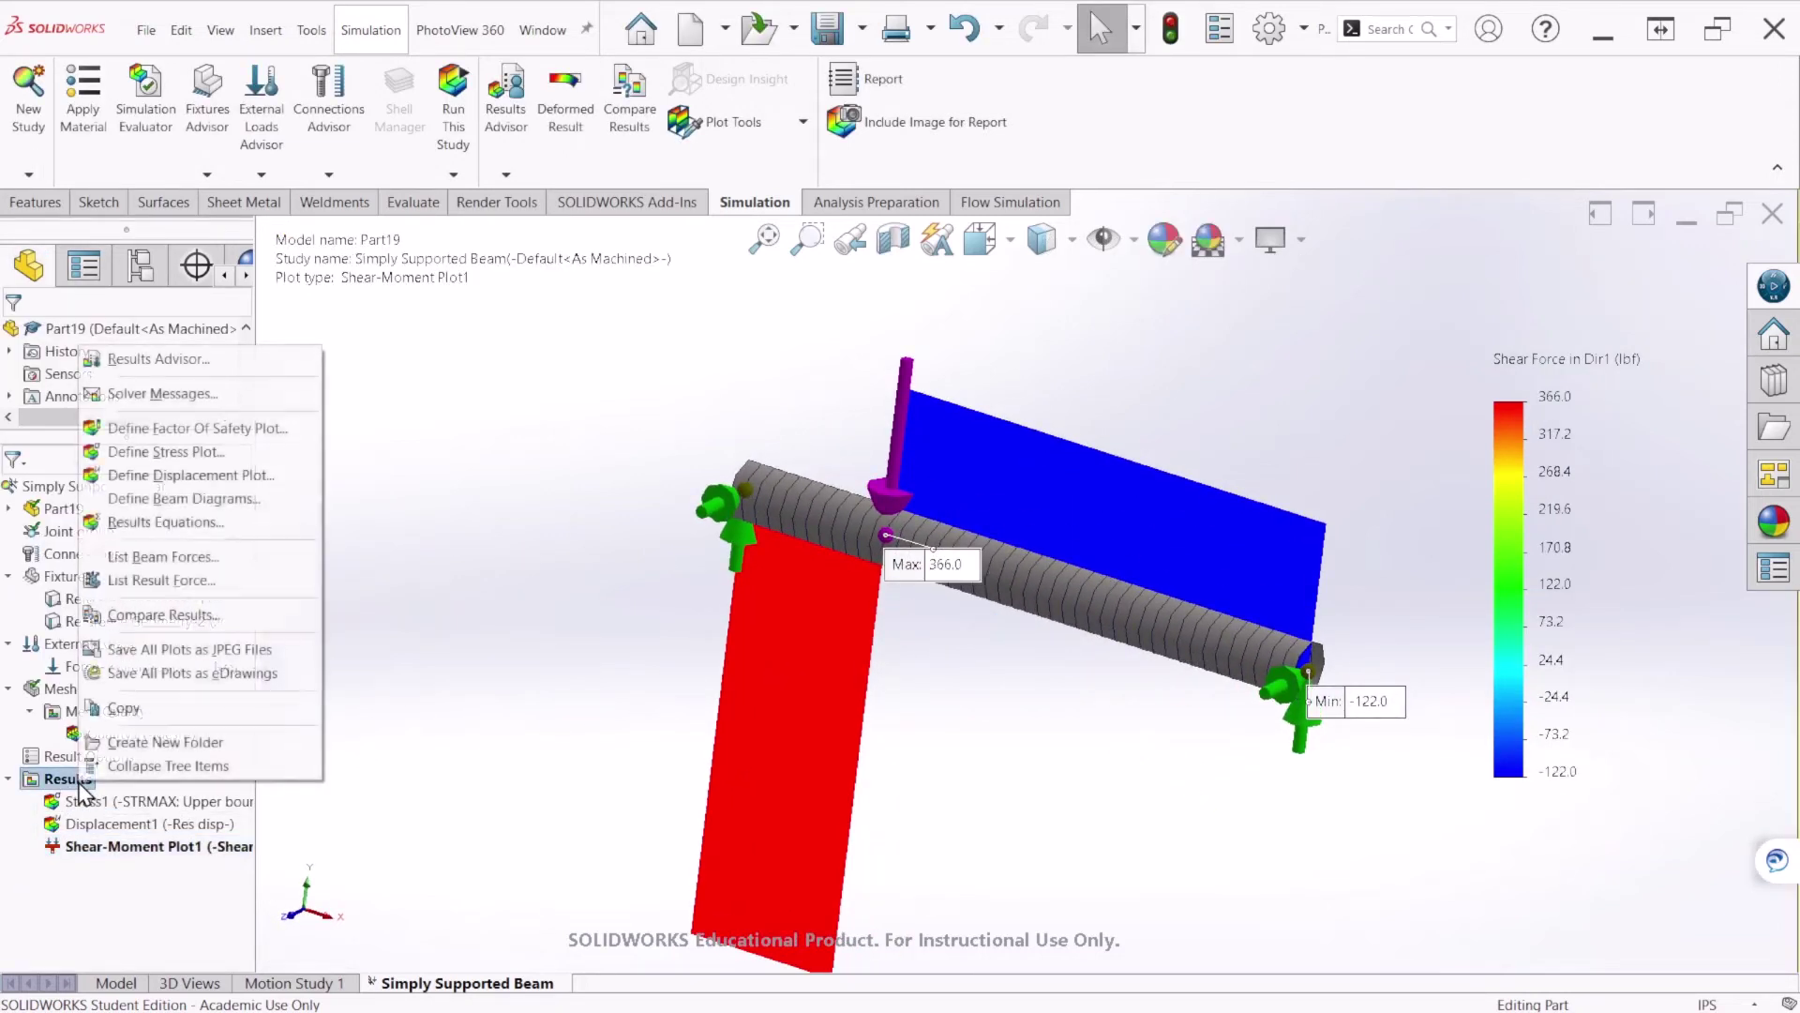
{"action": "left_click", "coordinate": [192, 505]}
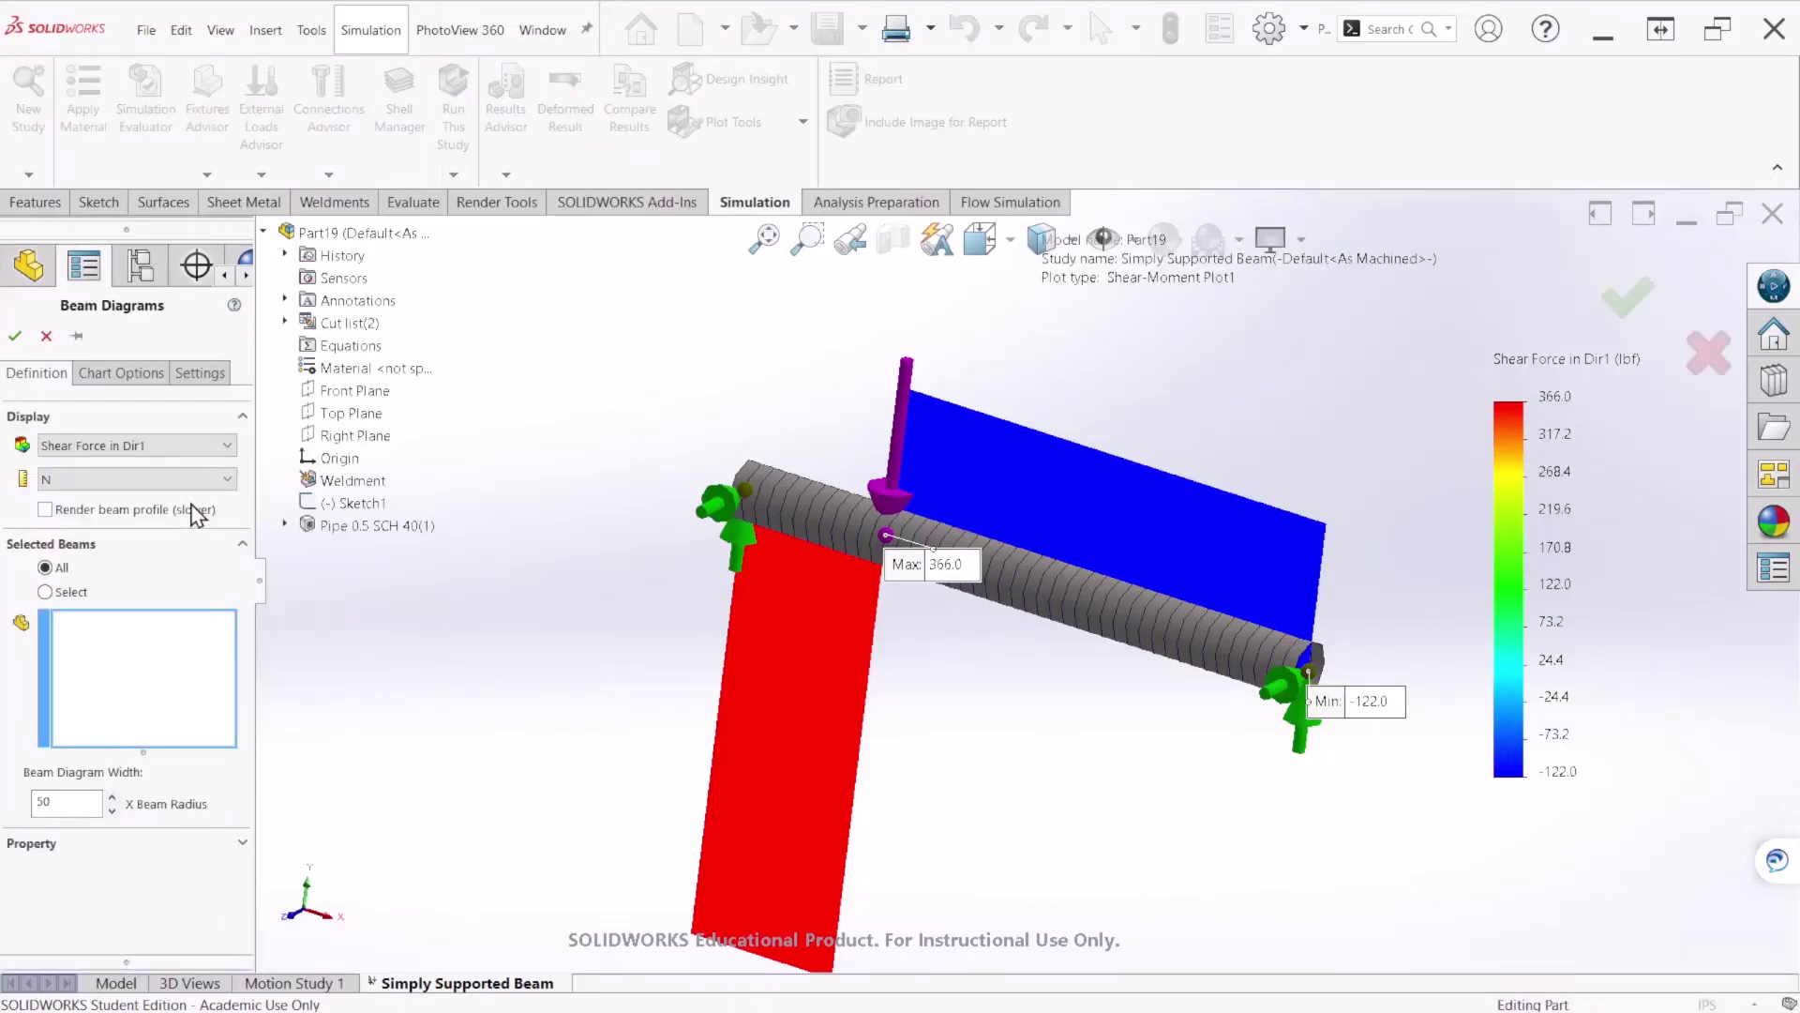
{"action": "left_click", "coordinate": [175, 447]}
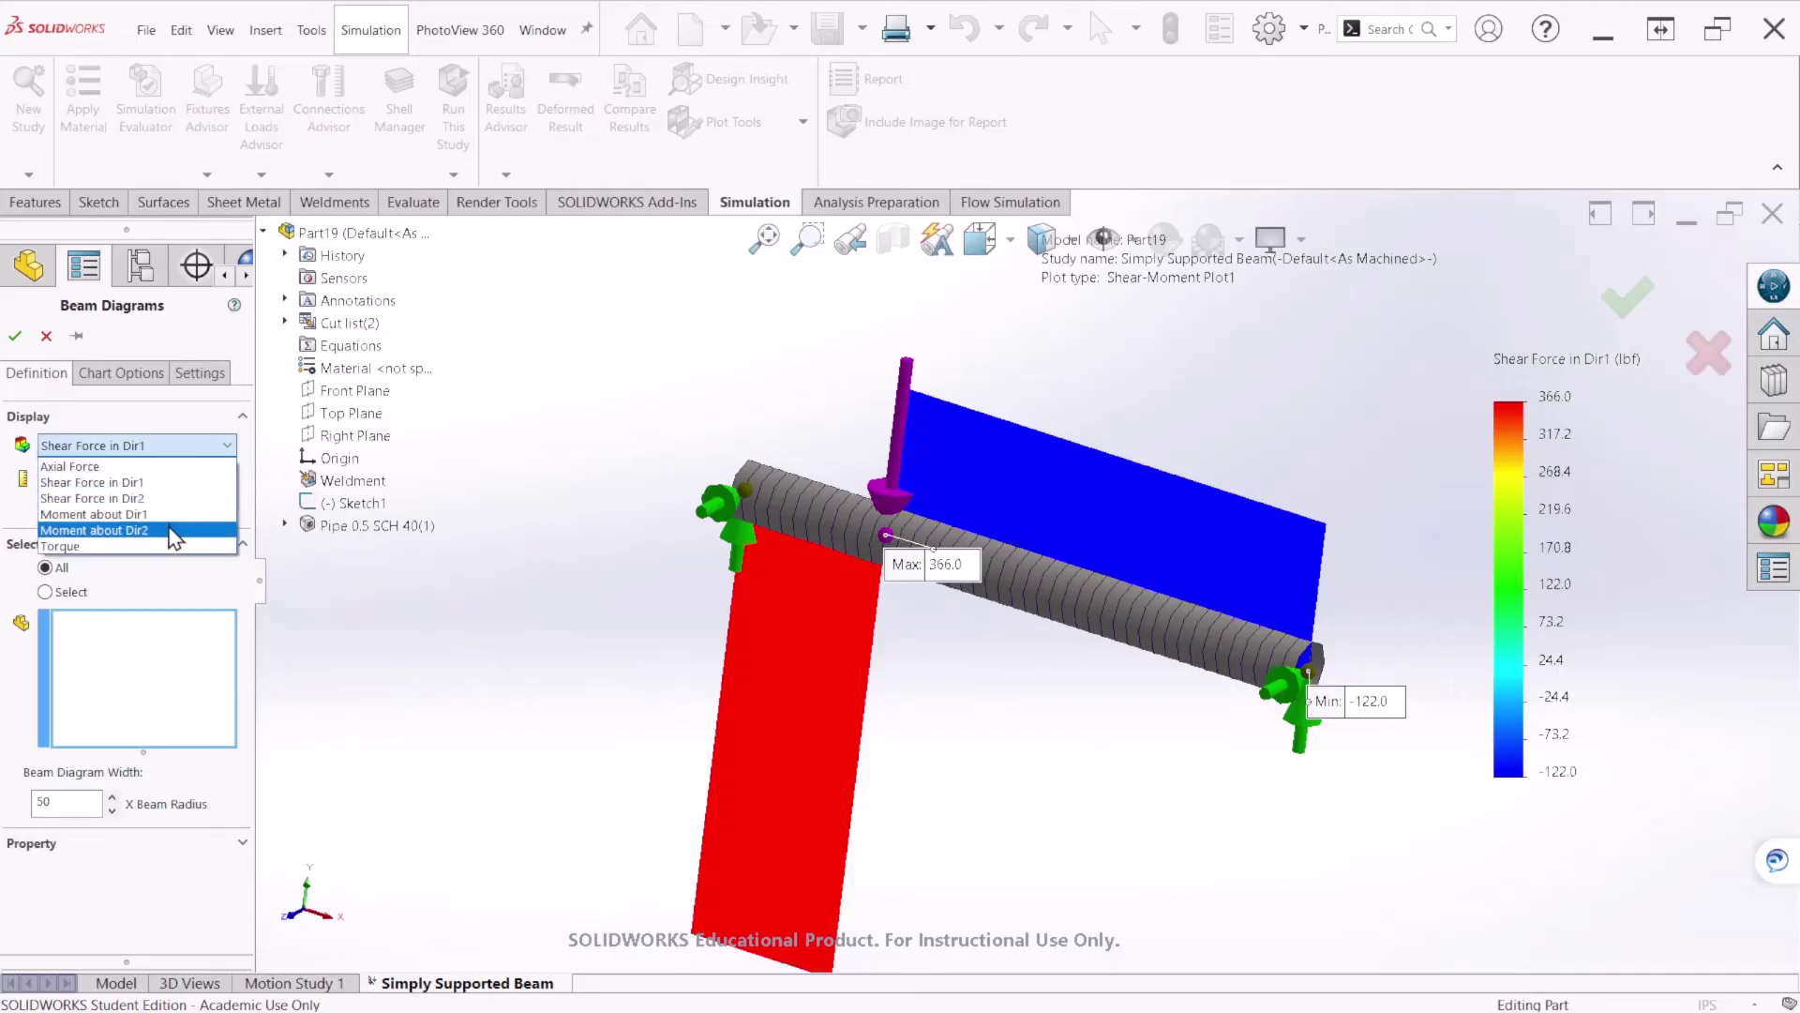
{"action": "left_click", "coordinate": [175, 531]}
{"action": "left_click", "coordinate": [157, 479]}
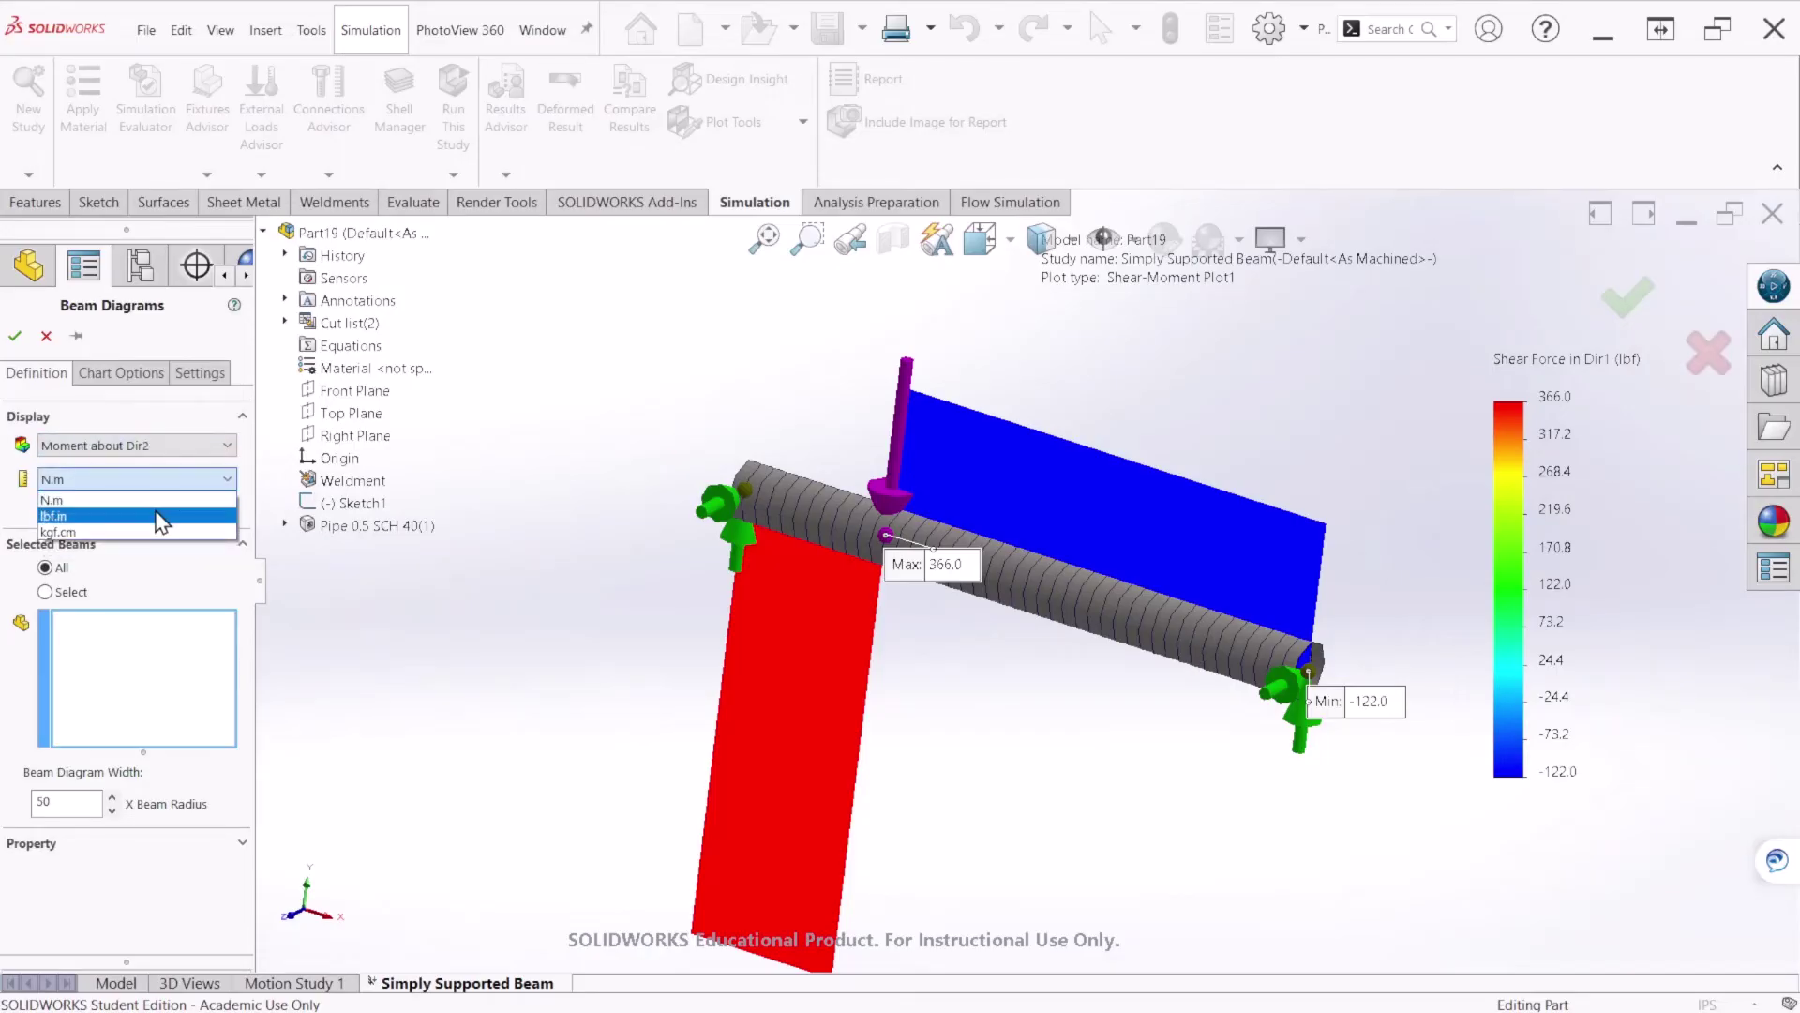
{"action": "left_click", "coordinate": [160, 518]}
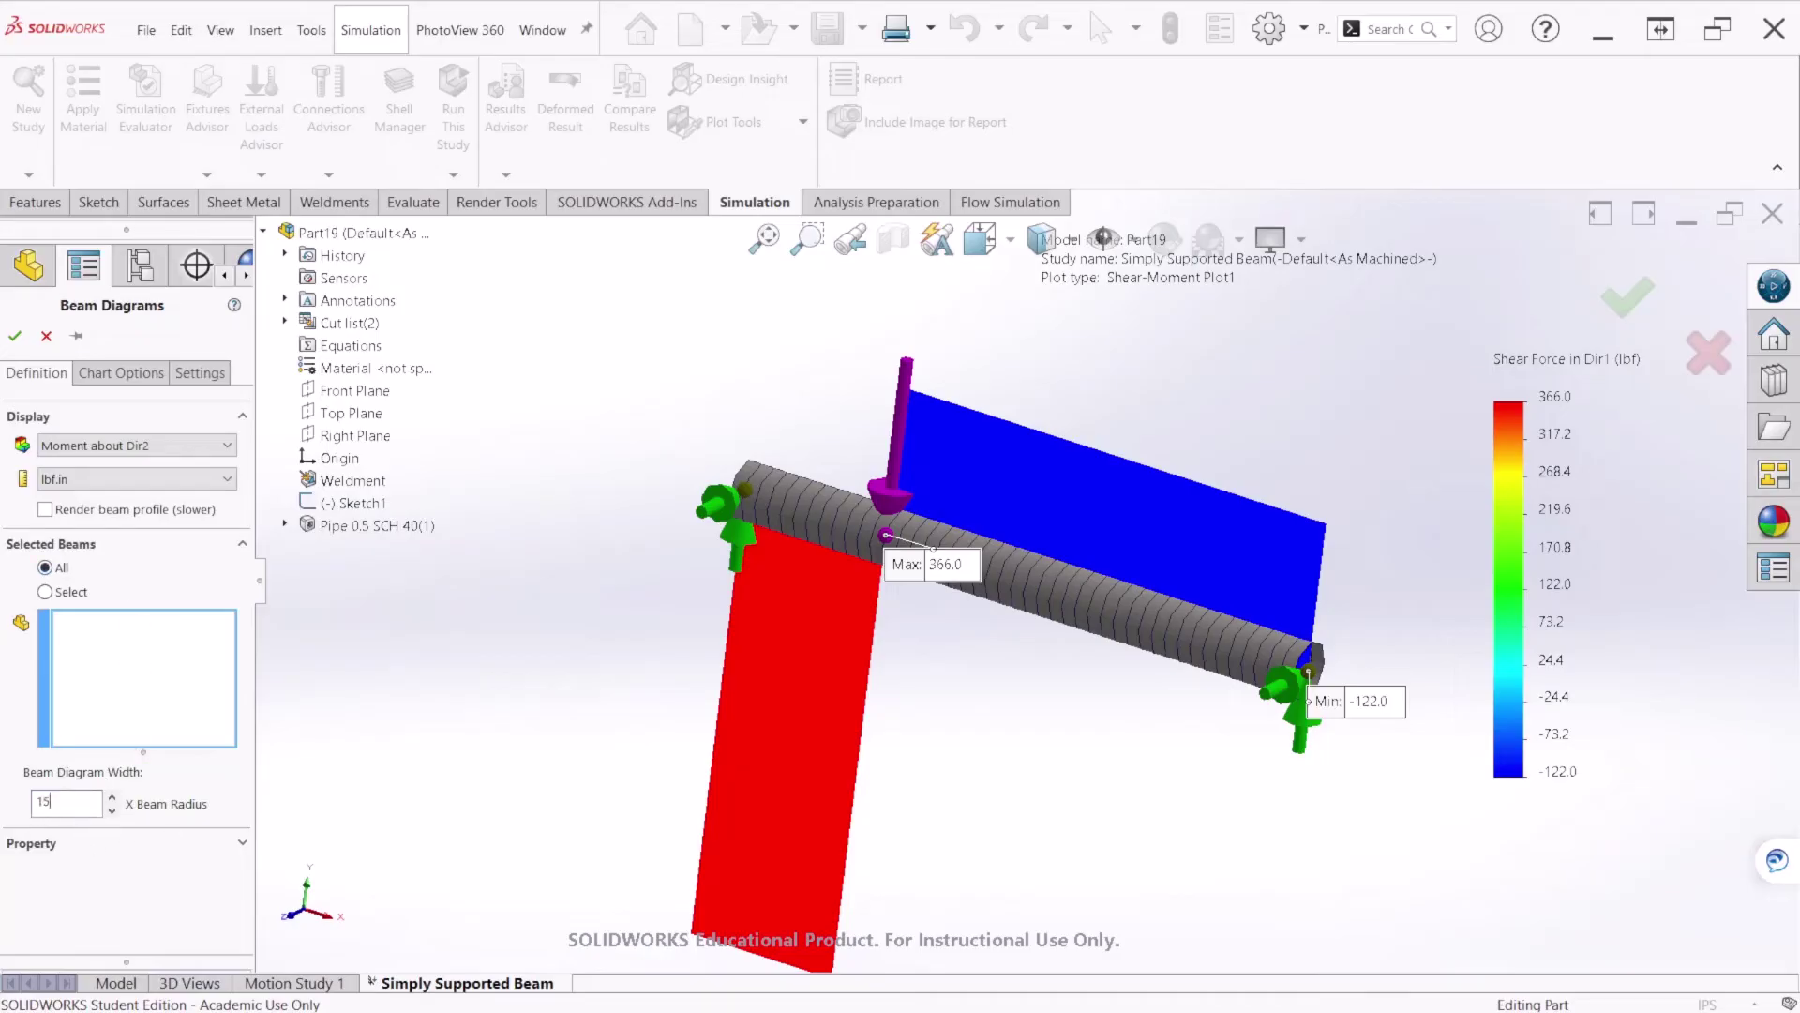
Format the moment diagram's values as floating numbers with one decimal place and create the plot
{"action": "left_click", "coordinate": [121, 373]}
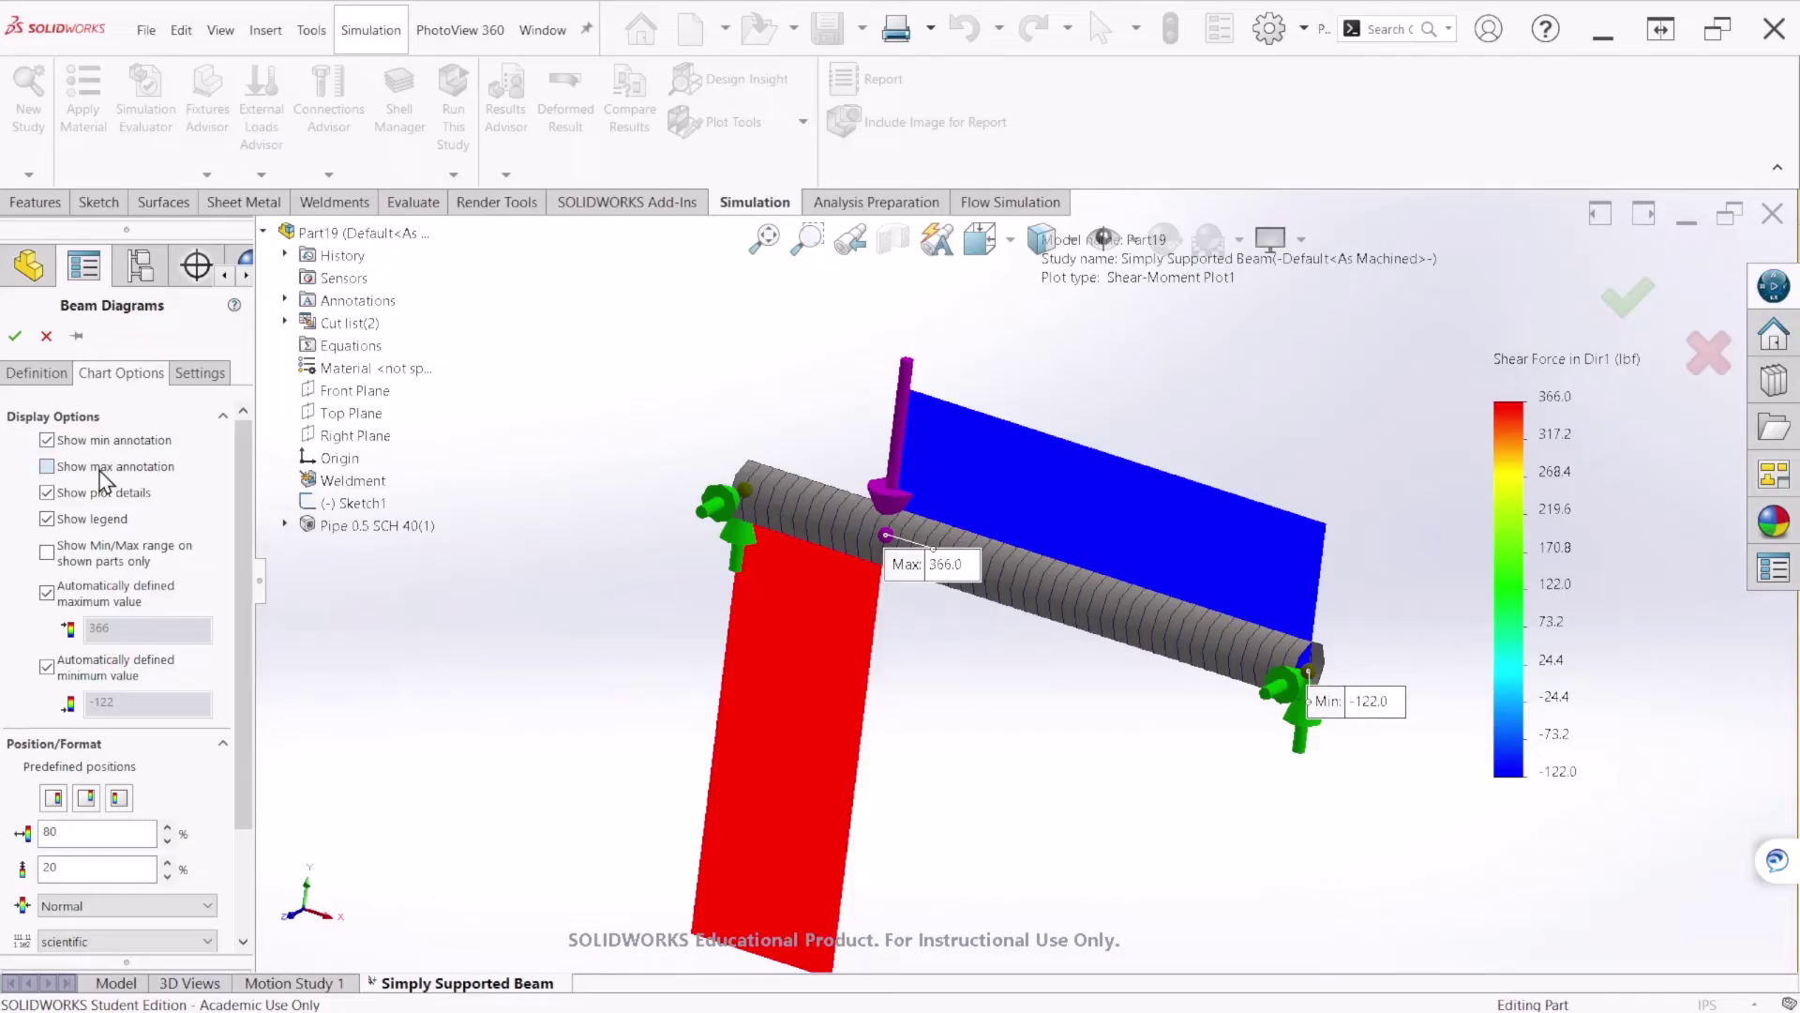
{"action": "left_click_drag", "start_coordinate": [242, 525], "coordinate": [242, 629]}
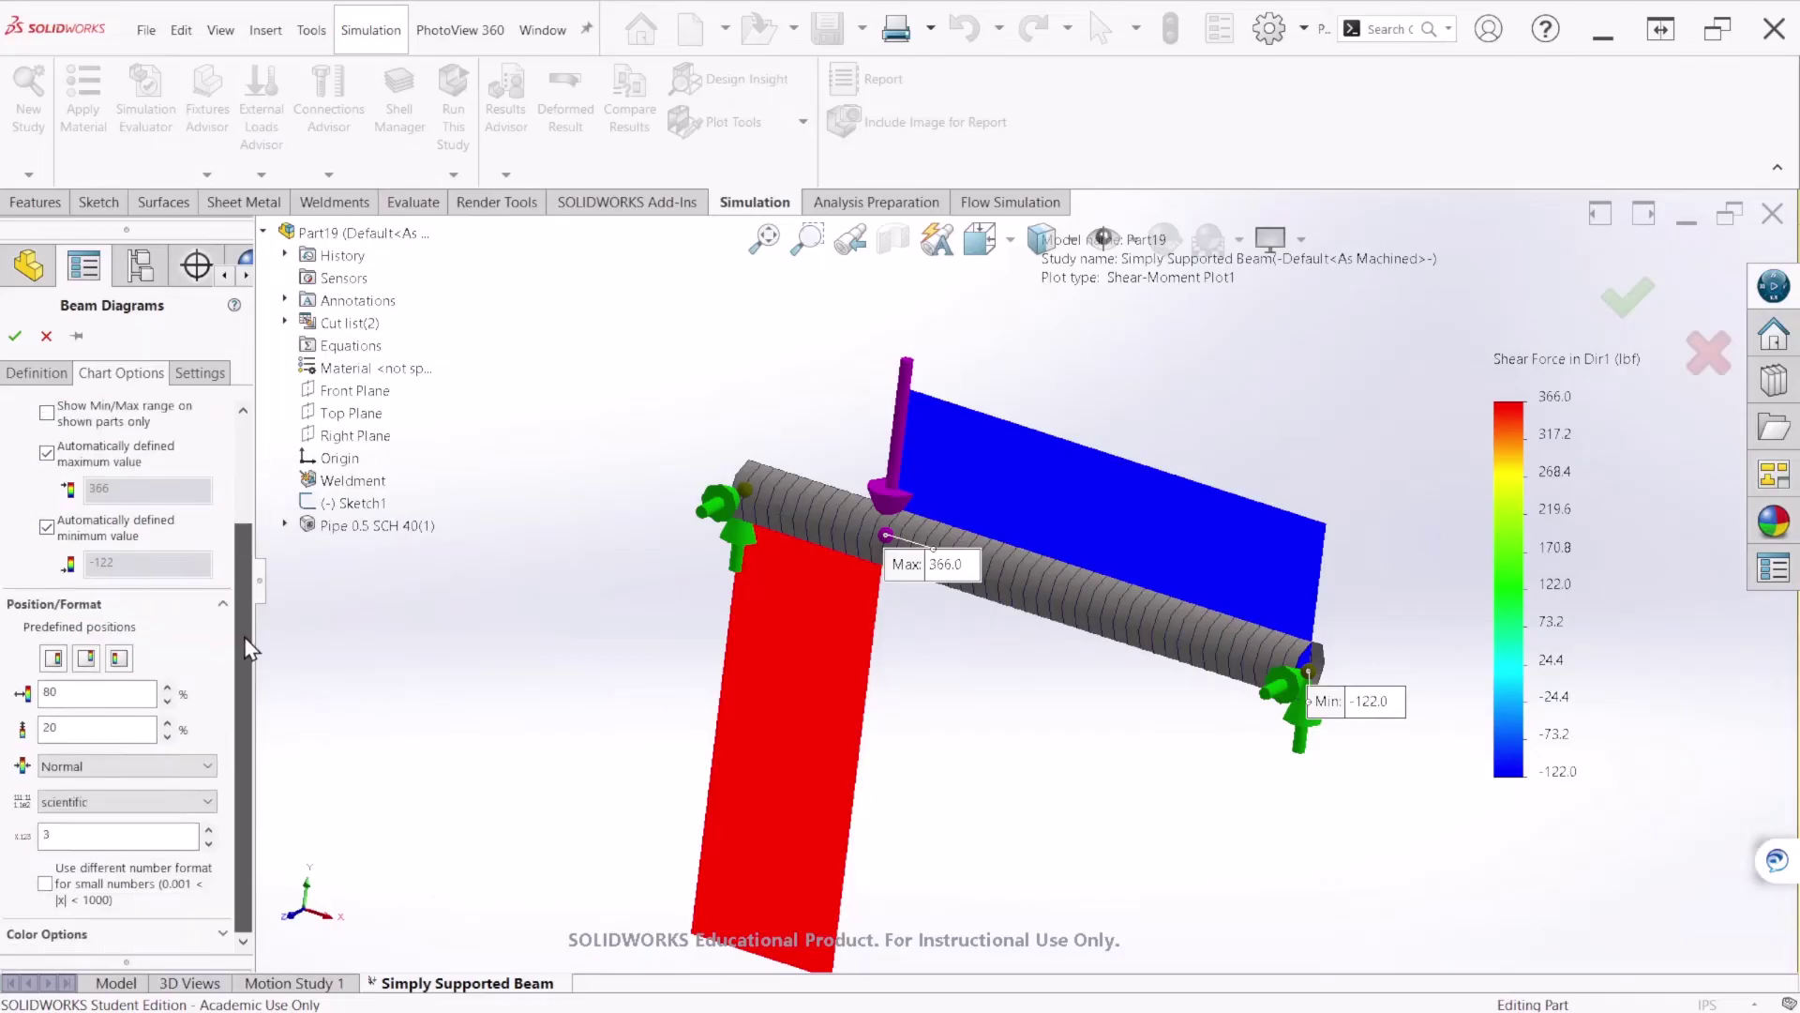
{"action": "left_click", "coordinate": [123, 802]}
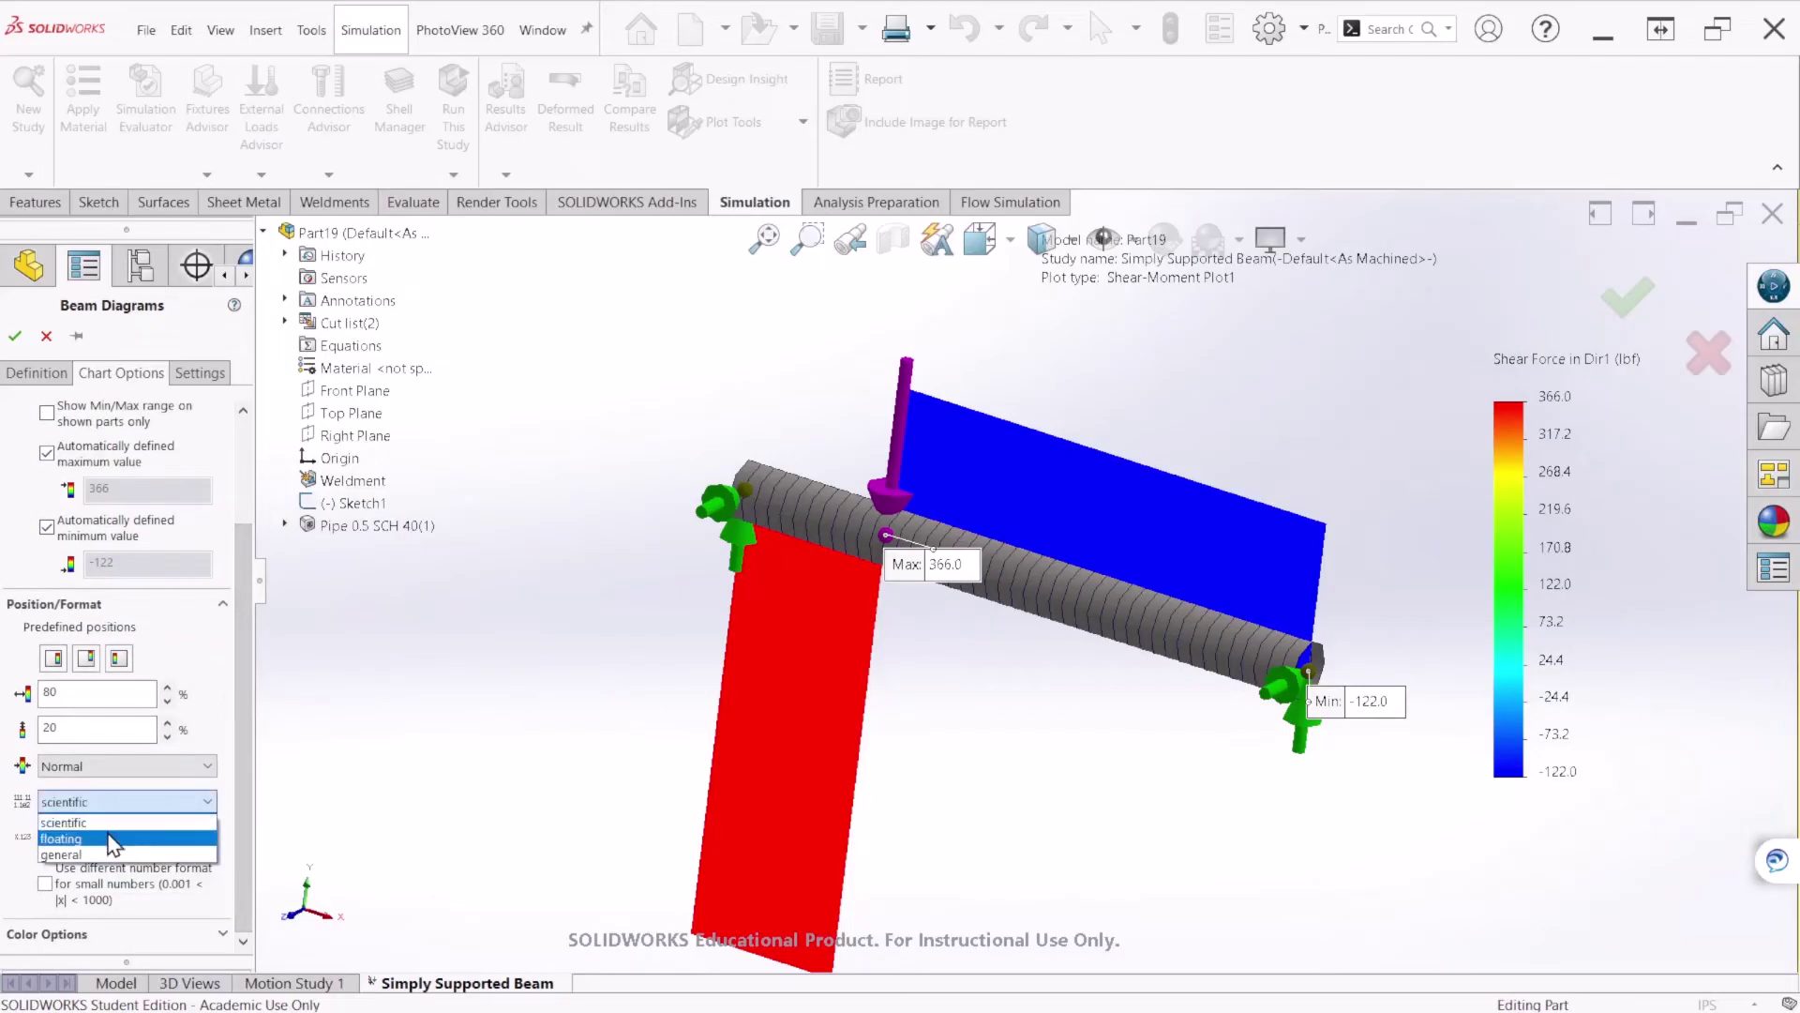
{"action": "left_click", "coordinate": [112, 827]}
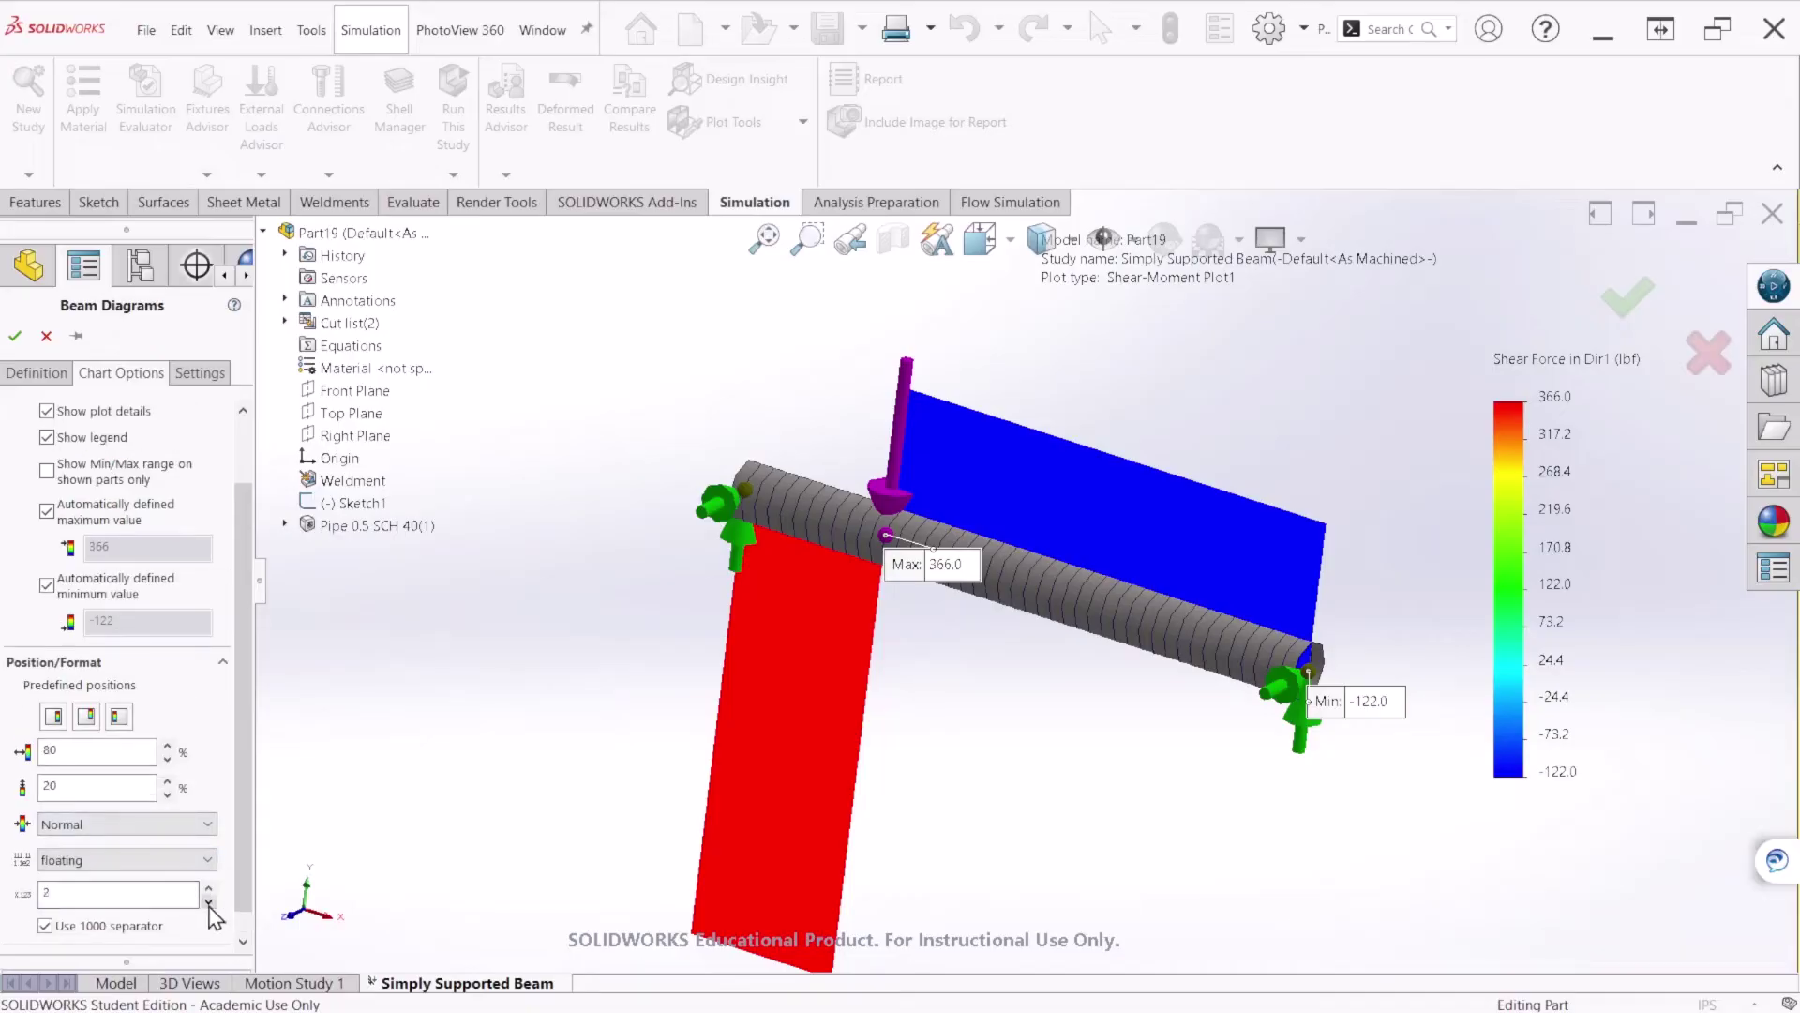
{"action": "left_click", "coordinate": [15, 334]}
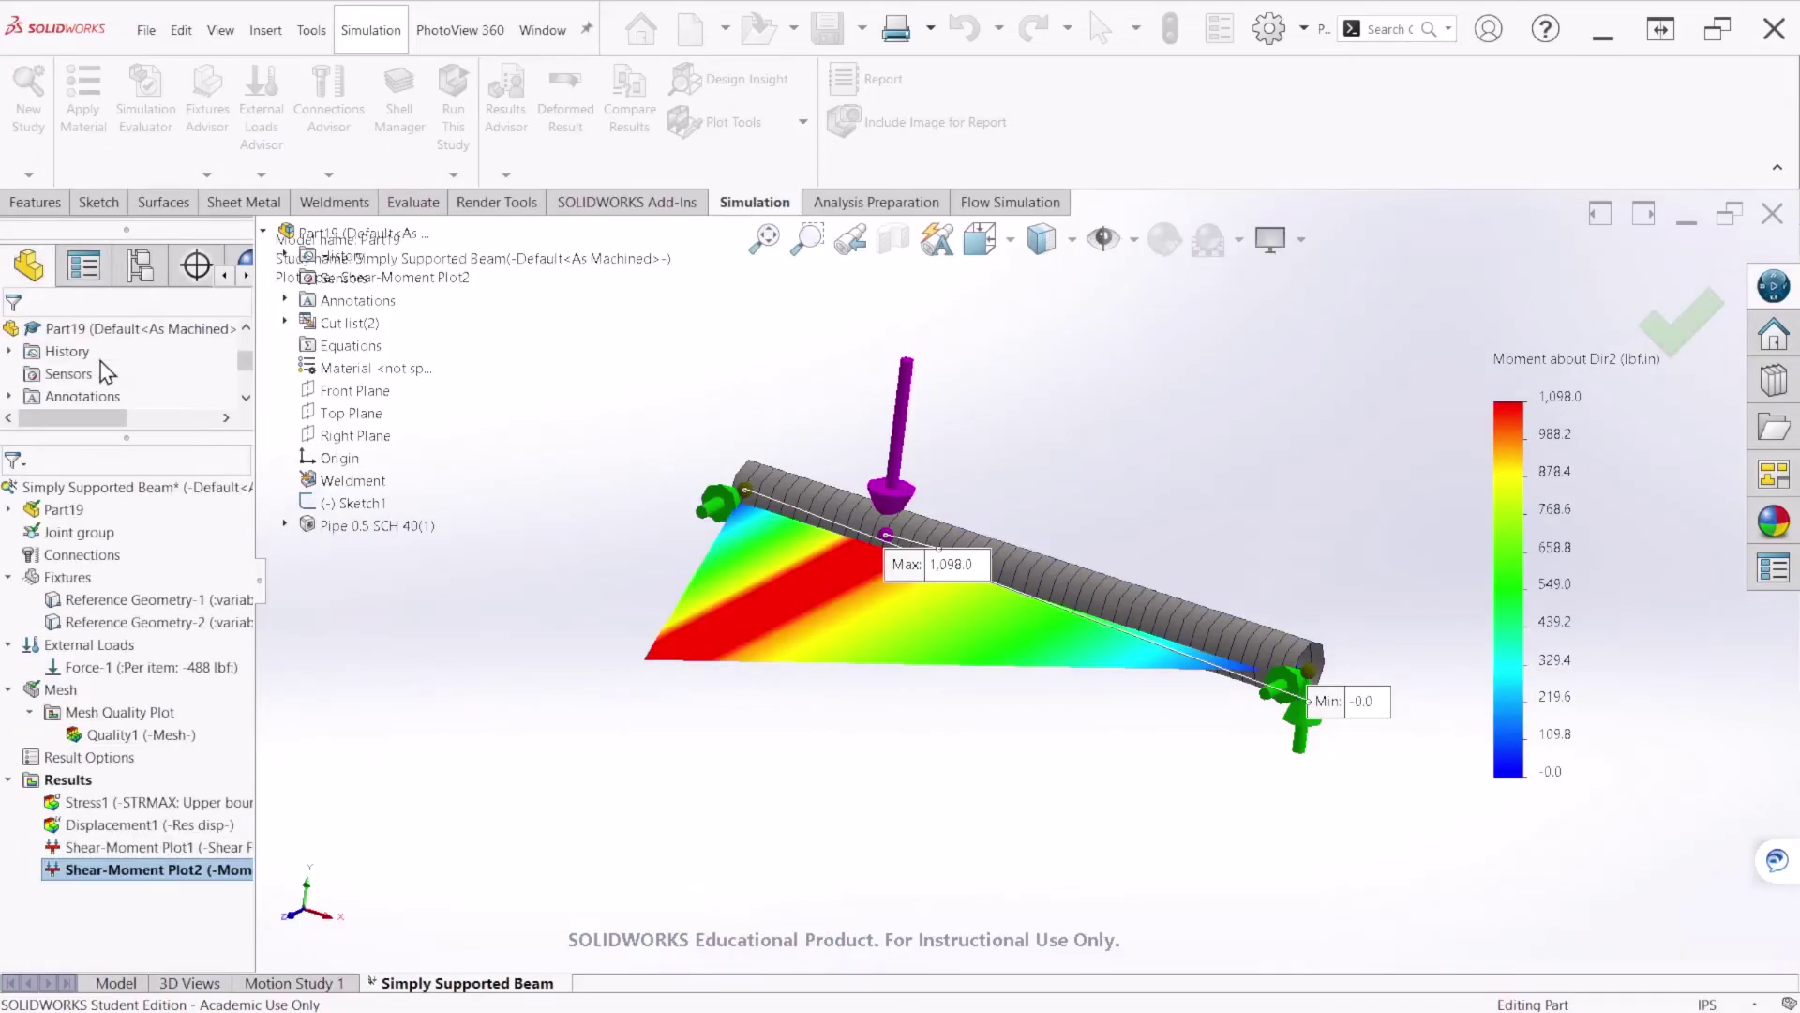
Display the shear force plot from the side with its maximum upward, and move the max and min labels clear of the diagram
{"action": "double_click", "coordinate": [169, 846]}
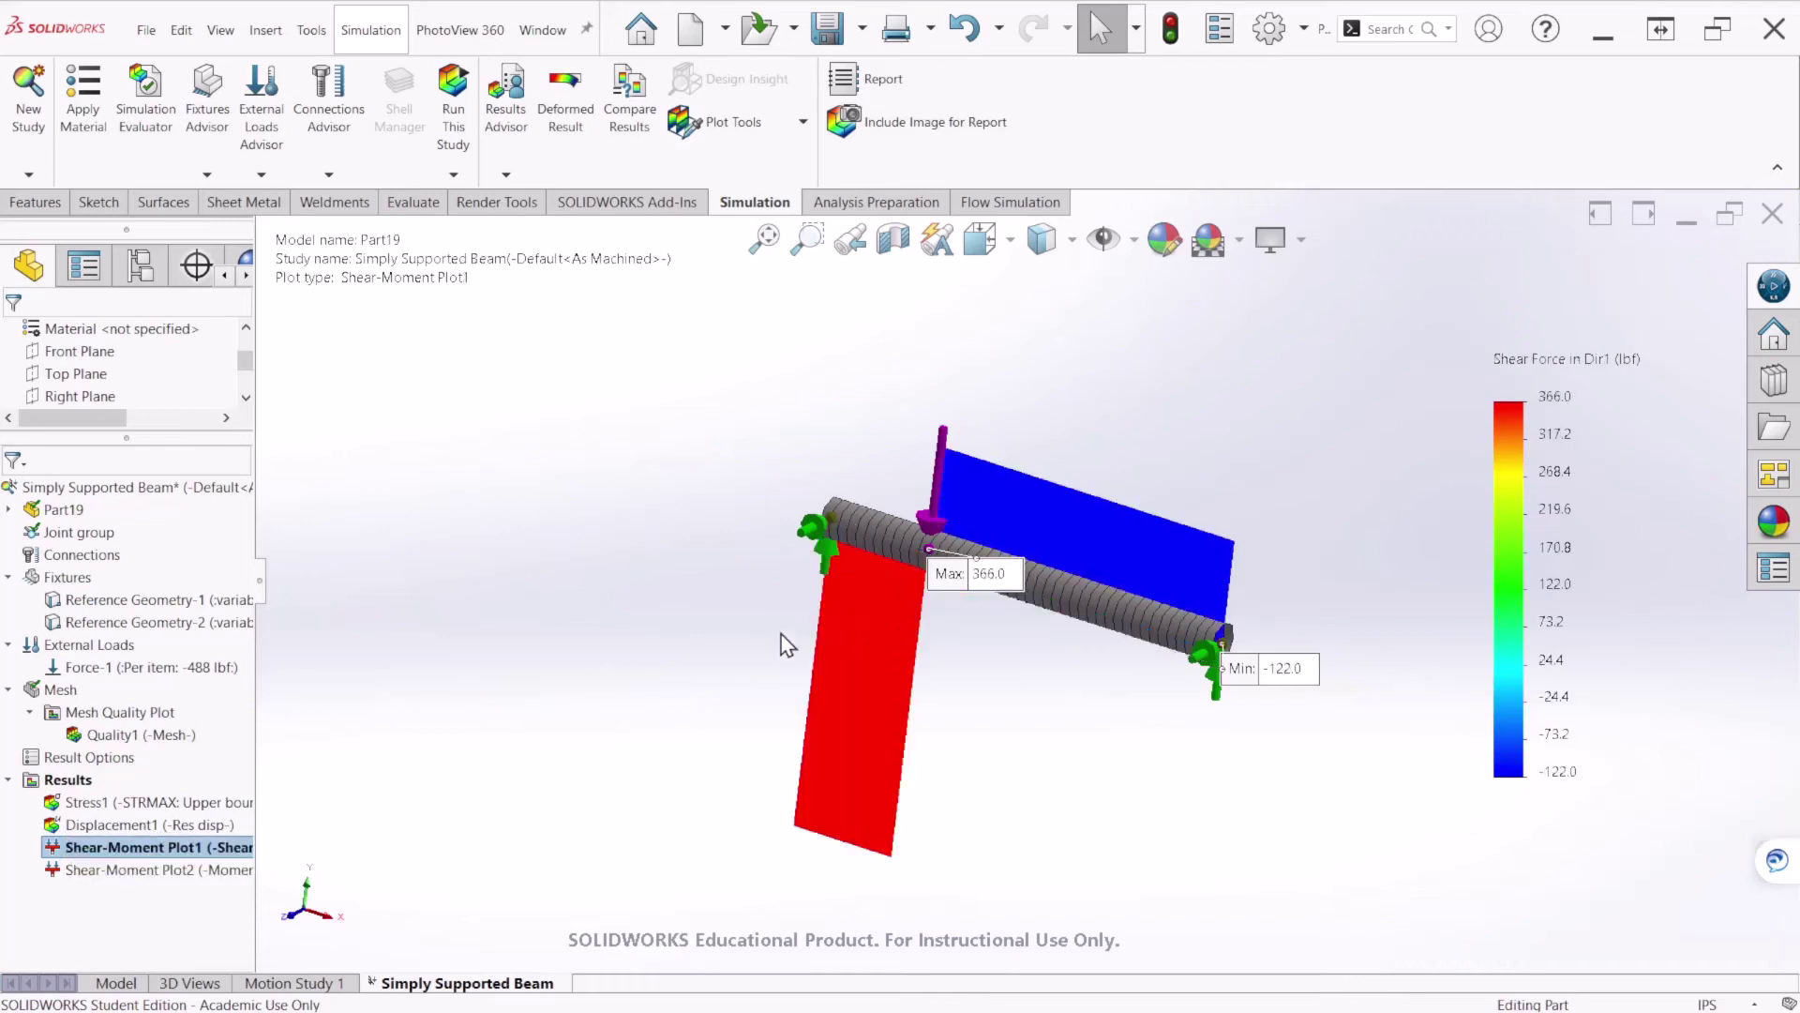
{"action": "middle_click_drag", "start_coordinate": [940, 684], "coordinate": [932, 610]}
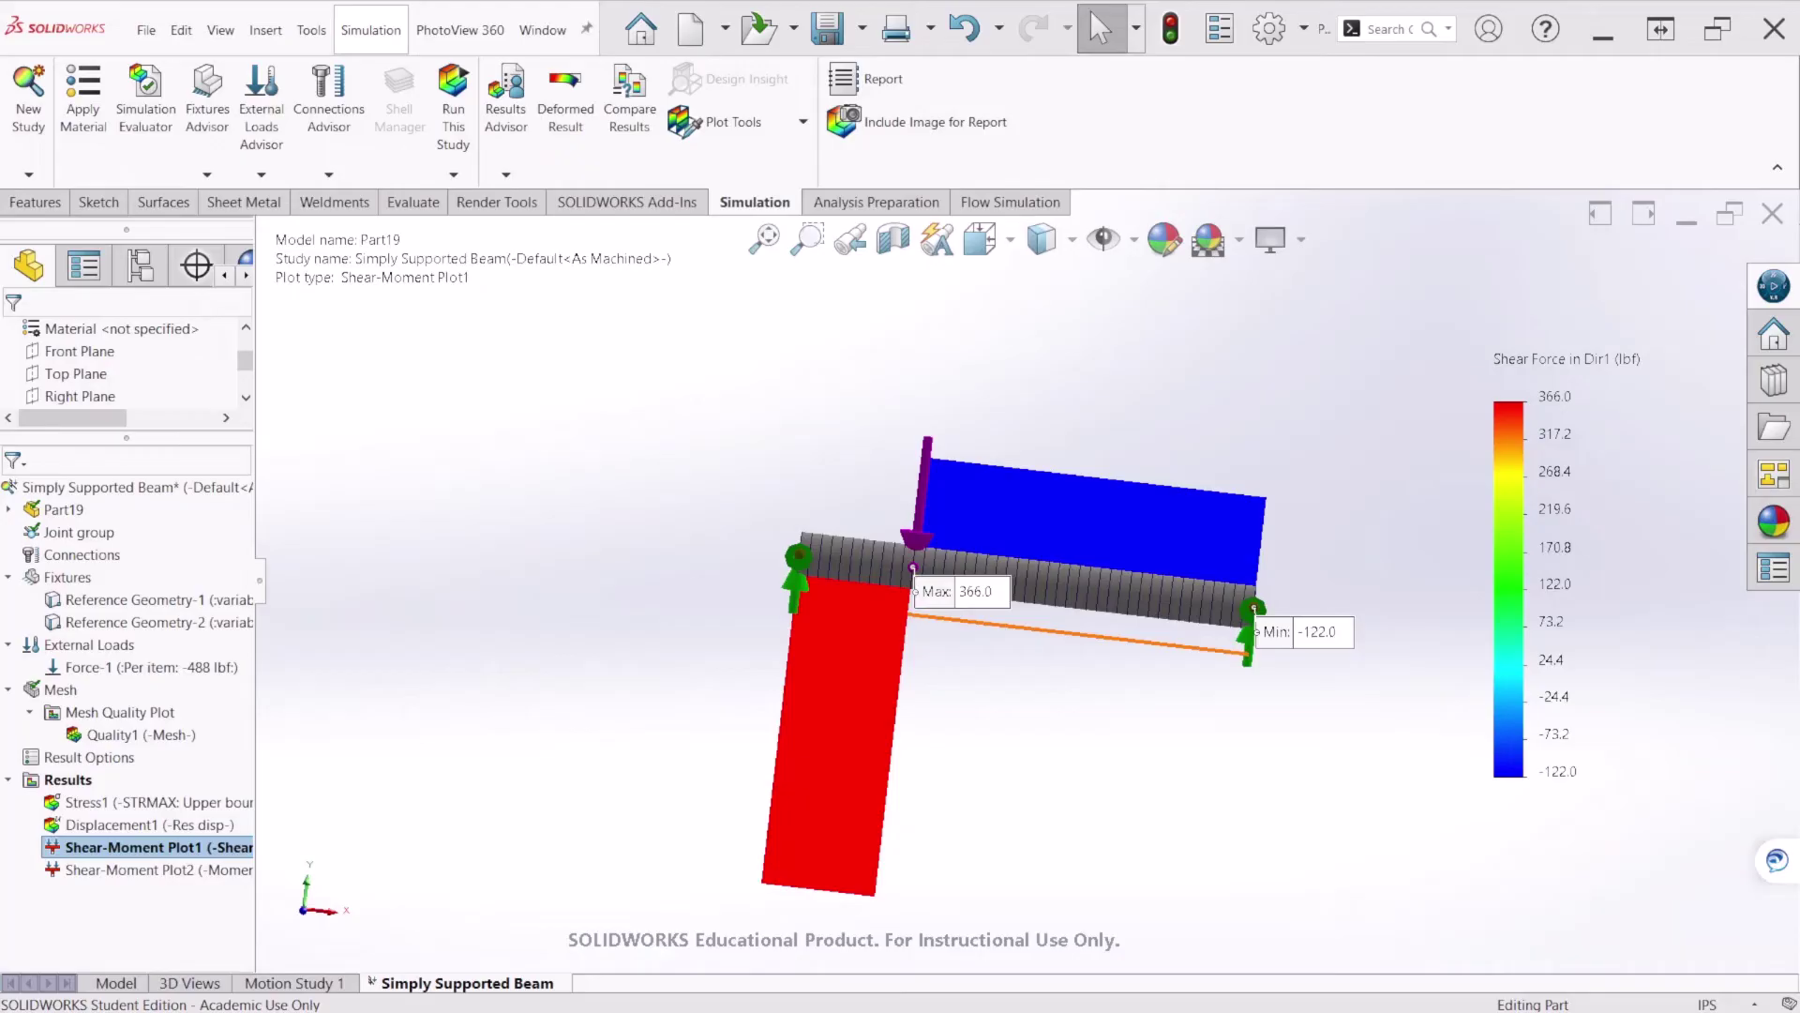
{"action": "middle_click_drag", "start_coordinate": [920, 776], "coordinate": [997, 513]}
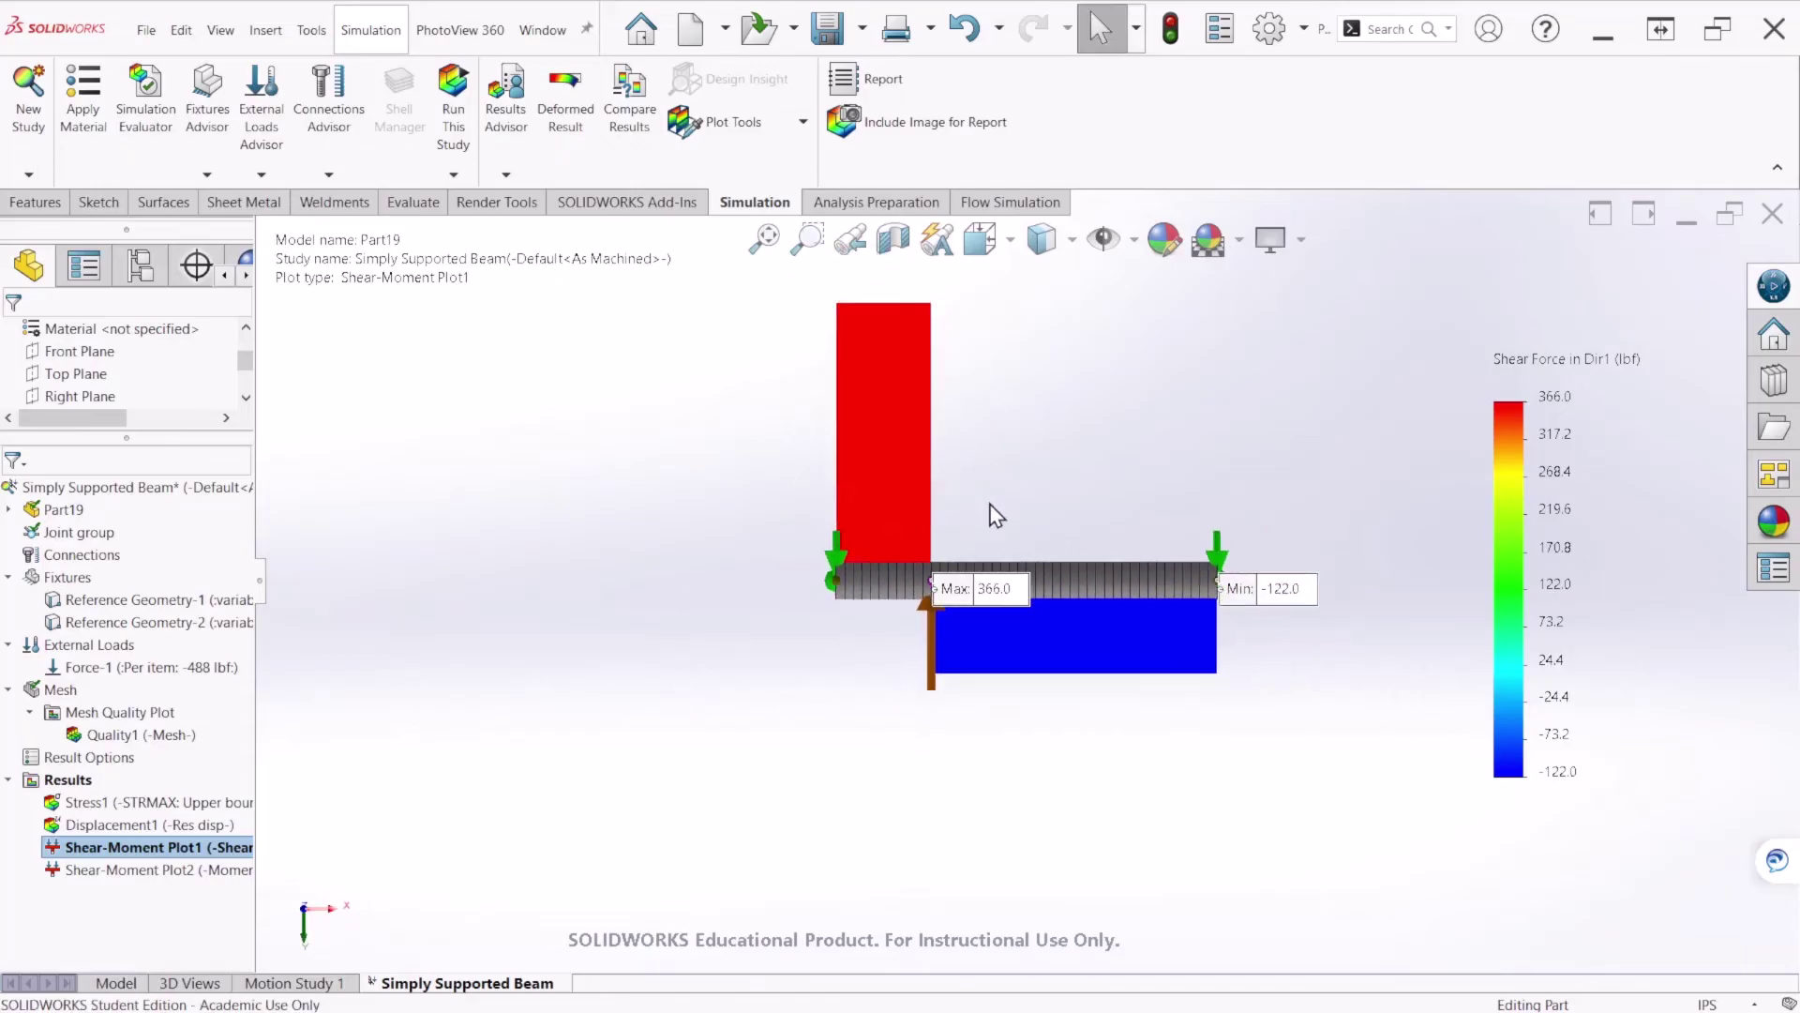
{"action": "left_click_drag", "start_coordinate": [1013, 593], "coordinate": [821, 384]}
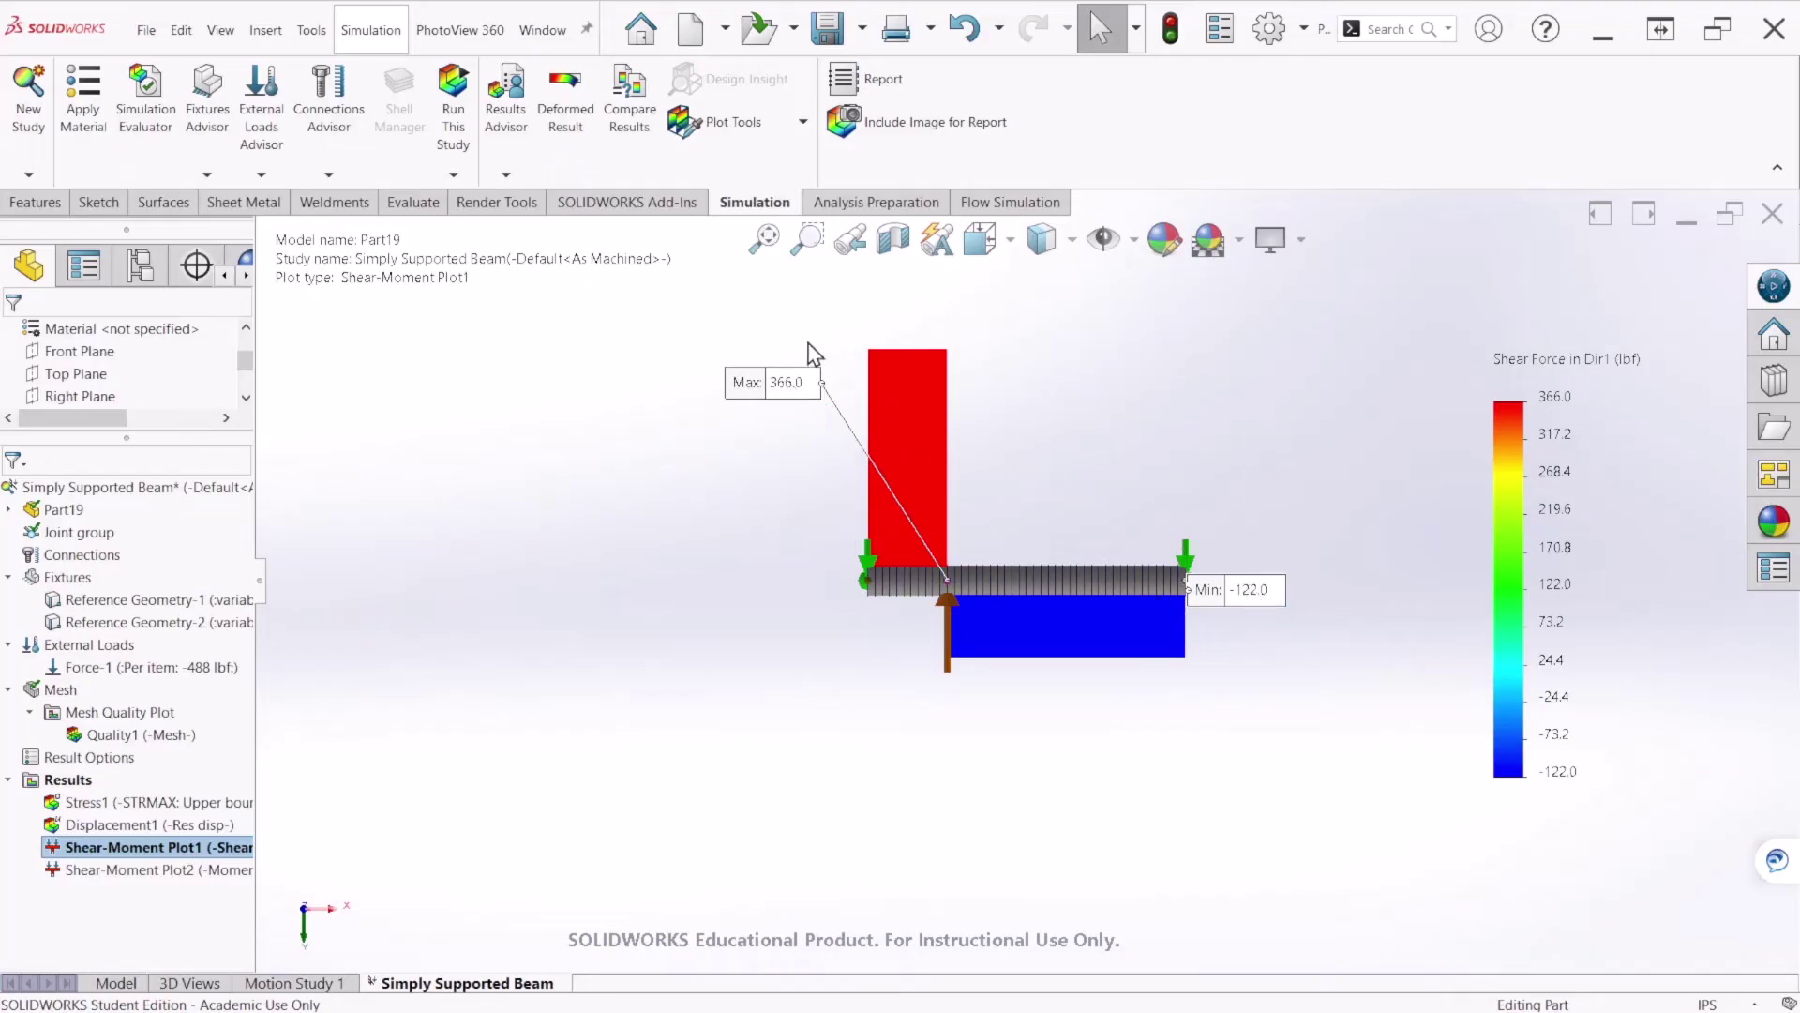
{"action": "left_click_drag", "start_coordinate": [1271, 595], "coordinate": [1140, 761]}
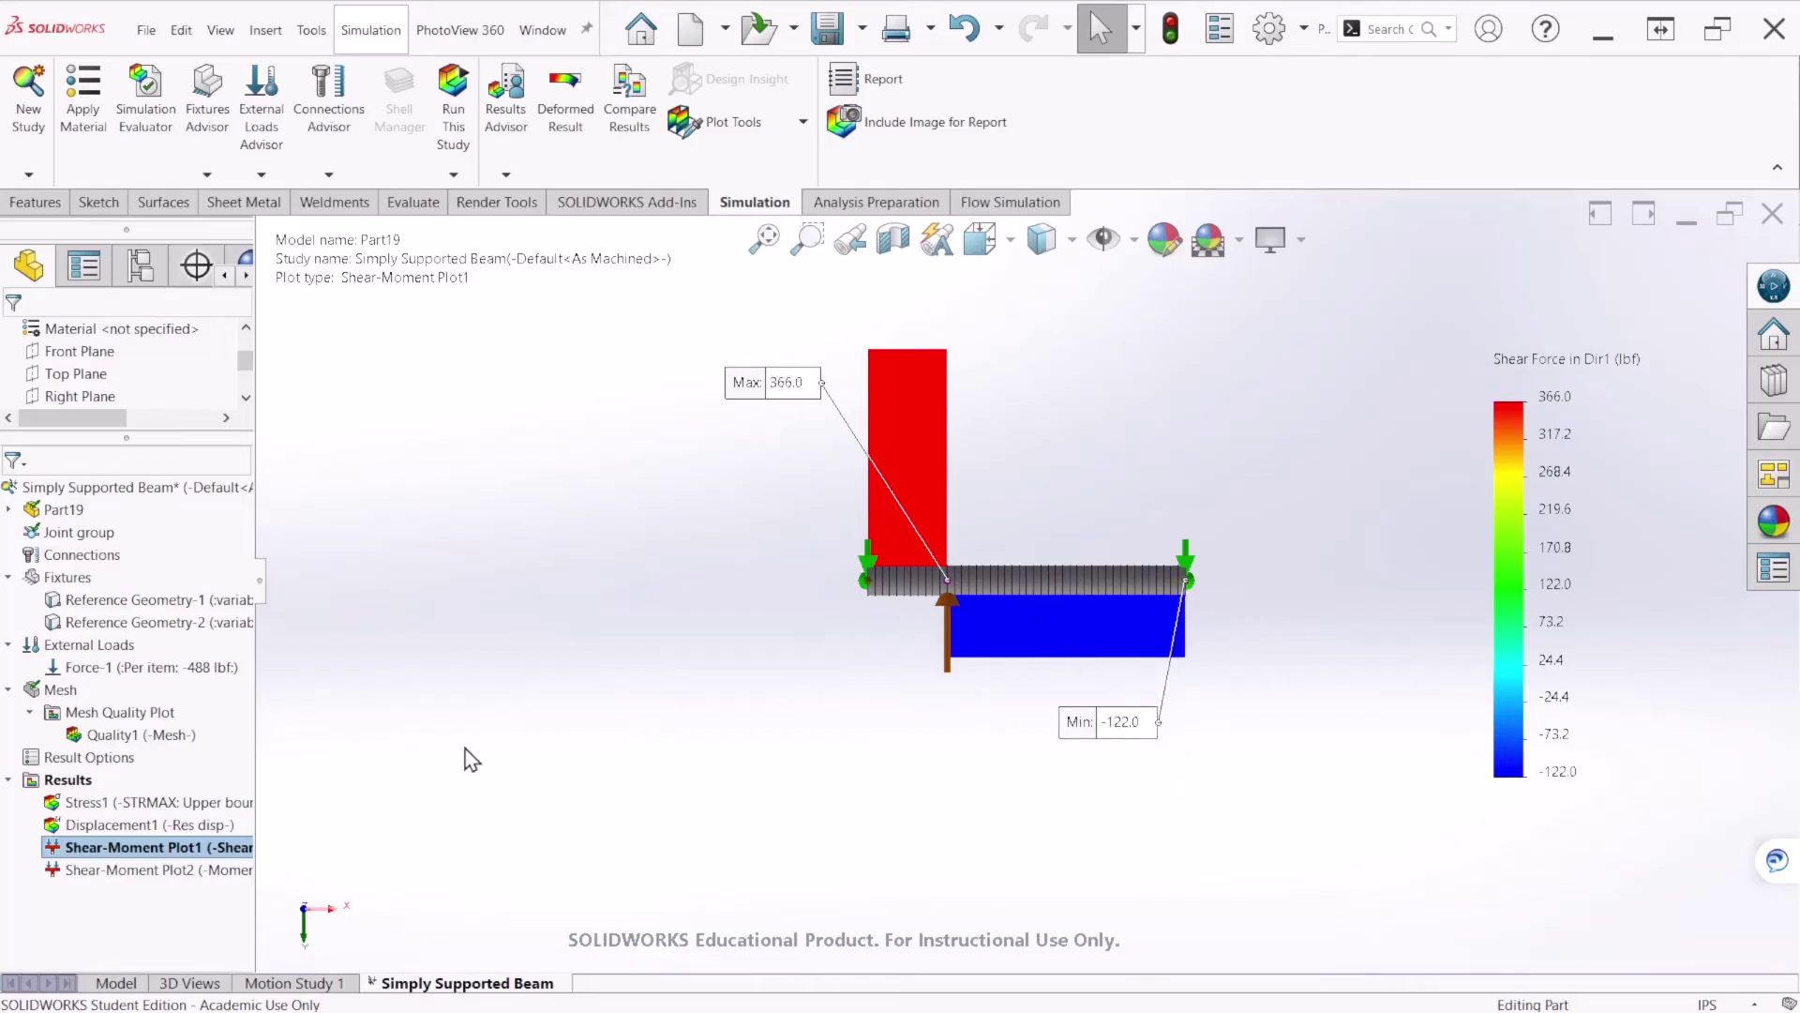
Display the Moment about Dir2 plot flat with its peak upward, and place the max label above the peak
{"action": "double_click", "coordinate": [171, 870]}
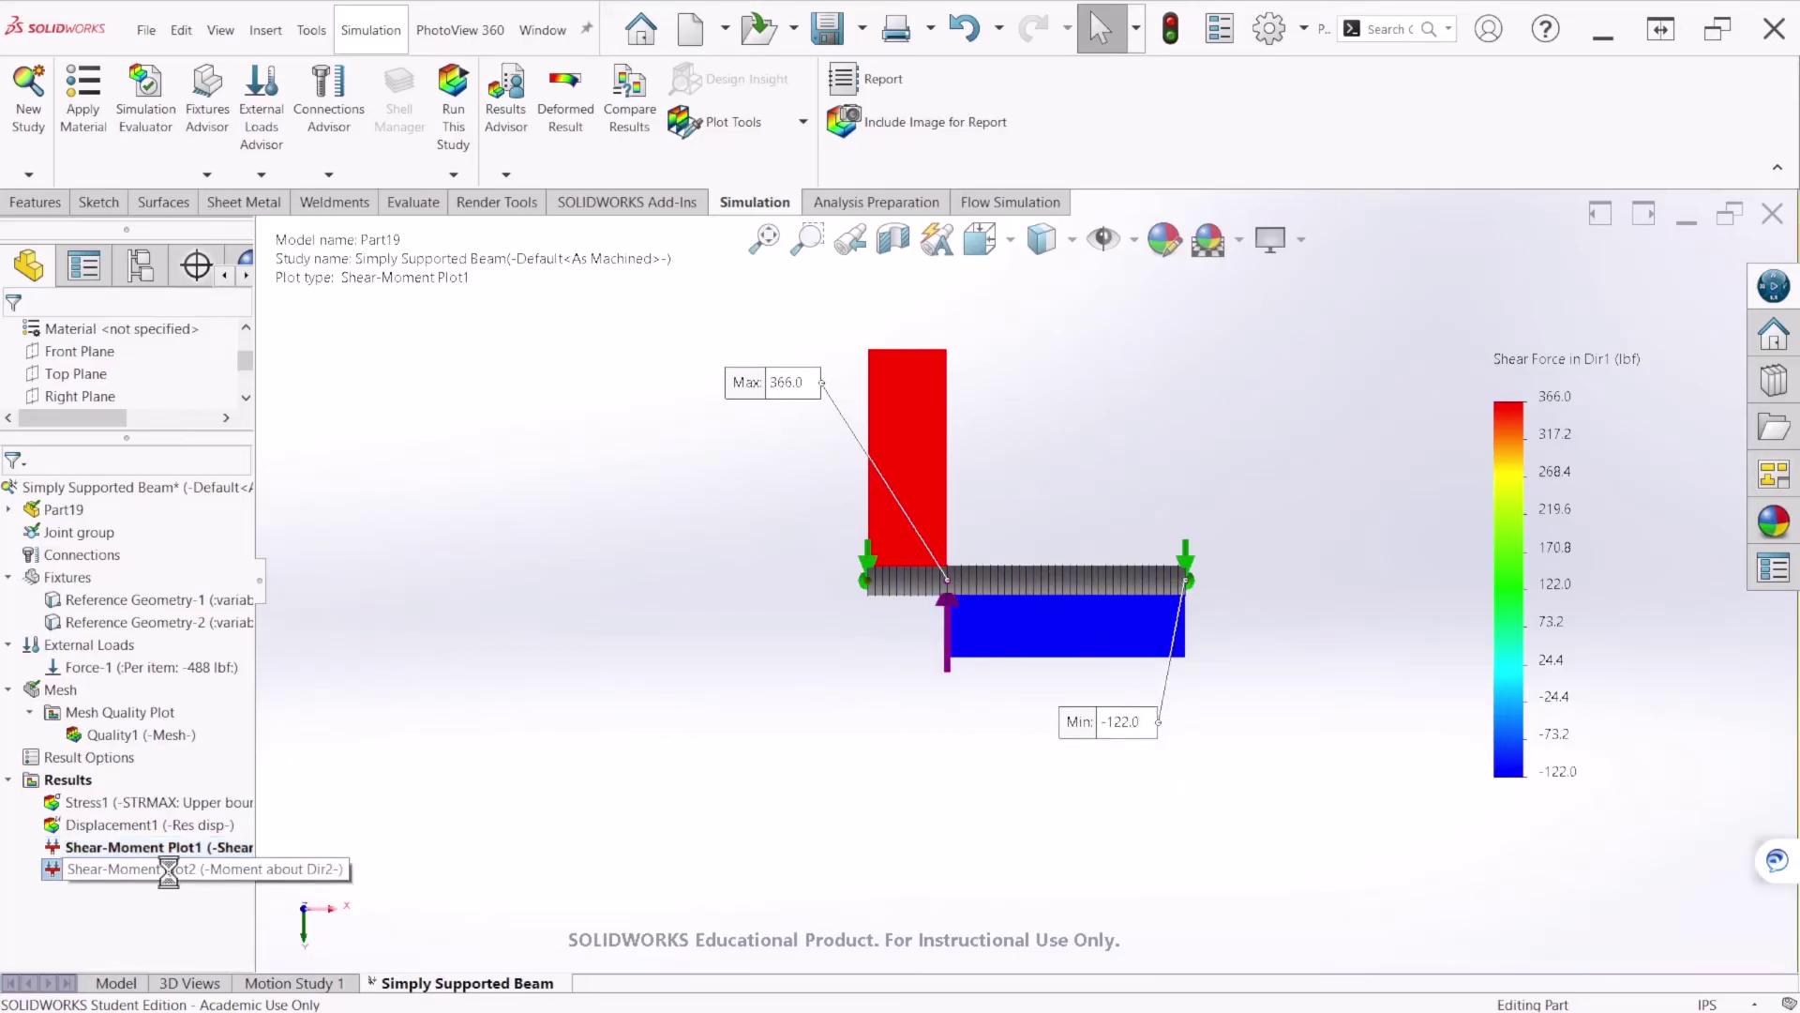
{"action": "middle_click_drag", "start_coordinate": [905, 664], "coordinate": [956, 855]}
{"action": "middle_click_drag", "start_coordinate": [1121, 624], "coordinate": [1125, 689]}
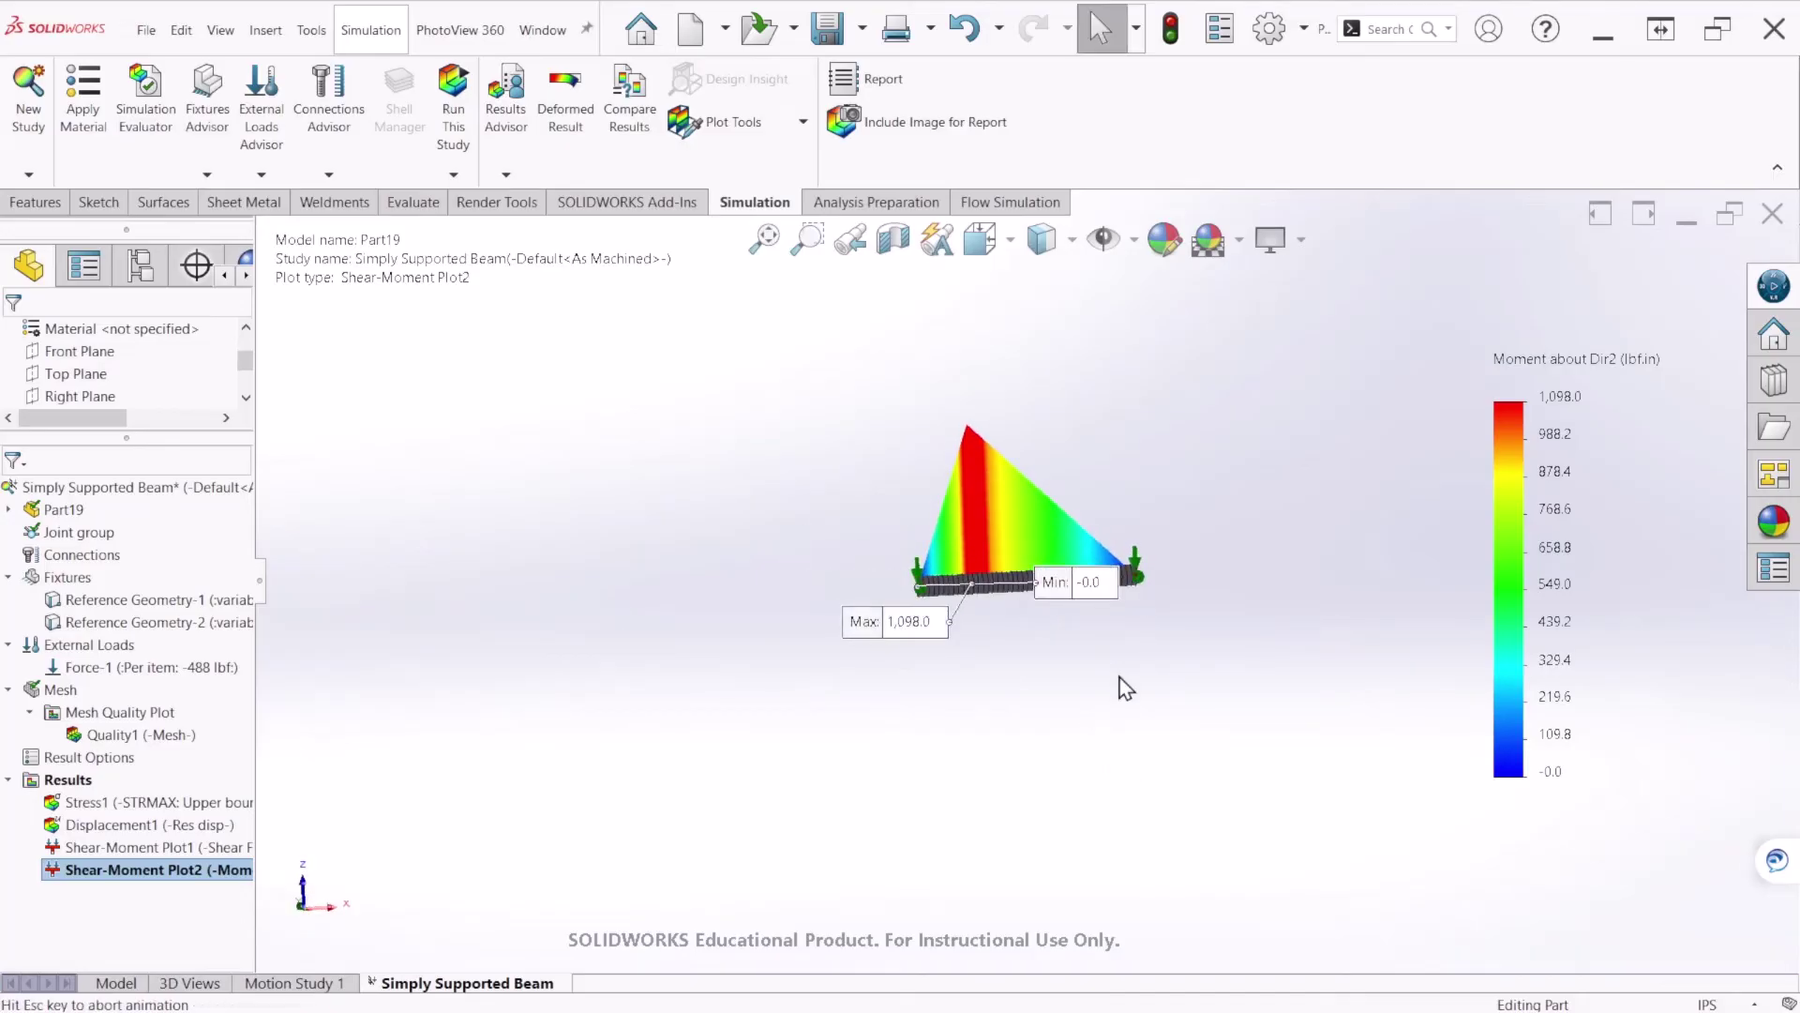
{"action": "key", "text": "ctrl+1"}
{"action": "scroll", "coordinate": [1158, 543], "scroll_direction": "down", "scroll_amount": 2}
{"action": "left_click_drag", "start_coordinate": [710, 626], "coordinate": [901, 294]}
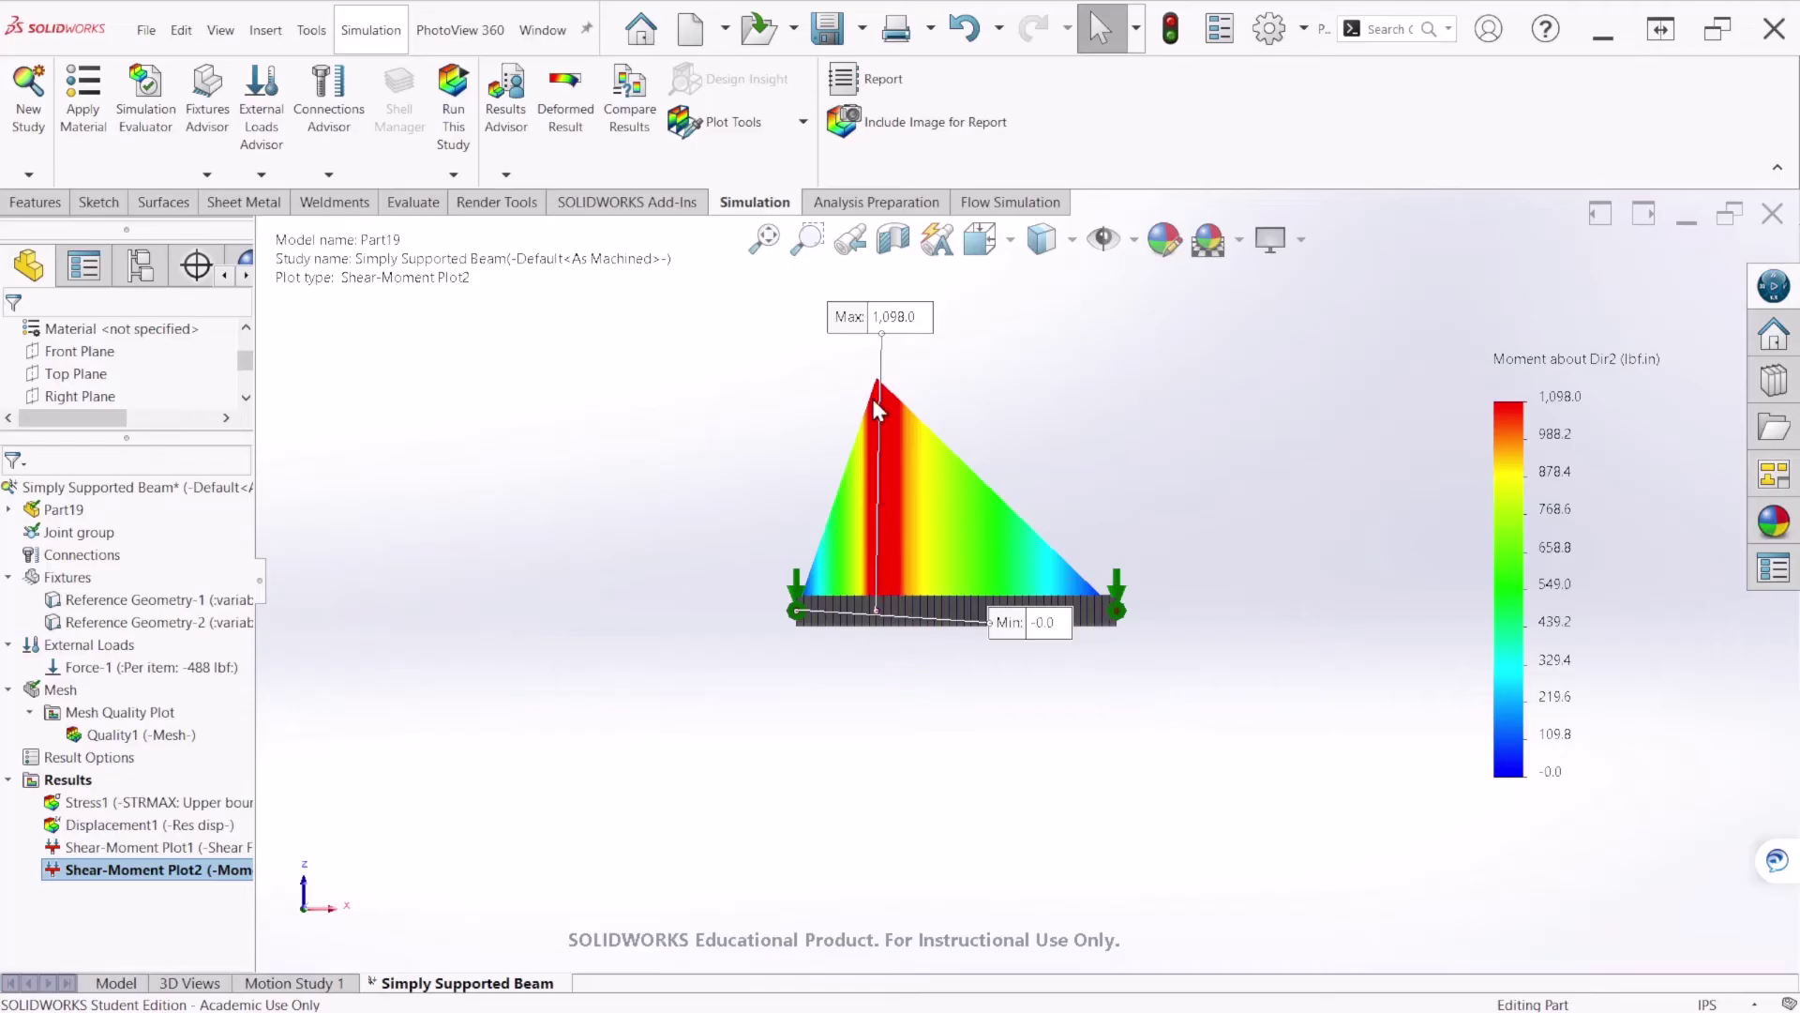
{"action": "scroll", "coordinate": [877, 574], "scroll_direction": "up", "scroll_amount": 1}
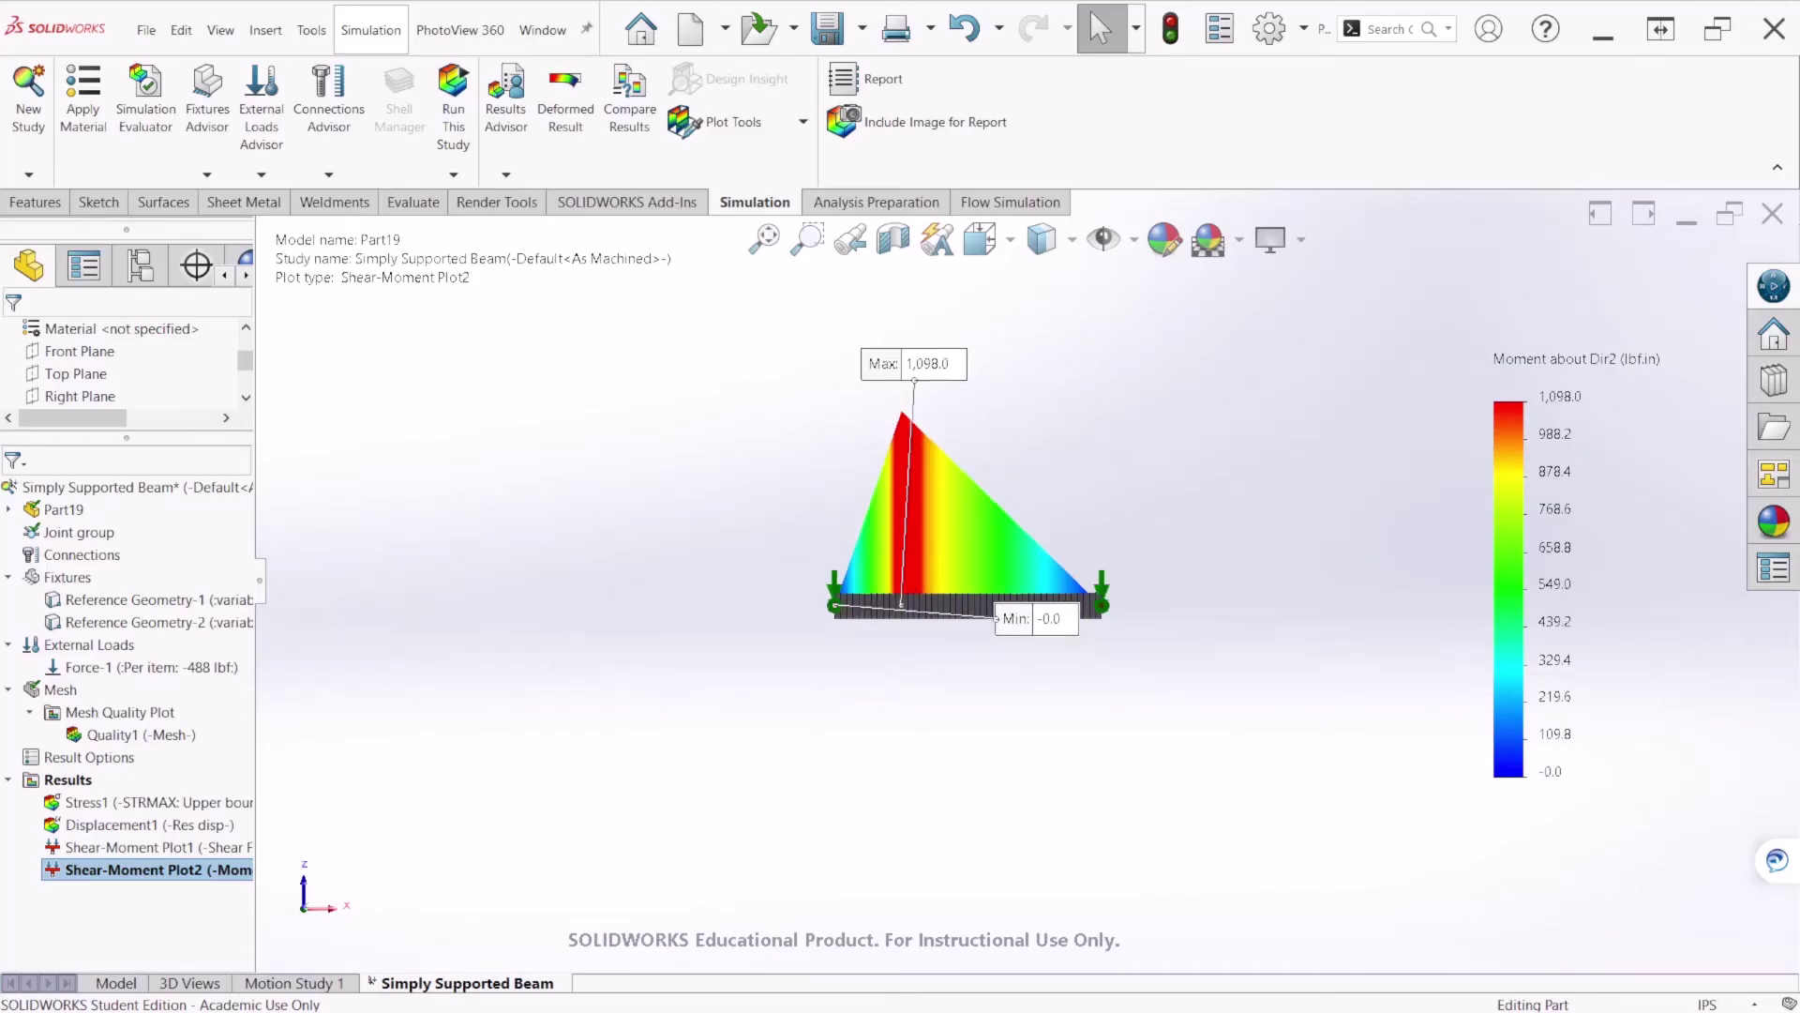
Compare the plots with the shear and moment diagrams in the Word problem document, return to SOLIDWORKS, and move the min label beyond the beam's left end
{"action": "key", "text": "alt+Tab"}
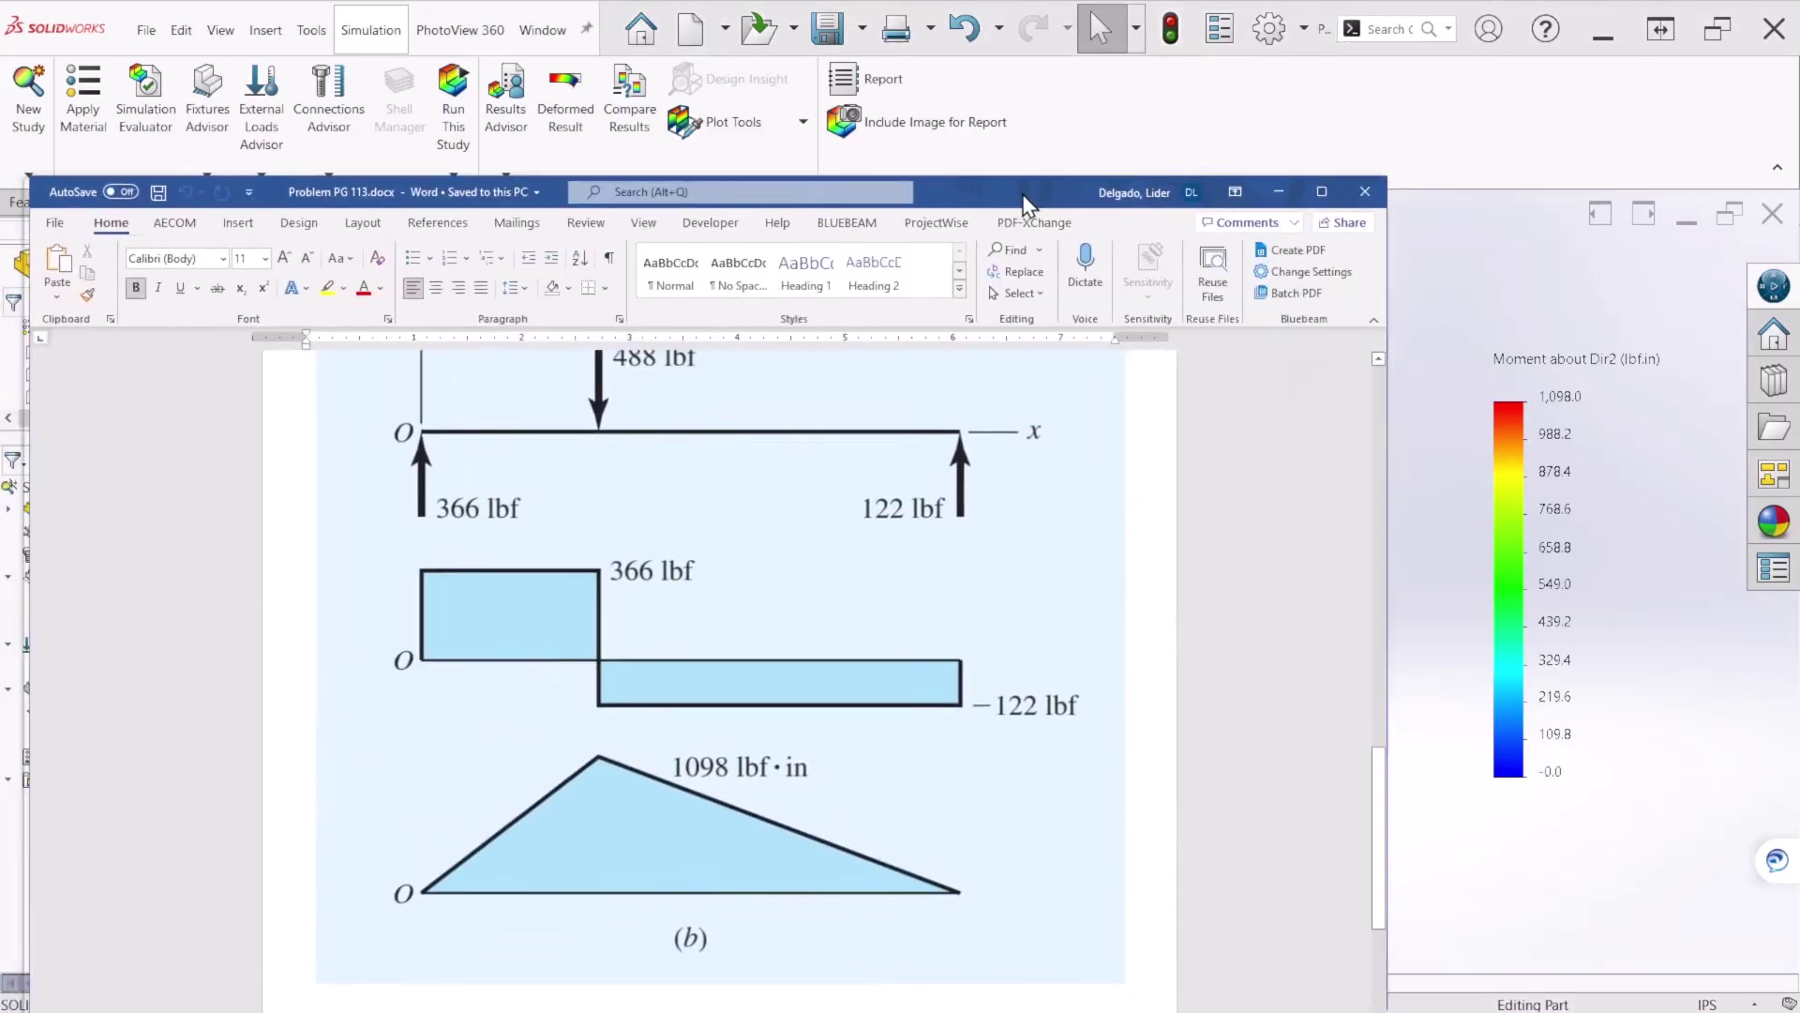
{"action": "scroll", "coordinate": [941, 442], "scroll_direction": "down", "scroll_amount": 2}
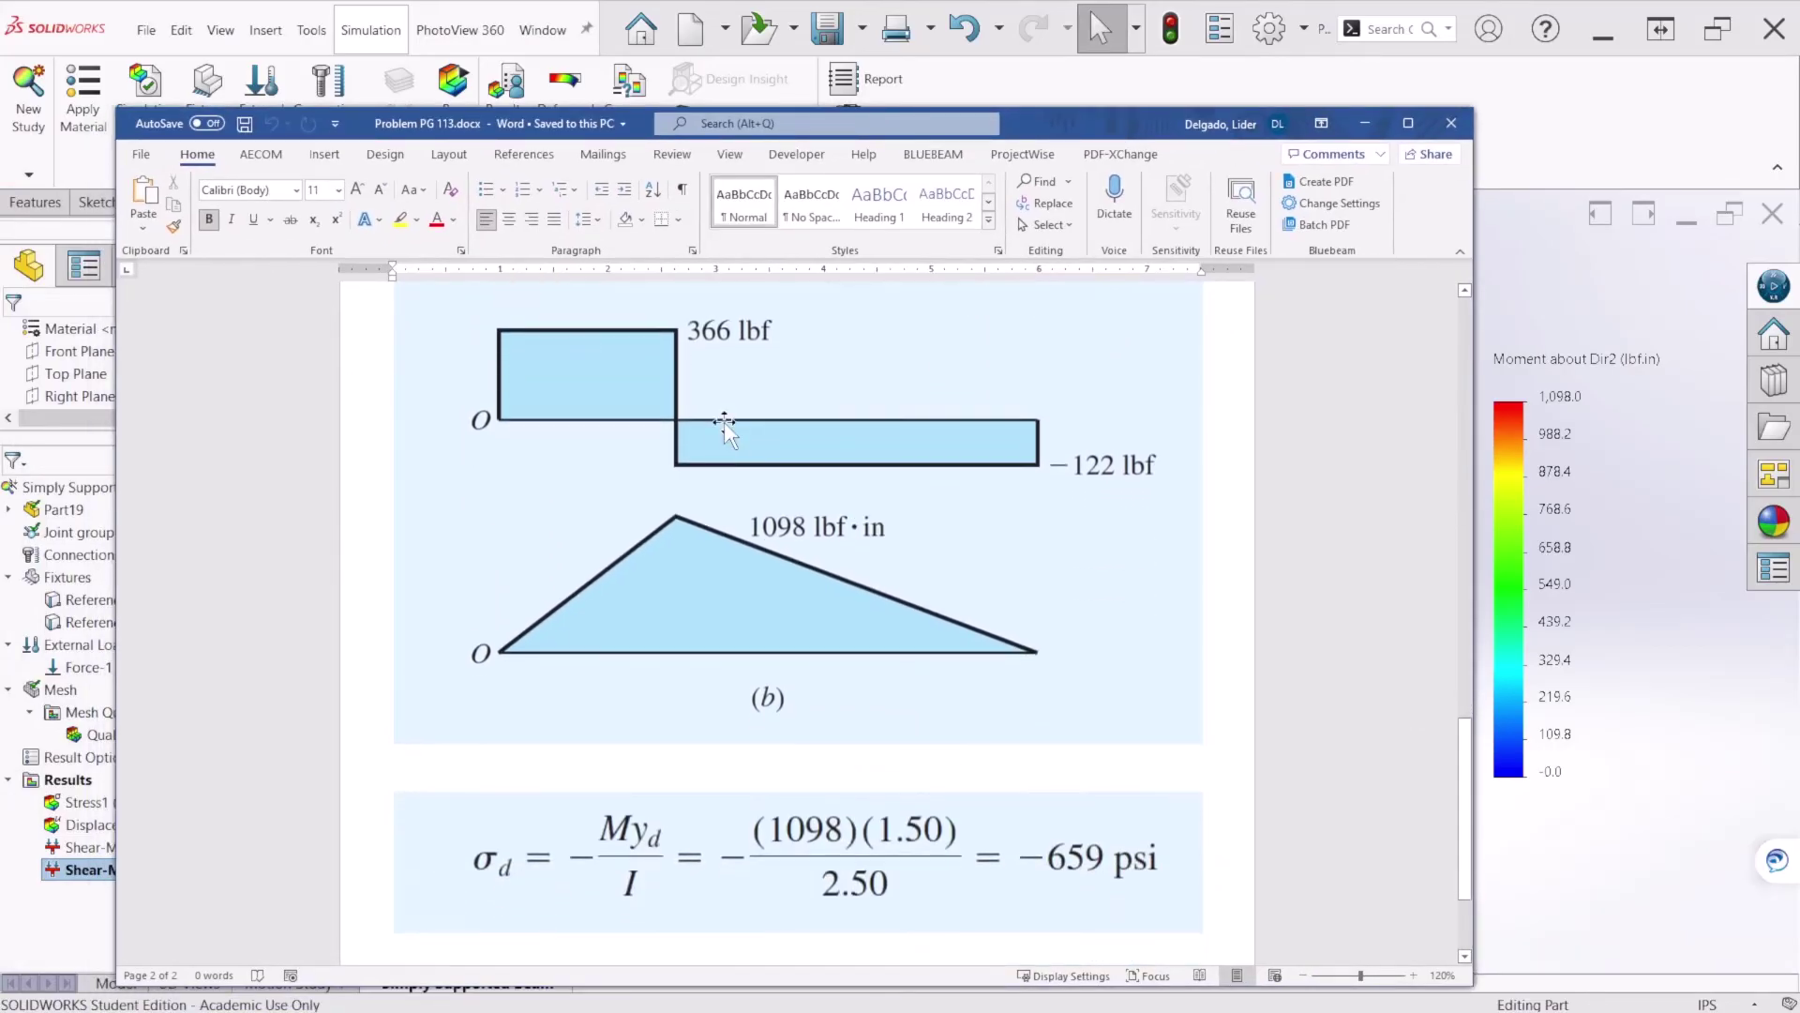
{"action": "scroll", "coordinate": [723, 420], "scroll_direction": "up", "scroll_amount": 3}
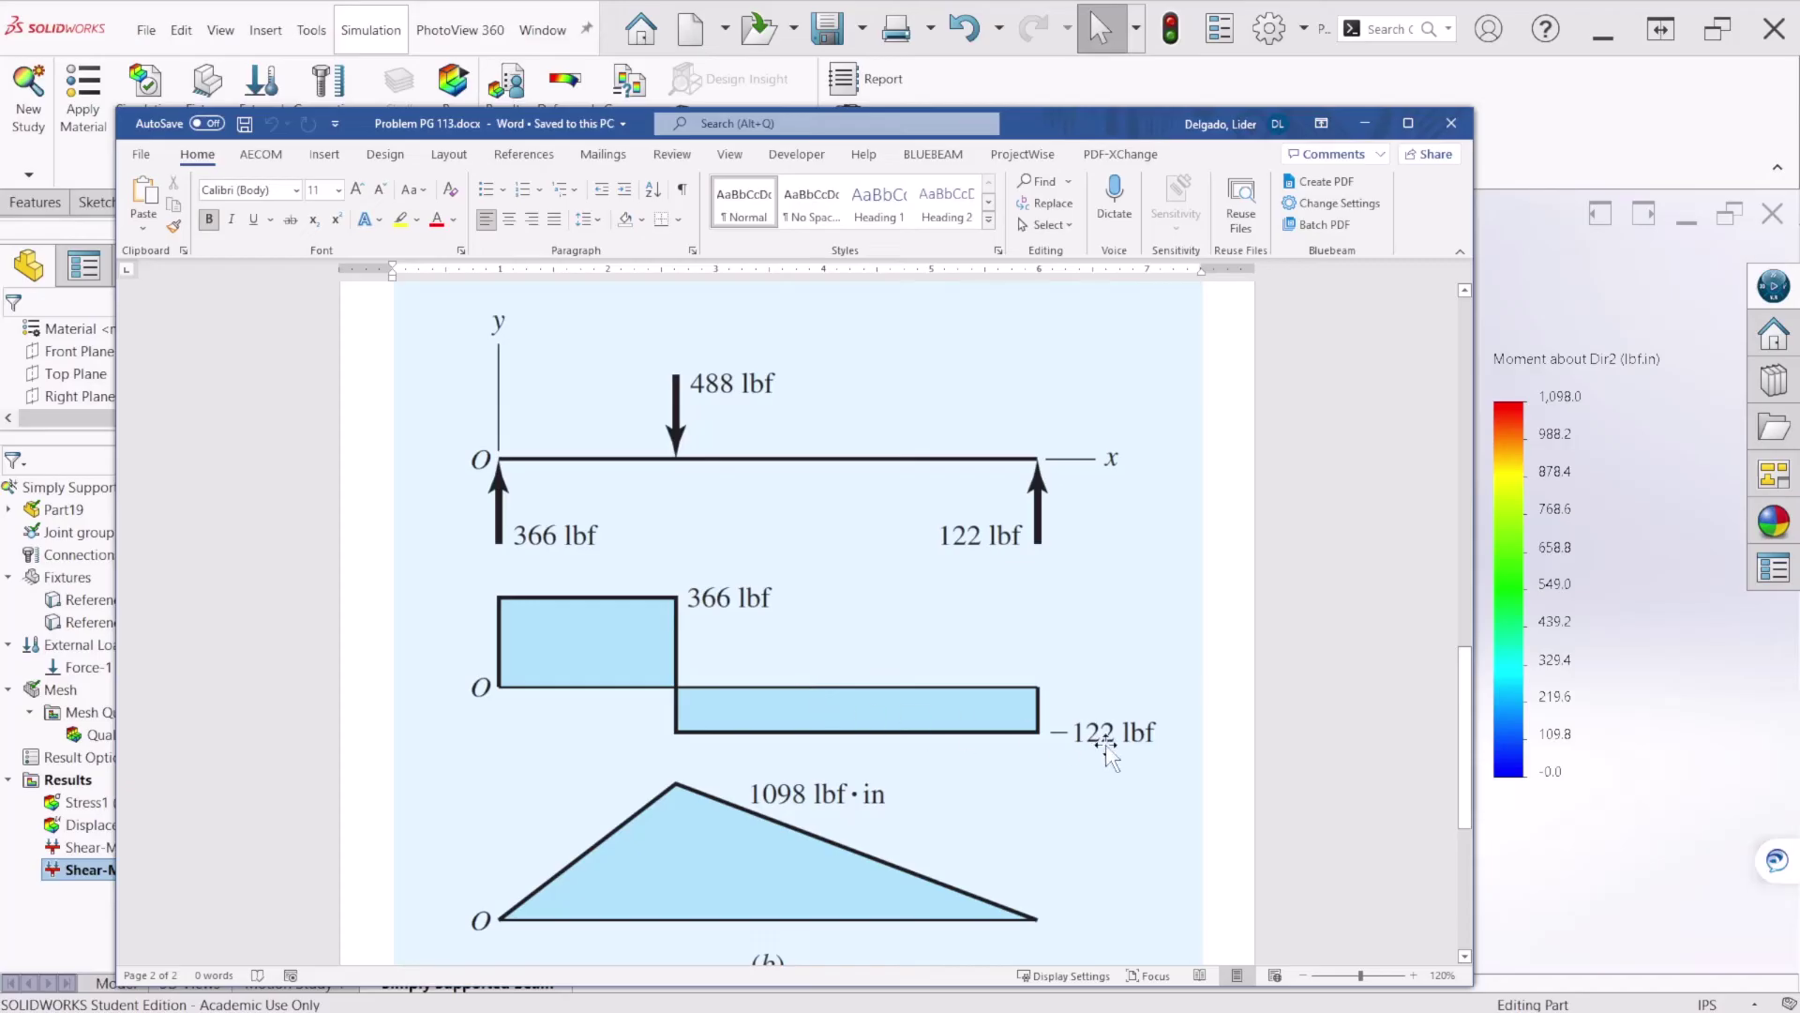
{"action": "scroll", "coordinate": [987, 716], "scroll_direction": "down", "scroll_amount": 1}
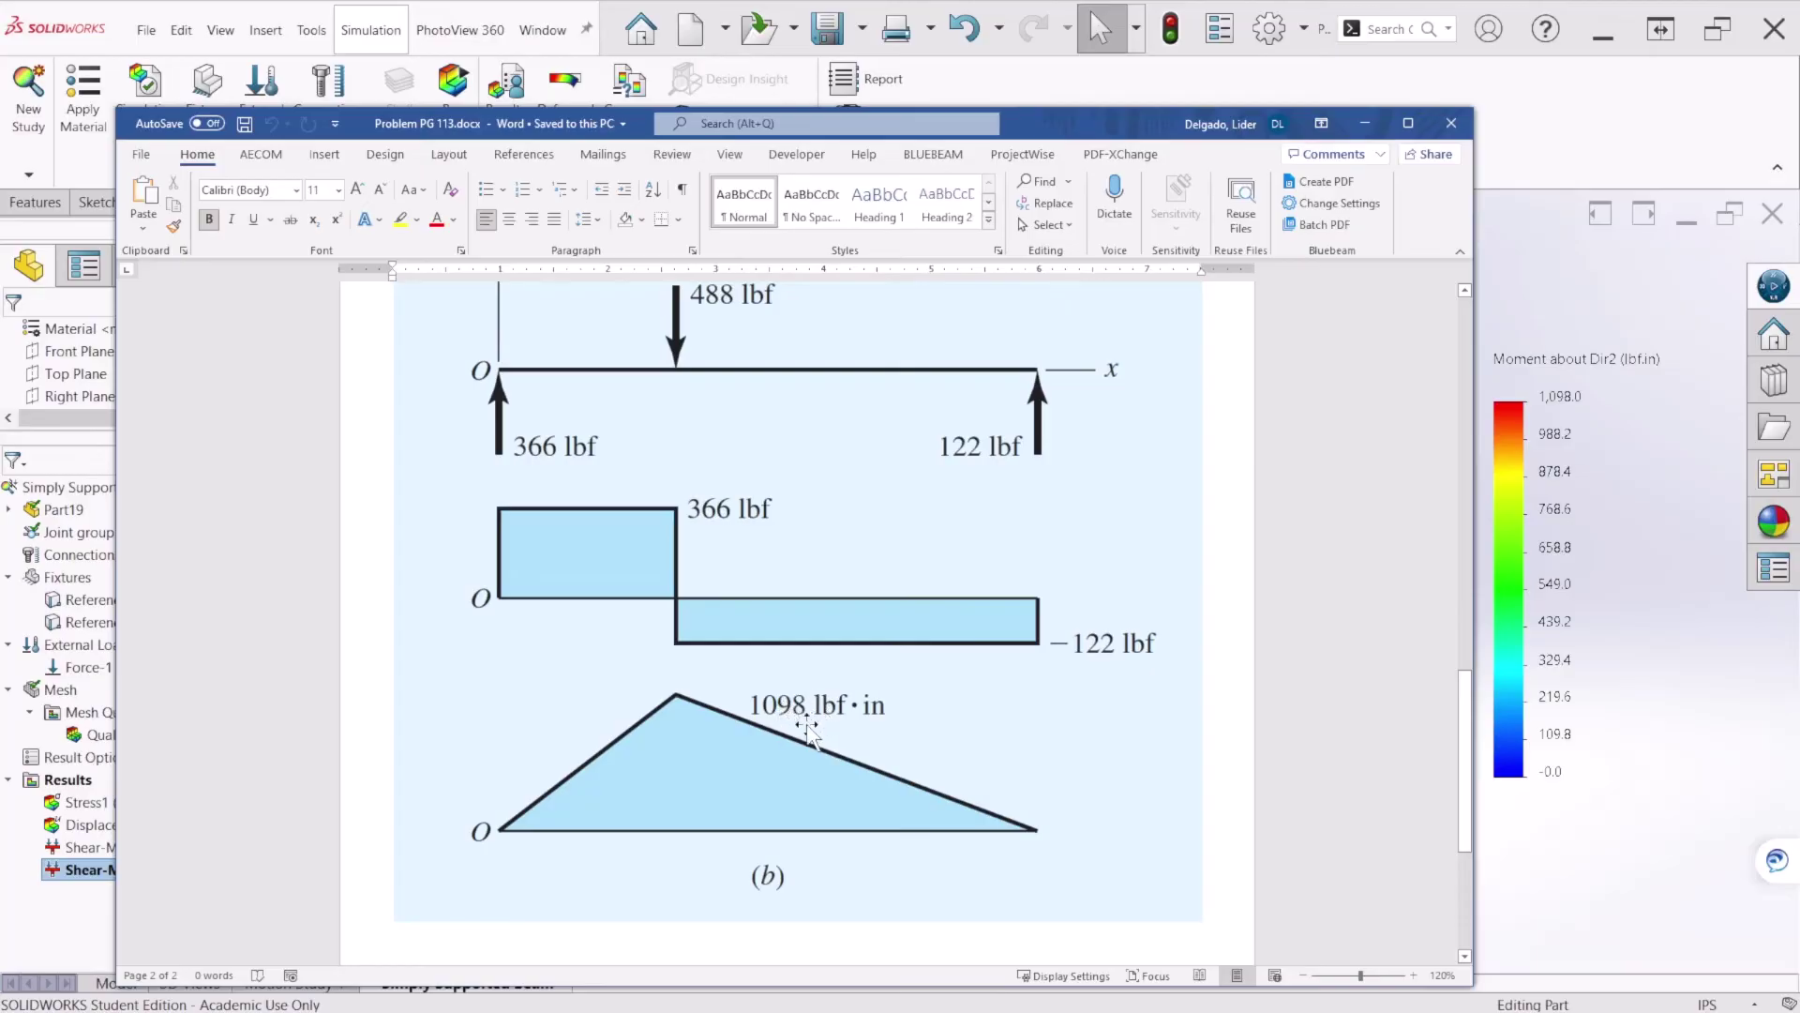
{"action": "left_click_drag", "start_coordinate": [1085, 129], "coordinate": [0, 197]}
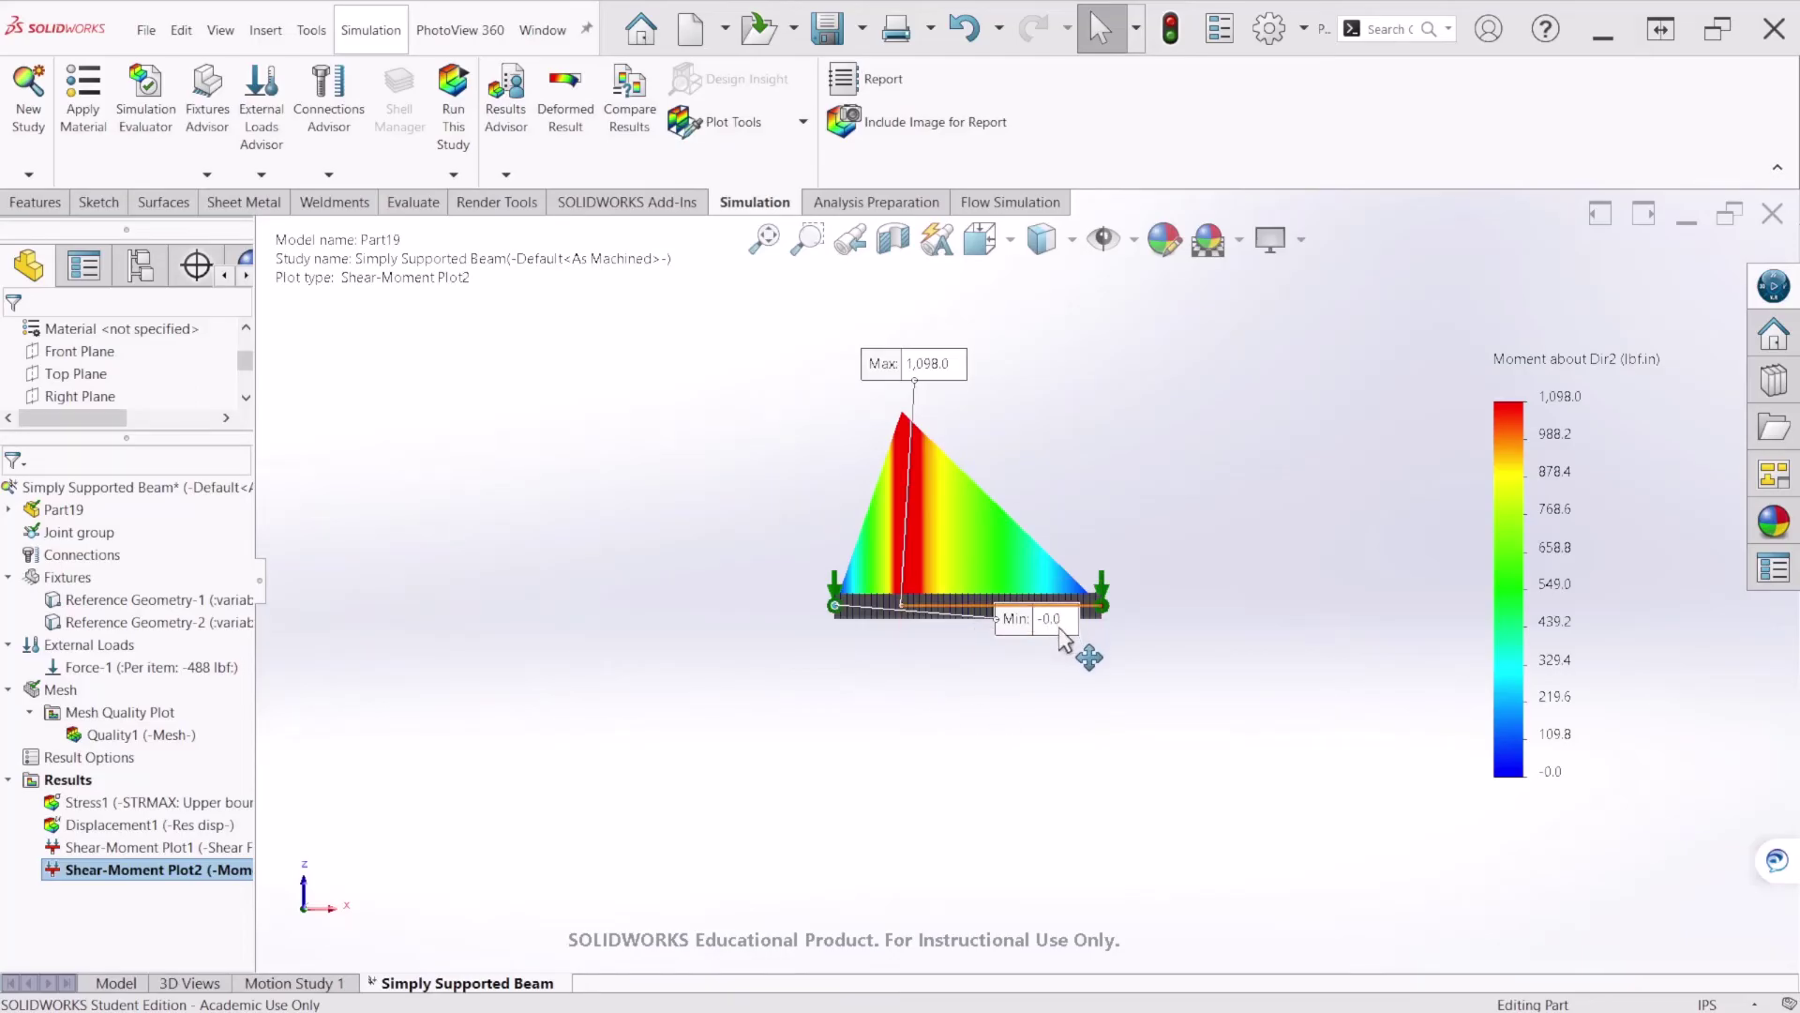
{"action": "left_click_drag", "start_coordinate": [952, 689], "coordinate": [735, 599]}
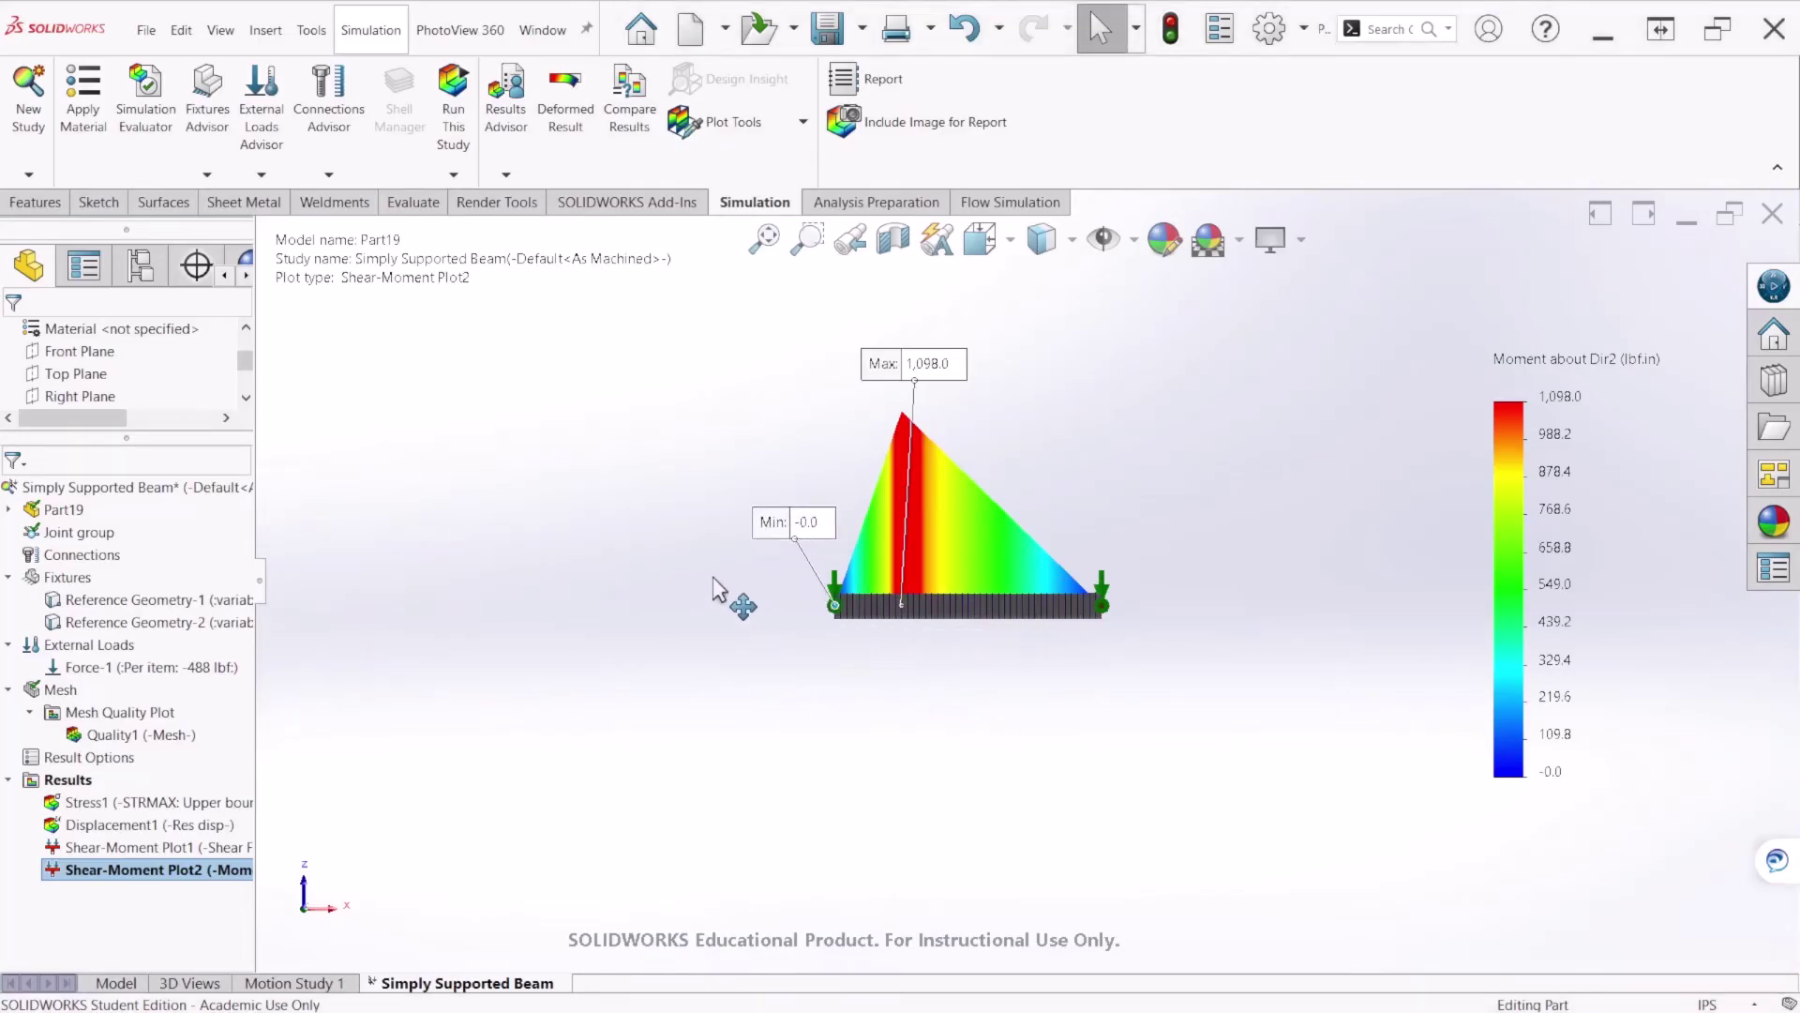
List the reaction force at the joint on the beam's right end in English (IPS) units, using an isometric view
{"action": "right_click", "coordinate": [67, 781]}
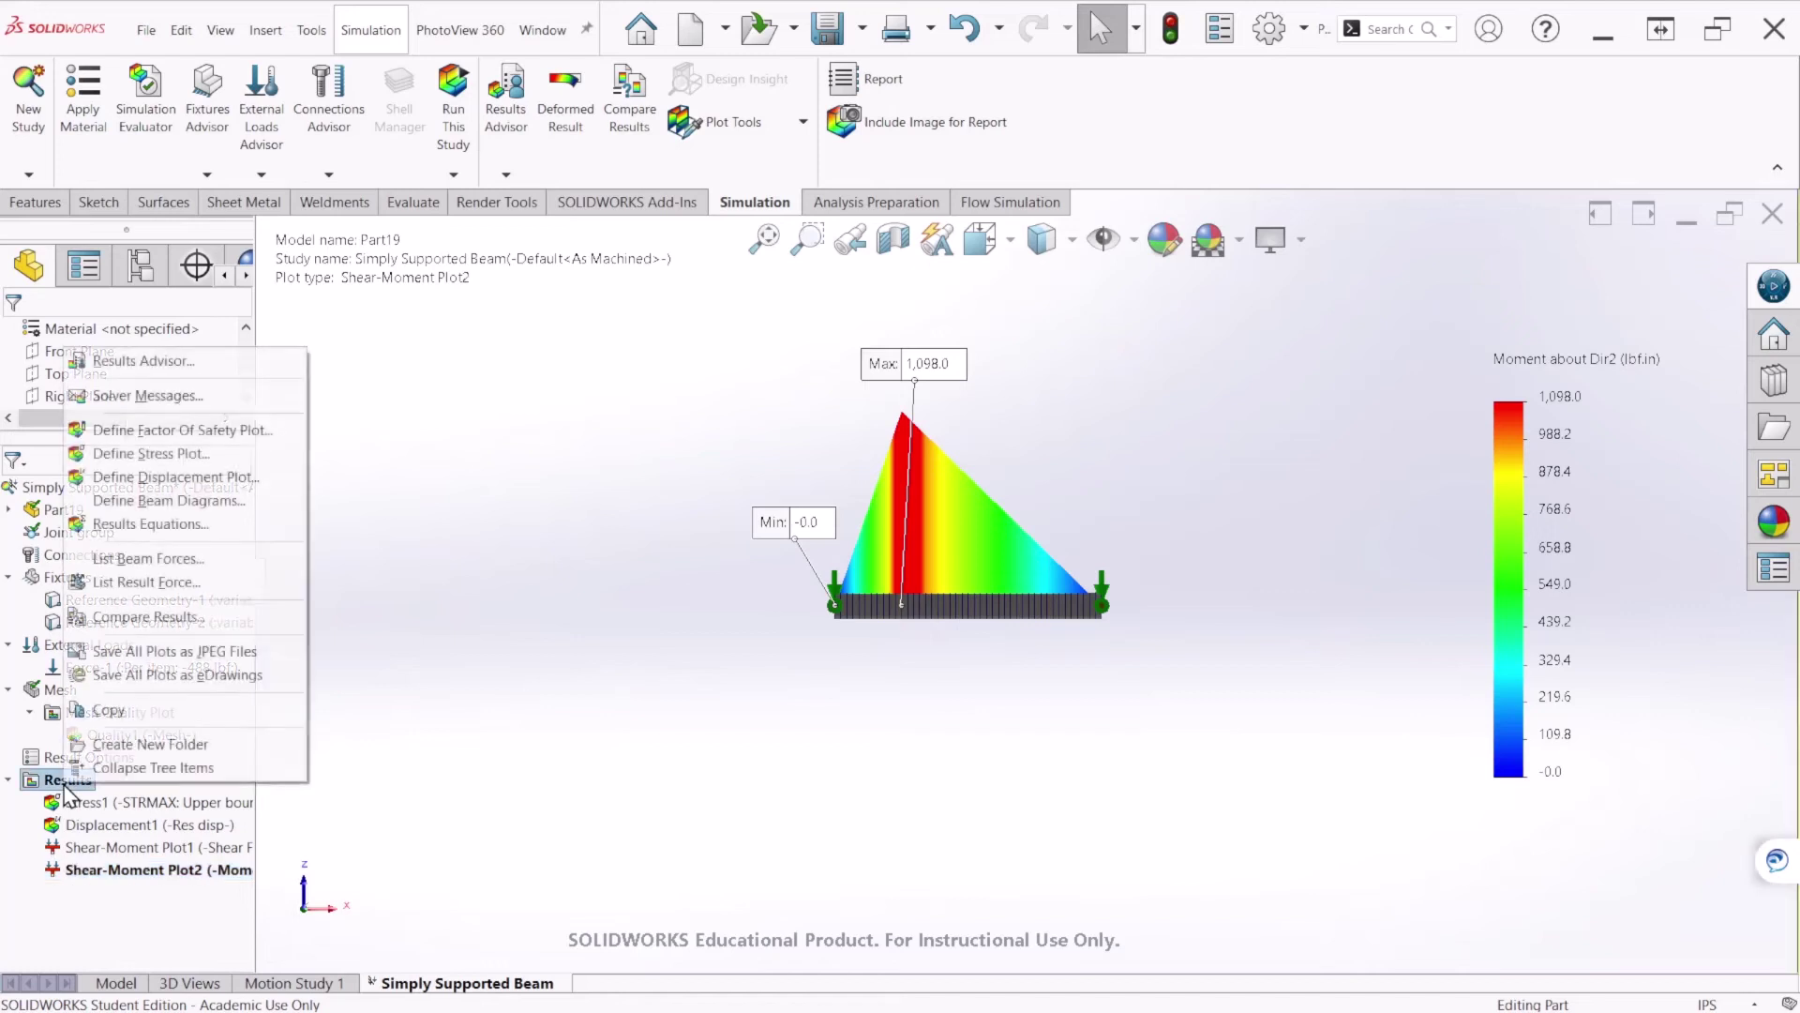
{"action": "left_click", "coordinate": [147, 582]}
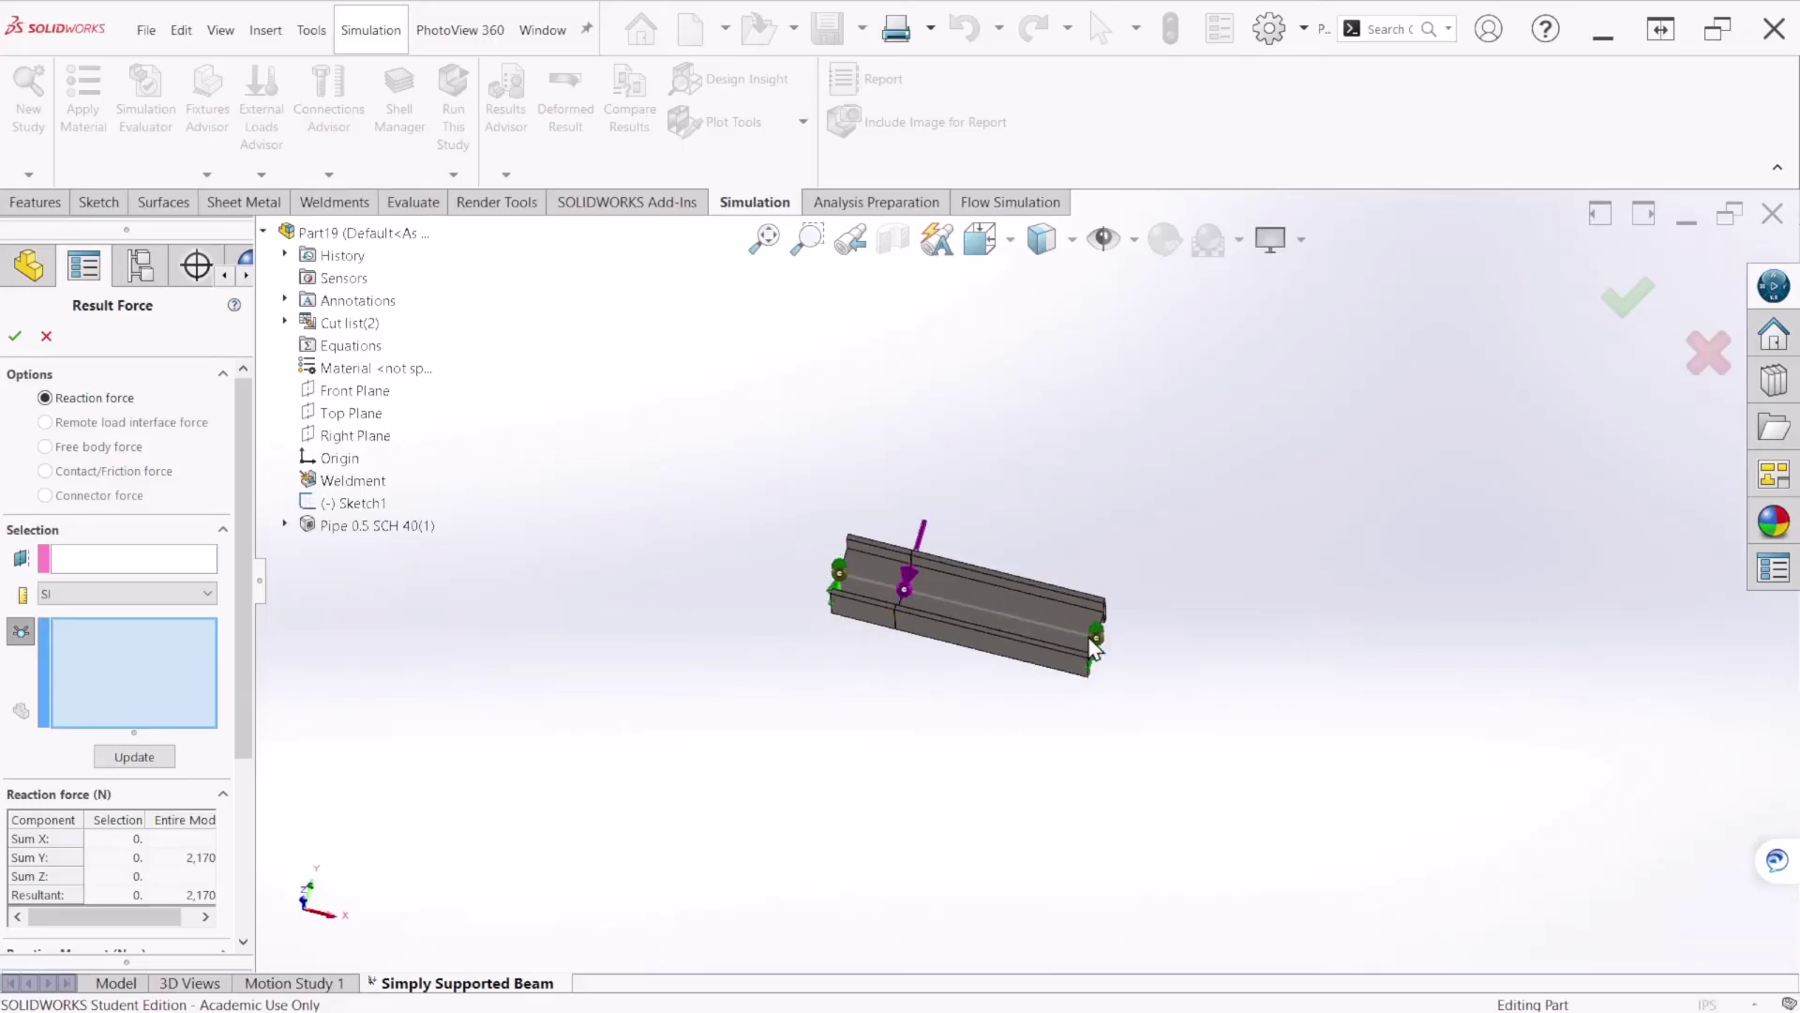
{"action": "key", "text": "ctrl+7"}
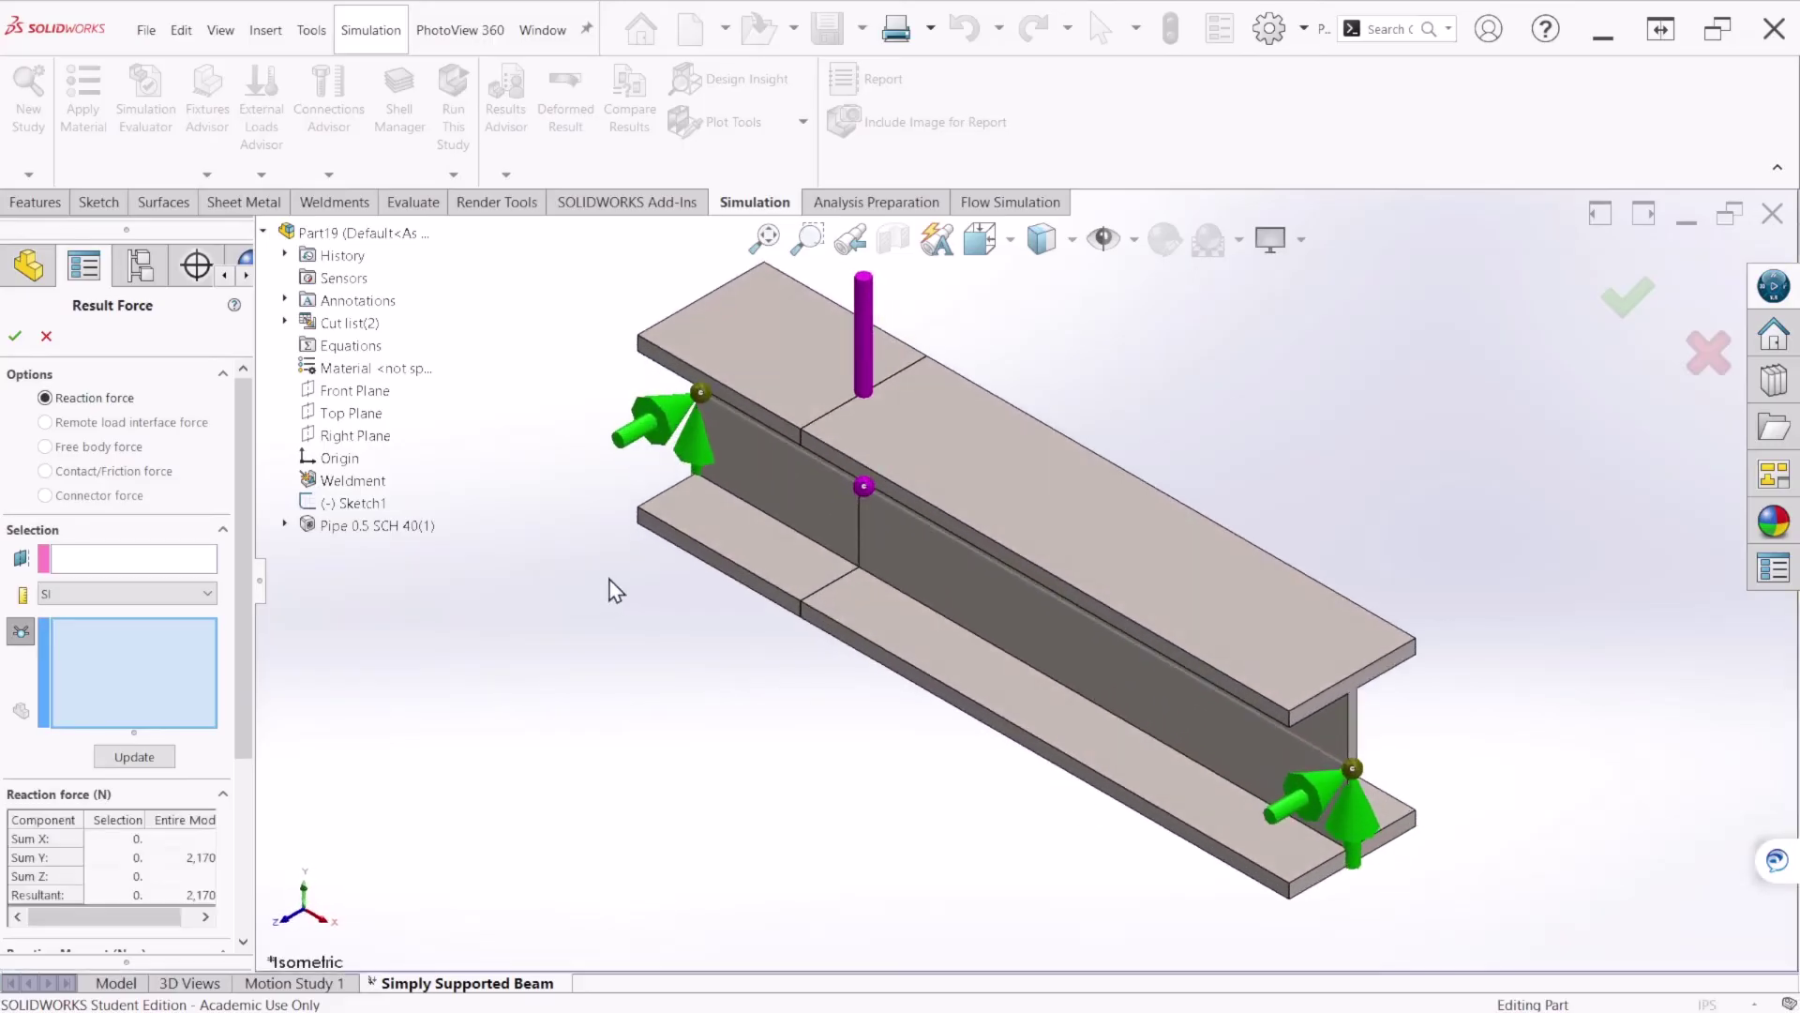
{"action": "left_click", "coordinate": [98, 593]}
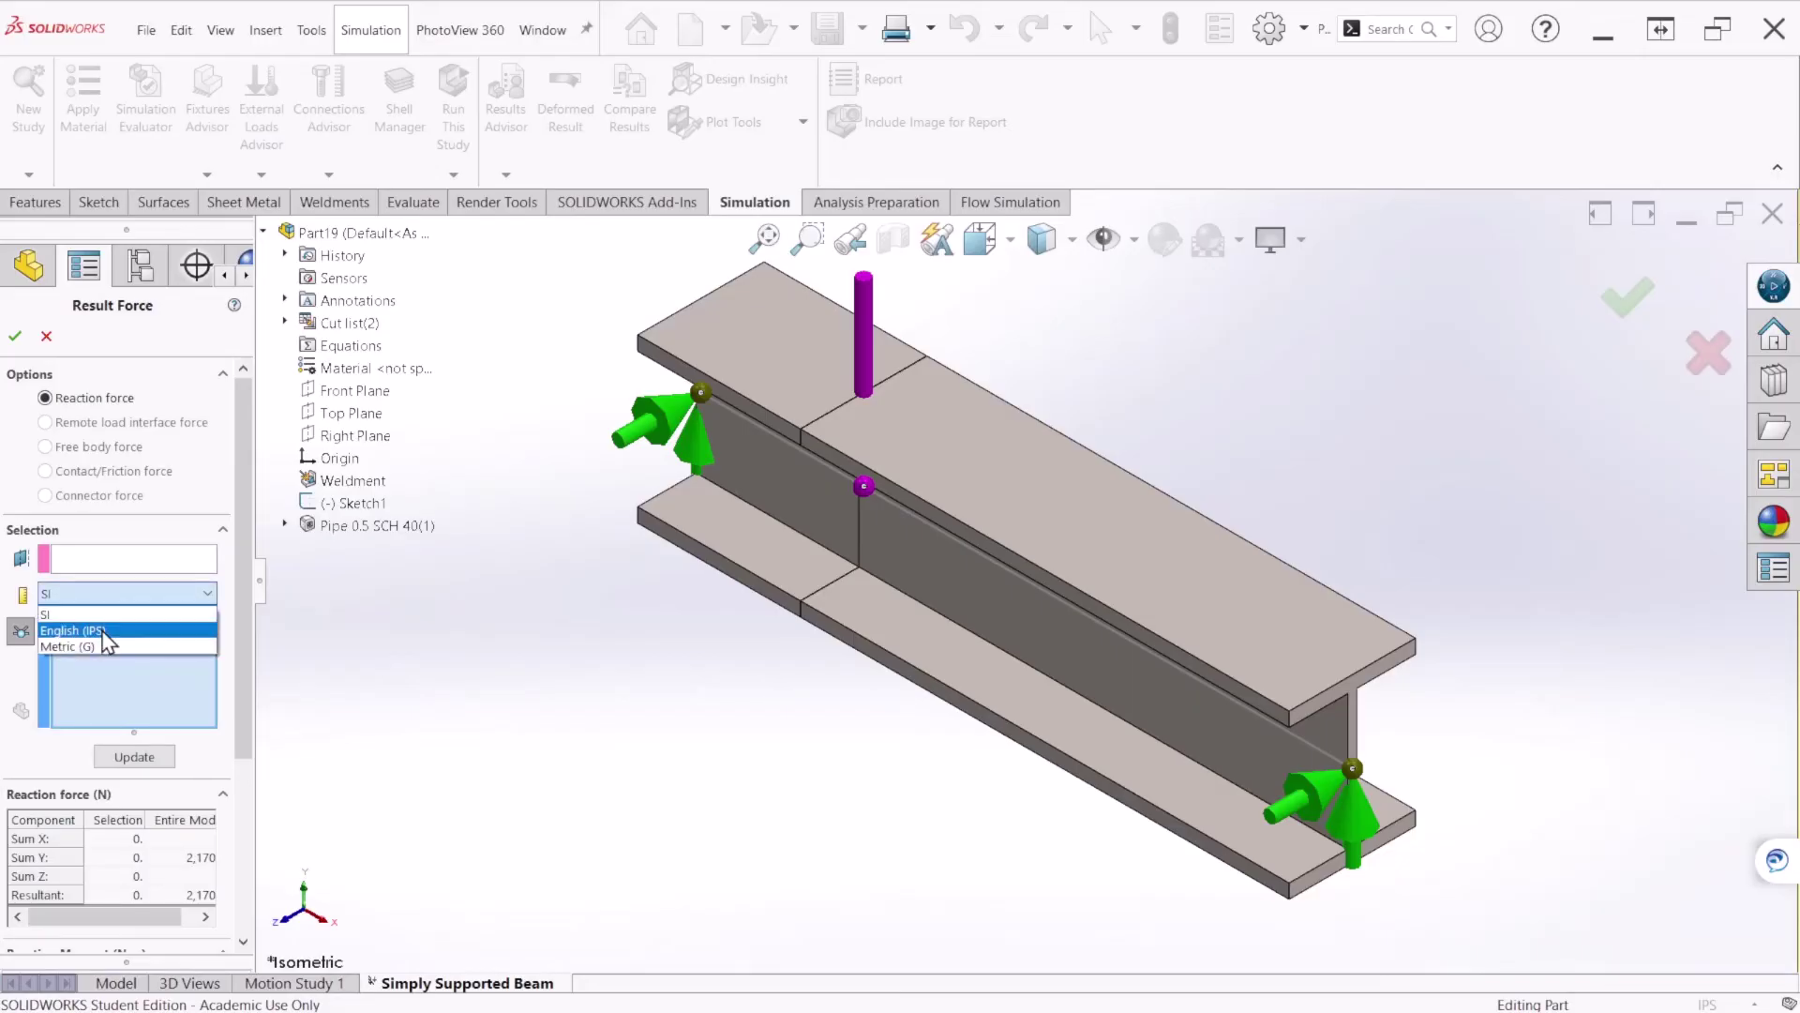
{"action": "left_click", "coordinate": [105, 631]}
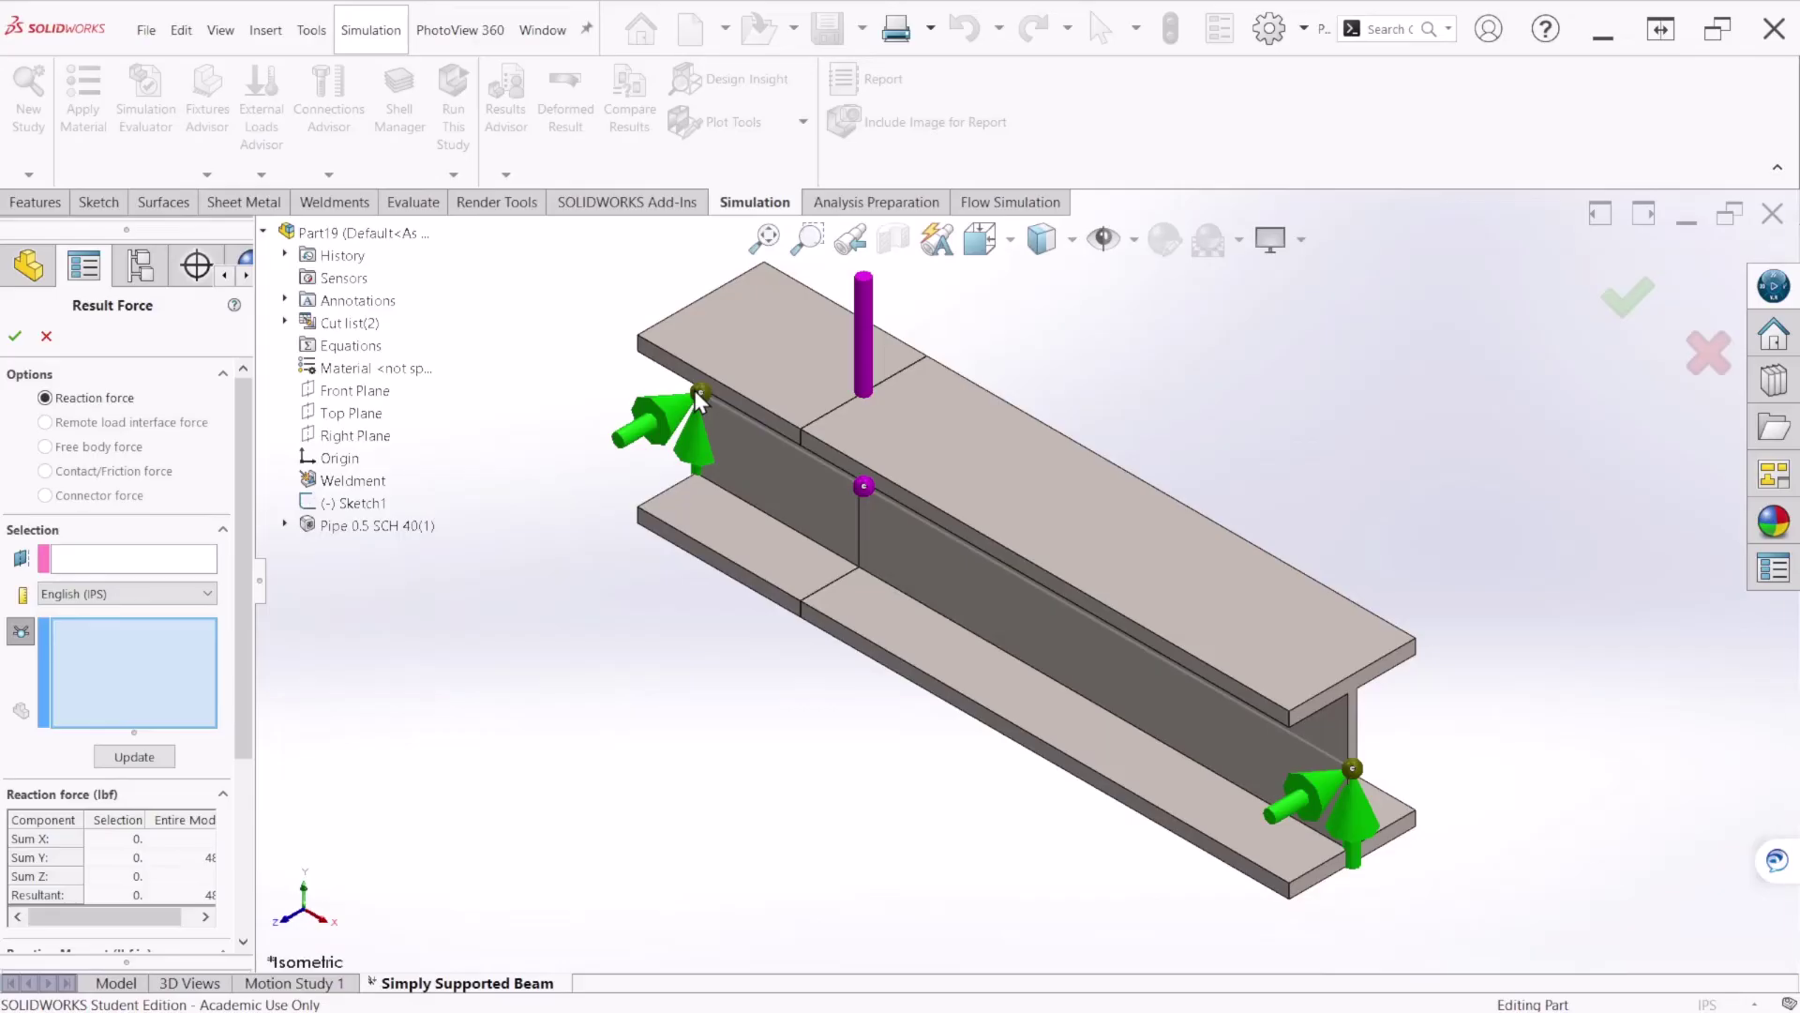
{"action": "left_click", "coordinate": [1352, 769]}
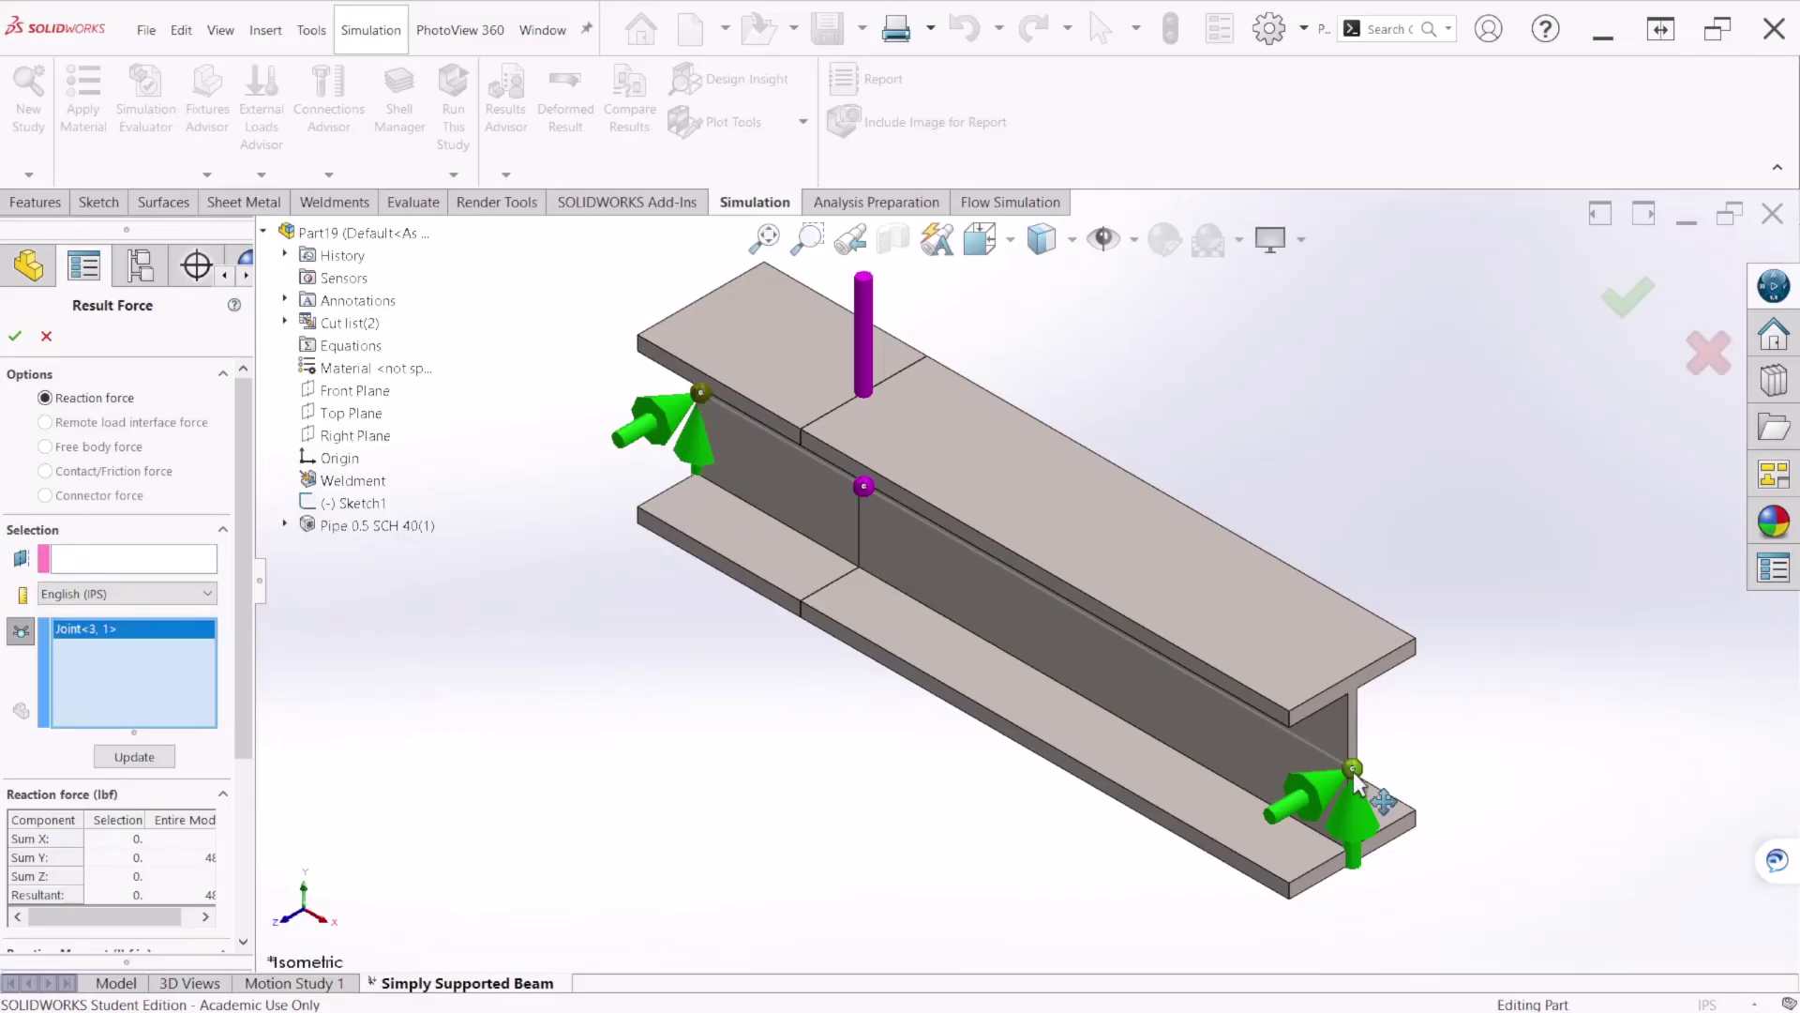
{"action": "left_click", "coordinate": [134, 756]}
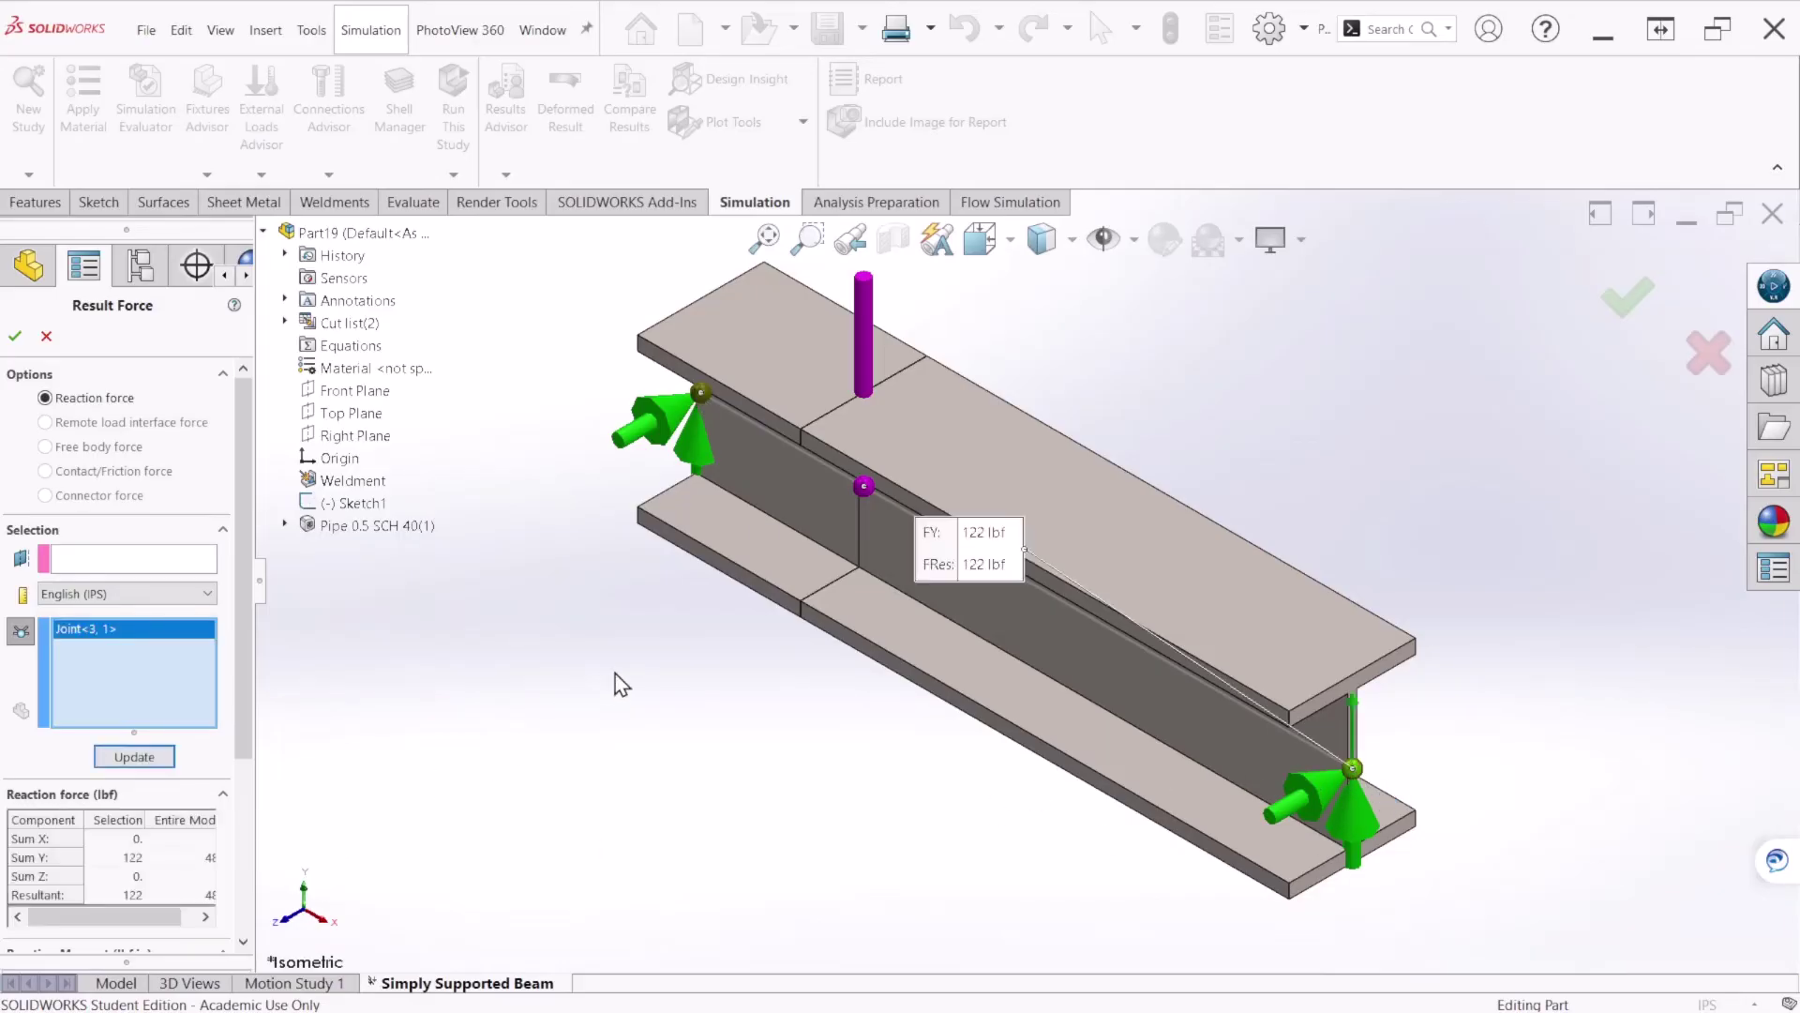
Add the joint at the beam's left end to the reaction force selection and update the results
{"action": "key", "text": "f"}
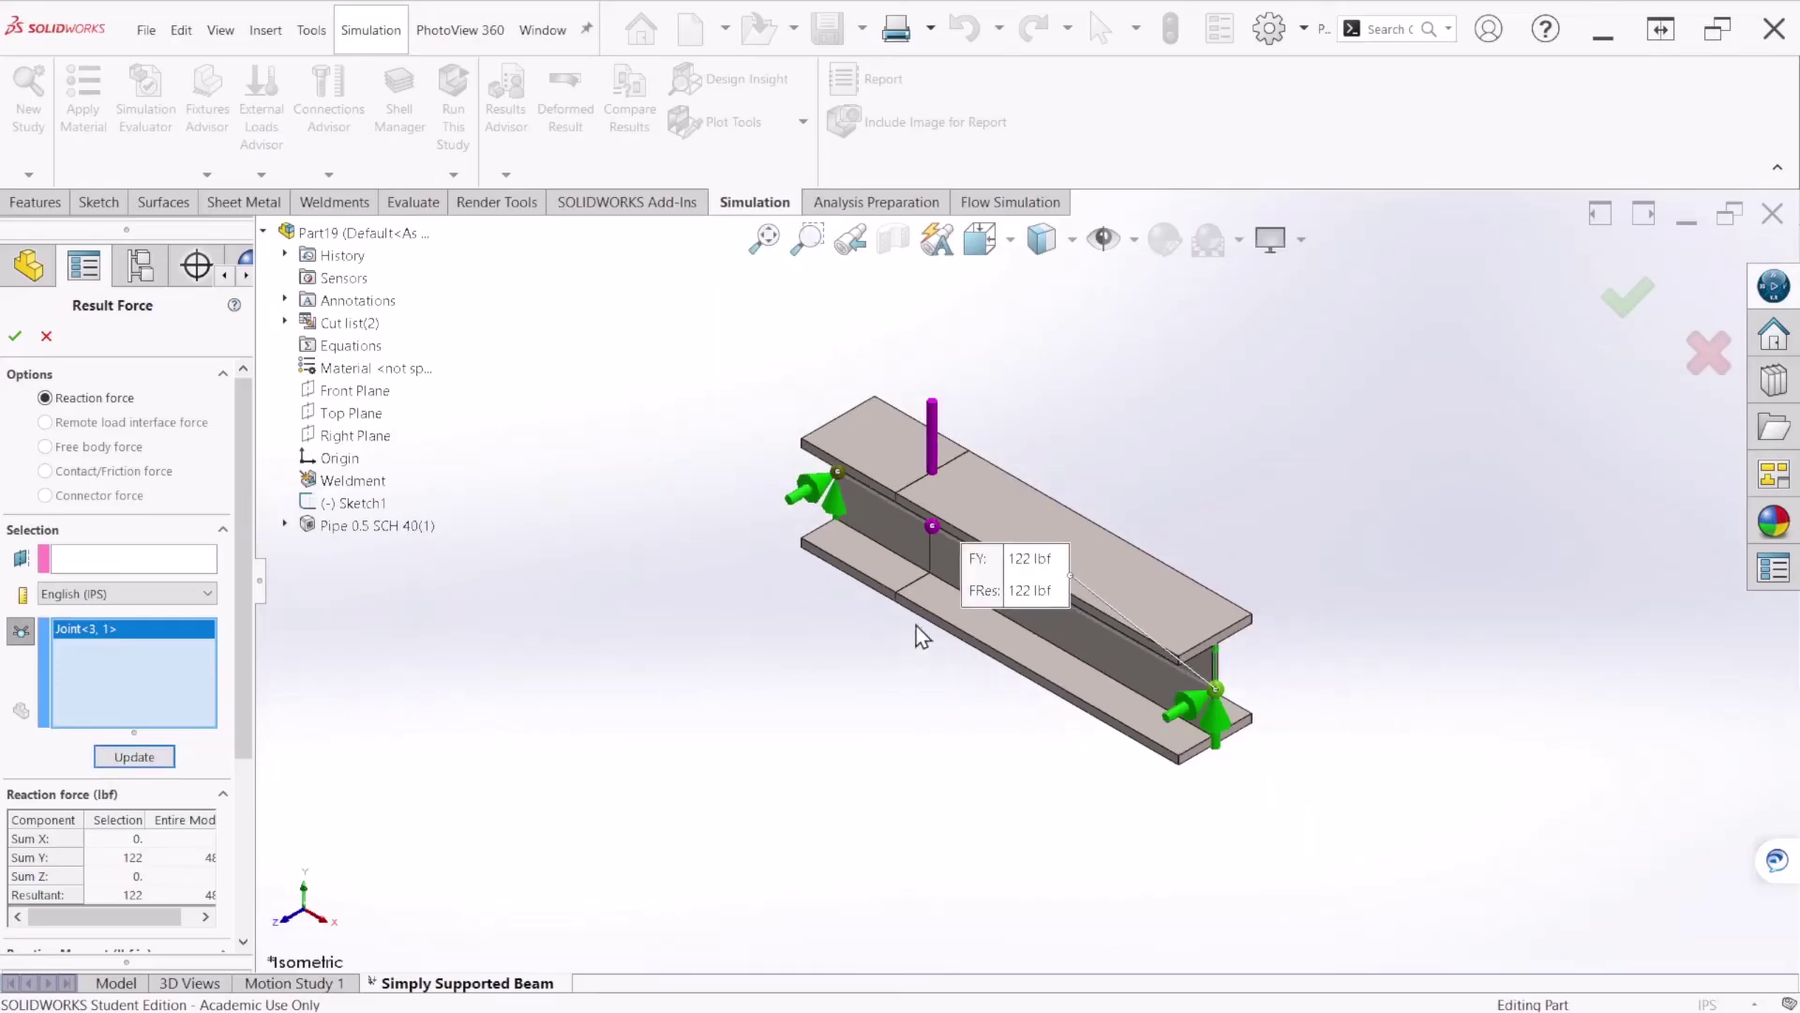
{"action": "left_click_drag", "start_coordinate": [1003, 576], "coordinate": [1243, 514]}
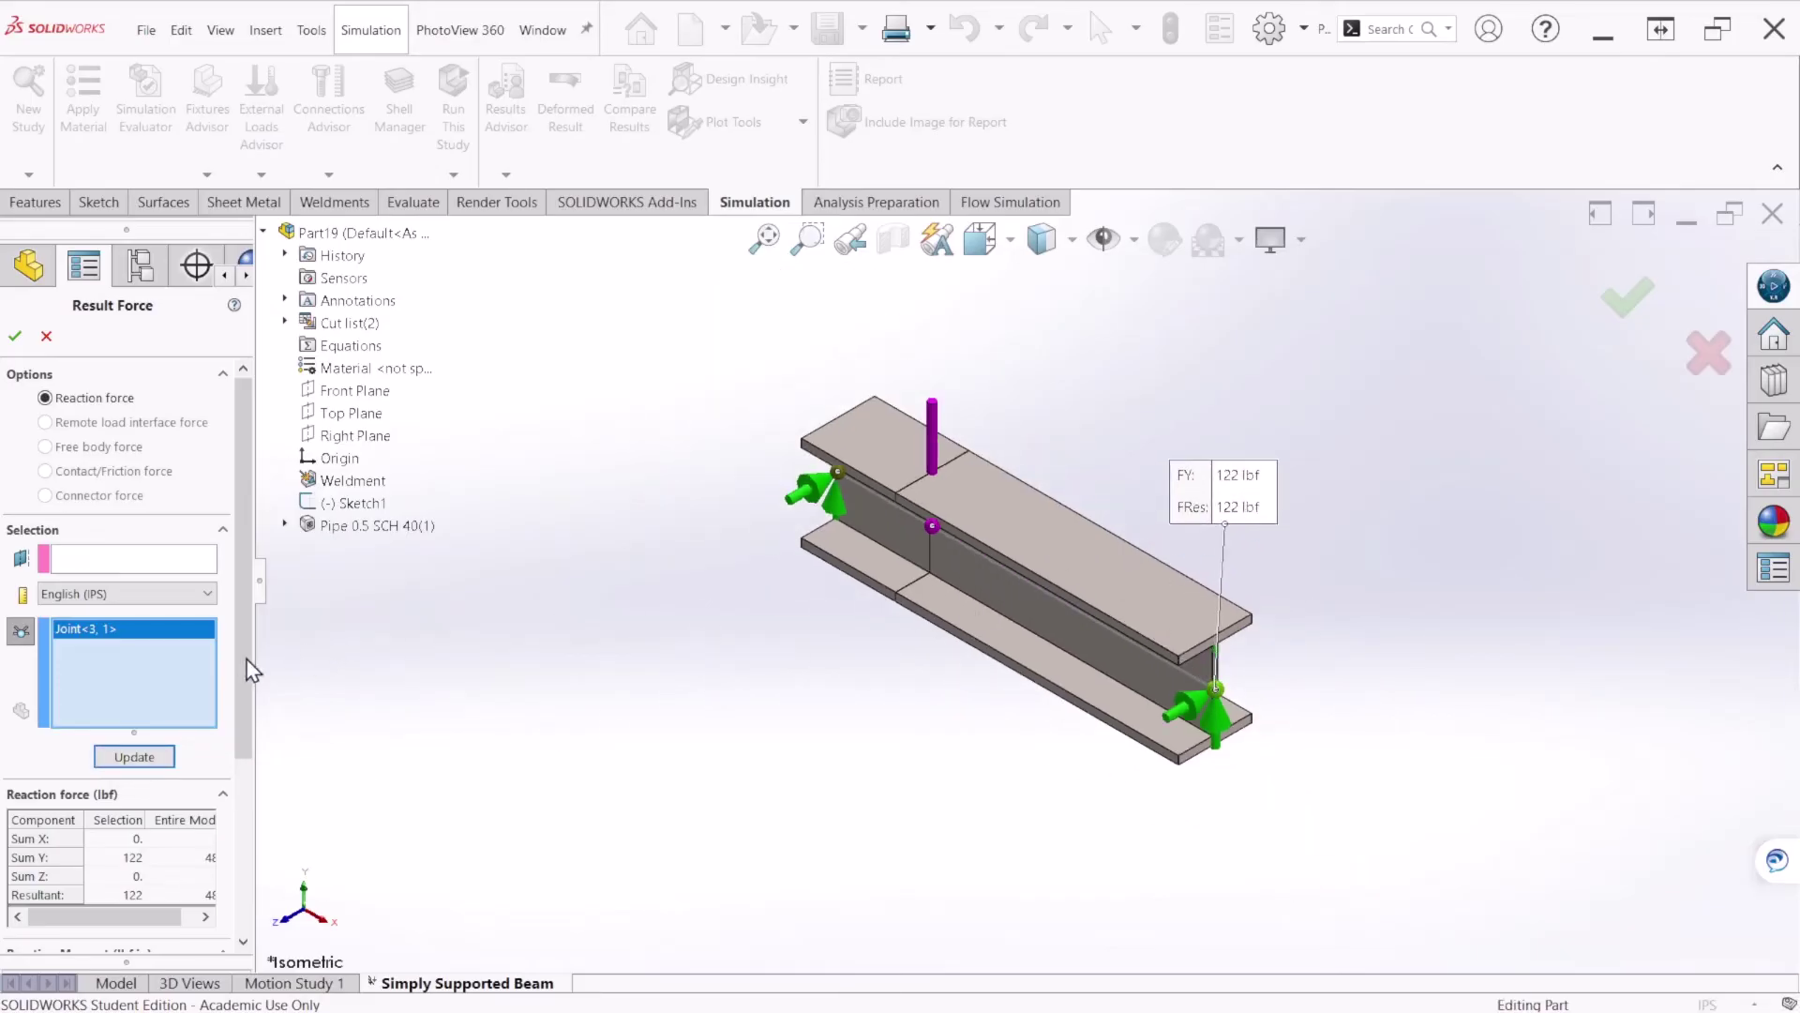
{"action": "left_click", "coordinate": [836, 472]}
{"action": "left_click", "coordinate": [133, 756]}
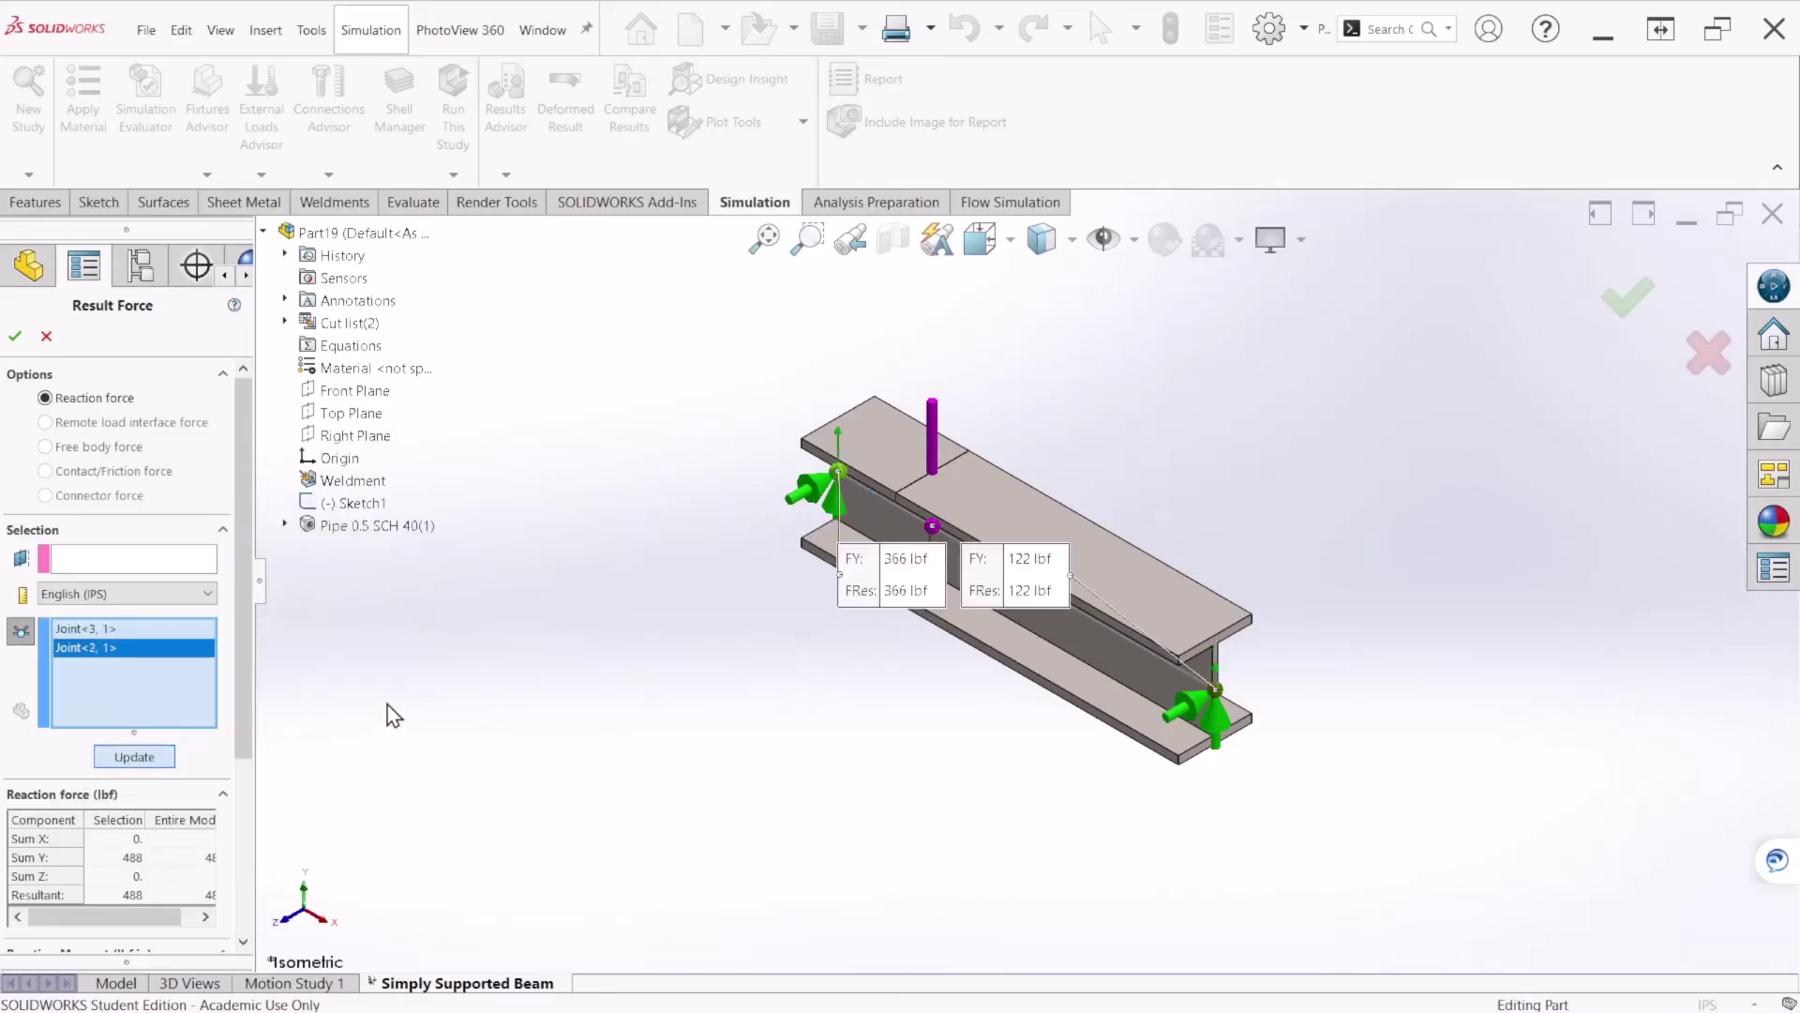
Move both reaction callouts clear of the beam, and compare them with the support reactions in the Word problem document
{"action": "left_click_drag", "start_coordinate": [886, 586], "coordinate": [763, 356]}
{"action": "left_click_drag", "start_coordinate": [955, 555], "coordinate": [1156, 454]}
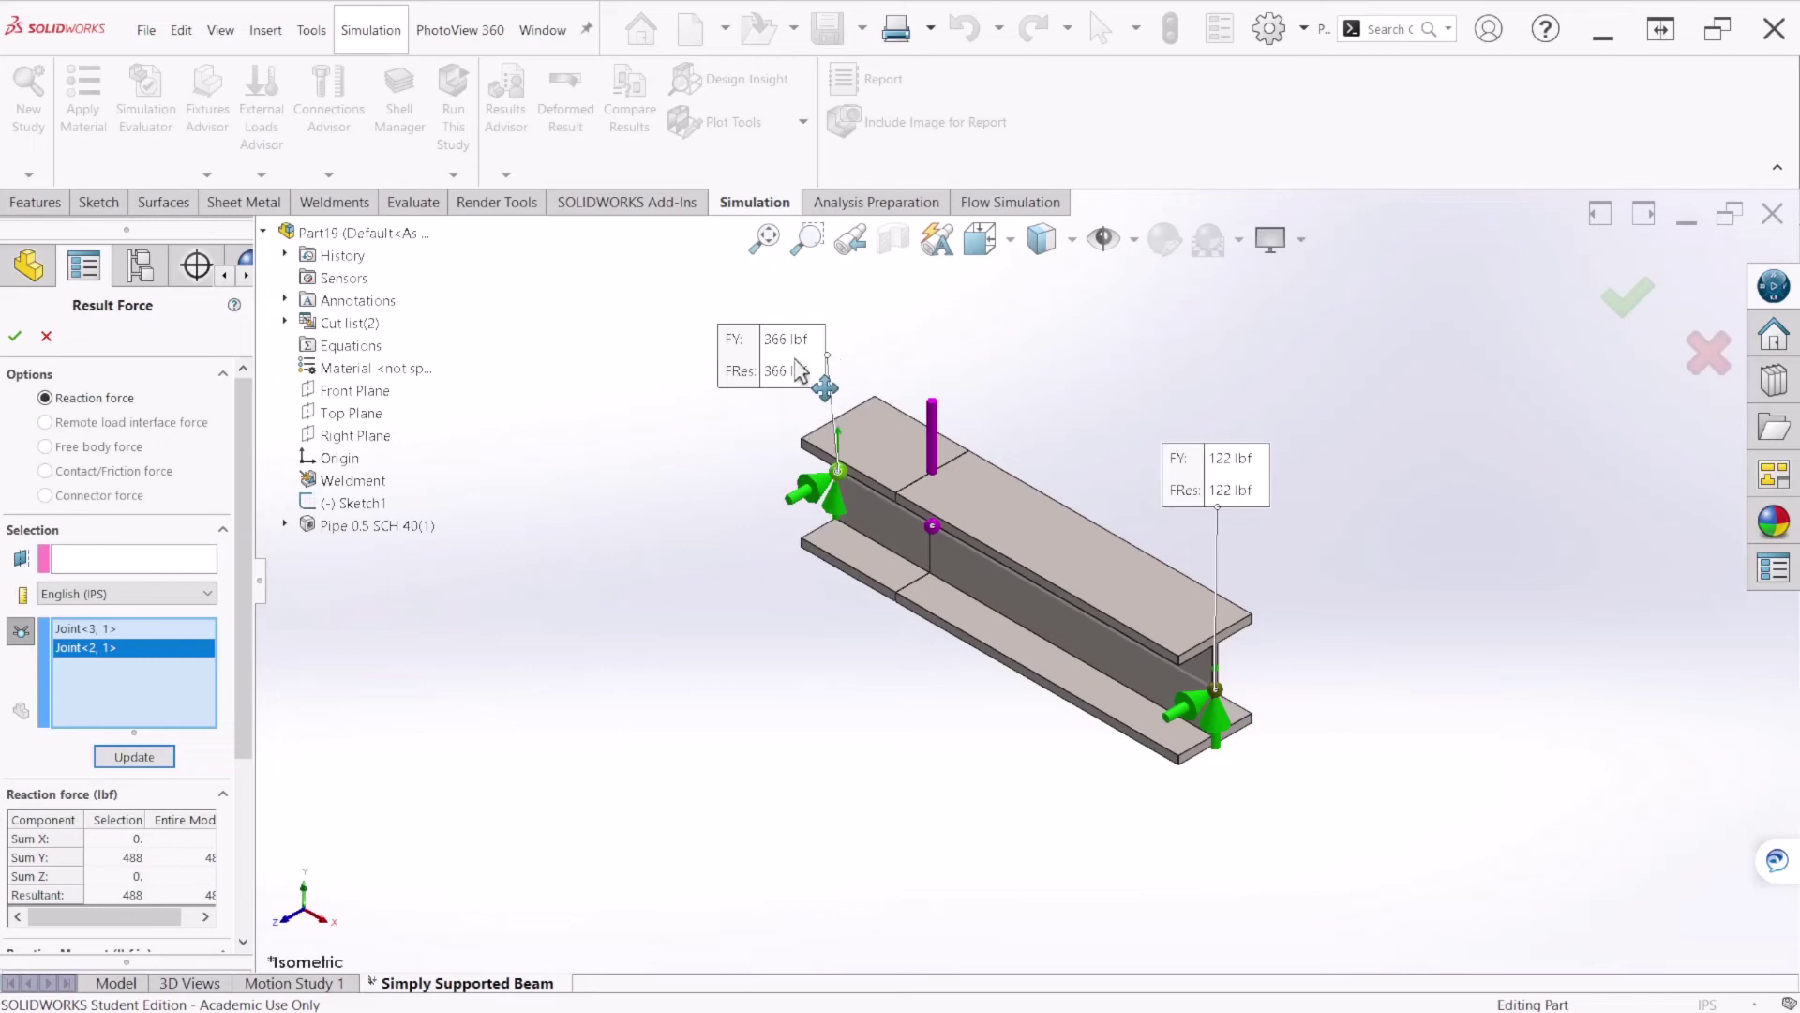
{"action": "left_click_drag", "start_coordinate": [780, 370], "coordinate": [679, 394]}
{"action": "left_click_drag", "start_coordinate": [1266, 482], "coordinate": [1341, 536]}
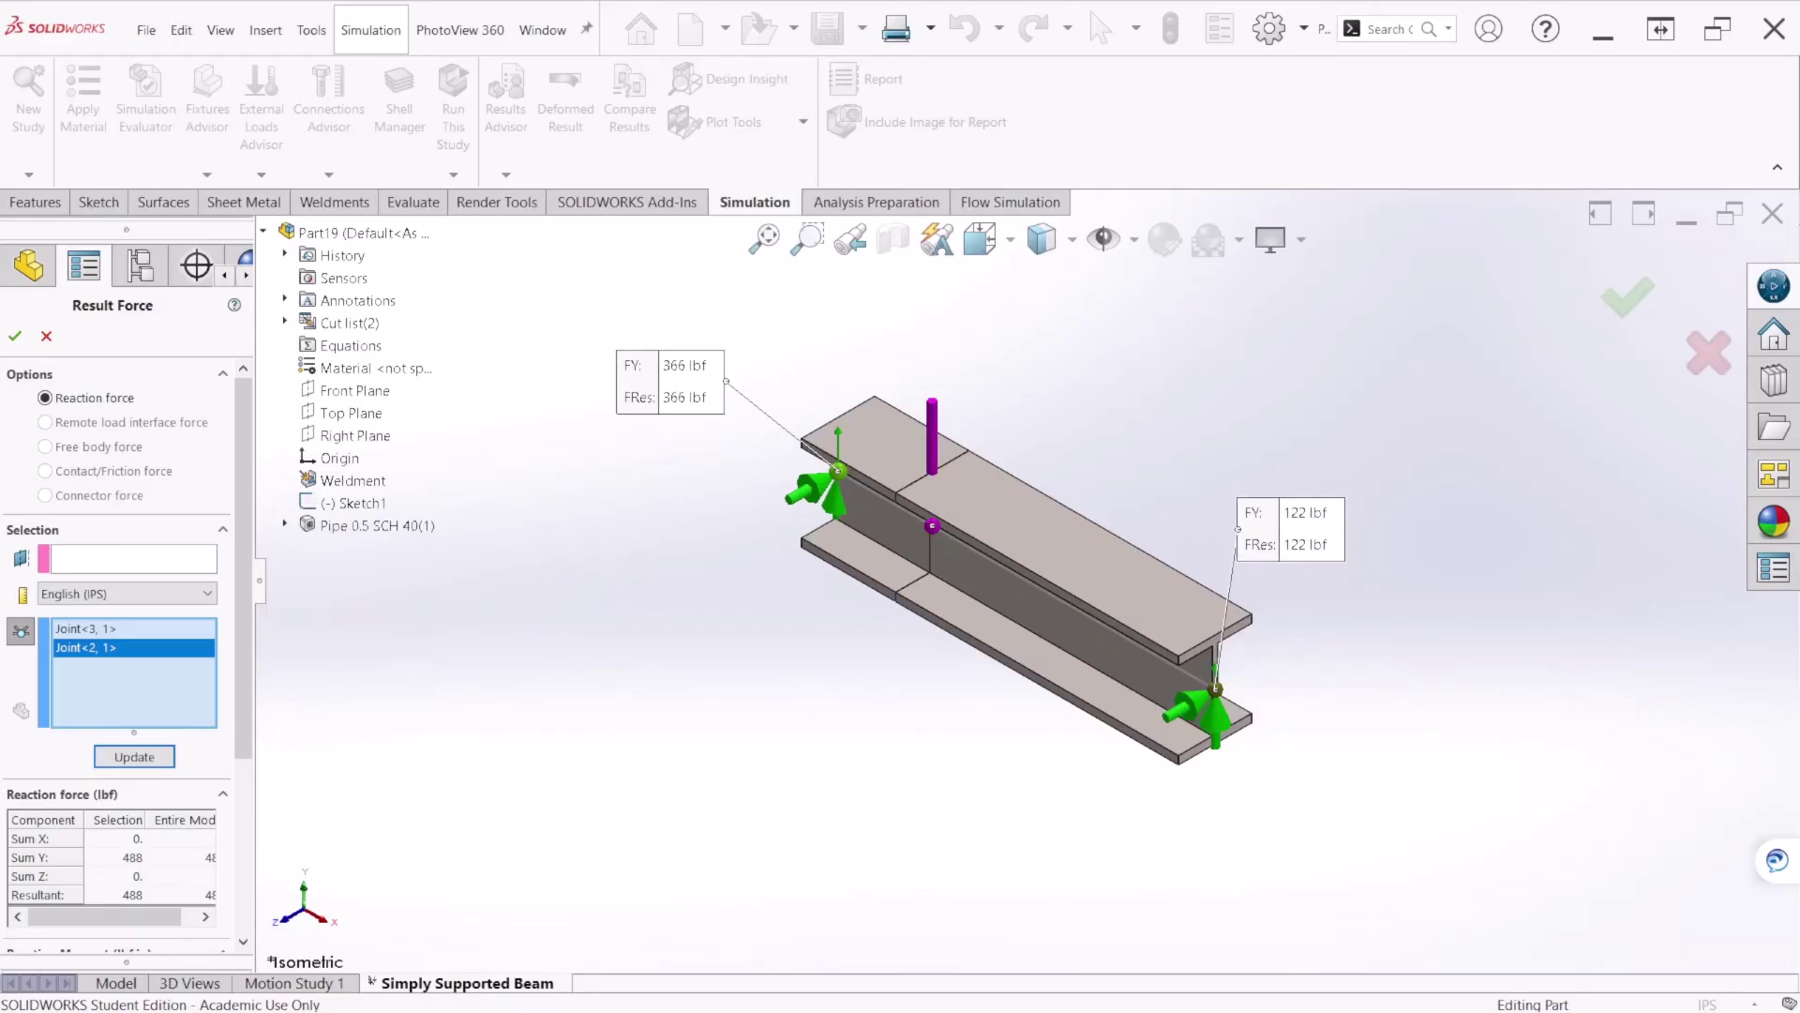
{"action": "key", "text": "alt+Tab"}
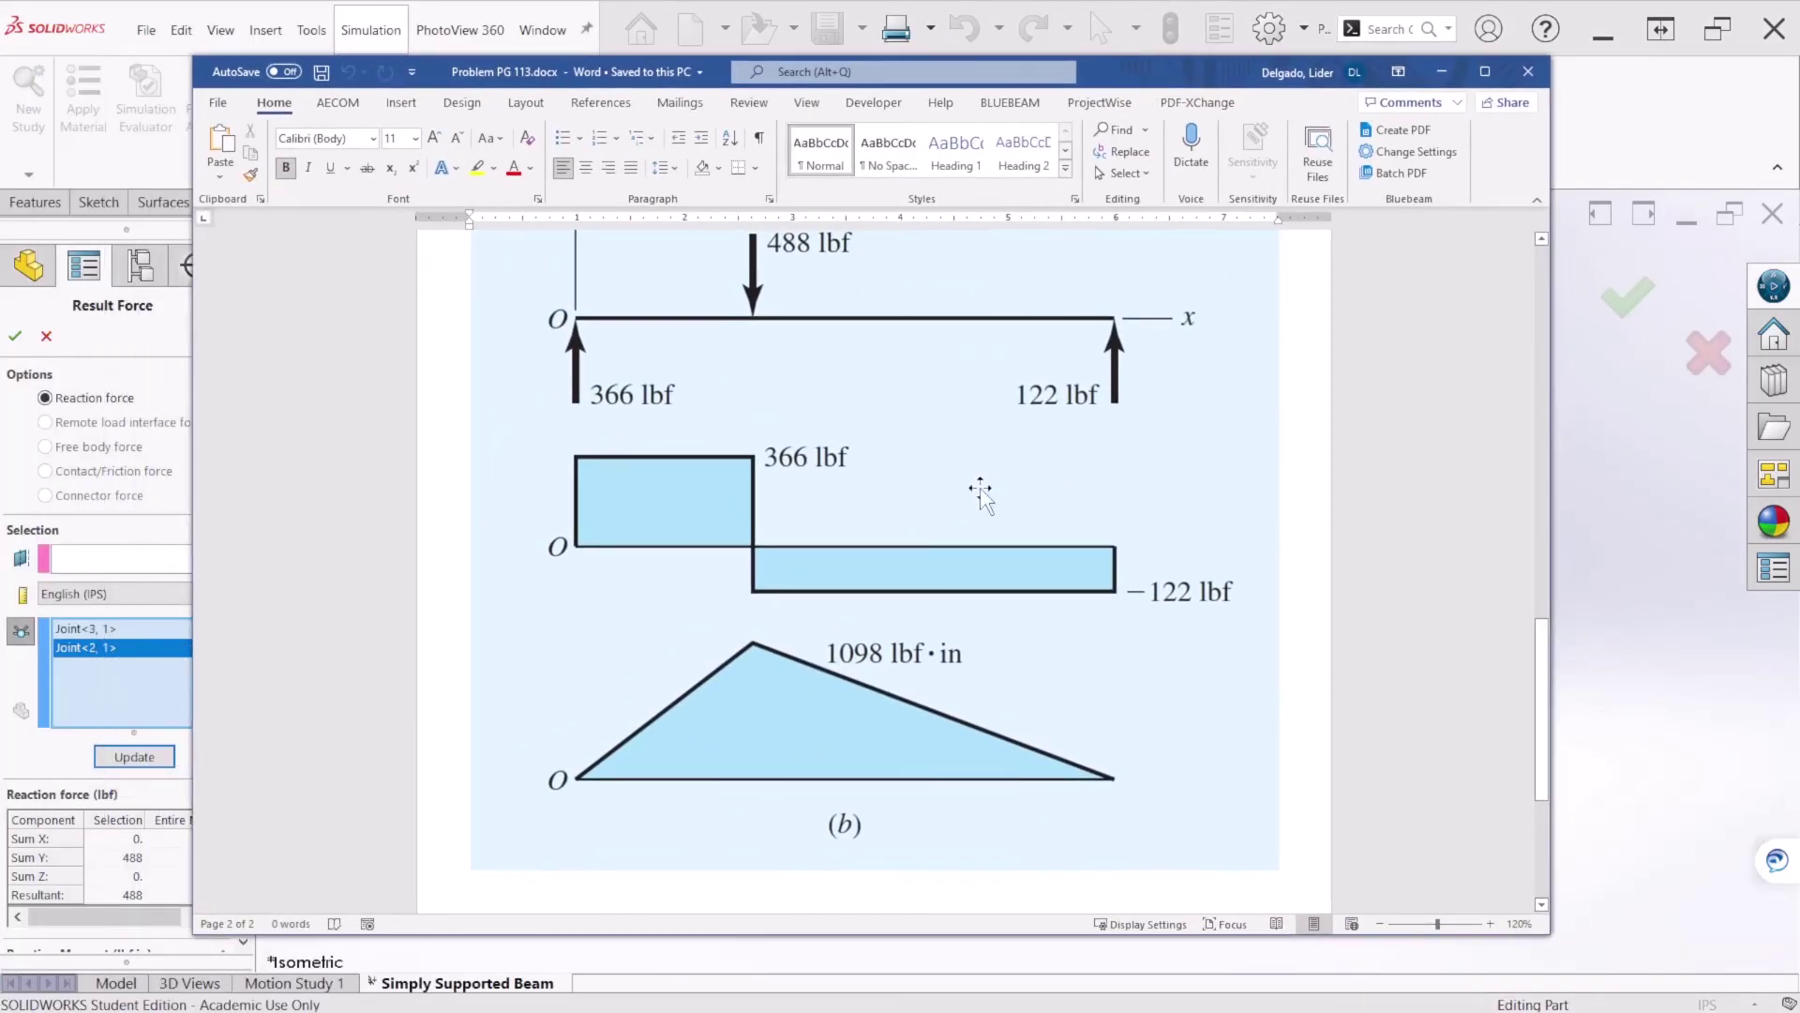
{"action": "scroll", "coordinate": [664, 623], "scroll_direction": "up", "scroll_amount": 3}
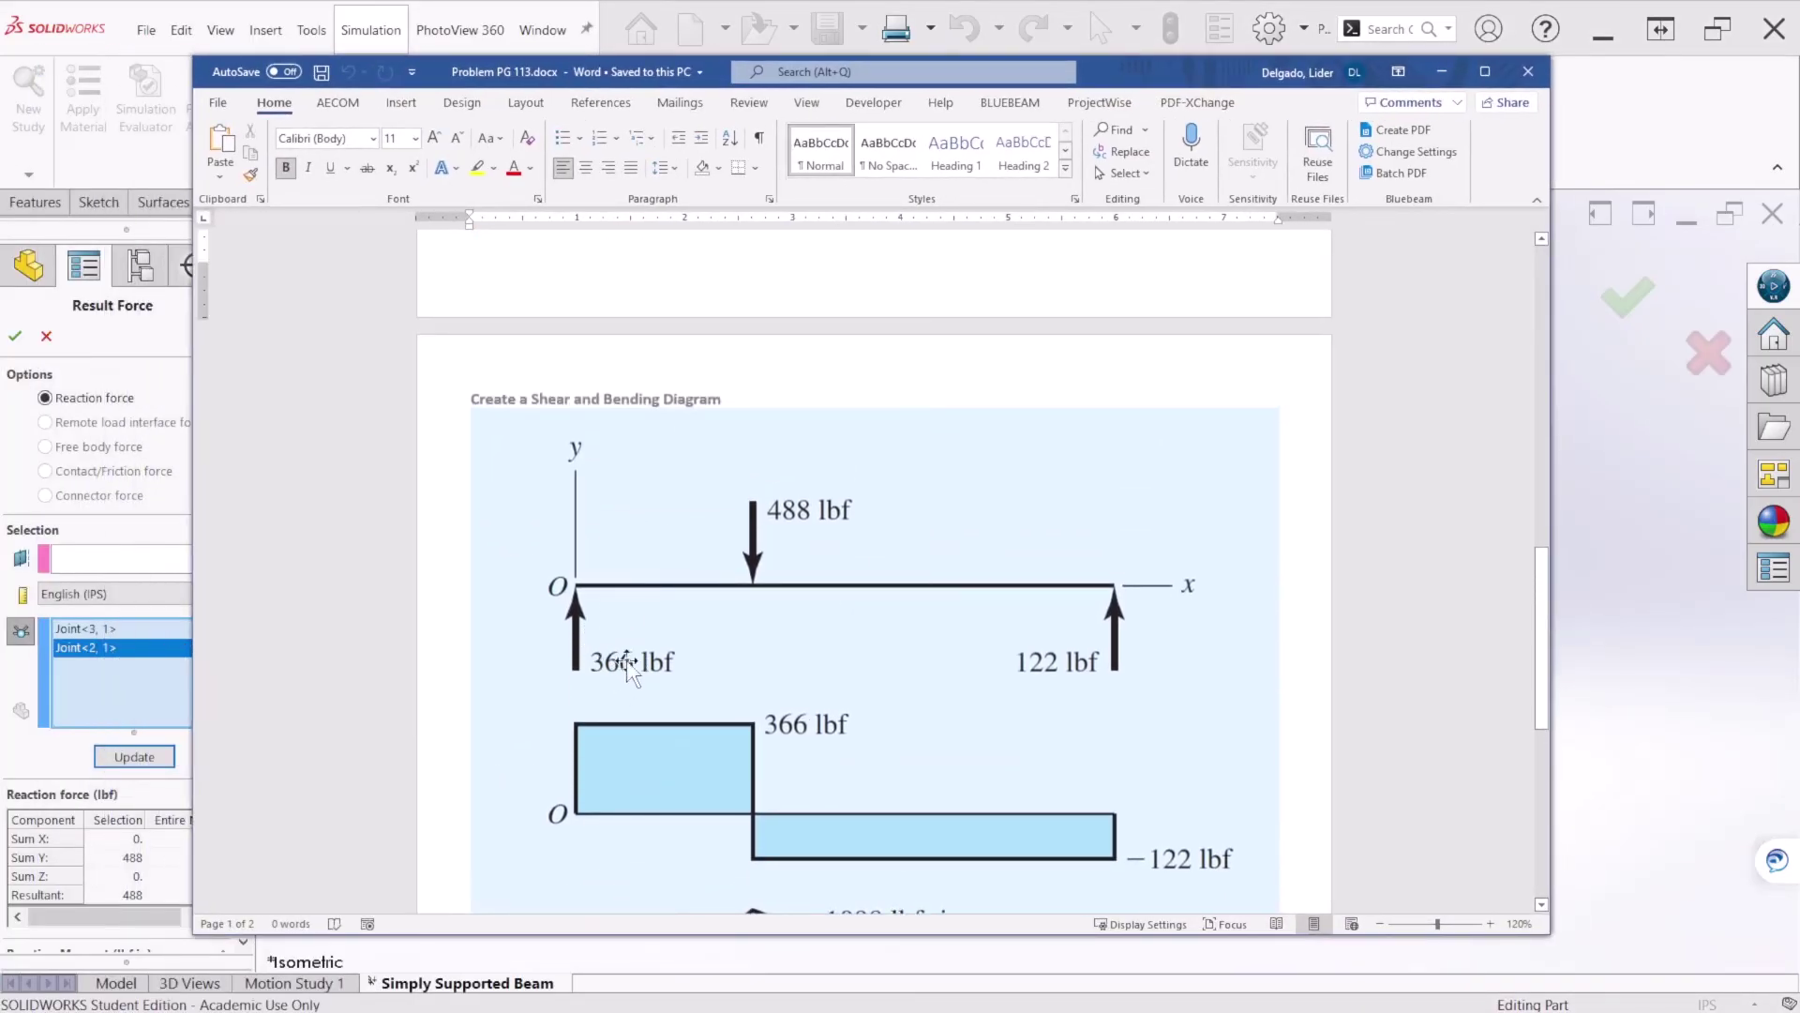
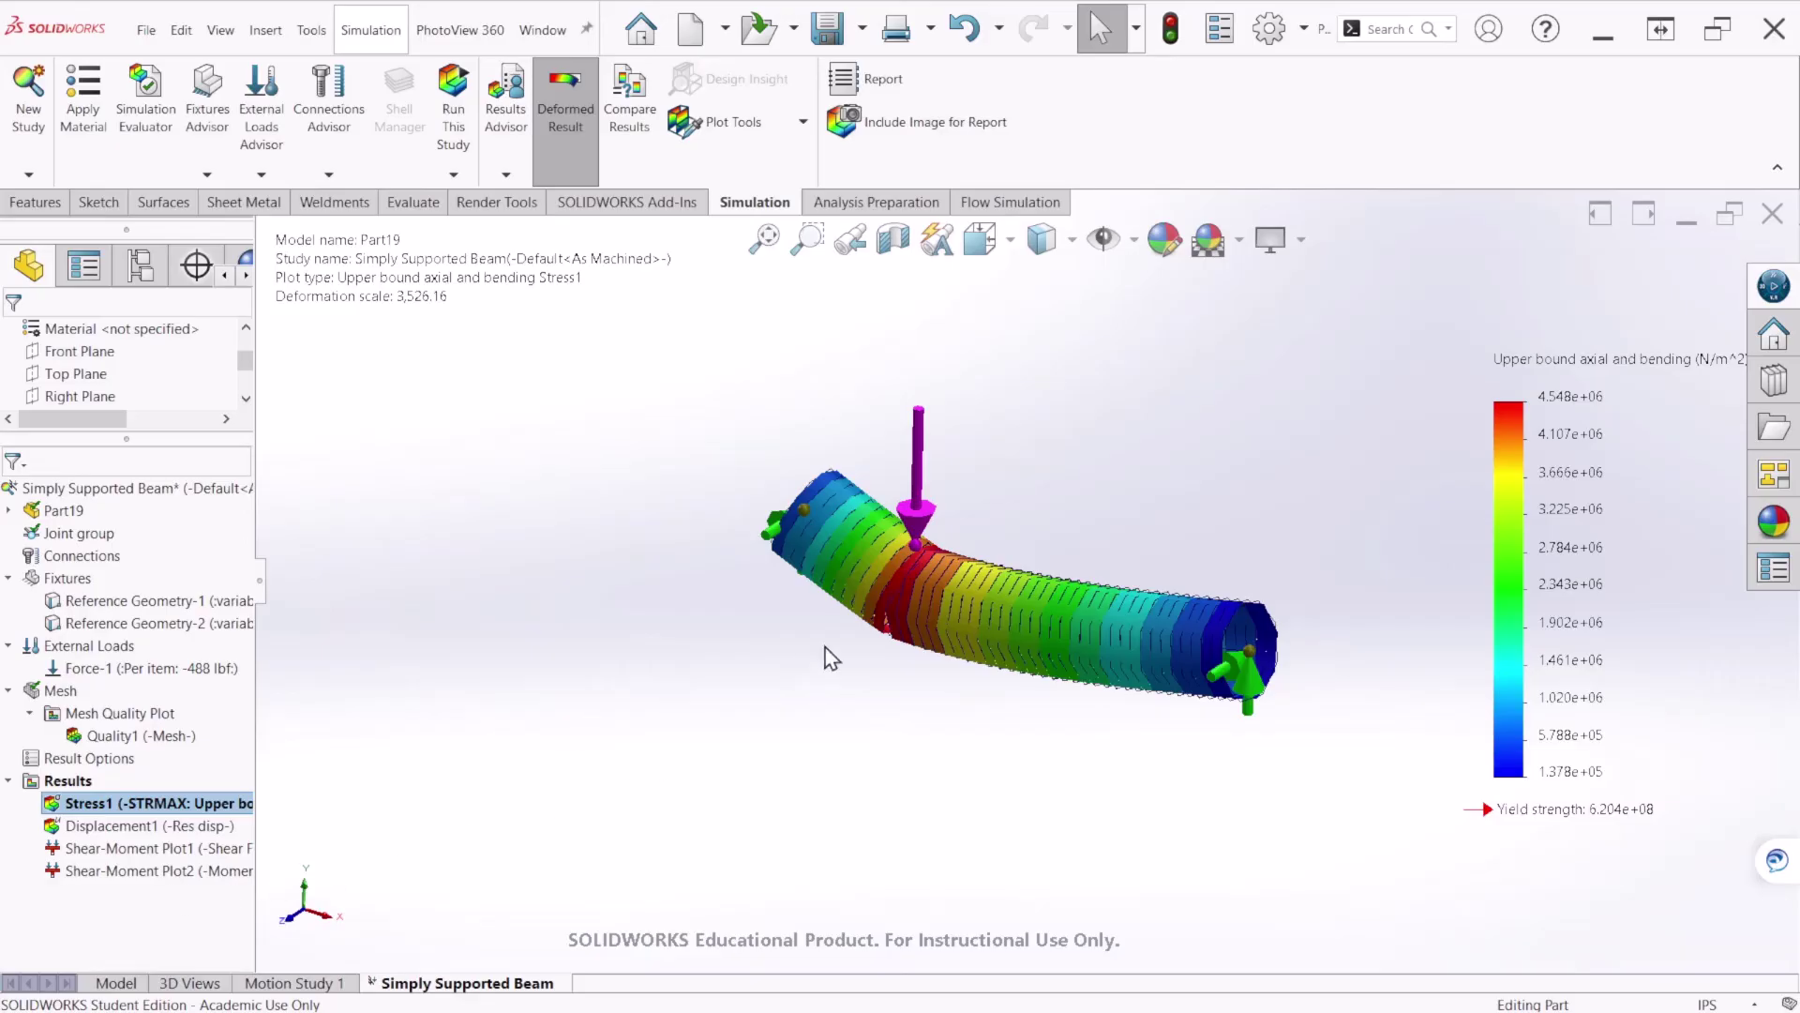
Open the Stress1 plot definition for editing and set its units to psi
{"action": "key", "text": "f"}
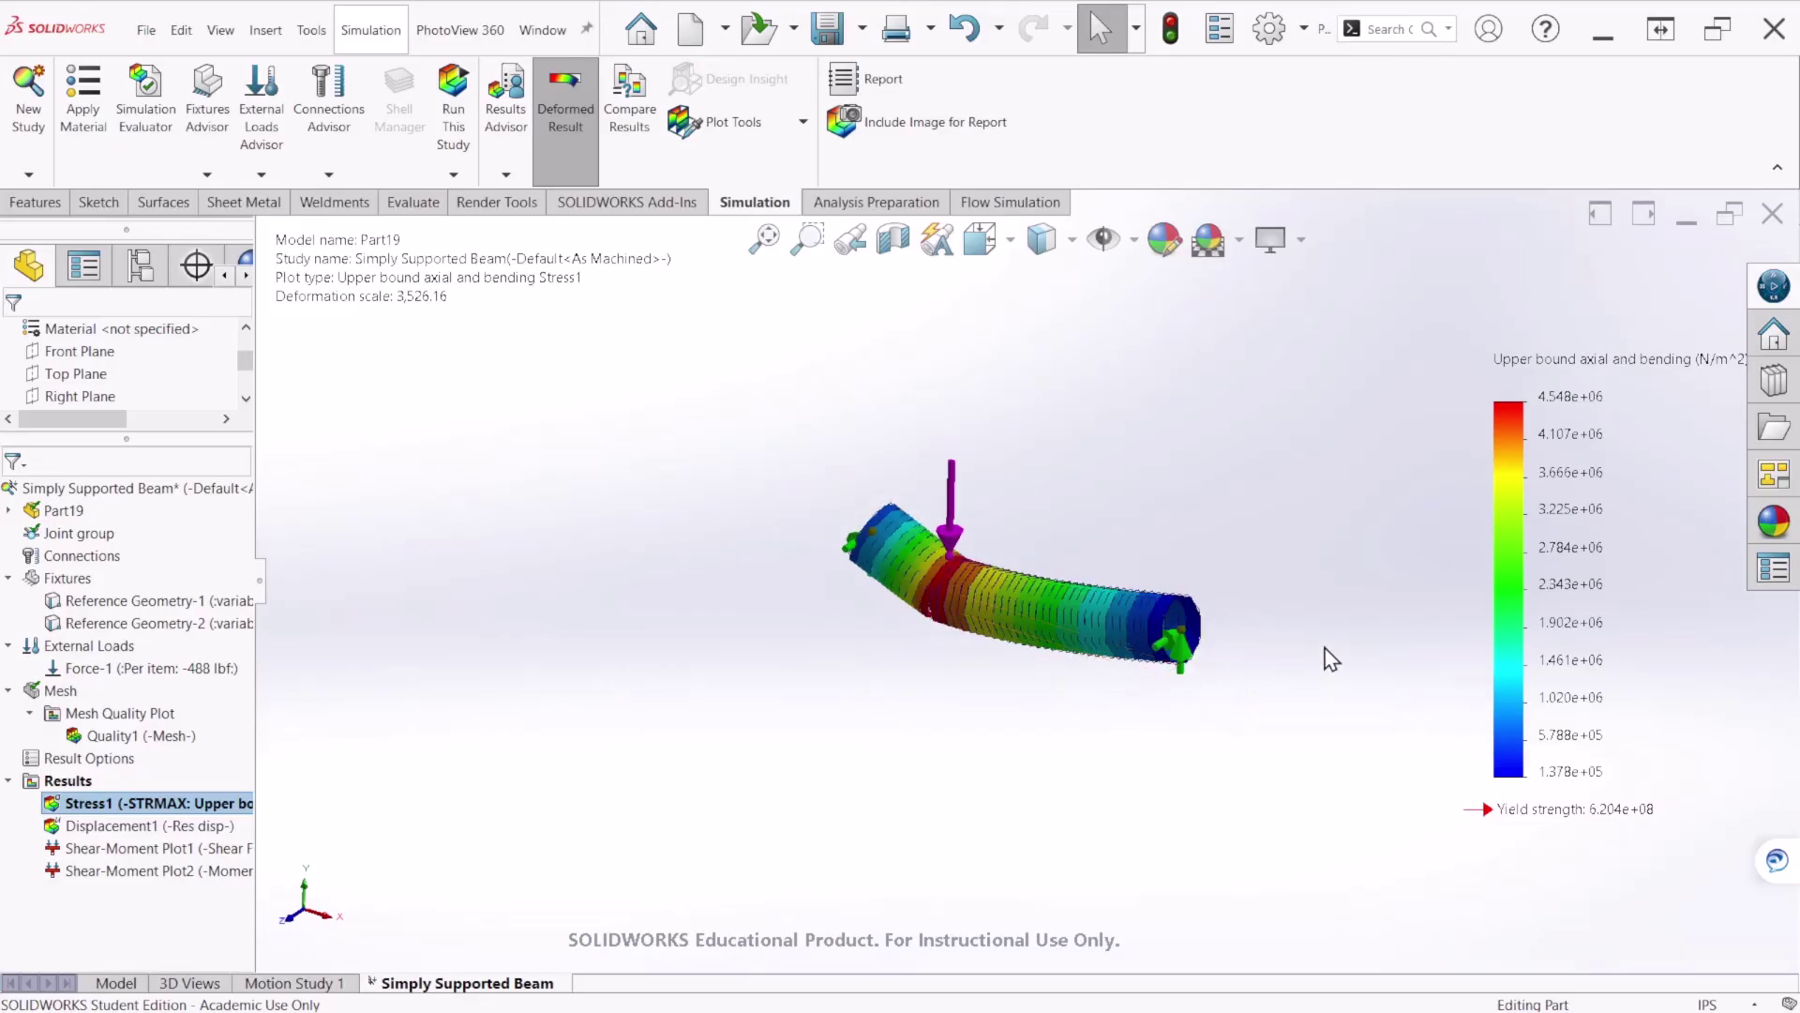
{"action": "scroll", "coordinate": [1332, 659], "scroll_direction": "down", "scroll_amount": 1}
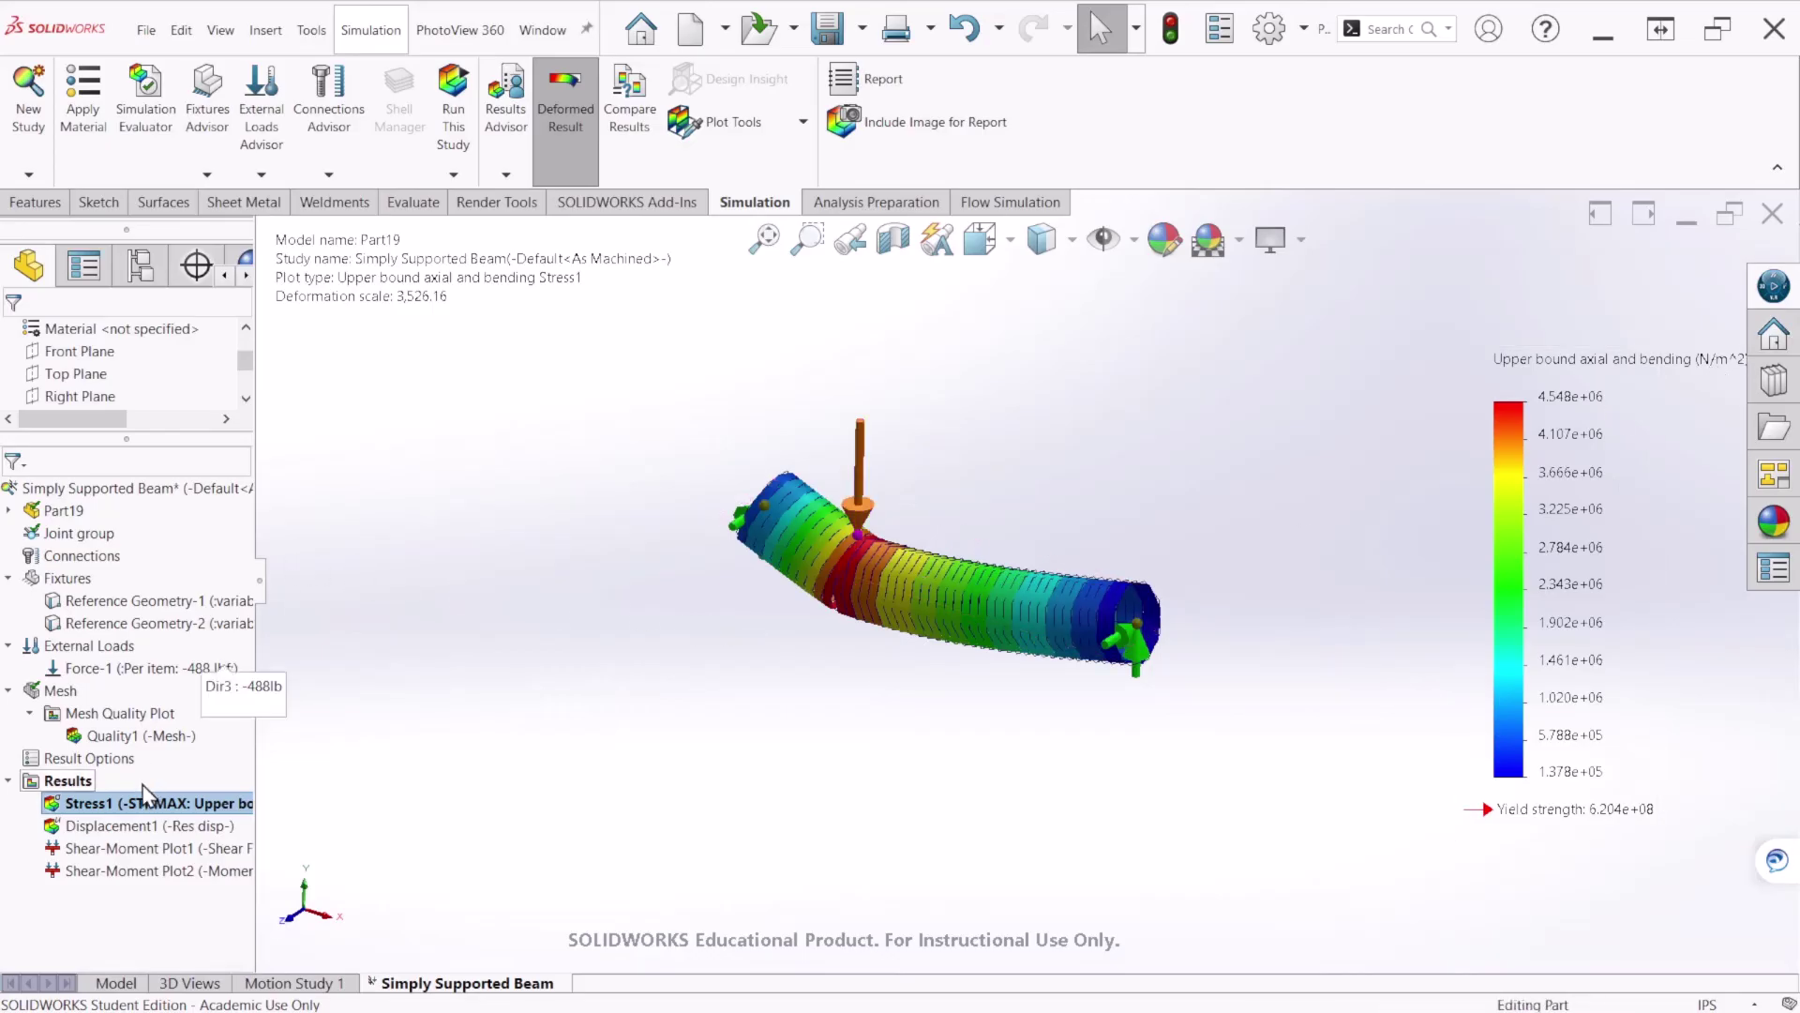
{"action": "double_click", "coordinate": [144, 803]}
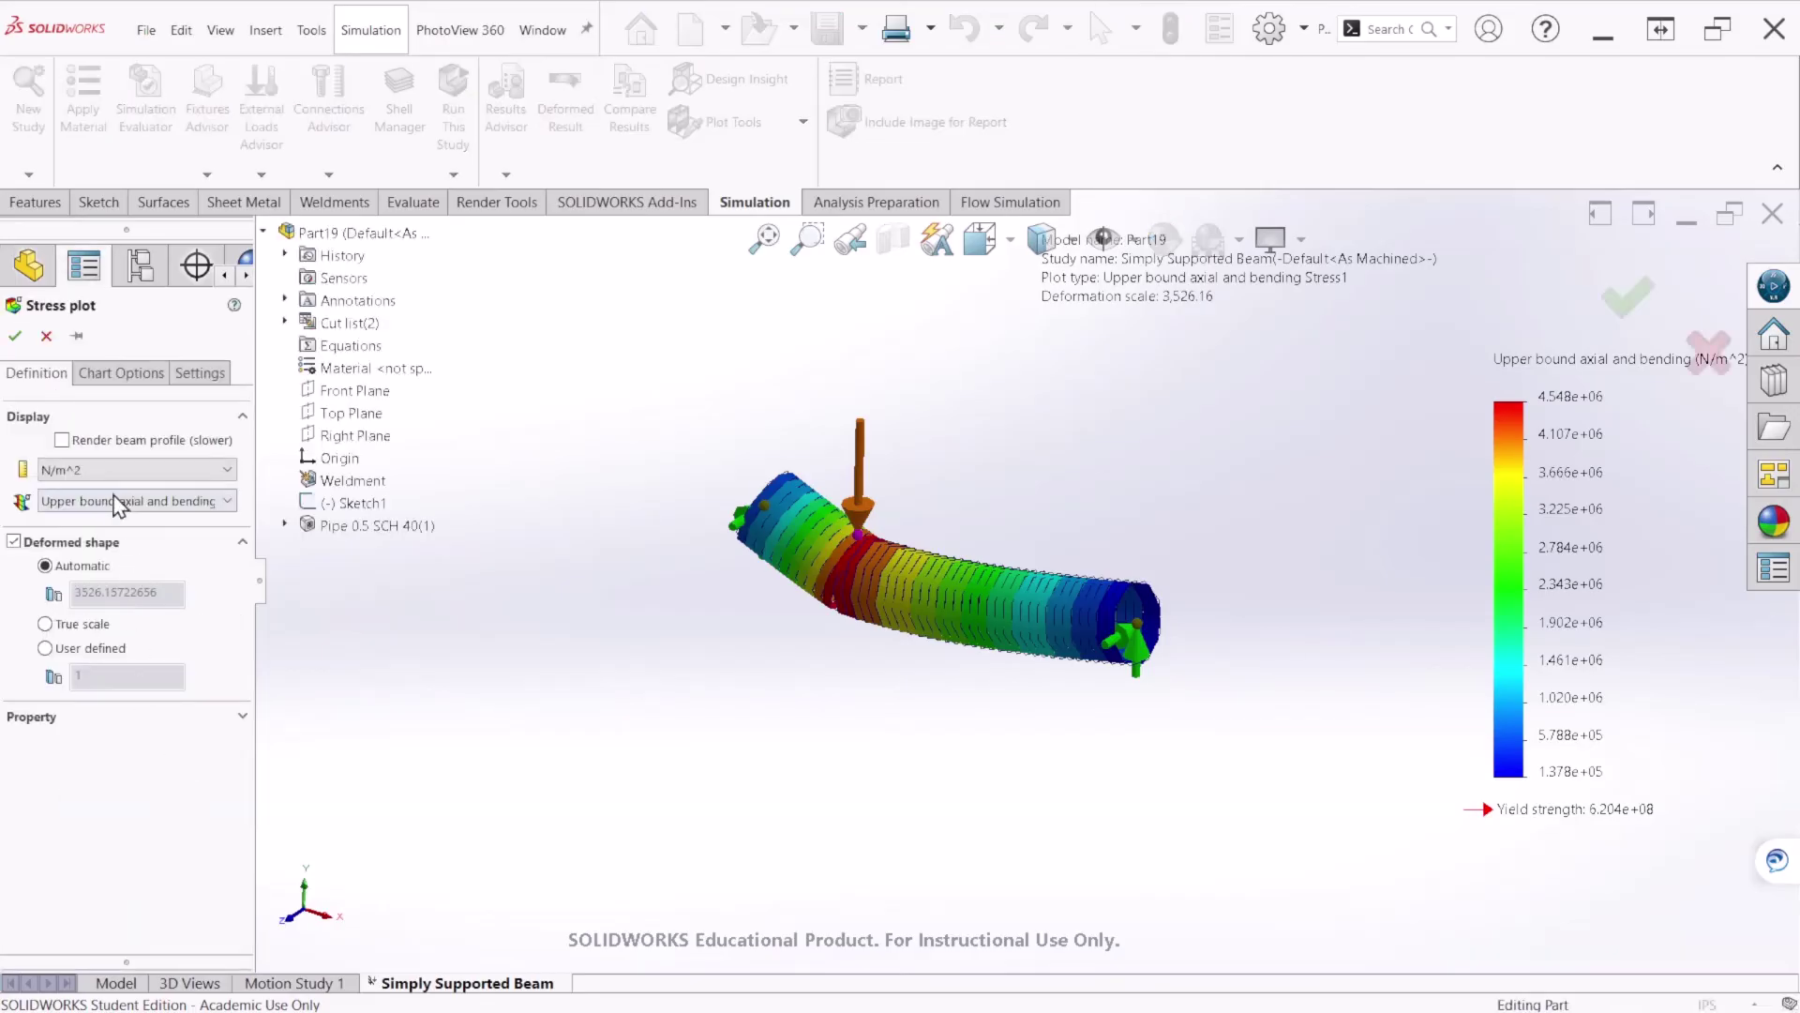
{"action": "left_click", "coordinate": [123, 470]}
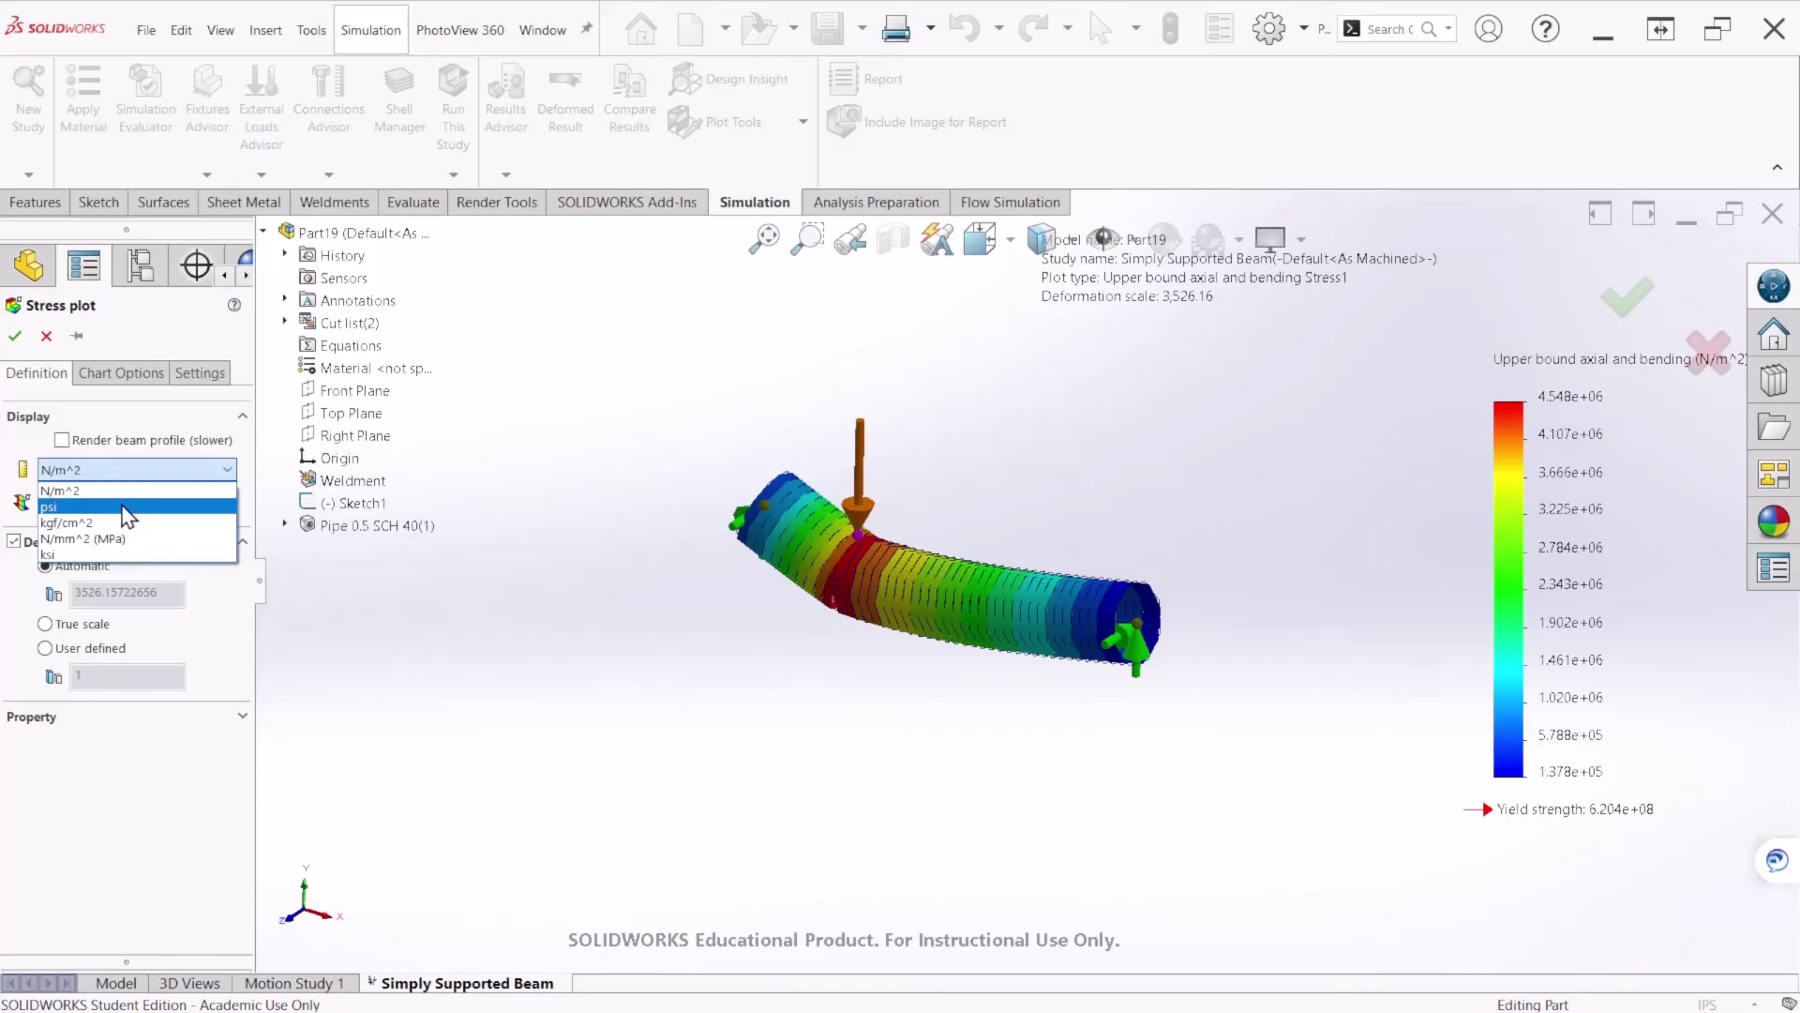
{"action": "left_click", "coordinate": [123, 507]}
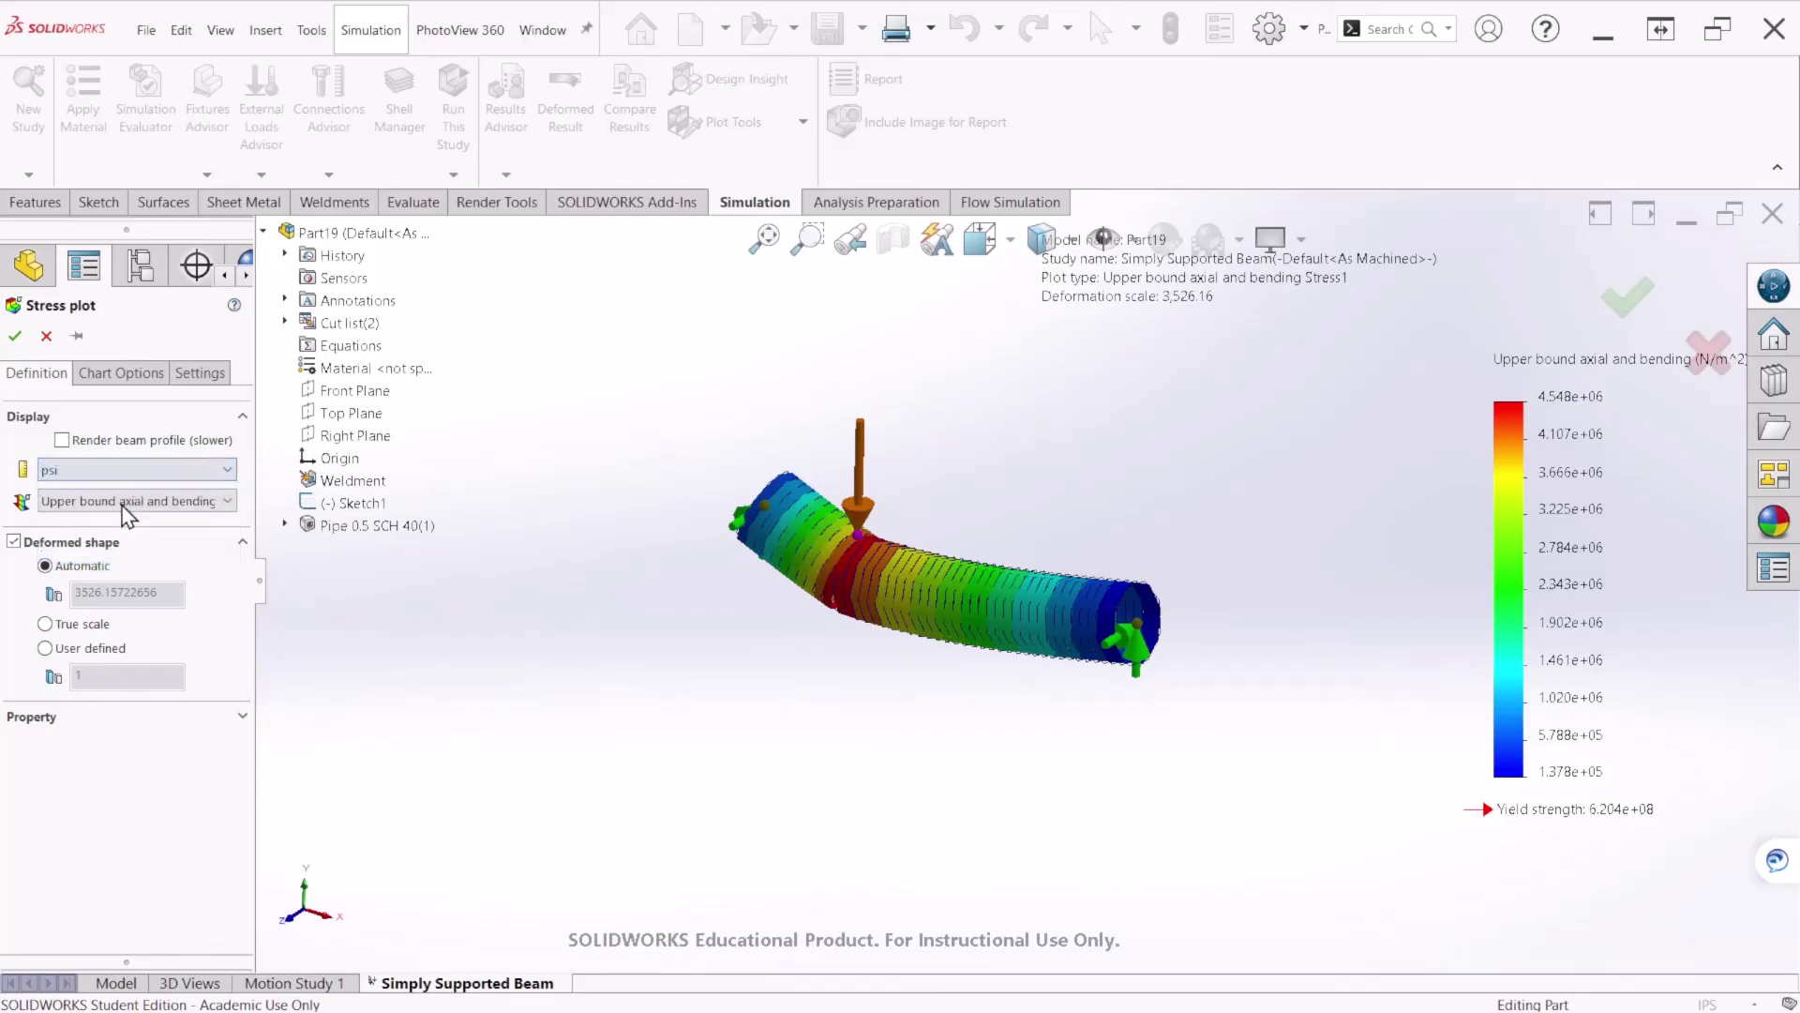
Show the min and max annotations on the stress plot and format its values as floating with 1 decimal place
{"action": "left_click", "coordinate": [121, 372]}
{"action": "left_click", "coordinate": [109, 442]}
{"action": "left_click", "coordinate": [110, 466]}
{"action": "left_click_drag", "start_coordinate": [238, 446], "coordinate": [235, 563]}
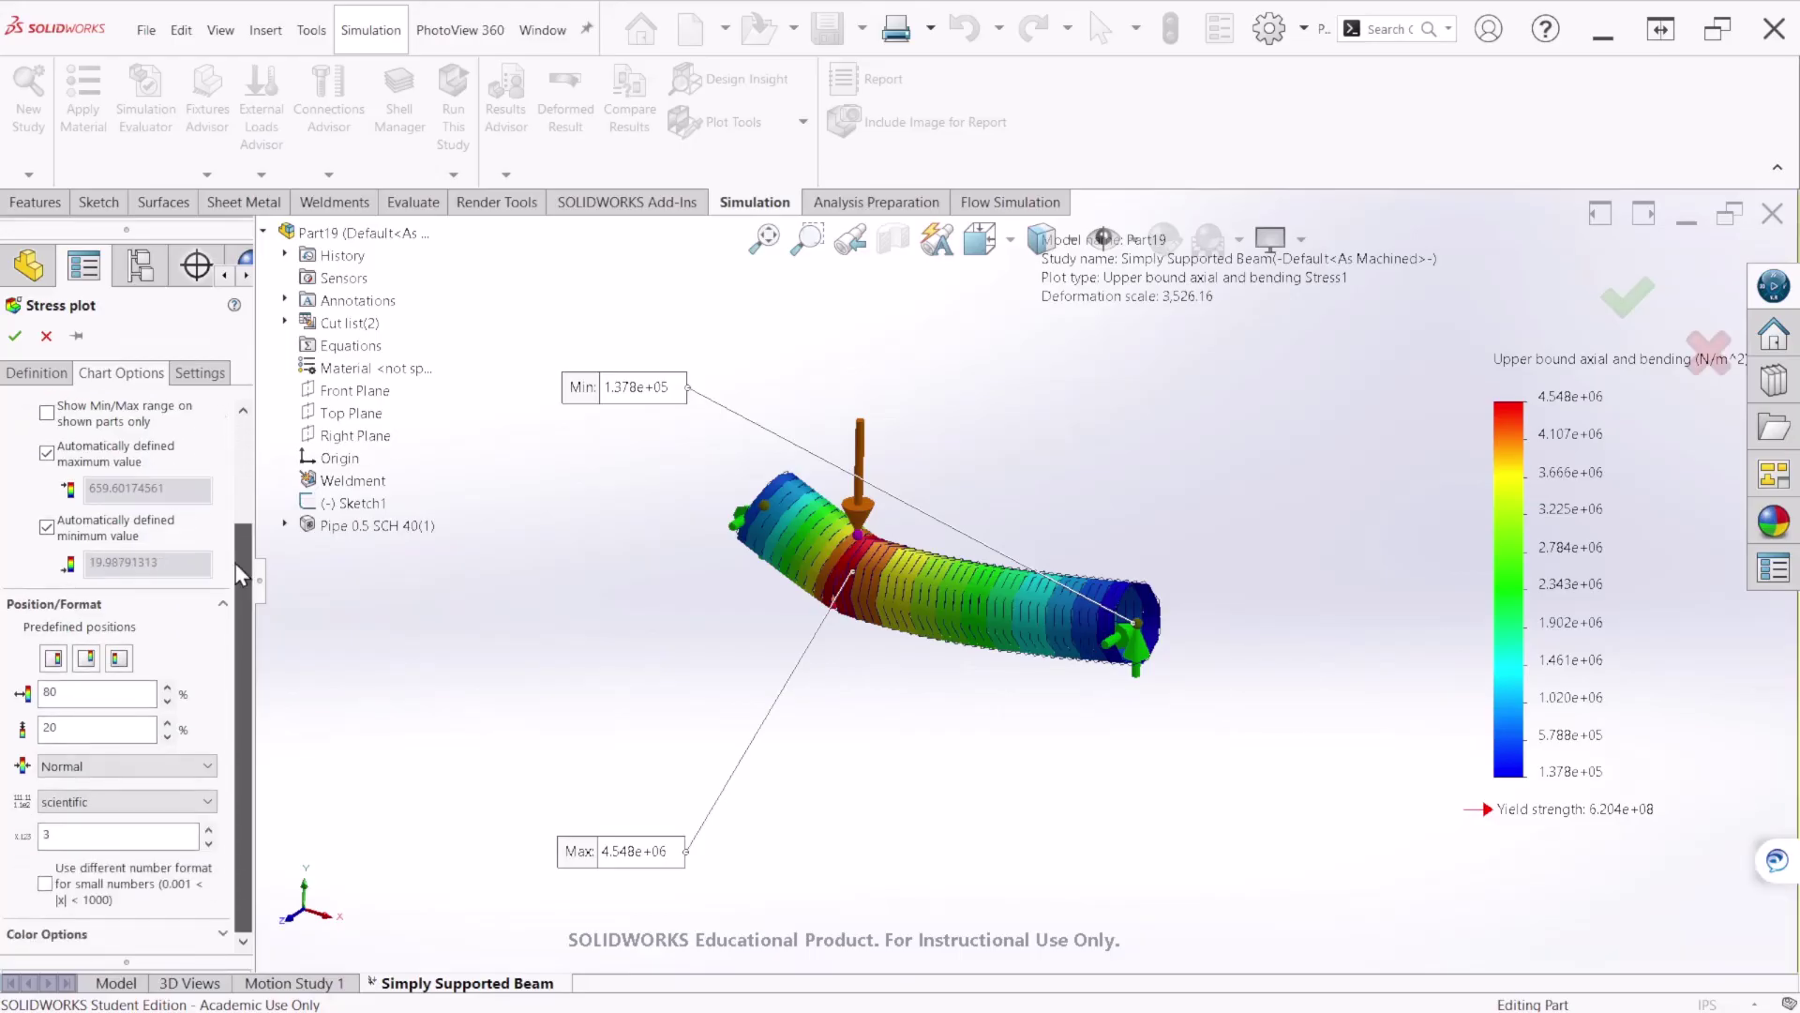
{"action": "left_click", "coordinate": [103, 801]}
{"action": "left_click", "coordinate": [84, 830]}
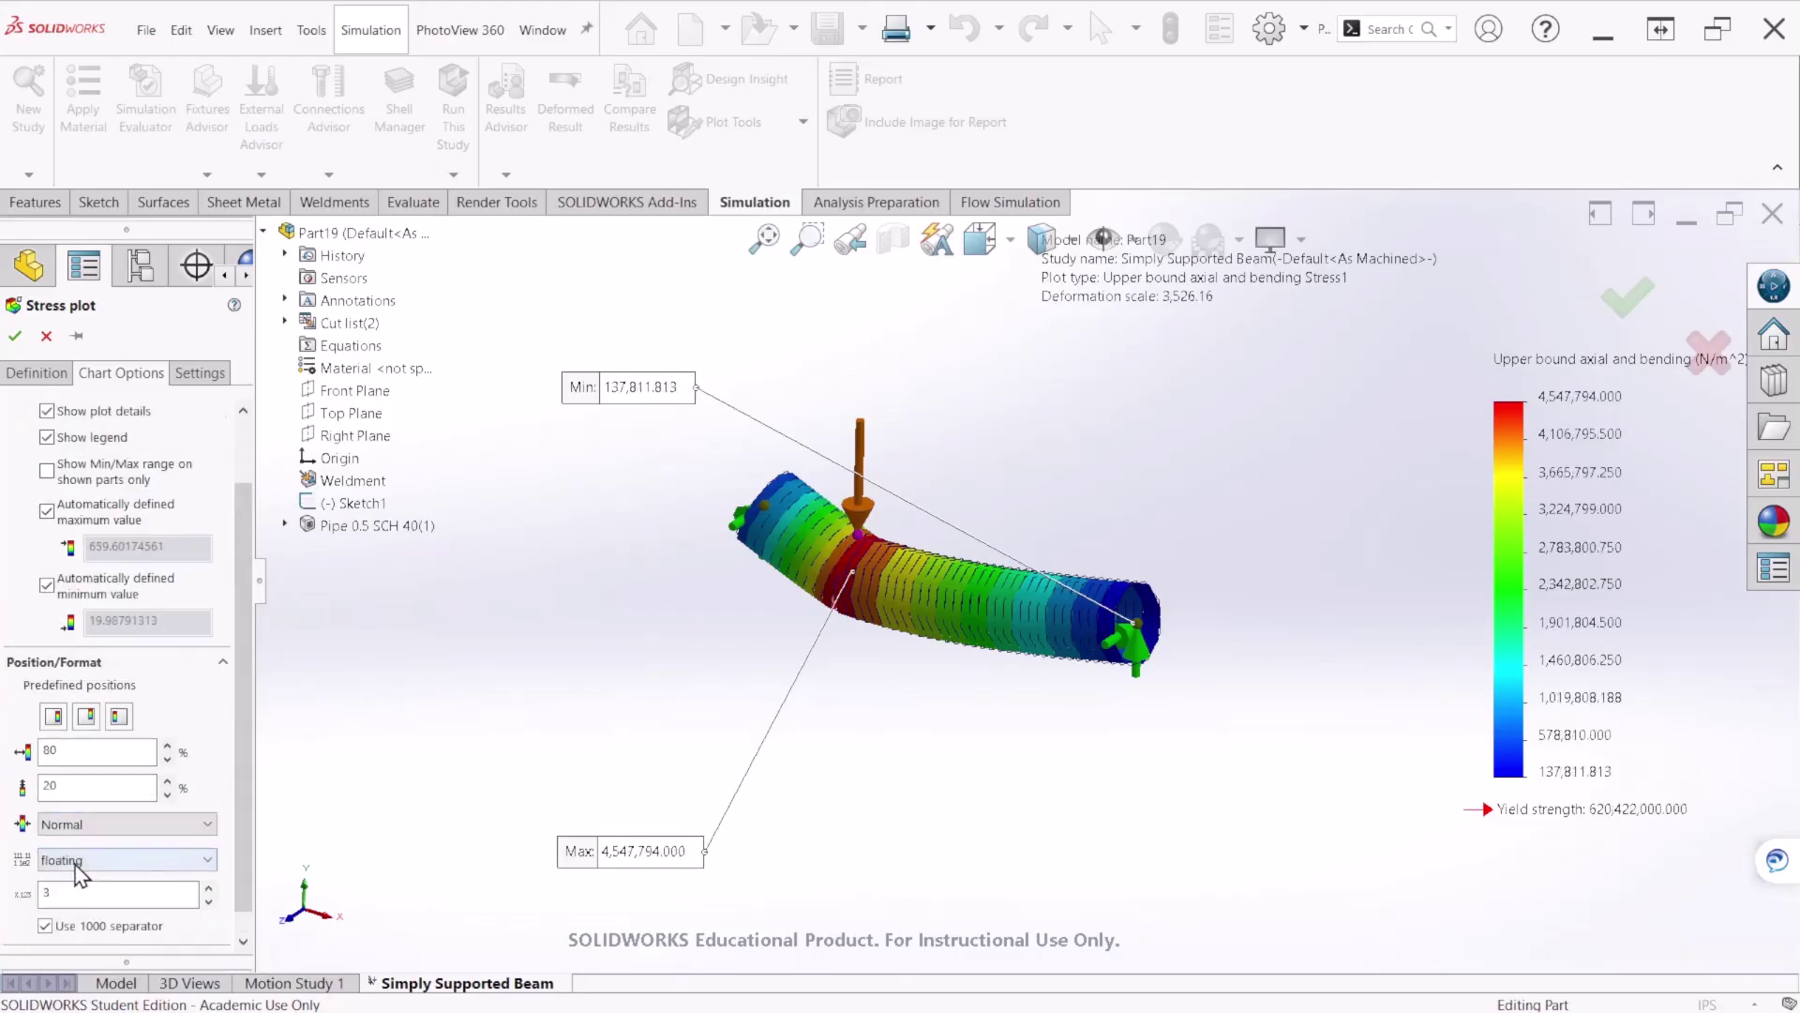
{"action": "left_click_drag", "start_coordinate": [238, 773], "coordinate": [238, 795]}
{"action": "left_click", "coordinate": [210, 877]}
{"action": "left_click", "coordinate": [210, 878]}
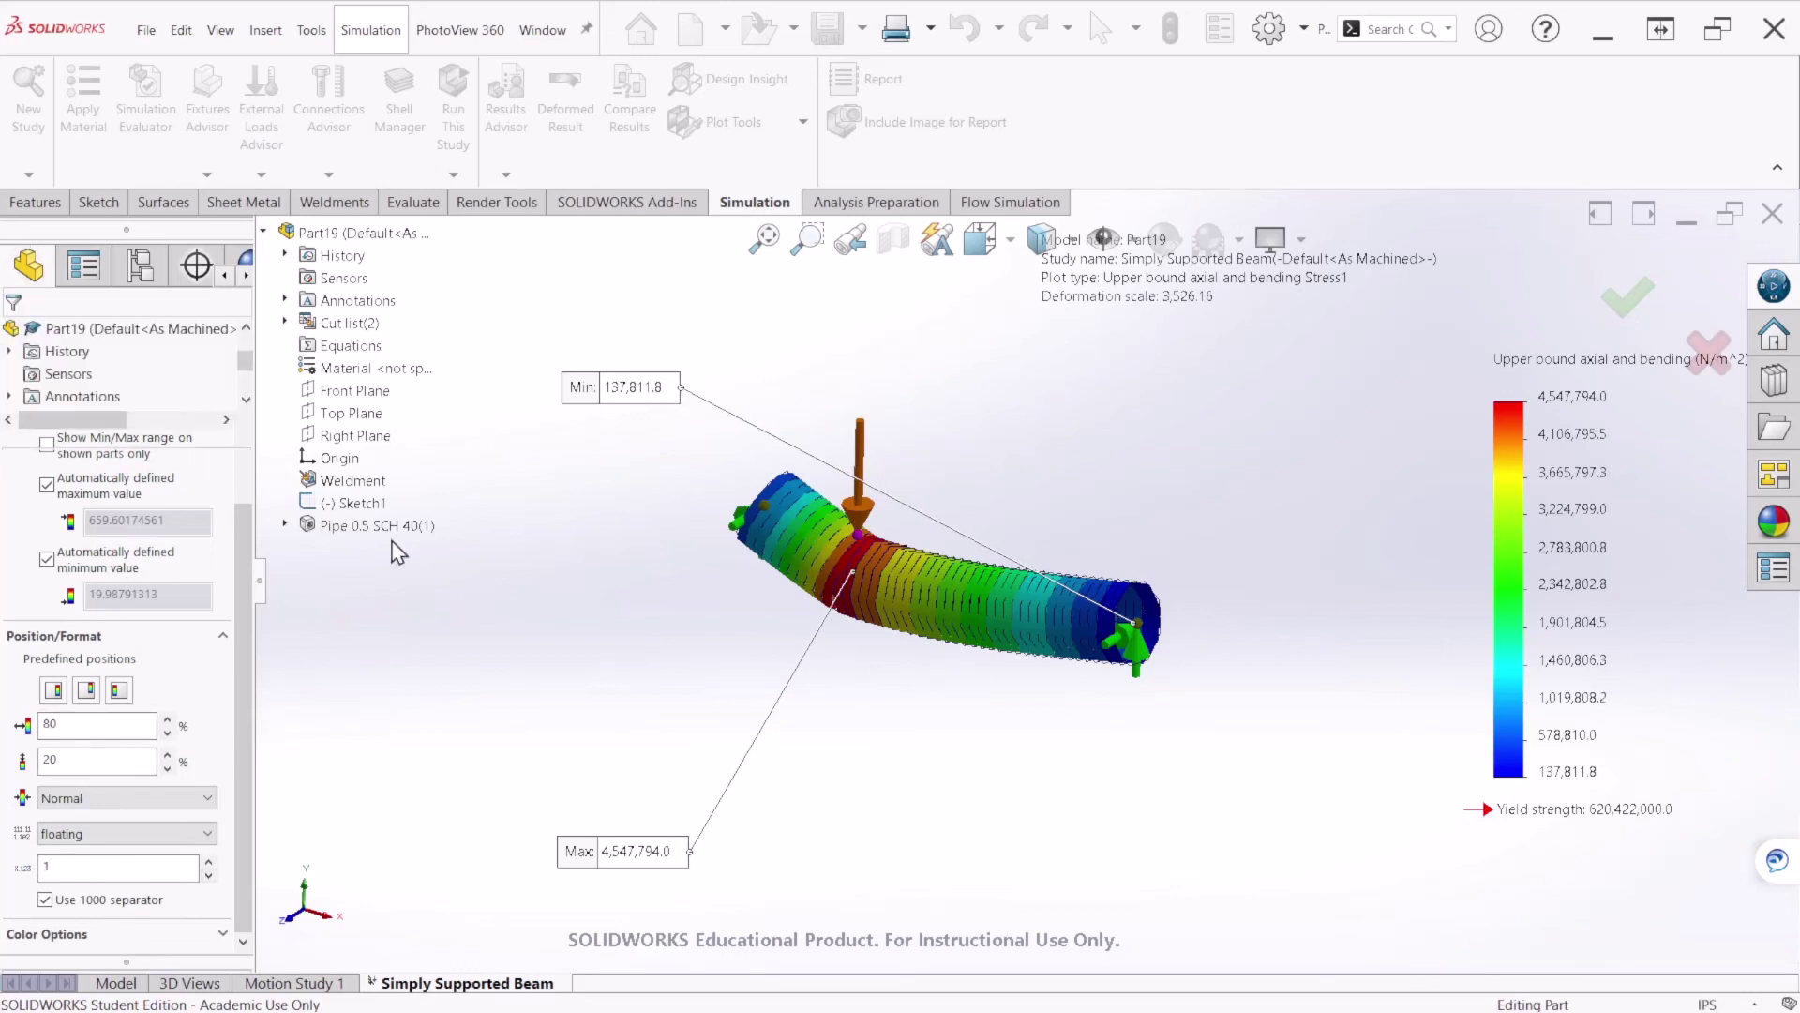
{"action": "key", "text": "Return"}
Place the min label below the beam's right end and the max label above the beam, and orbit towards a side view
{"action": "mouse_move", "coordinate": [609, 389]}
{"action": "left_mouse_down"}
{"action": "mouse_move", "coordinate": [623, 411]}
{"action": "mouse_move", "coordinate": [1197, 515]}
{"action": "mouse_move", "coordinate": [1258, 741]}
{"action": "left_mouse_up"}
{"action": "mouse_move", "coordinate": [614, 850]}
{"action": "left_mouse_down"}
{"action": "mouse_move", "coordinate": [902, 497]}
{"action": "mouse_move", "coordinate": [959, 392]}
{"action": "mouse_move", "coordinate": [999, 379]}
{"action": "left_mouse_up"}
{"action": "middle_click_drag", "start_coordinate": [1053, 494], "coordinate": [1114, 368]}
{"action": "key", "text": "Escape"}
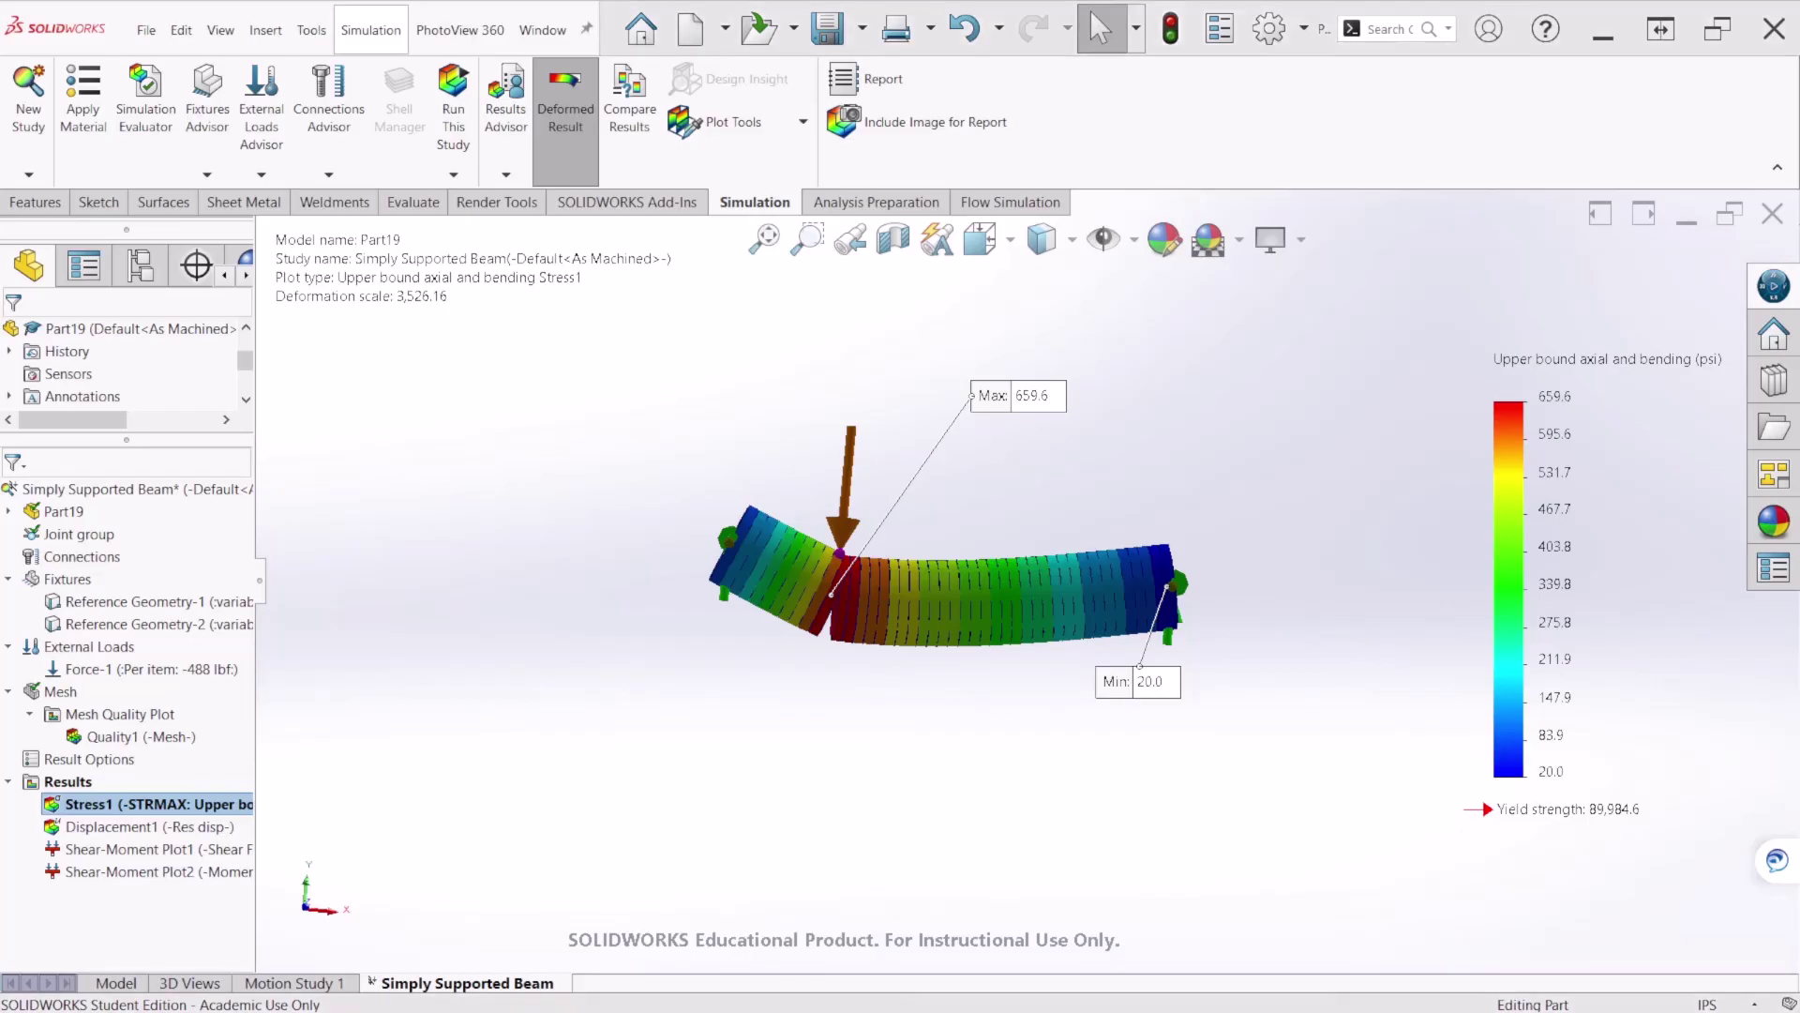
Switch to the Word problem document and compare the maximum stress with the bending stress calculation at its end
{"action": "key", "text": "alt+Tab"}
{"action": "scroll", "coordinate": [900, 566], "scroll_direction": "down", "scroll_amount": 8}
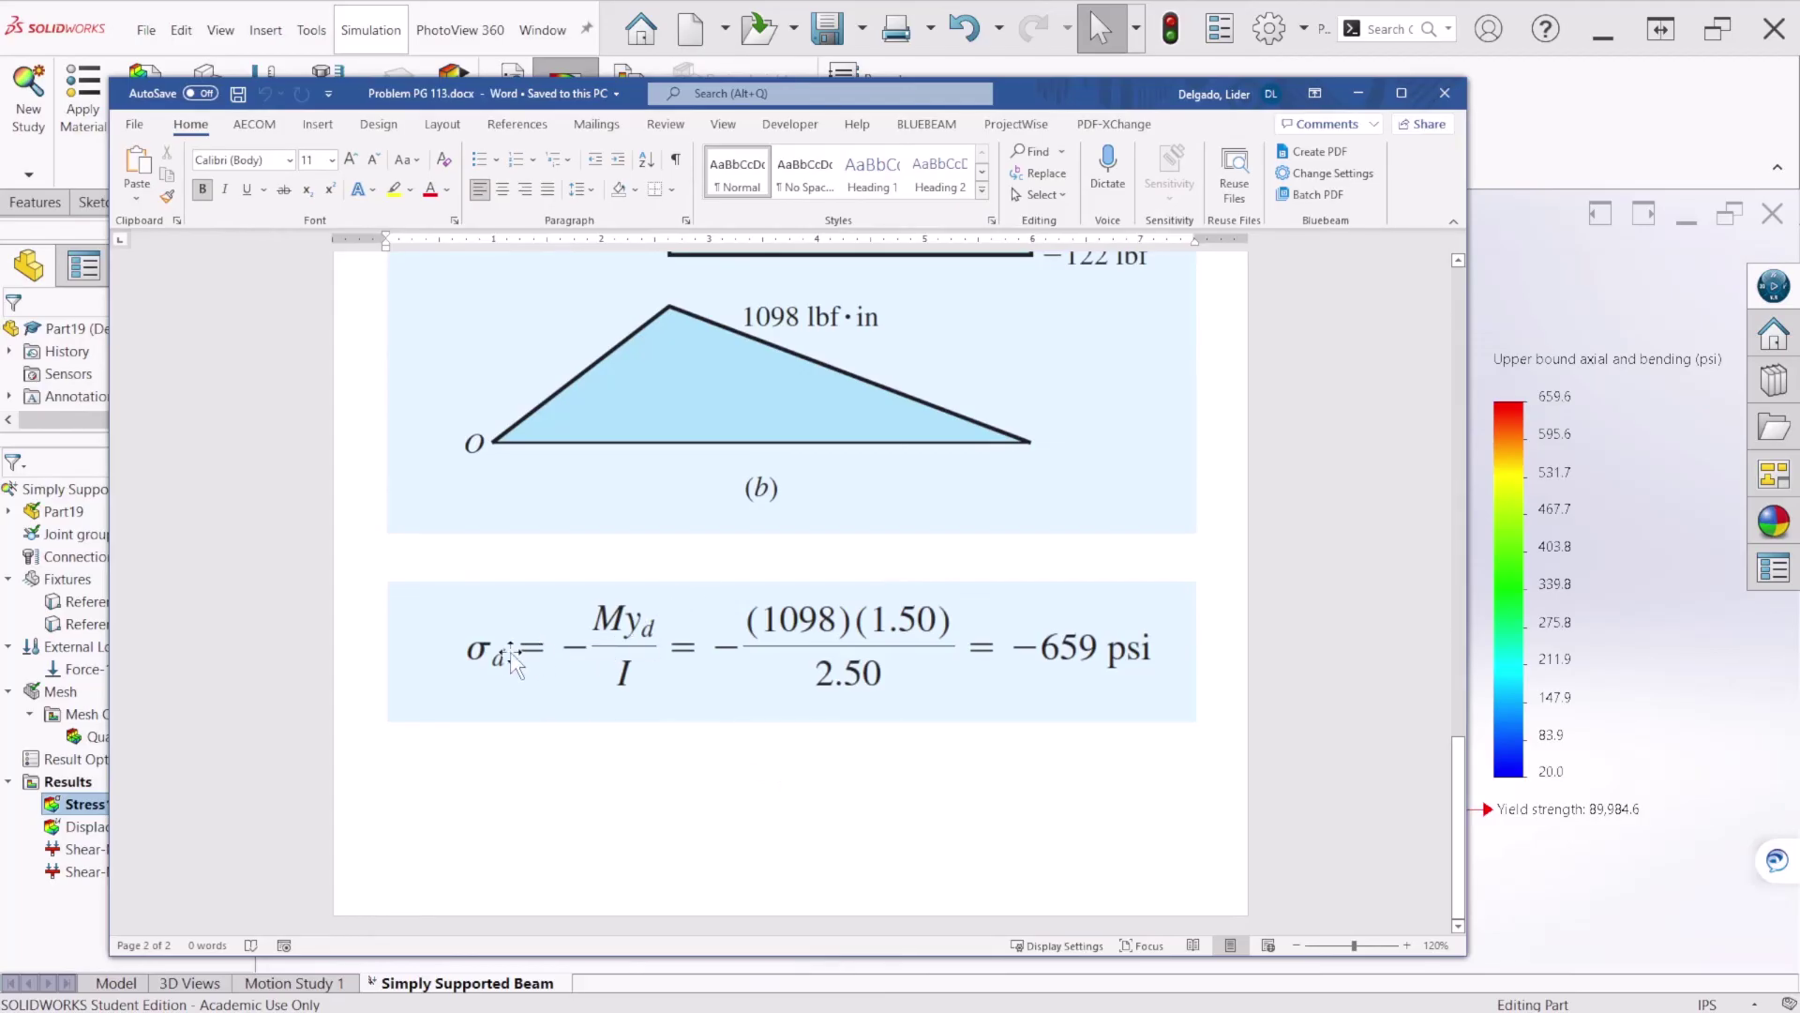
{"action": "left_click_drag", "start_coordinate": [1063, 98], "coordinate": [1073, 56]}
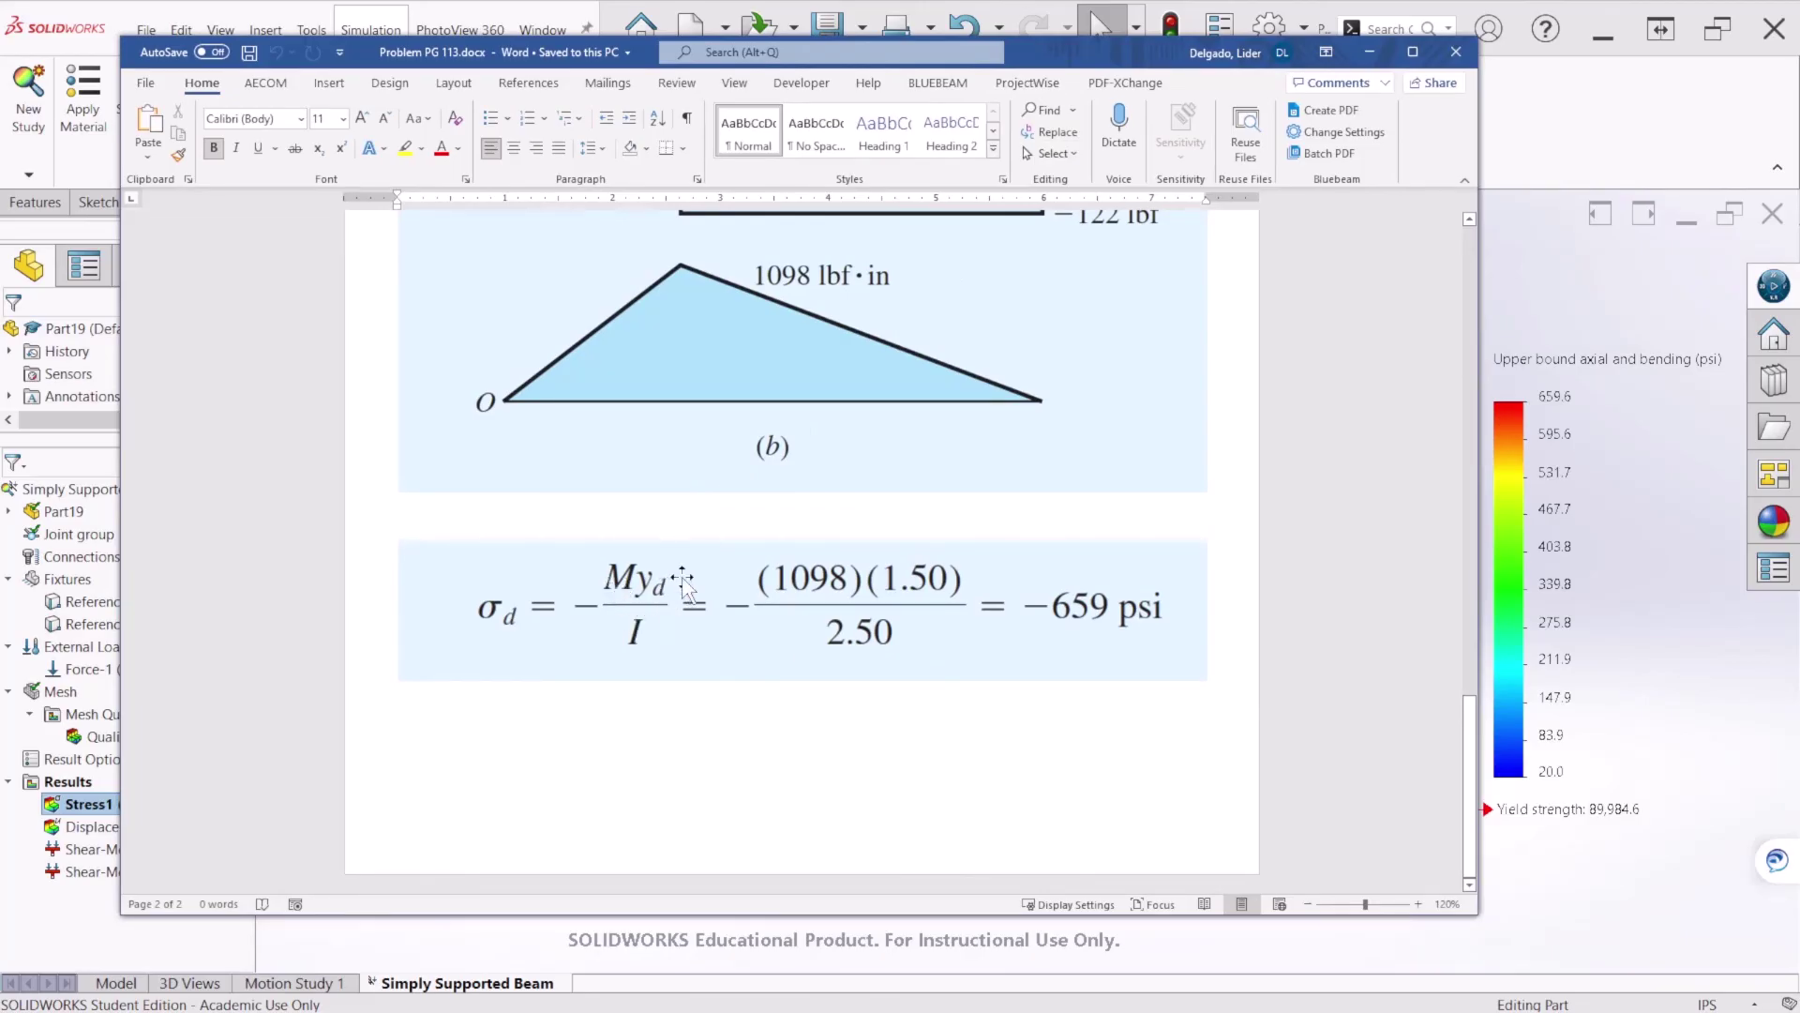